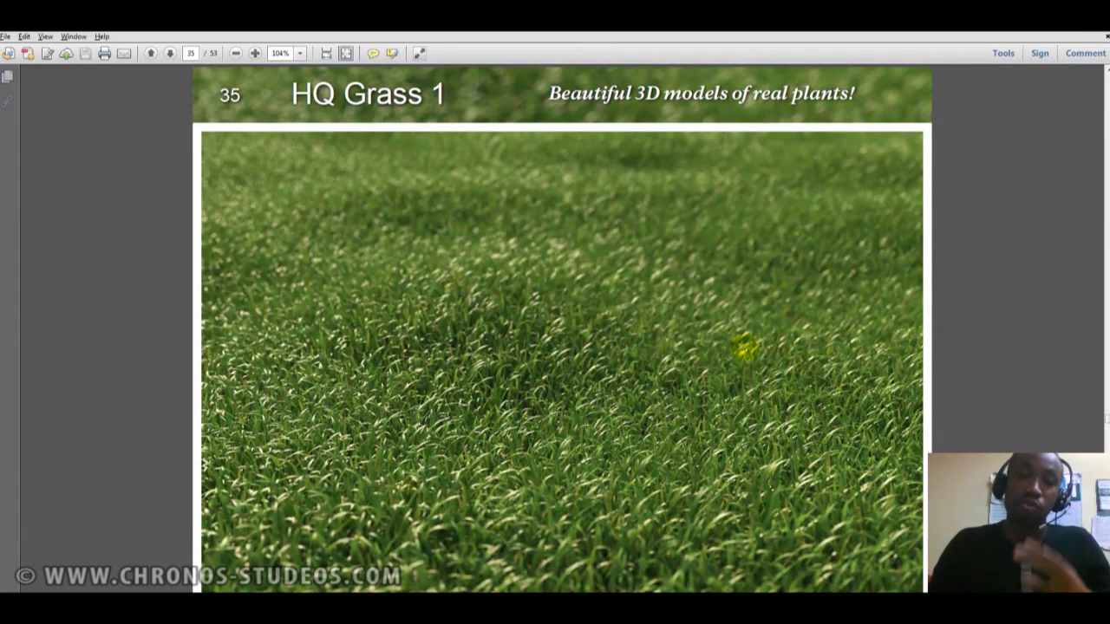
Examine the grass clump overview and the rendered lawn samples on pages 33 to 36 of the HQ Grass 1 catalogue
scroll(731, 353, down, 1)
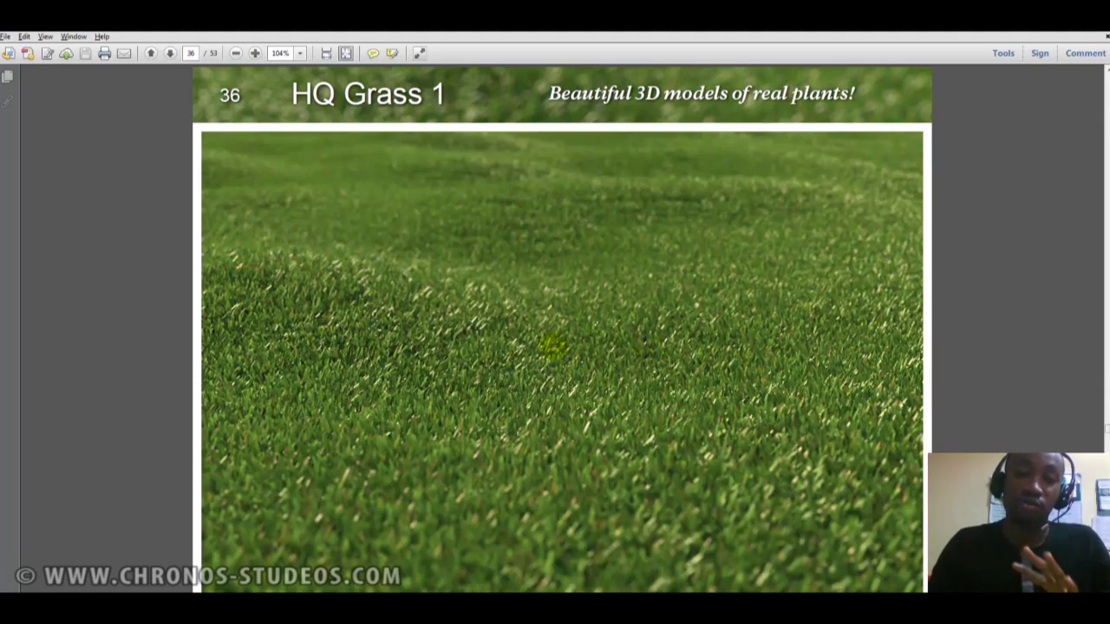
scroll(552, 346, down, 1)
scroll(650, 362, up, 2)
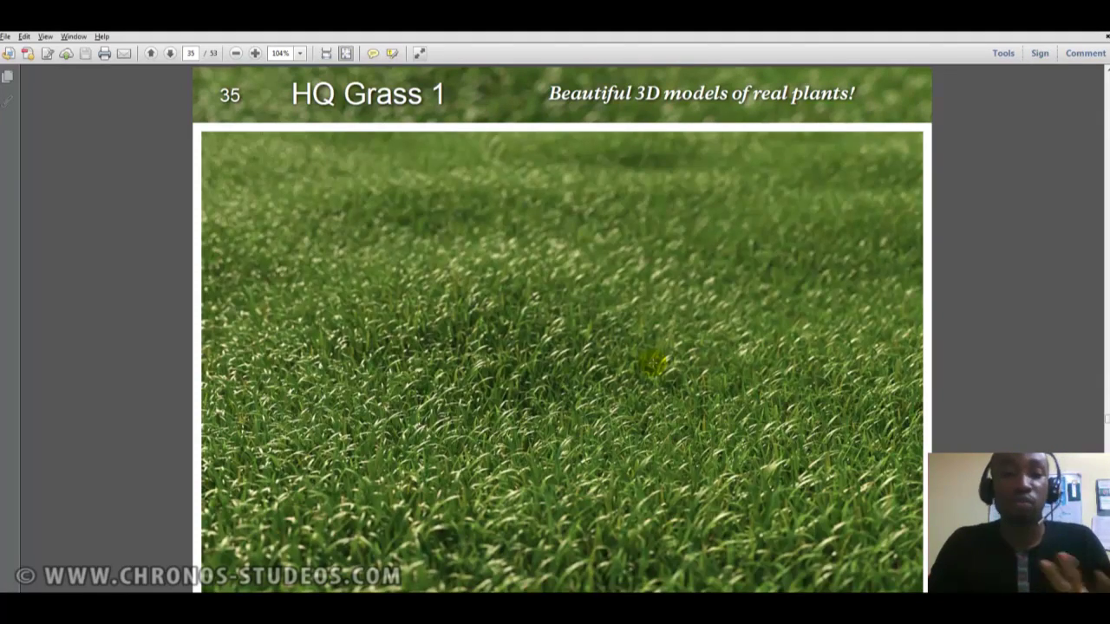
scroll(655, 362, up, 2)
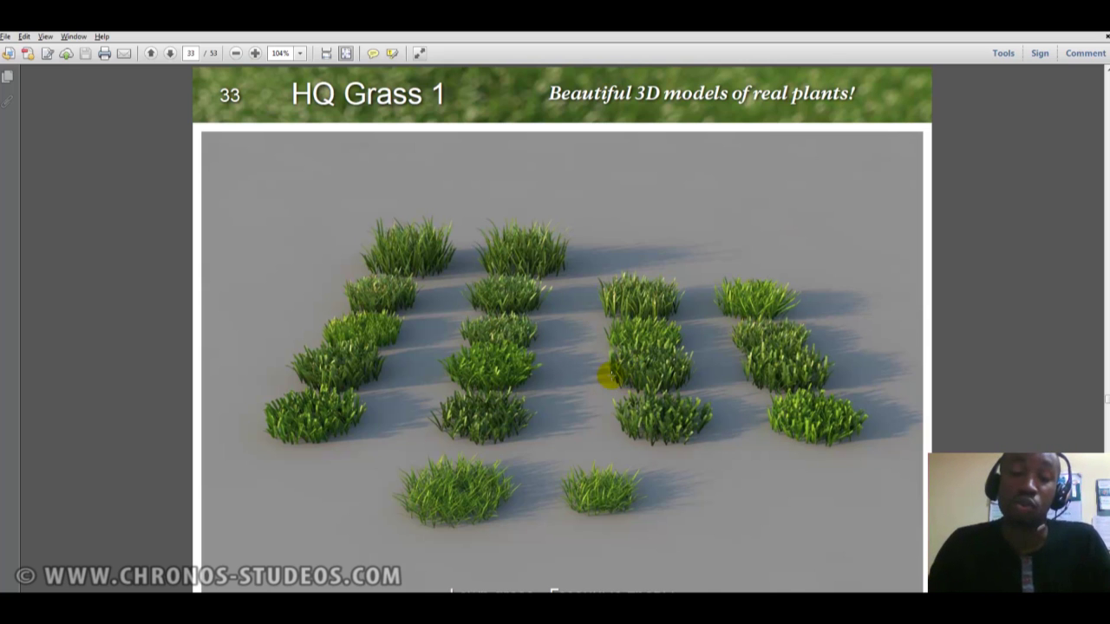
scroll(611, 373, down, 1)
scroll(646, 396, down, 2)
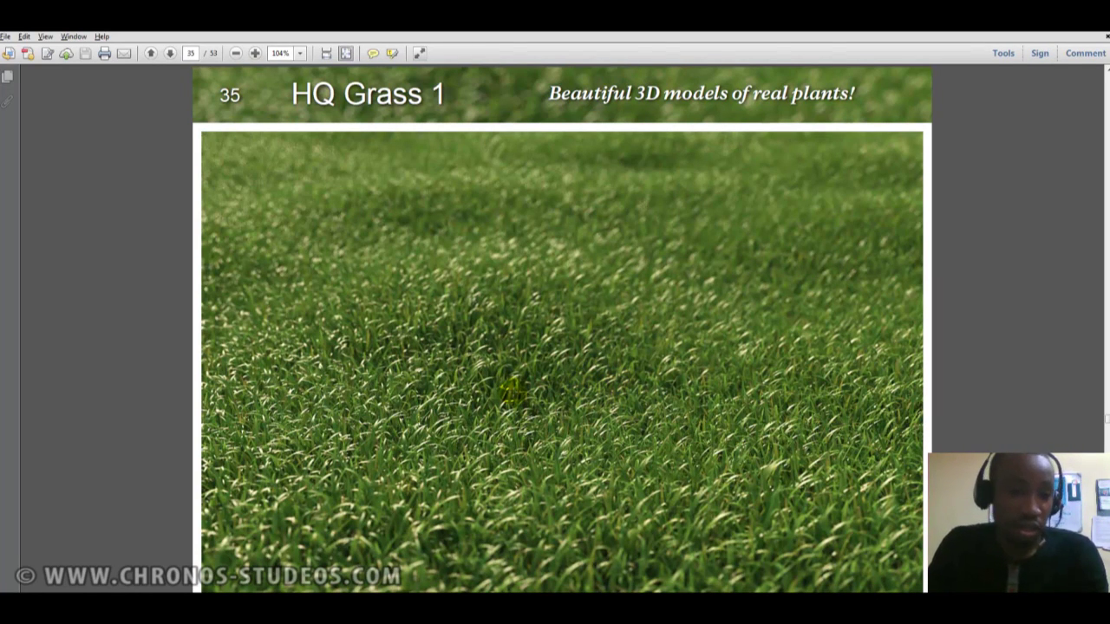
Switch to the "show carbon scatter" folder in Windows Explorer among the open folder windows
mouse_move(339, 541)
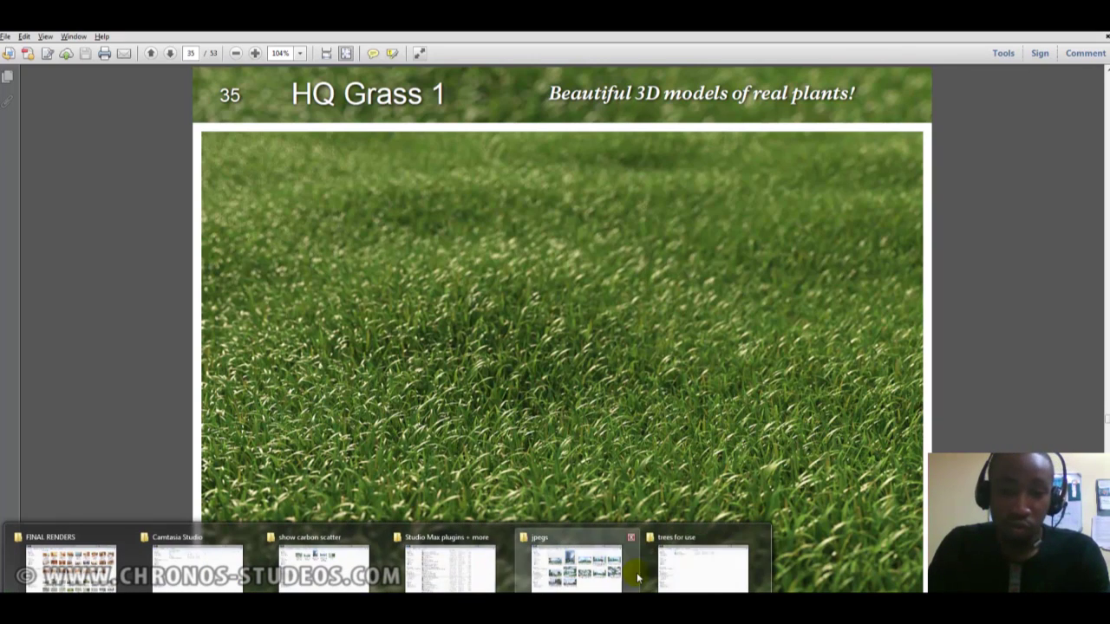
click(712, 572)
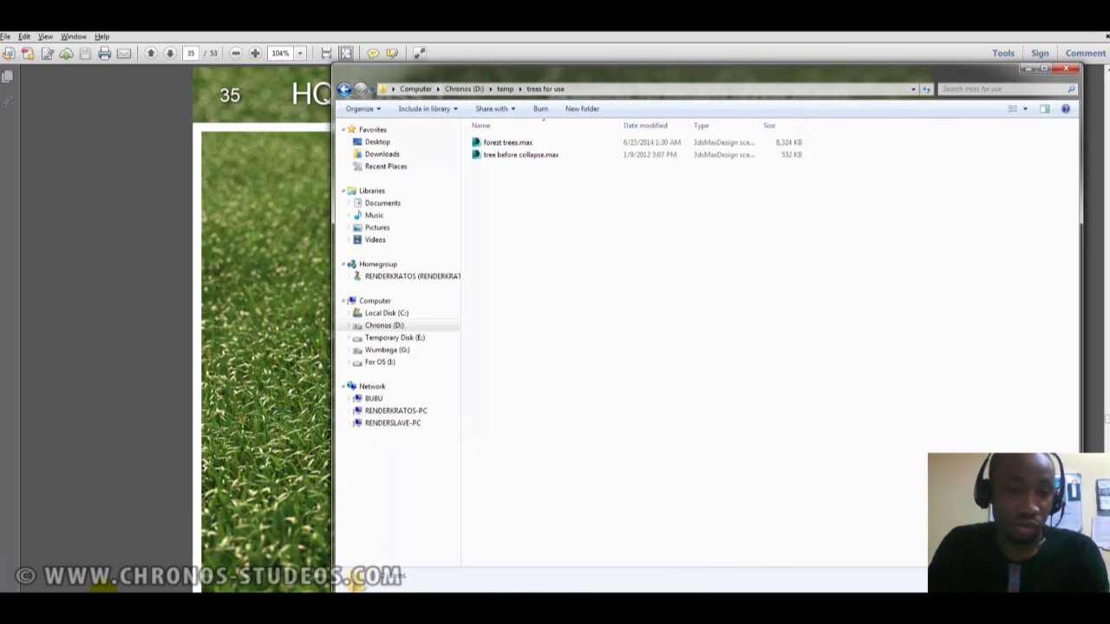
mouse_move(619, 568)
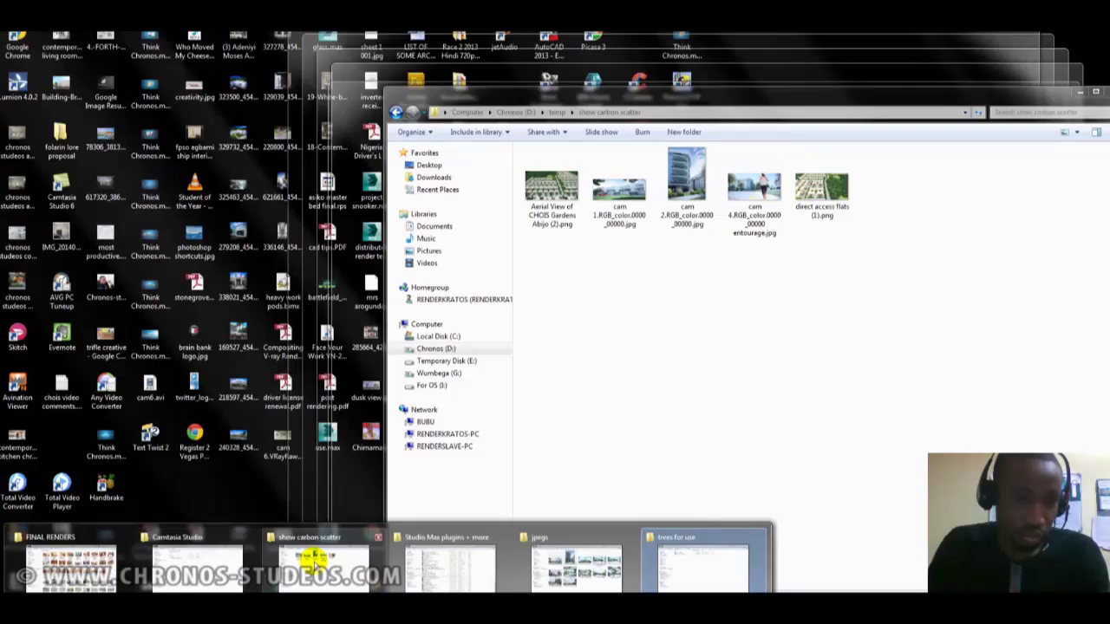
click(314, 559)
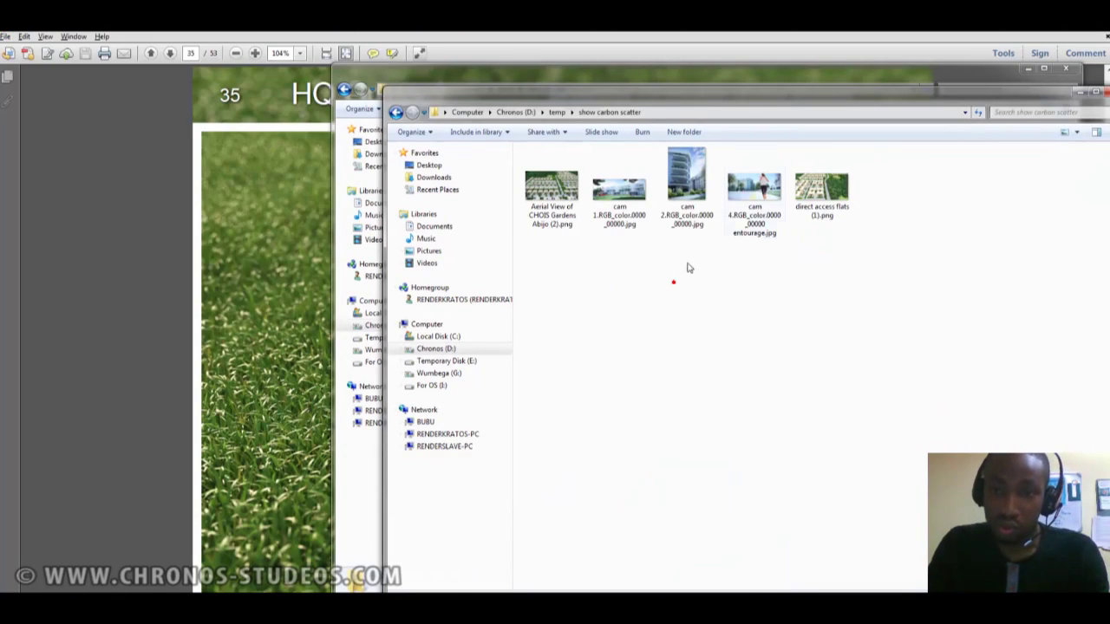
View the cam 2 render, examine the scattered grass and shrubs along the walkway up close, and close it
double_click(671, 208)
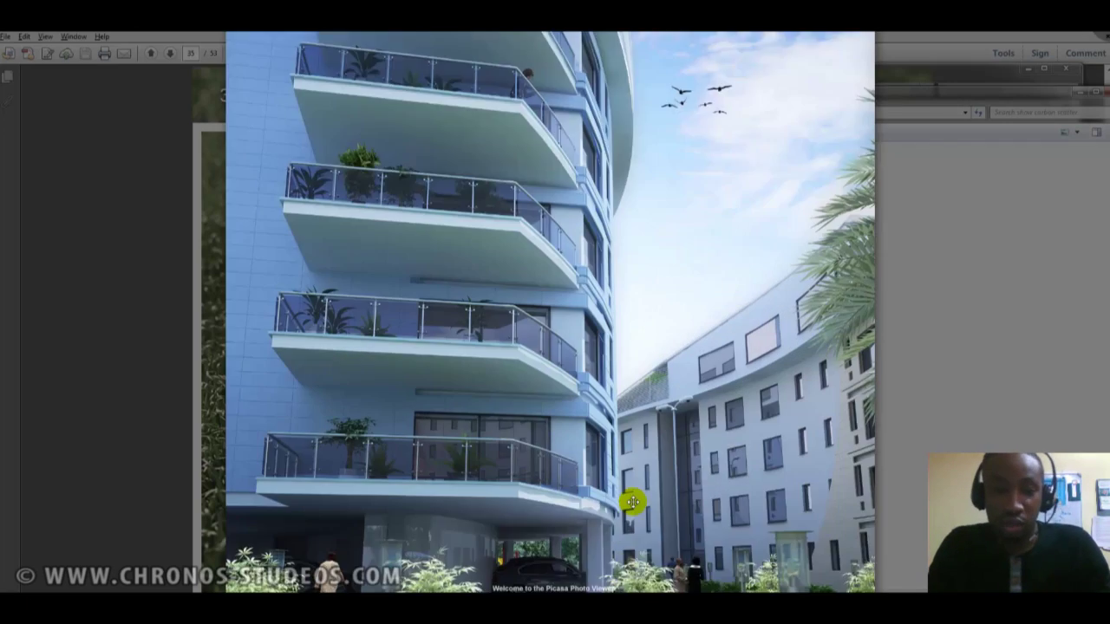
scroll(633, 503, up, 5)
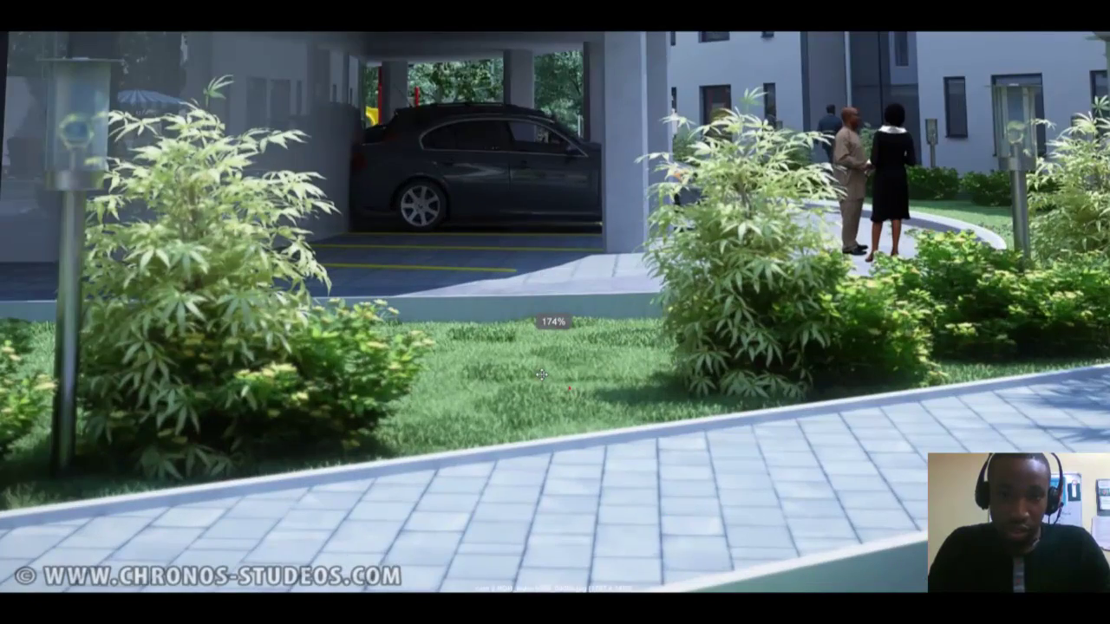
scroll(541, 374, up, 2)
scroll(541, 375, down, 1)
drag(737, 390, 423, 288)
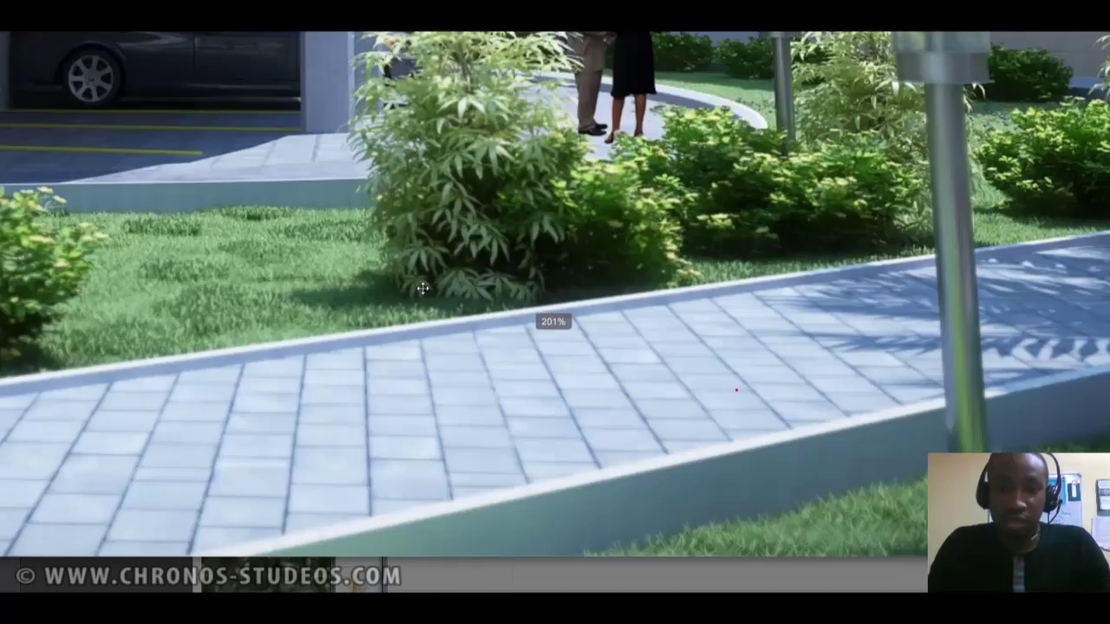
scroll(422, 289, down, 5)
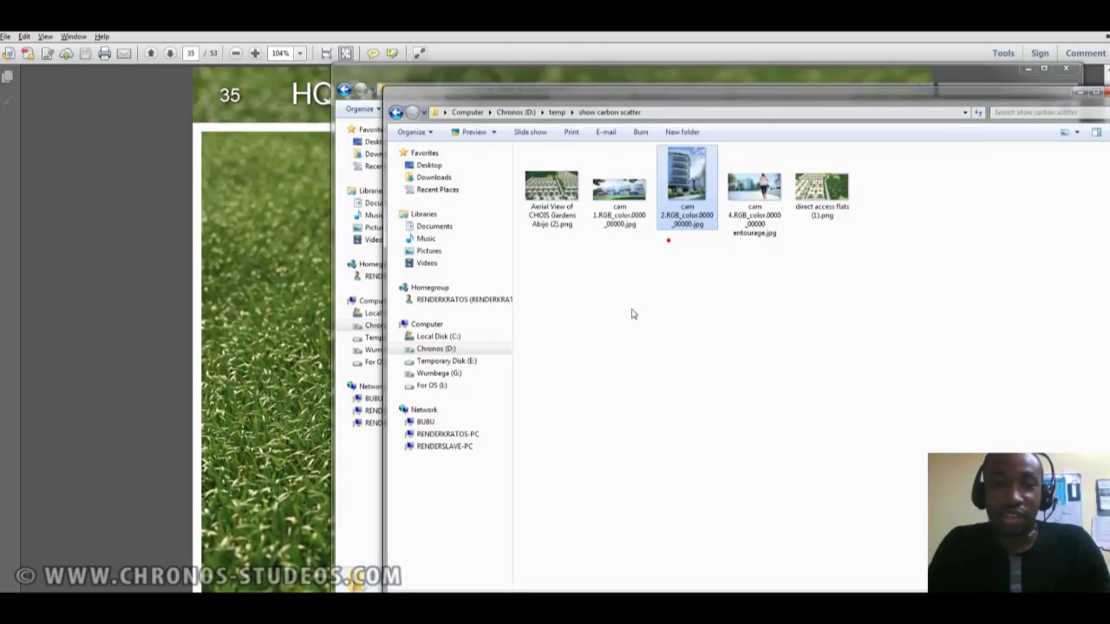
View the cam 1 render, examine the lawn in front of the terrace houses up close, and close it
click(581, 227)
click(619, 212)
double_click(617, 195)
scroll(516, 351, up, 3)
scroll(516, 352, down, 4)
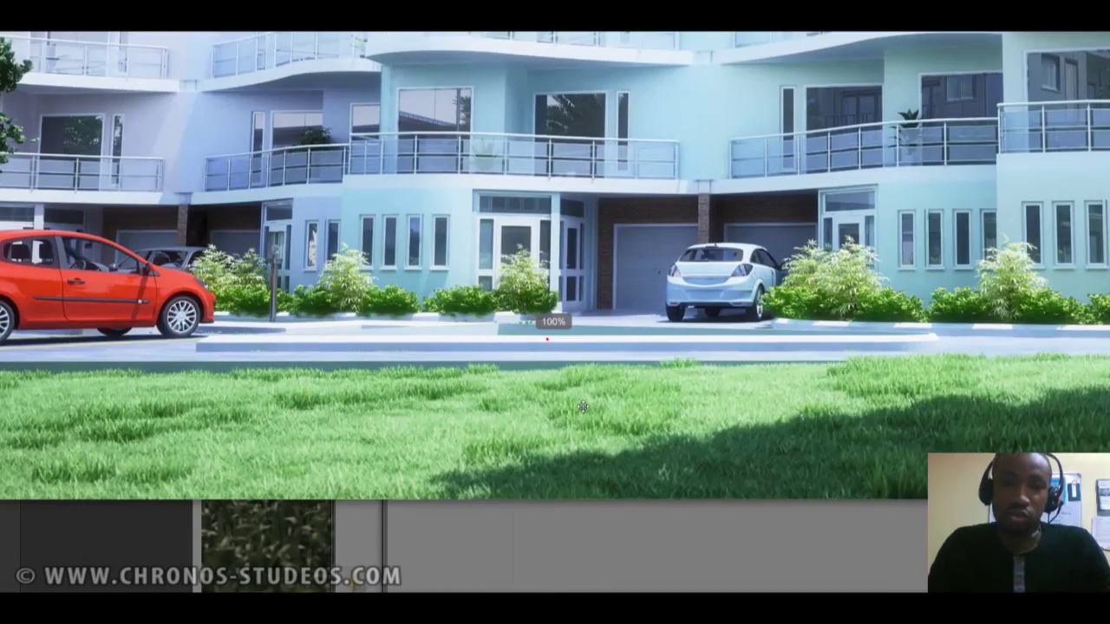
scroll(744, 425, up, 3)
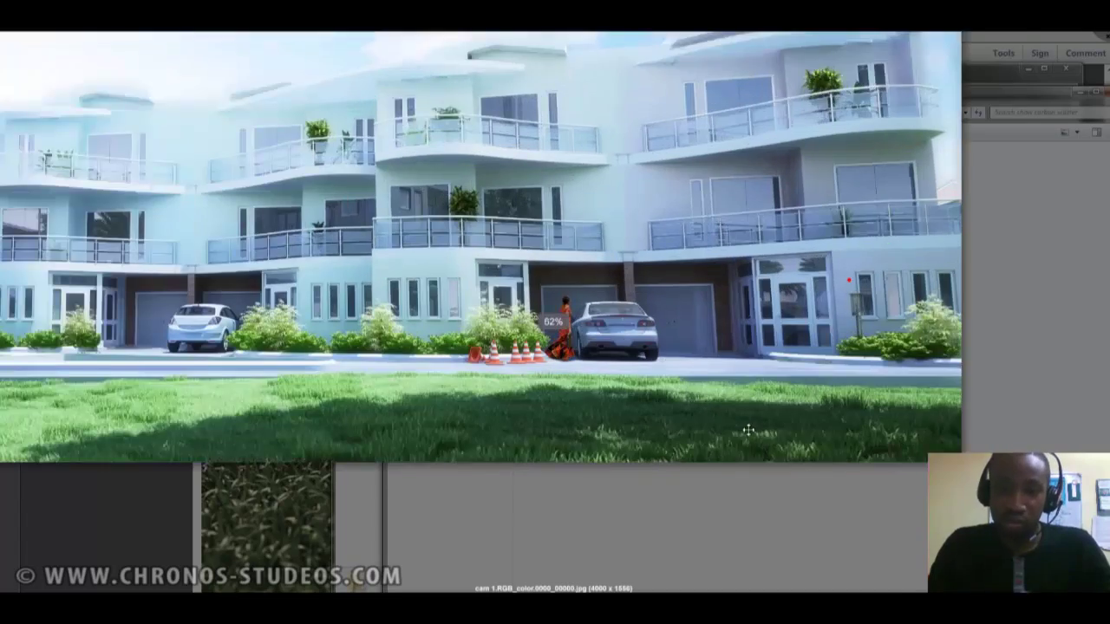
scroll(593, 384, down, 5)
key(Escape)
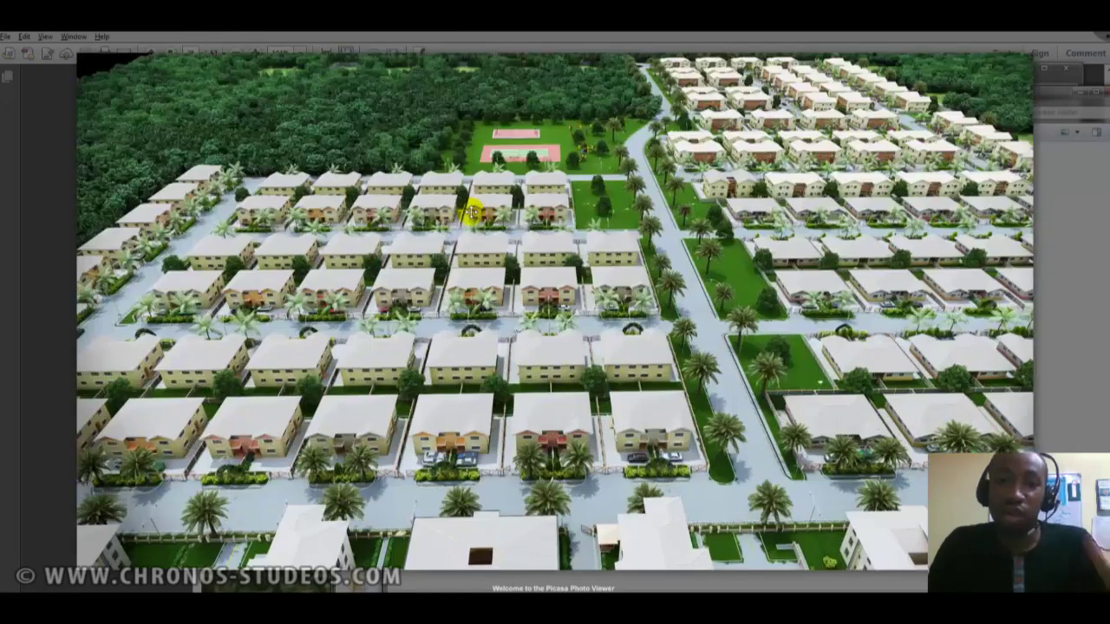
Examine the forest and repeated trees around the housing estate in the CHOIS Gardens aerial render, and close it
drag(437, 185, 664, 362)
scroll(672, 344, up, 2)
scroll(672, 346, up, 3)
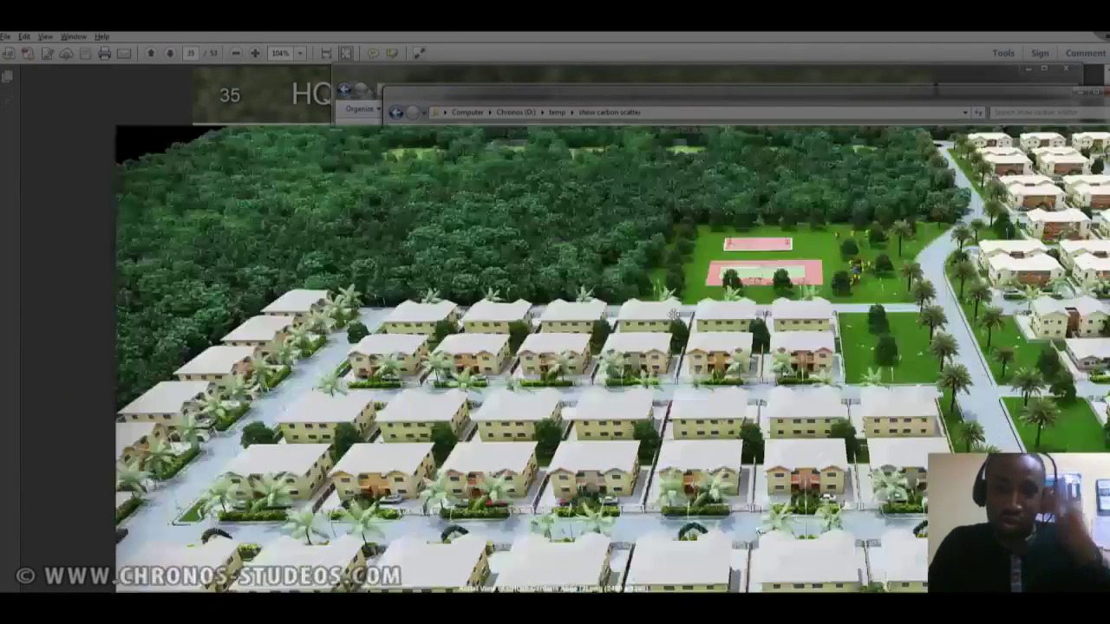
scroll(681, 317, down, 3)
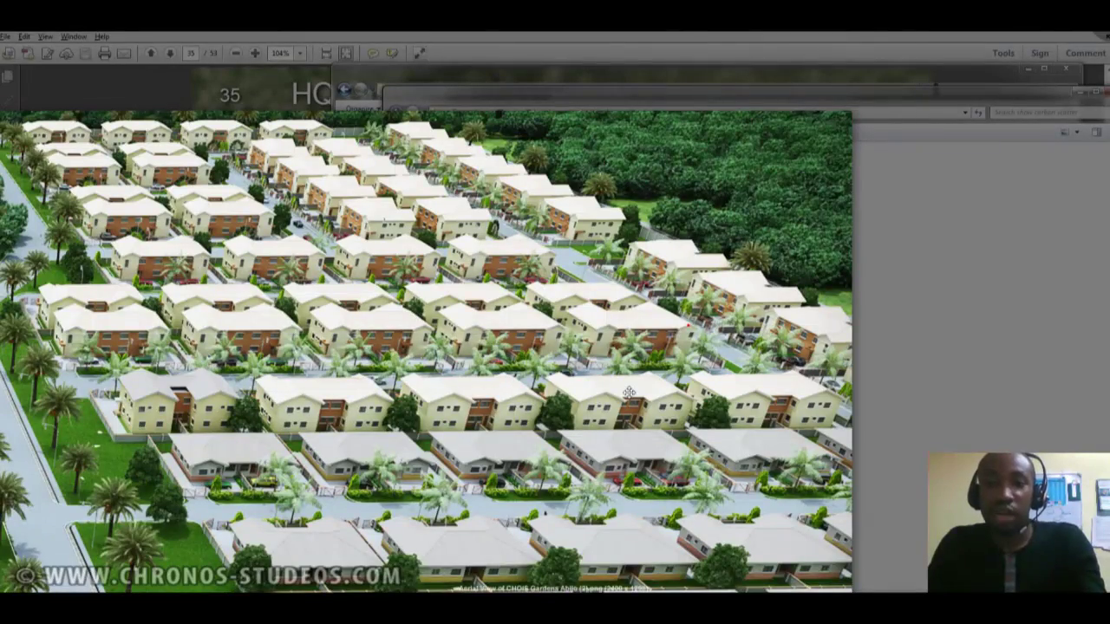
drag(628, 391, 655, 392)
key(Escape)
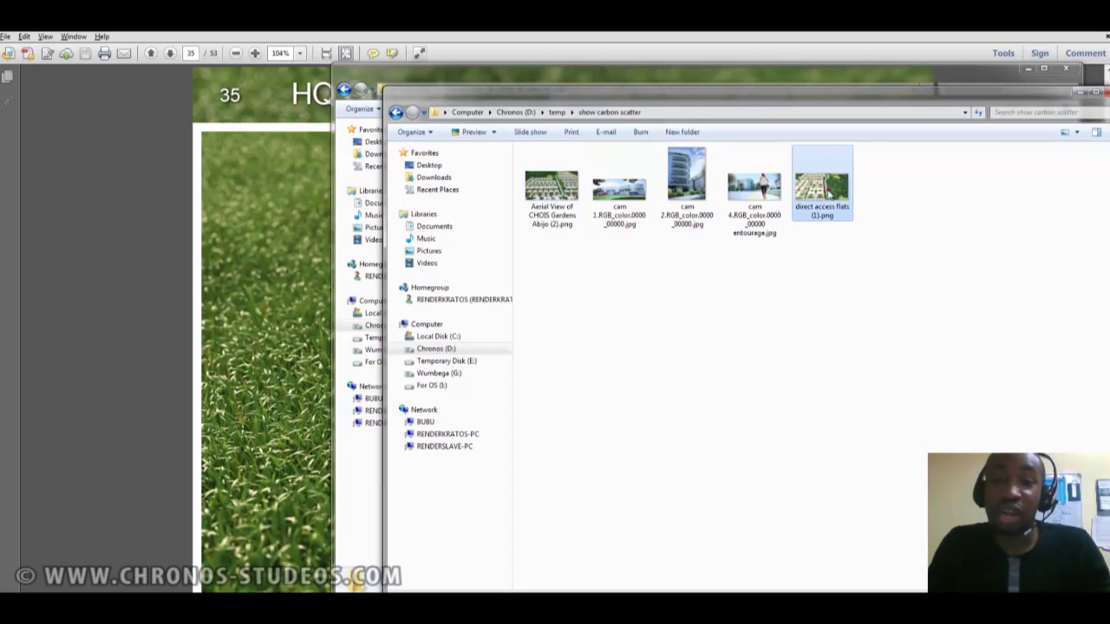
Examine the dense tree scatter beside the road in the direct access flats render, and close it
scroll(719, 345, up, 2)
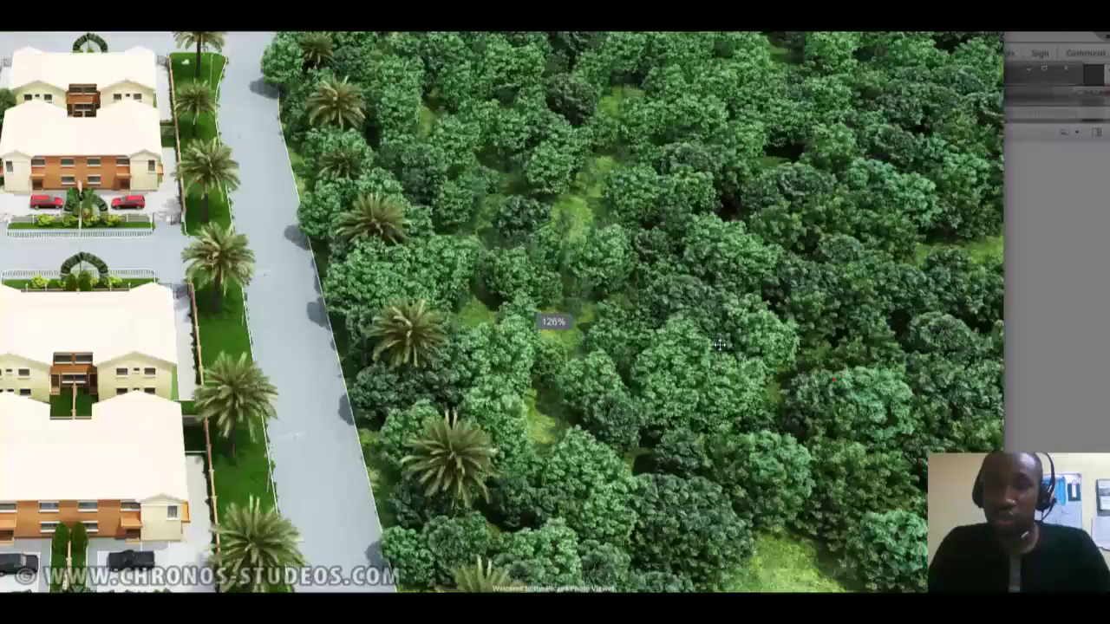
scroll(719, 345, up, 1)
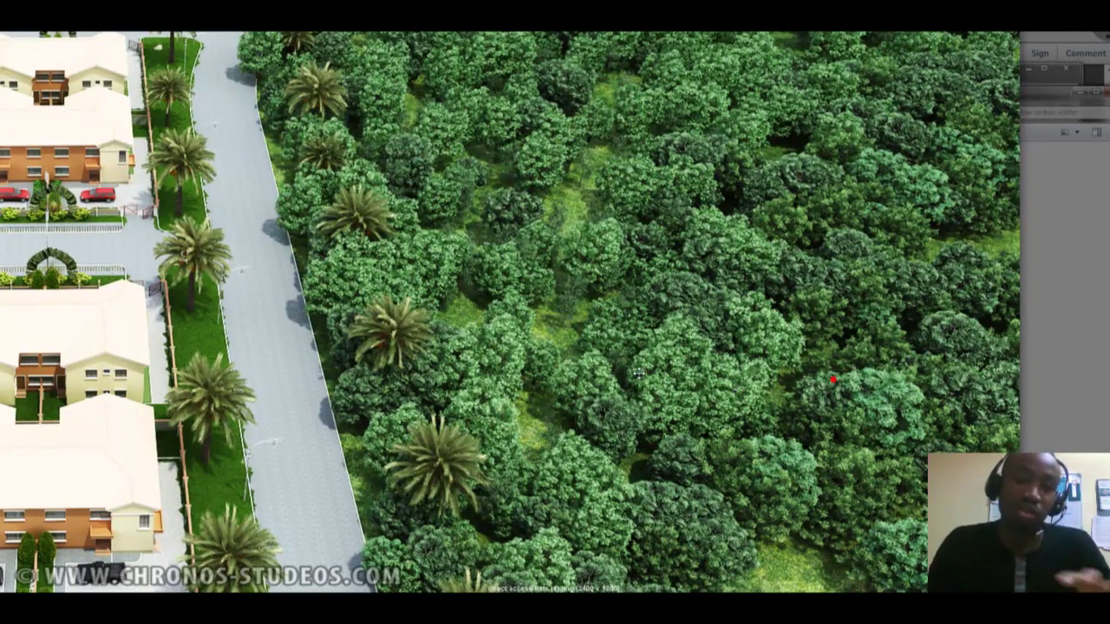
scroll(638, 375, down, 2)
scroll(681, 375, down, 2)
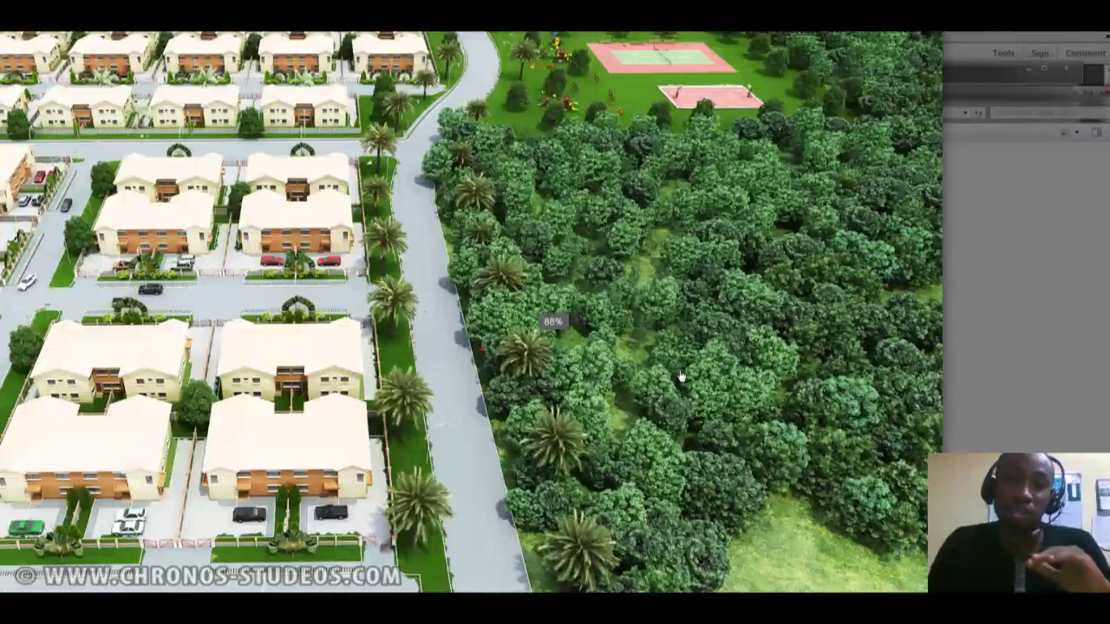
scroll(681, 375, down, 3)
key(Escape)
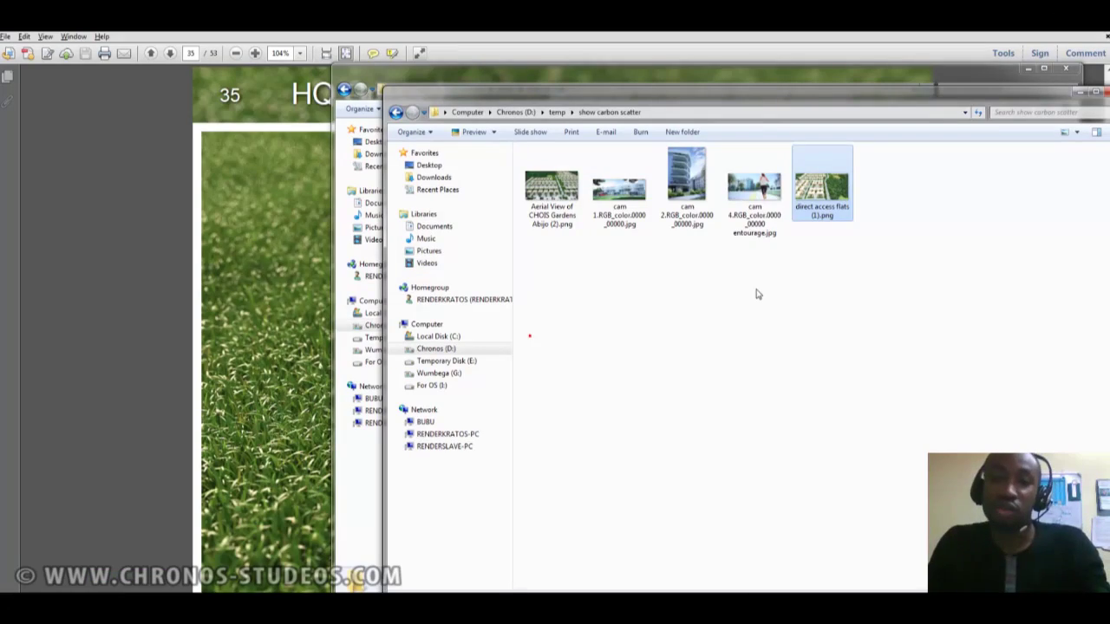
View the cam 4 entourage render, examine the grass behind the white fence and the trees, and close it
double_click(739, 228)
scroll(735, 461, up, 3)
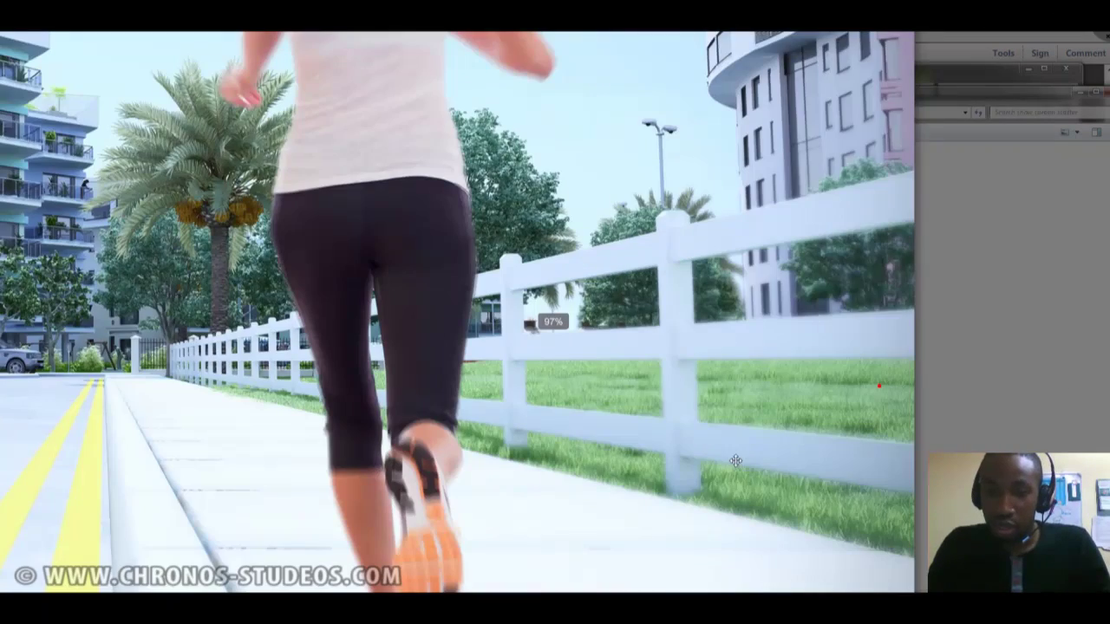
scroll(735, 461, up, 1)
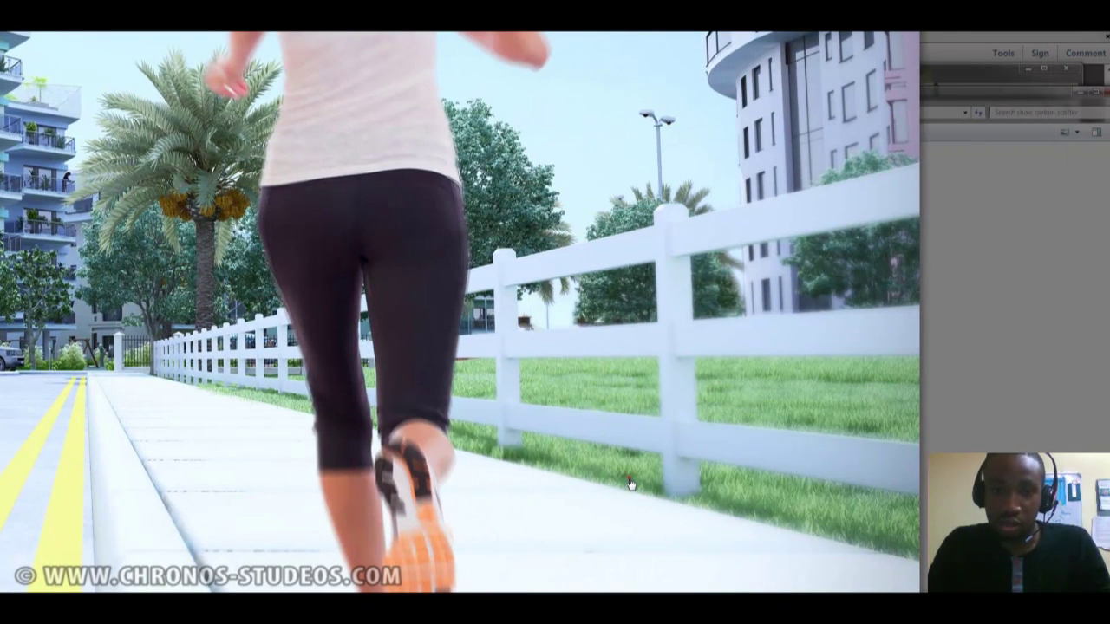
scroll(629, 480, up, 3)
scroll(746, 384, down, 3)
drag(230, 427, 586, 378)
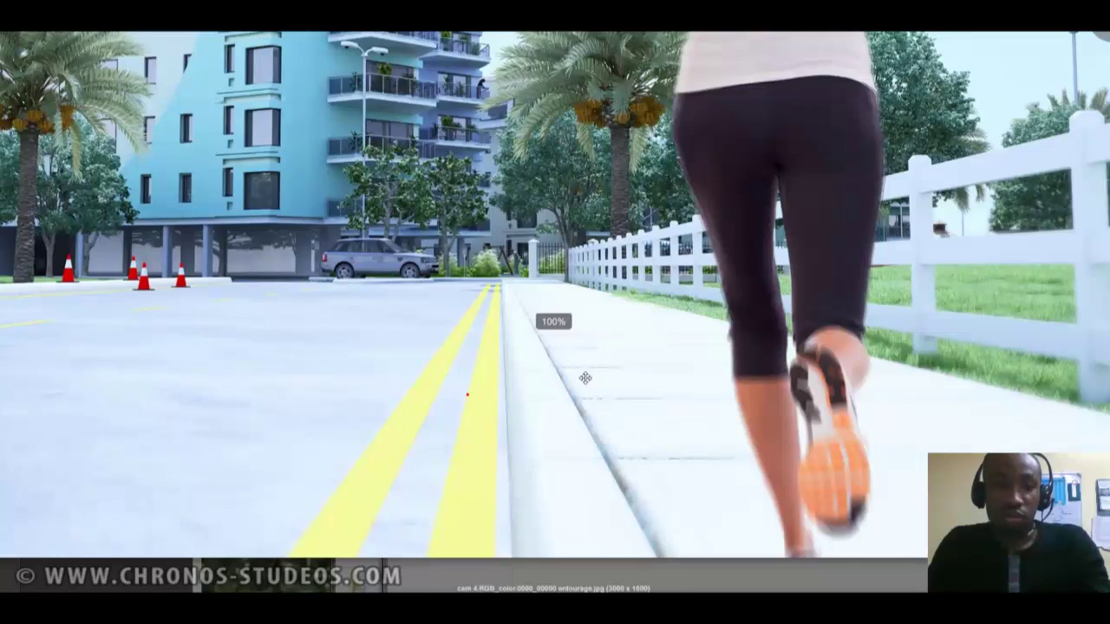
scroll(585, 378, down, 4)
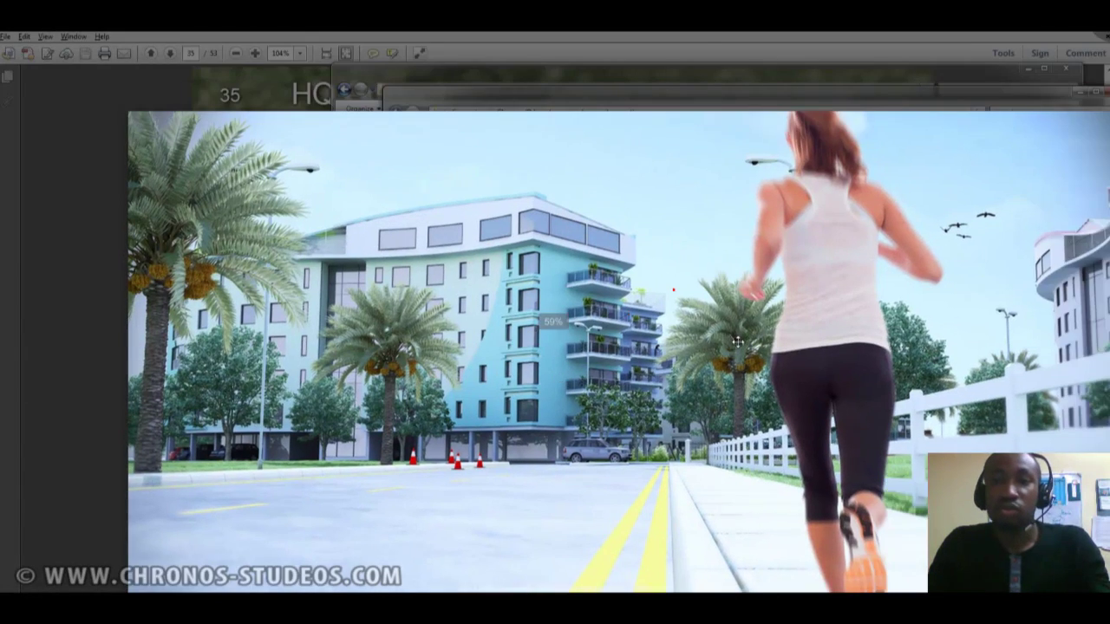
key(Escape)
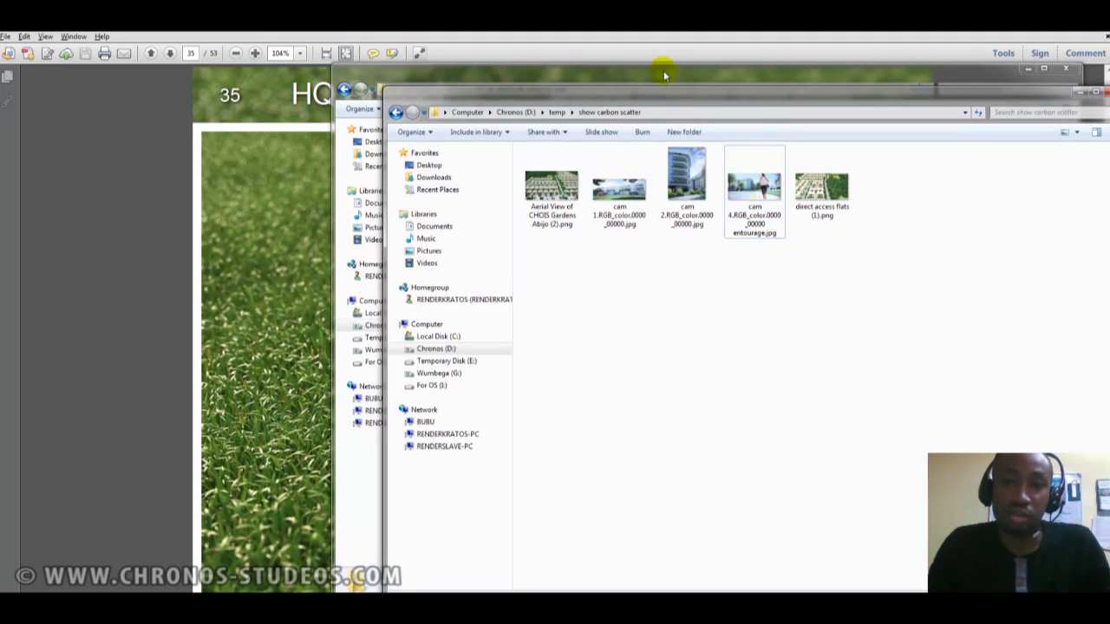
Switch to 3ds Max and bring up the empty perspective scene
click(663, 70)
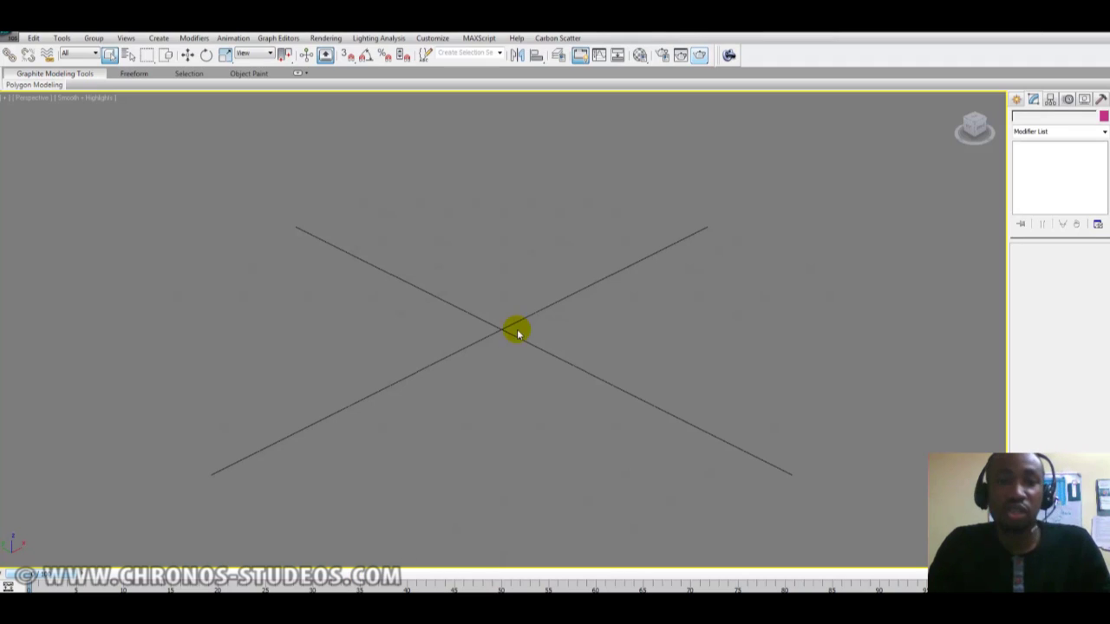
click(585, 273)
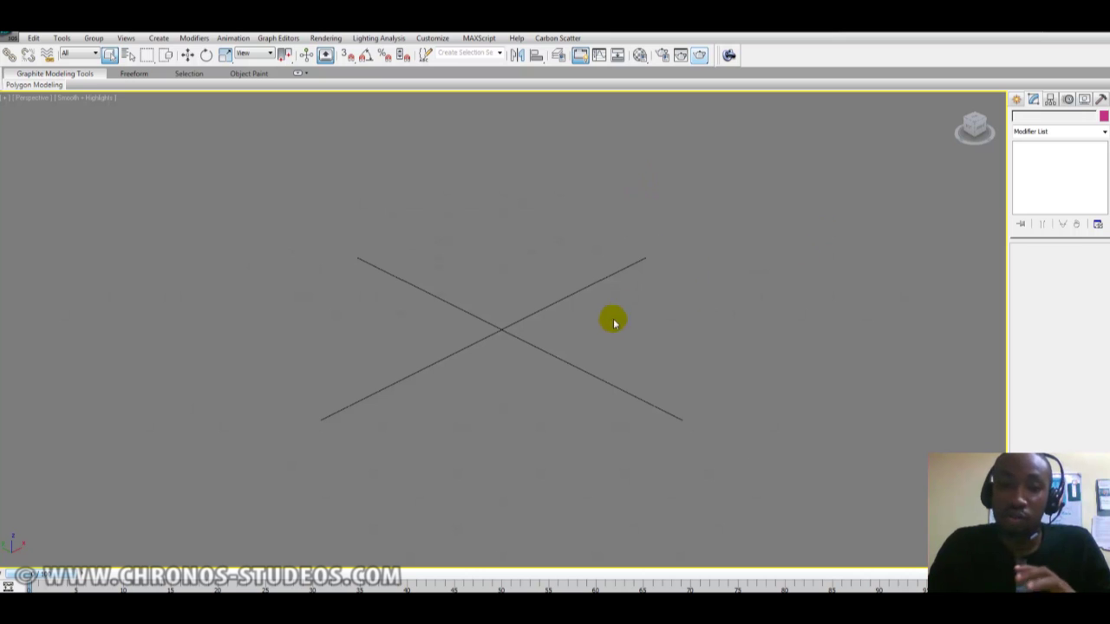
scroll(607, 326, down, 3)
middle_drag(607, 327, 517, 332)
scroll(521, 332, down, 2)
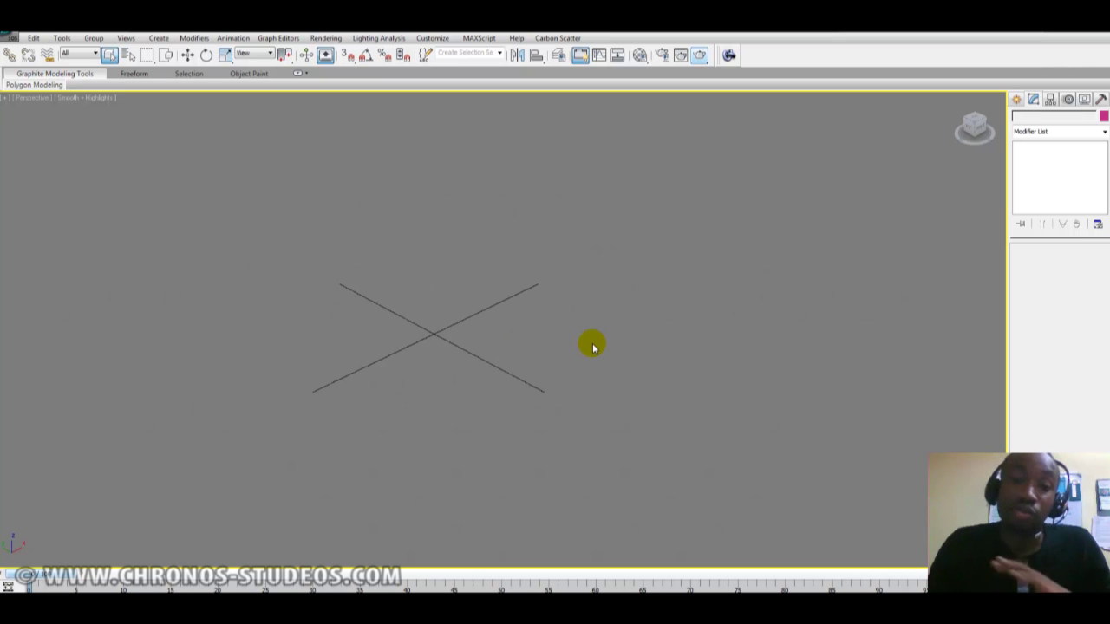
Create a standard plane about 568 cm long and 533 cm wide in the perspective view
click(1016, 99)
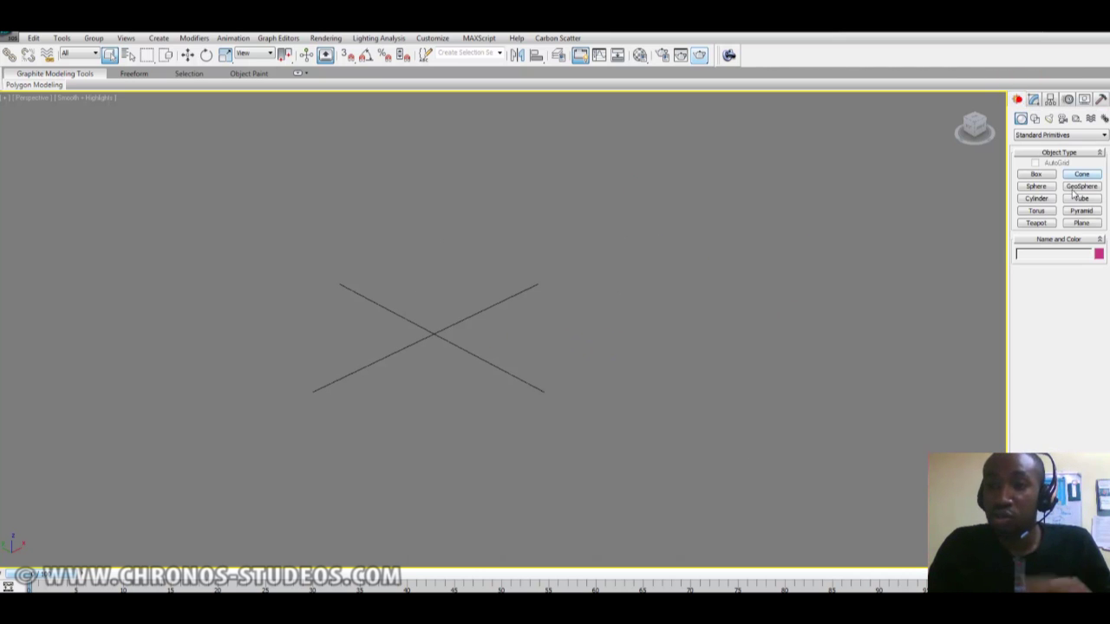
click(1081, 223)
drag(785, 458, 50, 443)
key(z)
scroll(680, 358, down, 3)
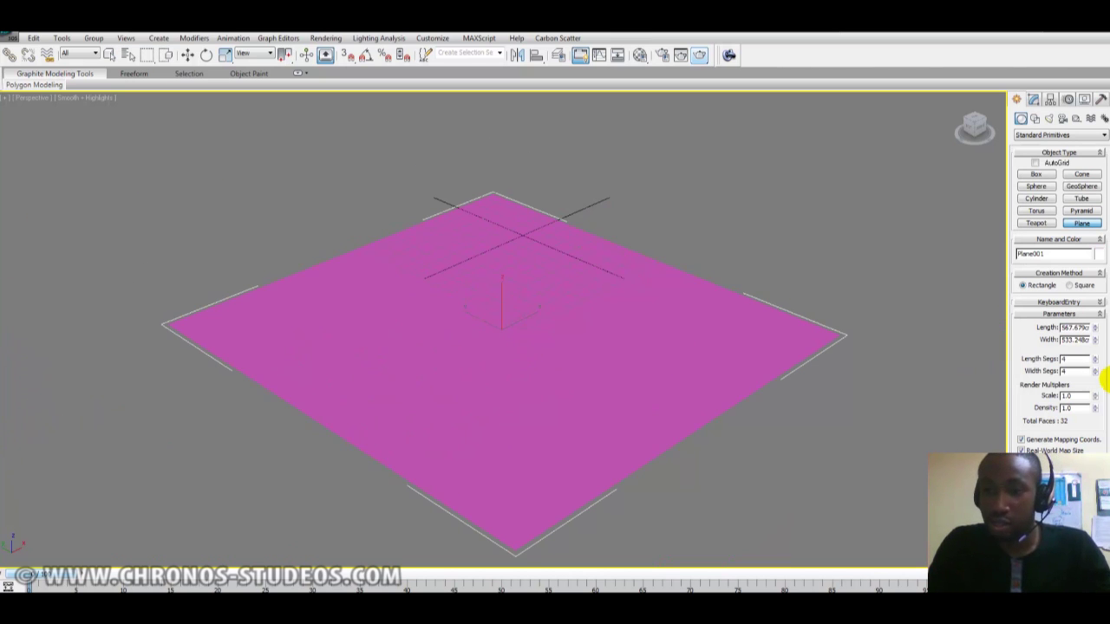
Give the plane 8 length and 8 width segments and enlarge it to about 1232 by 1280 cm
text(8)
key(Tab)
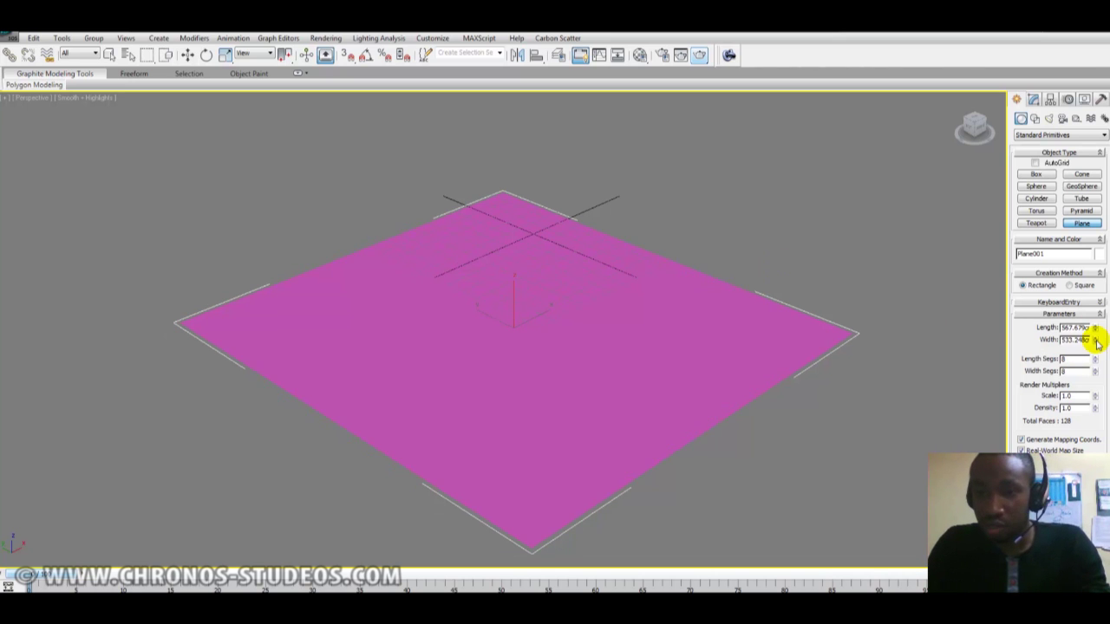
drag(1094, 329, 604, 320)
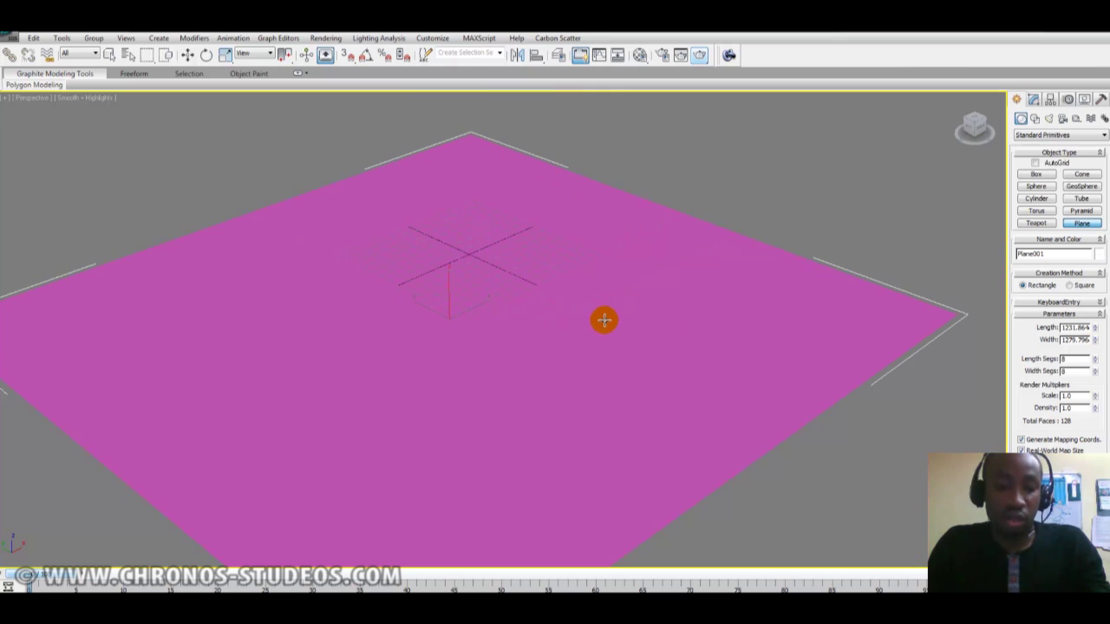
middle_drag(607, 317, 646, 327)
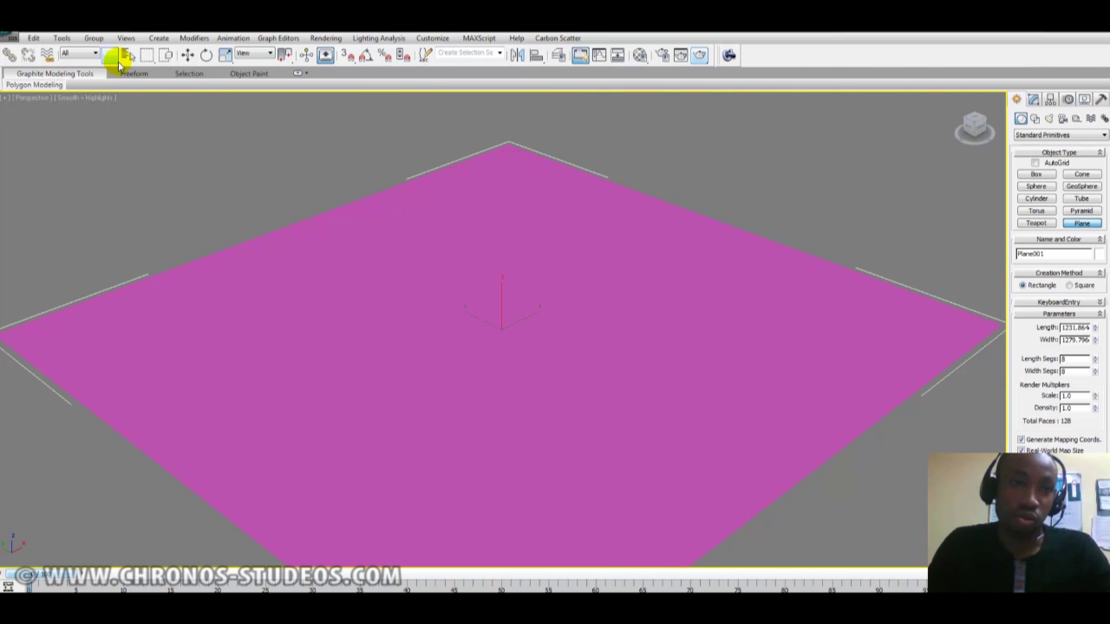
Finish plane creation by deselecting the plane, and dismiss the MAXScript exception message
click(114, 56)
click(780, 189)
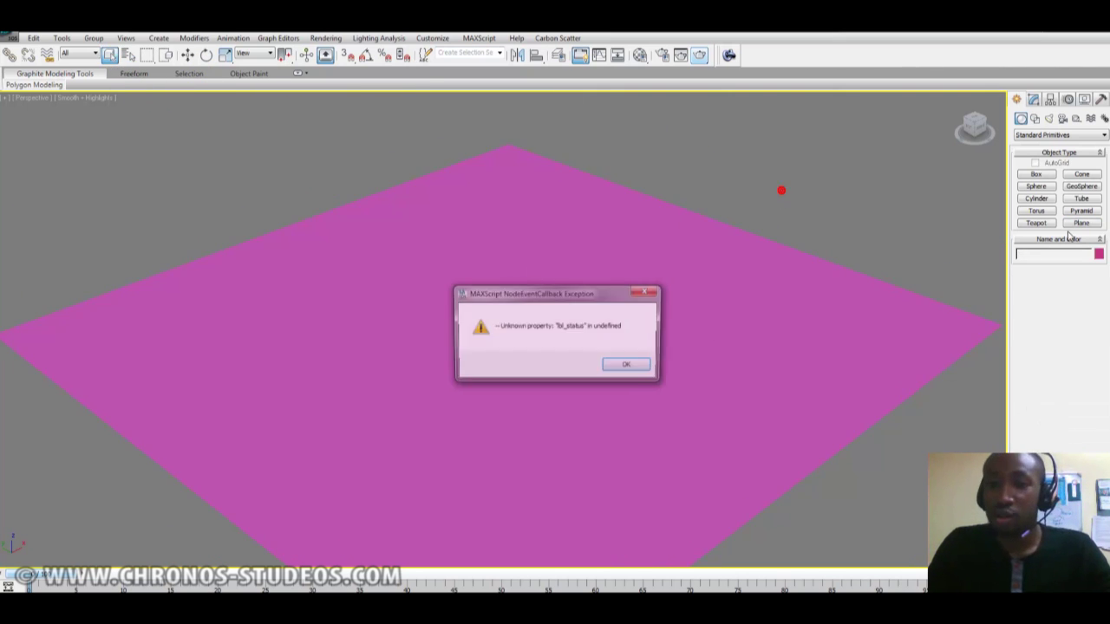
click(618, 366)
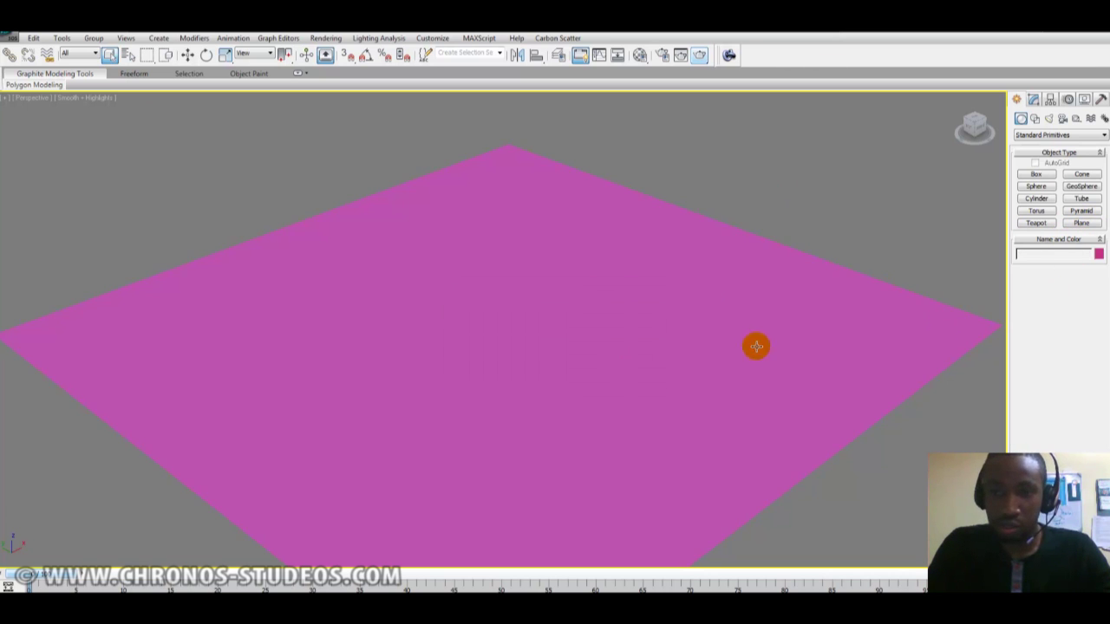
Create three teapots of different sizes spread across the plane, the smallest with a radius of about 28 cm
click(1036, 223)
drag(770, 361, 790, 374)
alt+middle_drag(788, 367, 728, 364)
middle_drag(572, 378, 714, 322)
drag(458, 342, 486, 351)
drag(615, 321, 625, 331)
alt+middle_drag(625, 331, 540, 346)
scroll(454, 315, up, 2)
middle_drag(404, 289, 569, 349)
scroll(512, 345, down, 1)
scroll(359, 309, up, 5)
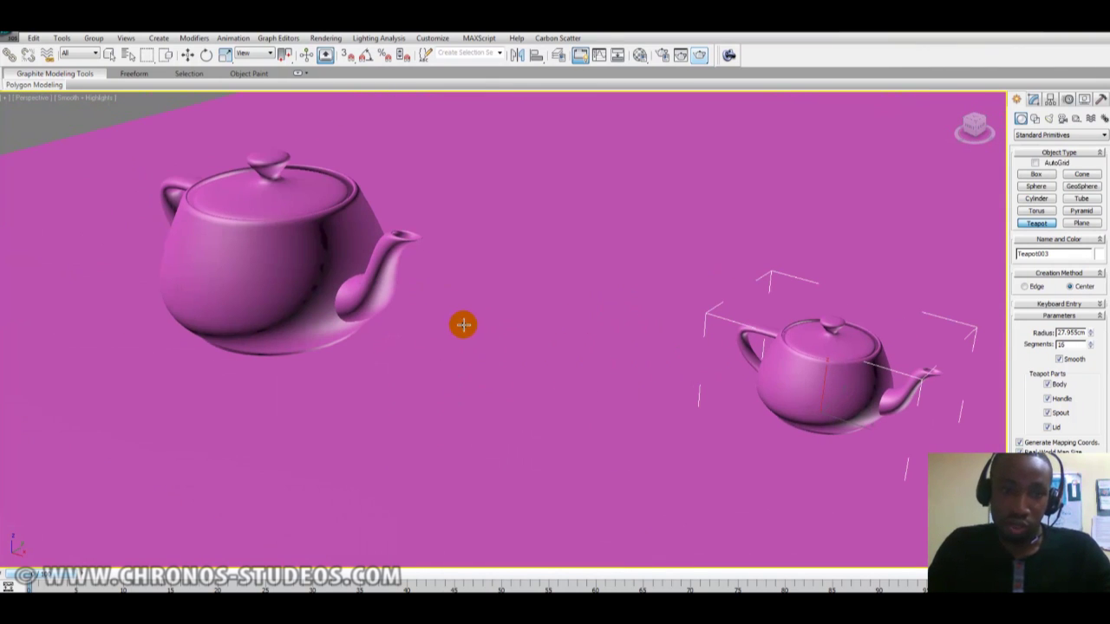
middle_drag(436, 311, 503, 312)
middle_drag(575, 320, 495, 346)
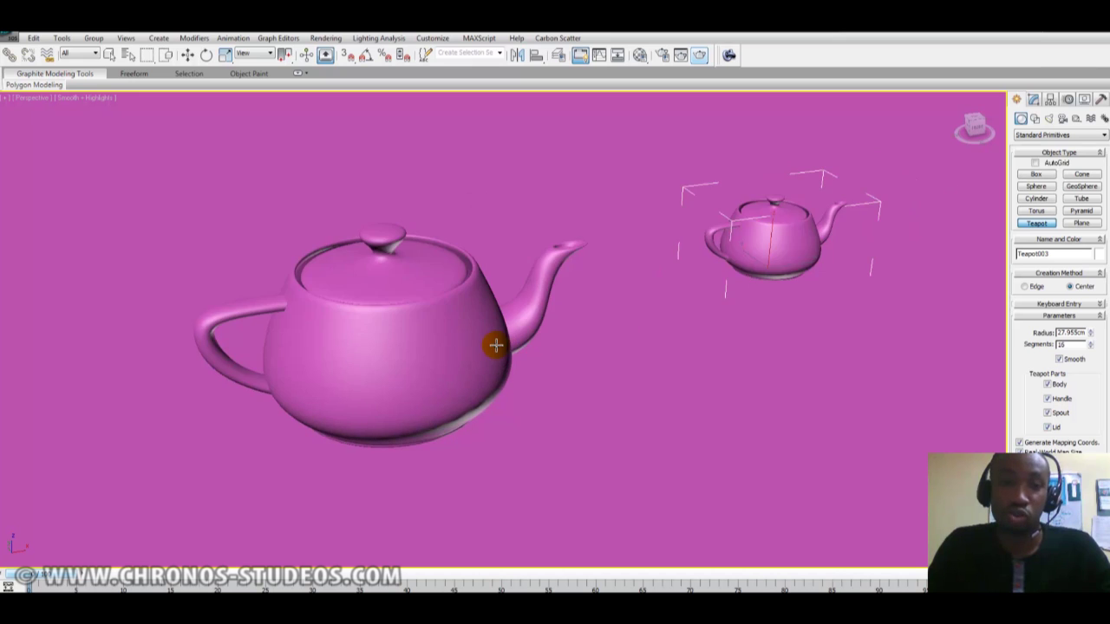
scroll(507, 337, down, 3)
Select the large teapot and open the Material Editor, moved clear of the teapots
click(108, 54)
middle_drag(515, 280, 437, 350)
middle_drag(510, 369, 499, 350)
click(607, 386)
scroll(632, 379, down, 3)
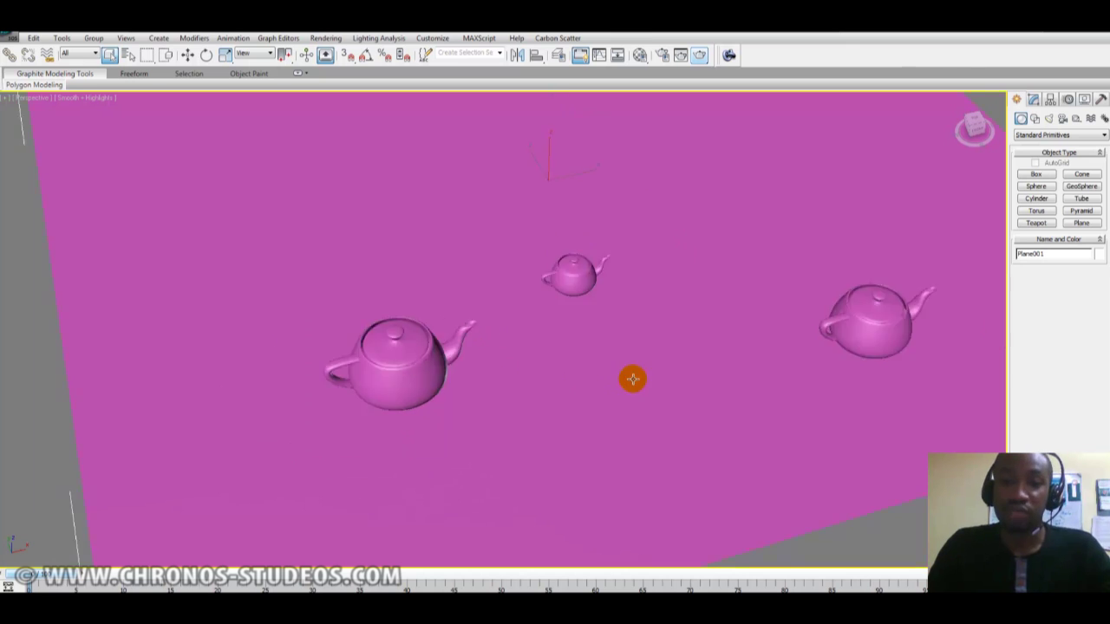
scroll(554, 369, up, 3)
click(379, 357)
key(m)
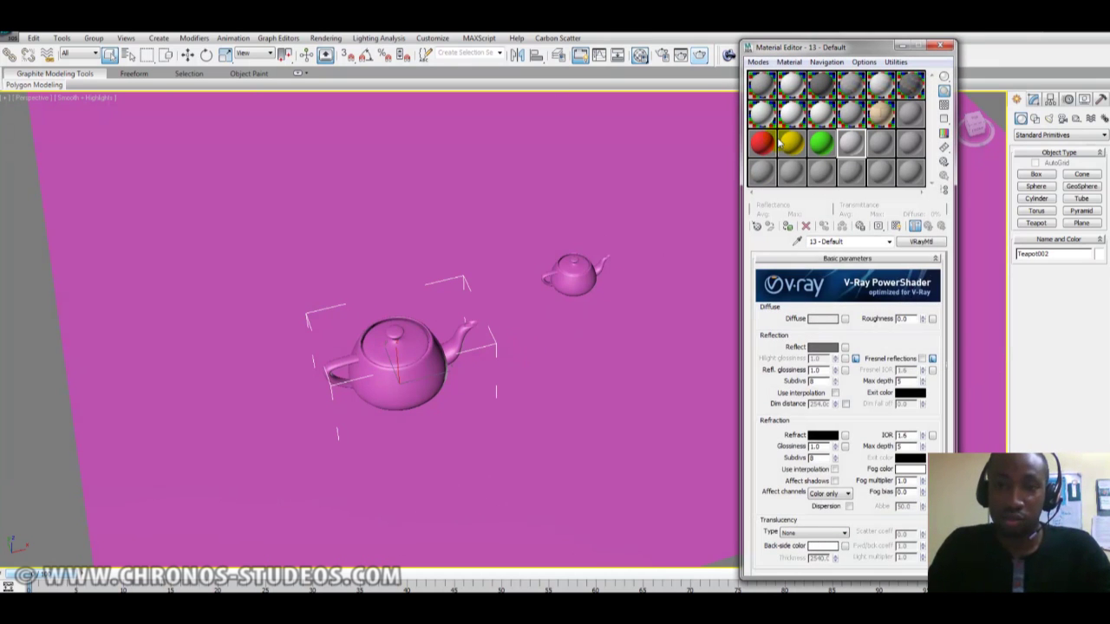
drag(785, 47, 926, 74)
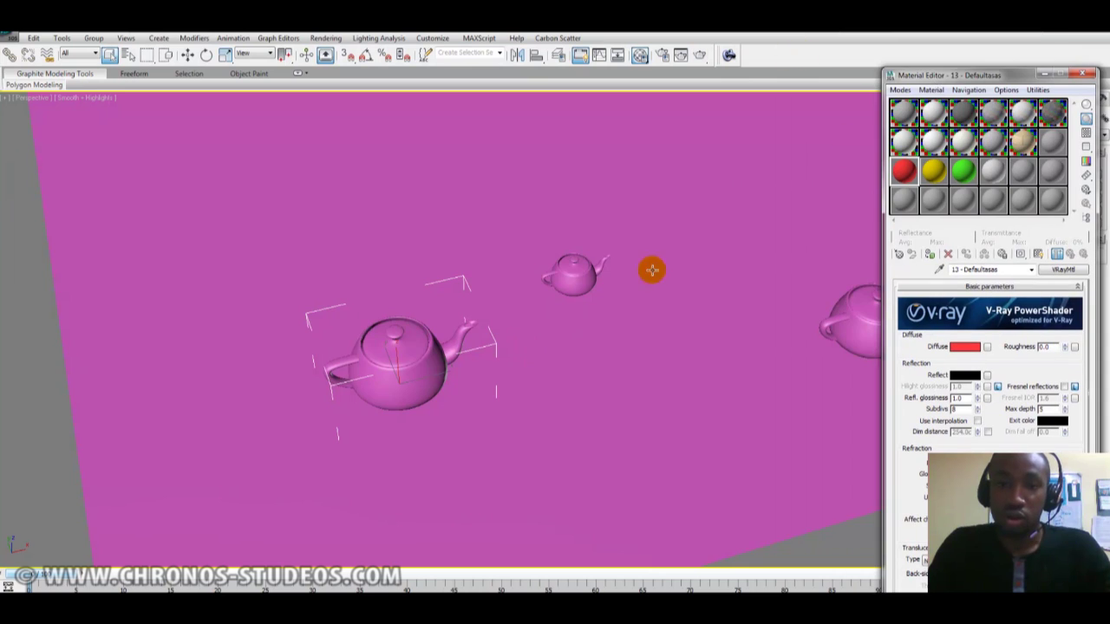
Assign the red material to the large teapot, the yellow to the smallest teapot and the green to the remaining one
middle_drag(651, 268, 544, 267)
drag(903, 171, 224, 325)
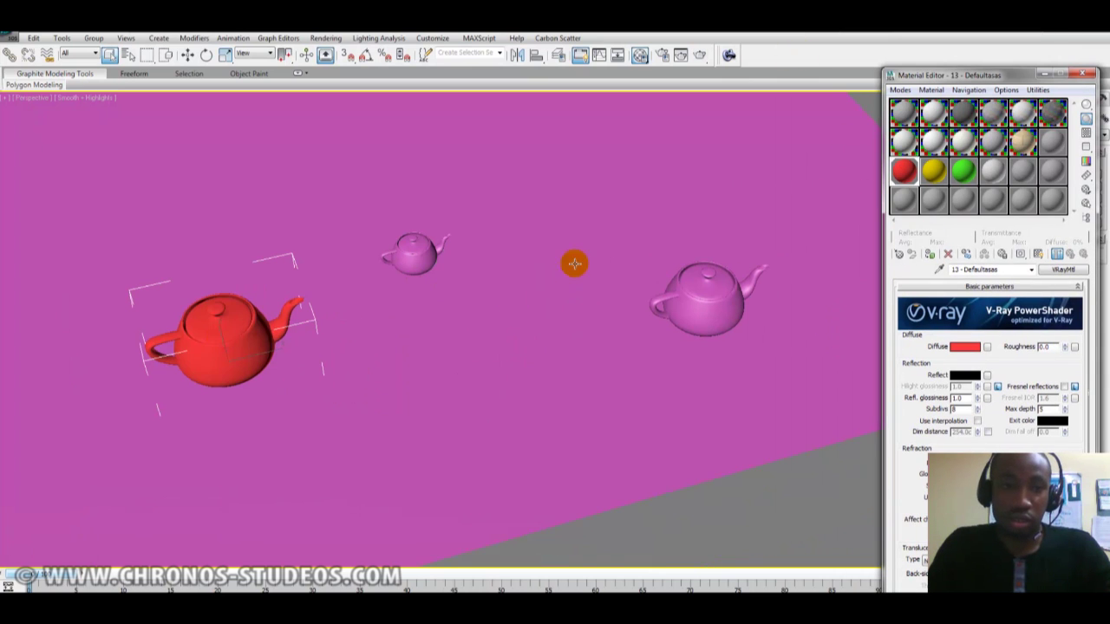
drag(458, 243, 429, 253)
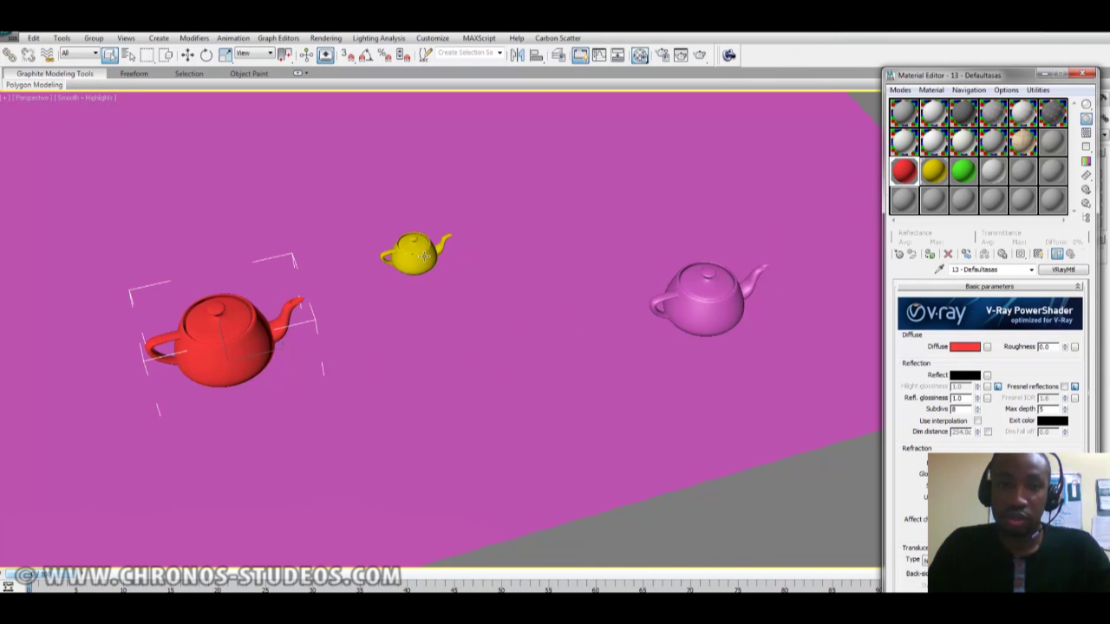
drag(963, 171, 728, 280)
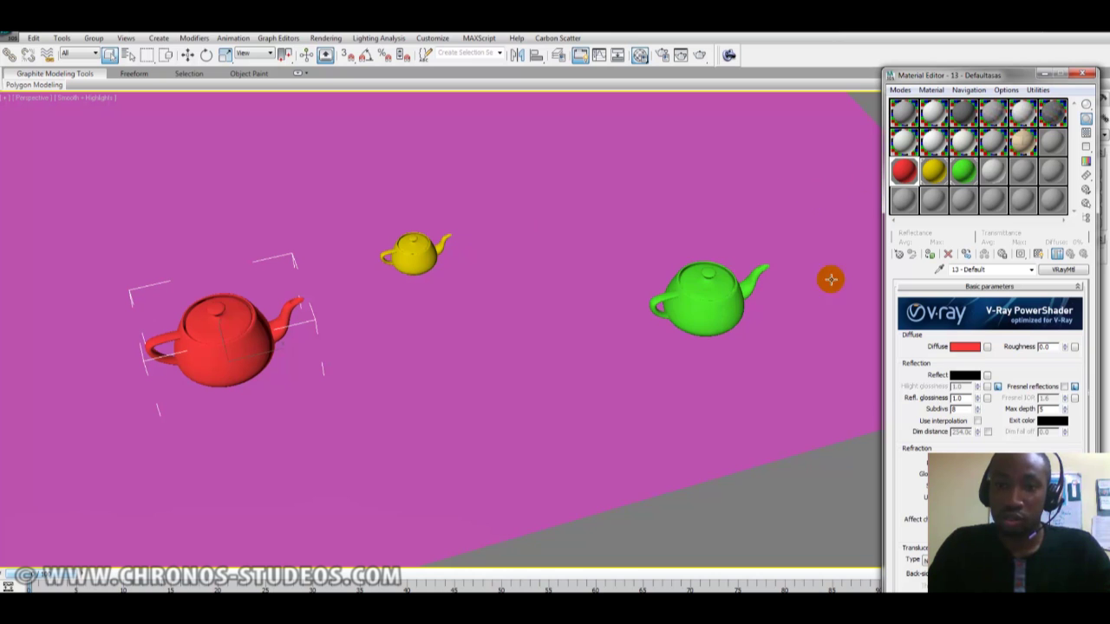
Set the green material's reflection colour to a dark grey with a value of 17
click(964, 171)
click(964, 374)
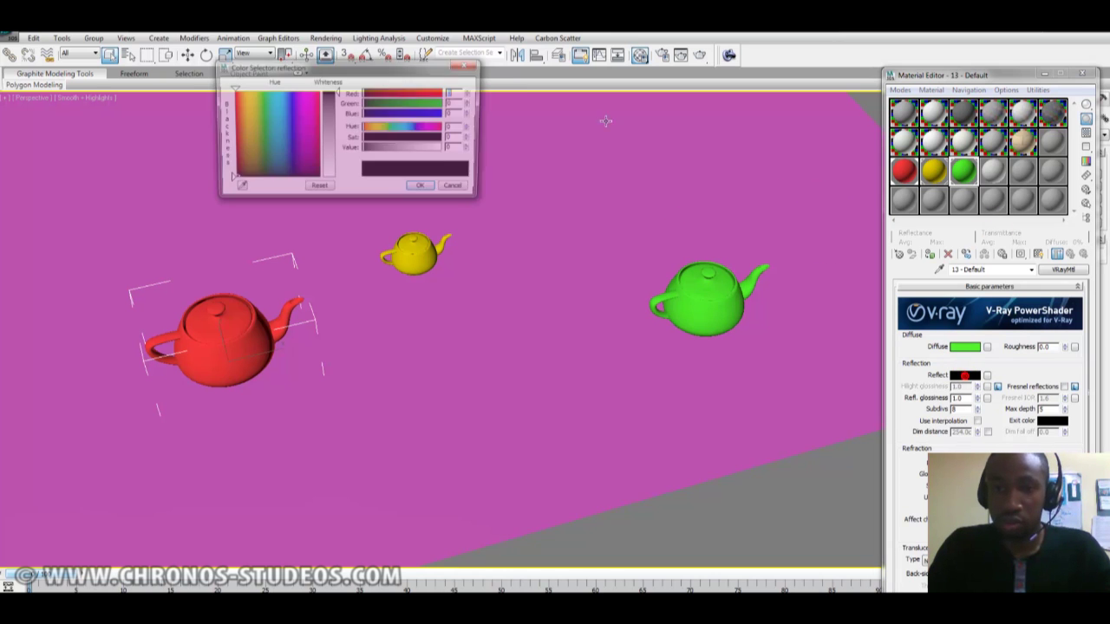
drag(365, 148, 409, 148)
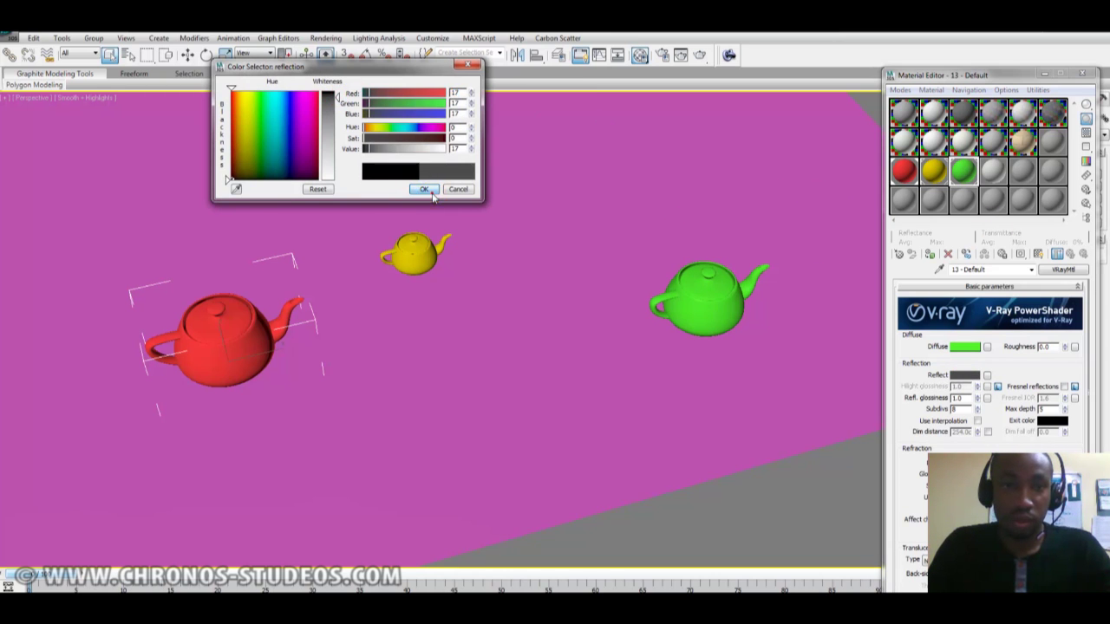
click(424, 189)
Set the yellow material's reflection colour to a dark grey
click(933, 170)
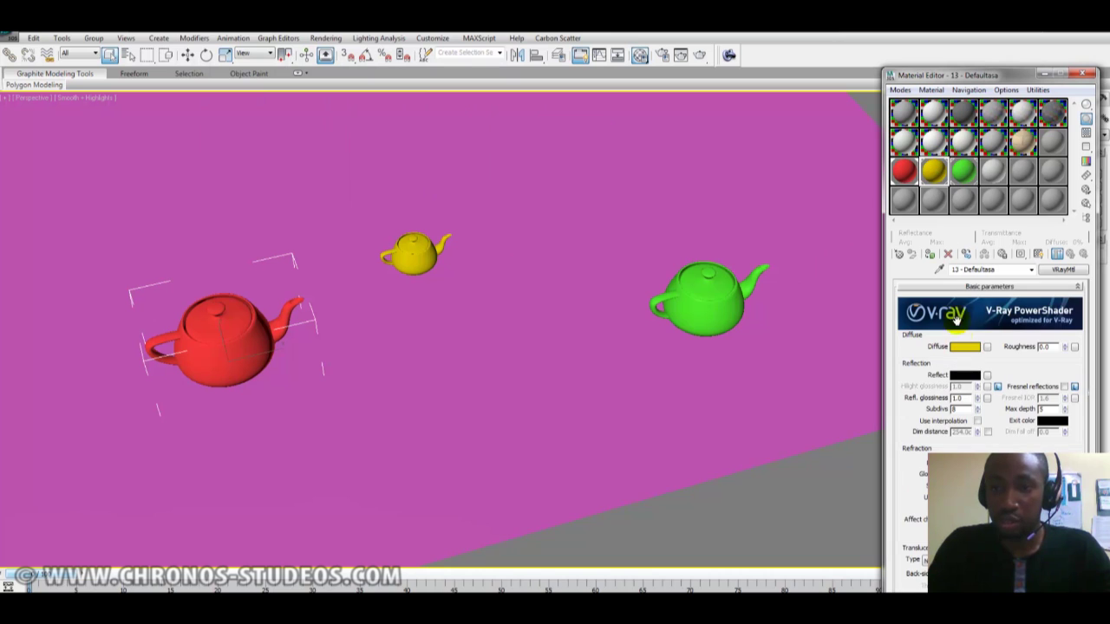
click(964, 375)
drag(334, 92, 335, 98)
click(424, 189)
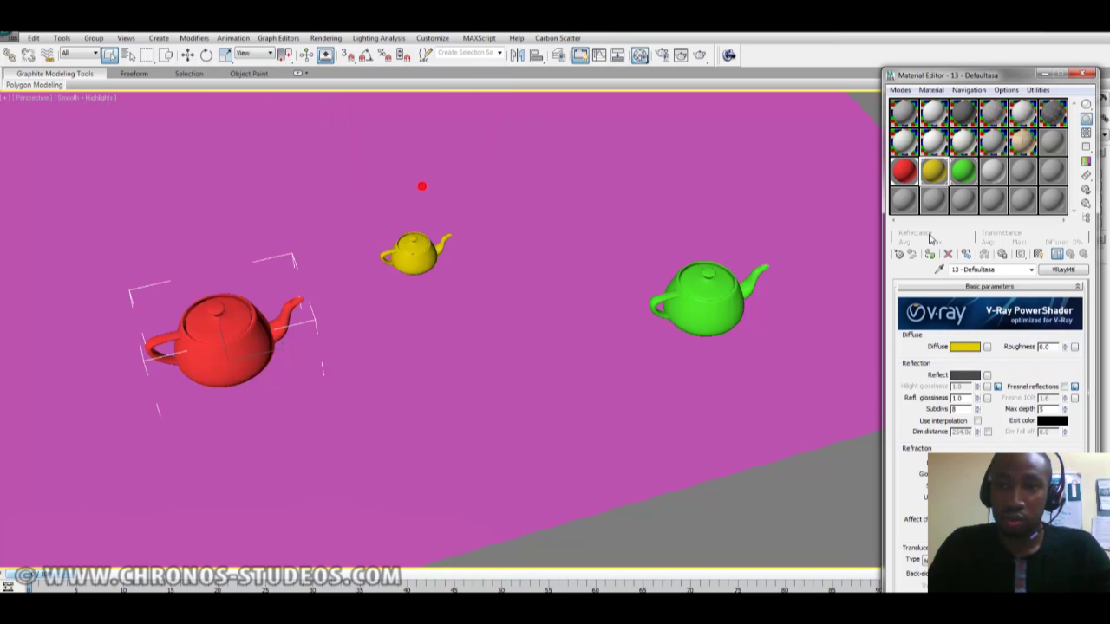
Set the red material's reflection colour to a dark grey with a value of 27
click(904, 174)
click(965, 374)
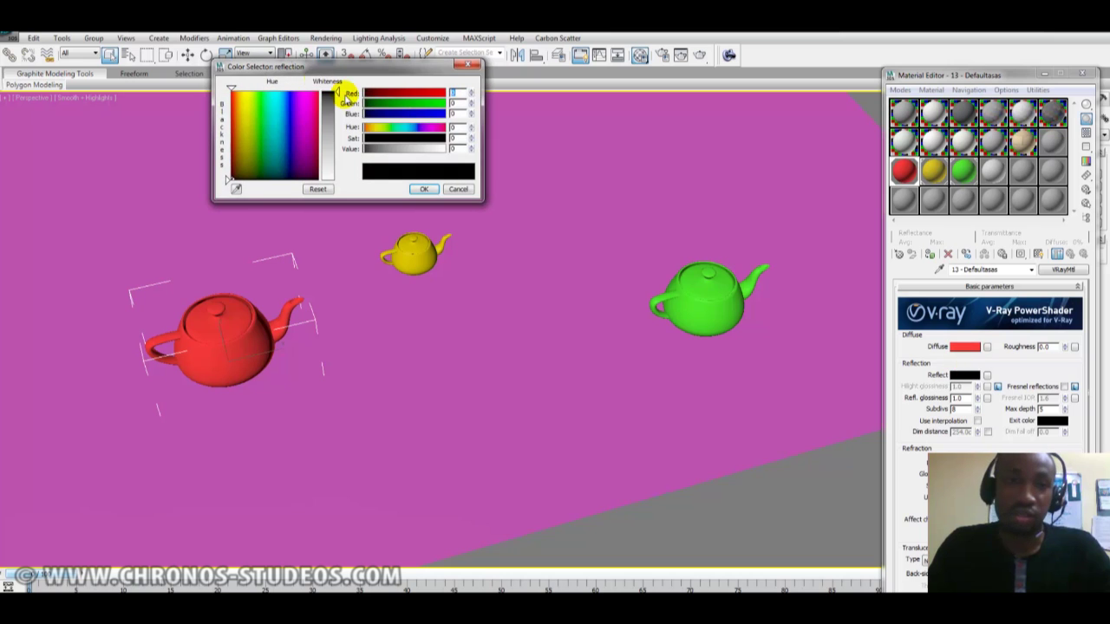
drag(337, 92, 338, 100)
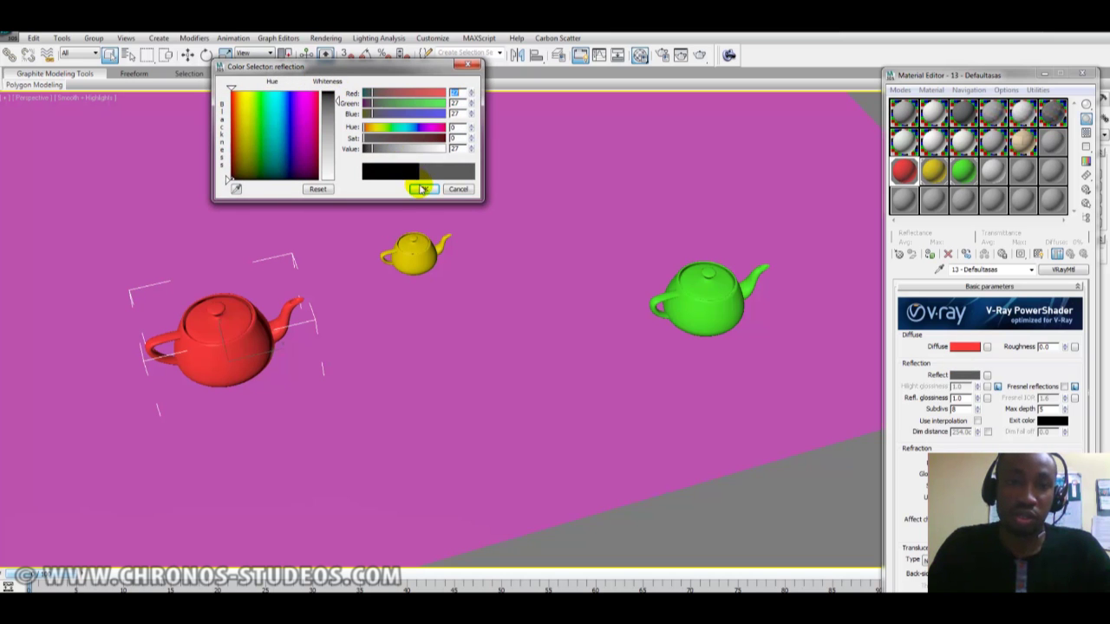
click(422, 189)
Assign the light grey V-Ray material to the ground plane, renaming it "plane material" instead of replacing the existing one
click(991, 169)
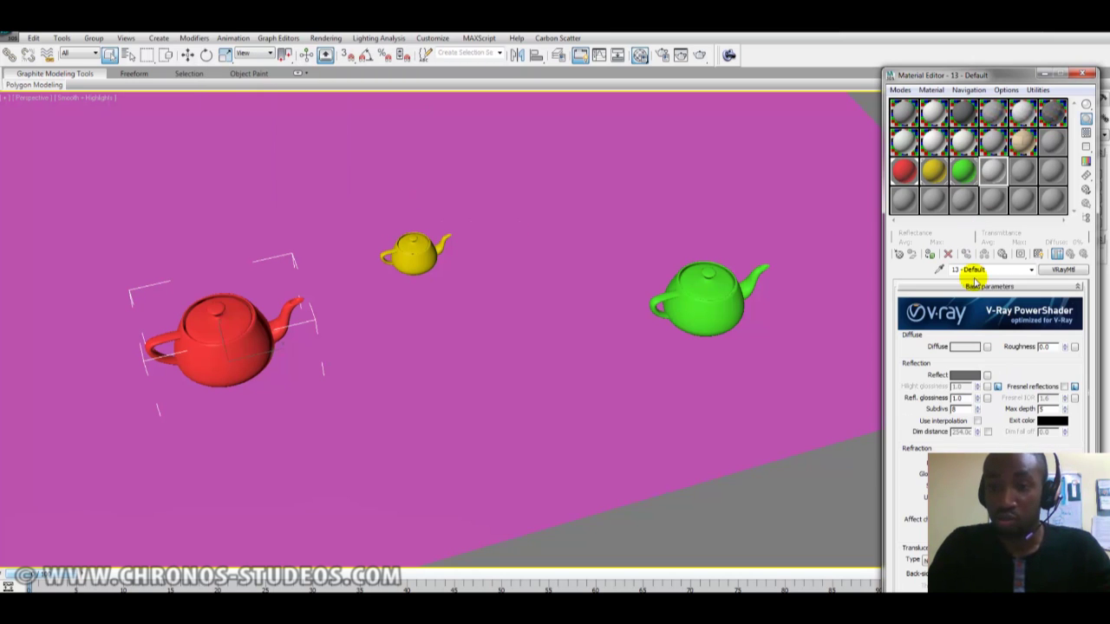
drag(652, 240, 606, 198)
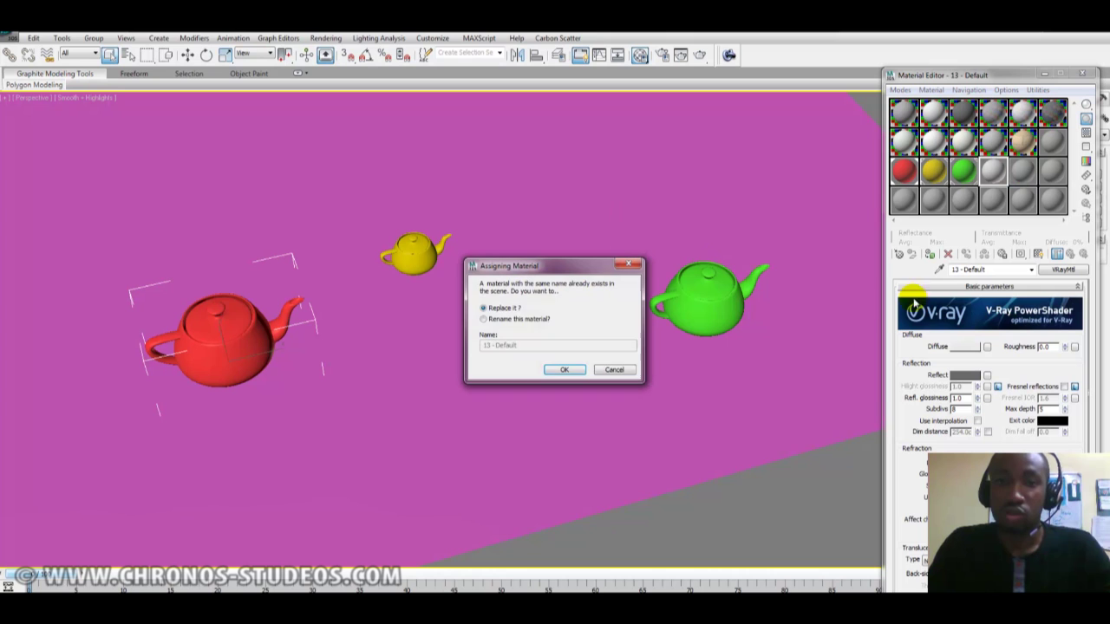
click(523, 319)
double_click(535, 345)
text(plane ma)
text(l)
key(Return)
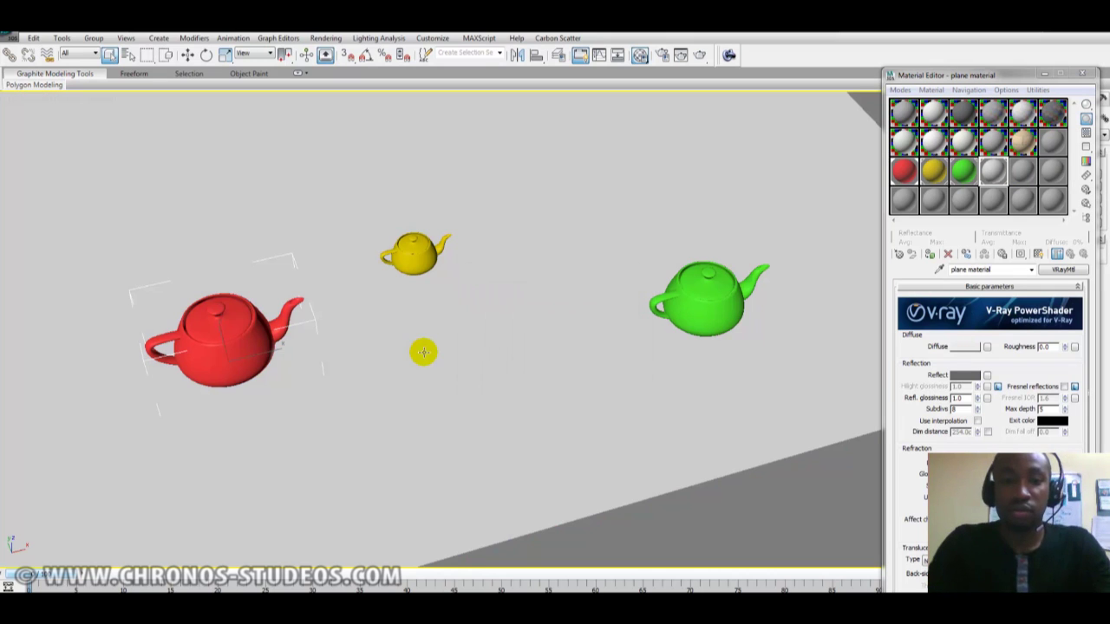
Check the plane material's reflection colour, test-render the perspective view to inspect the teapots' reflections, and close the render windows
click(968, 375)
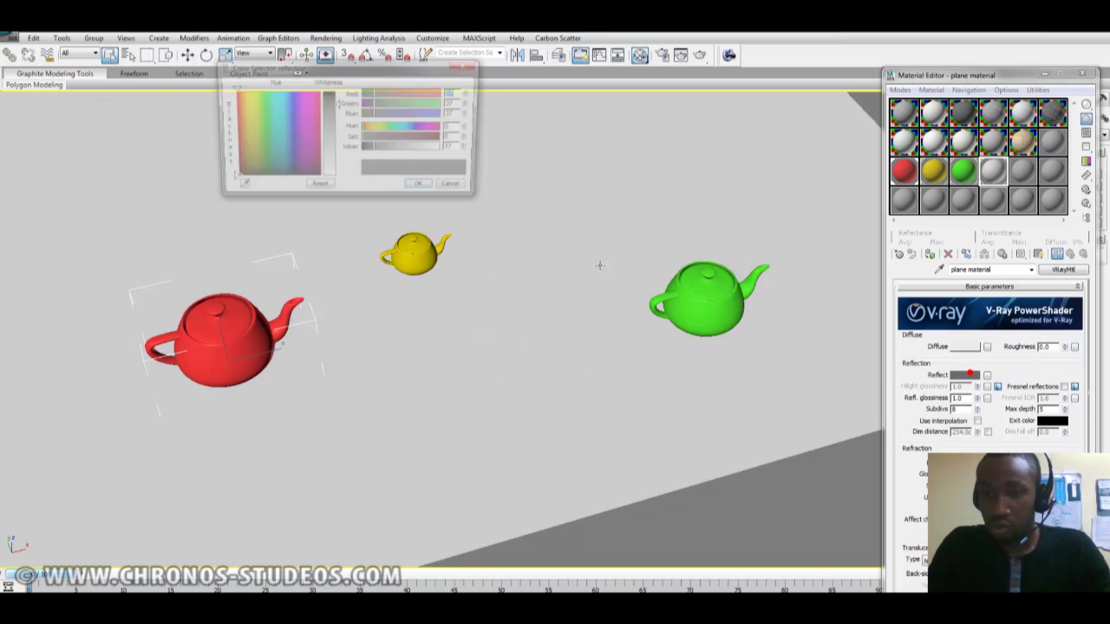
click(425, 189)
scroll(709, 322, up, 3)
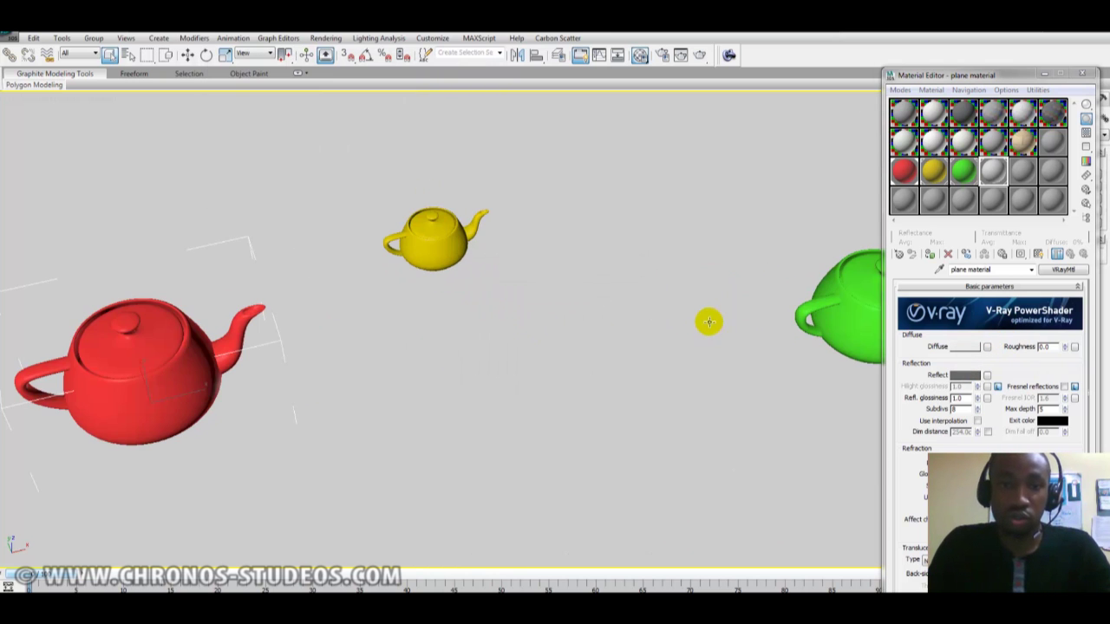
middle_drag(720, 312, 707, 310)
click(699, 56)
key(shift+q)
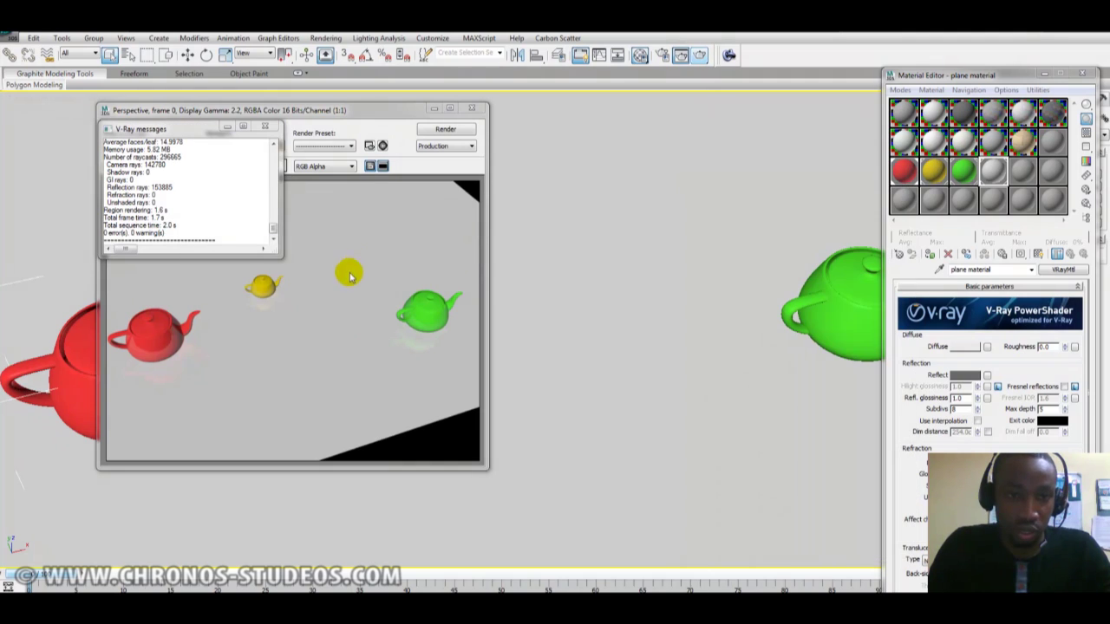
click(264, 126)
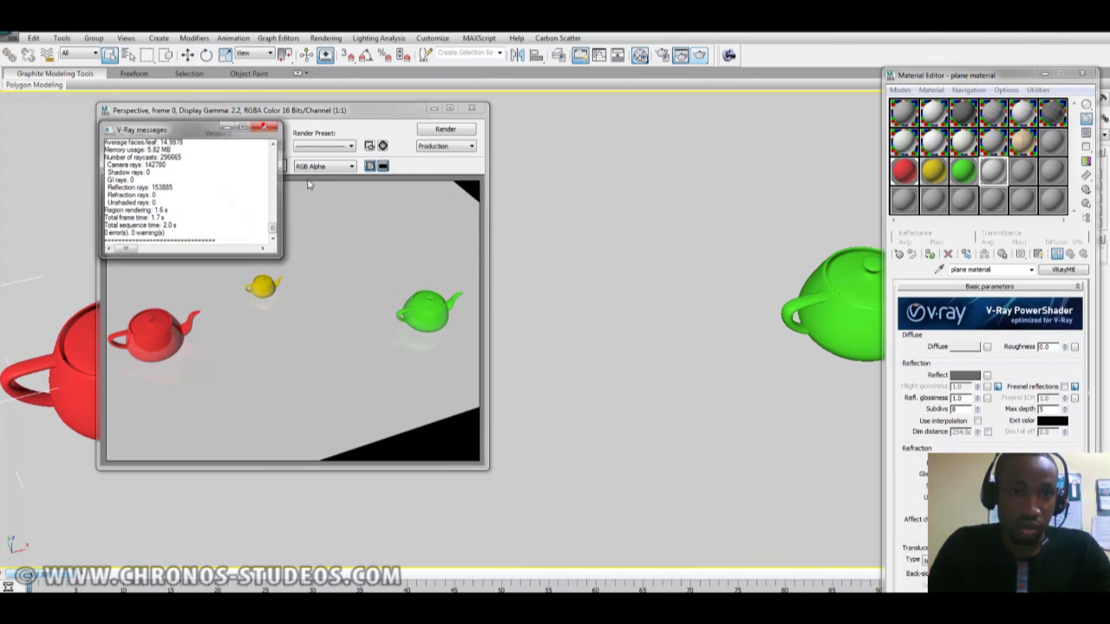
click(471, 109)
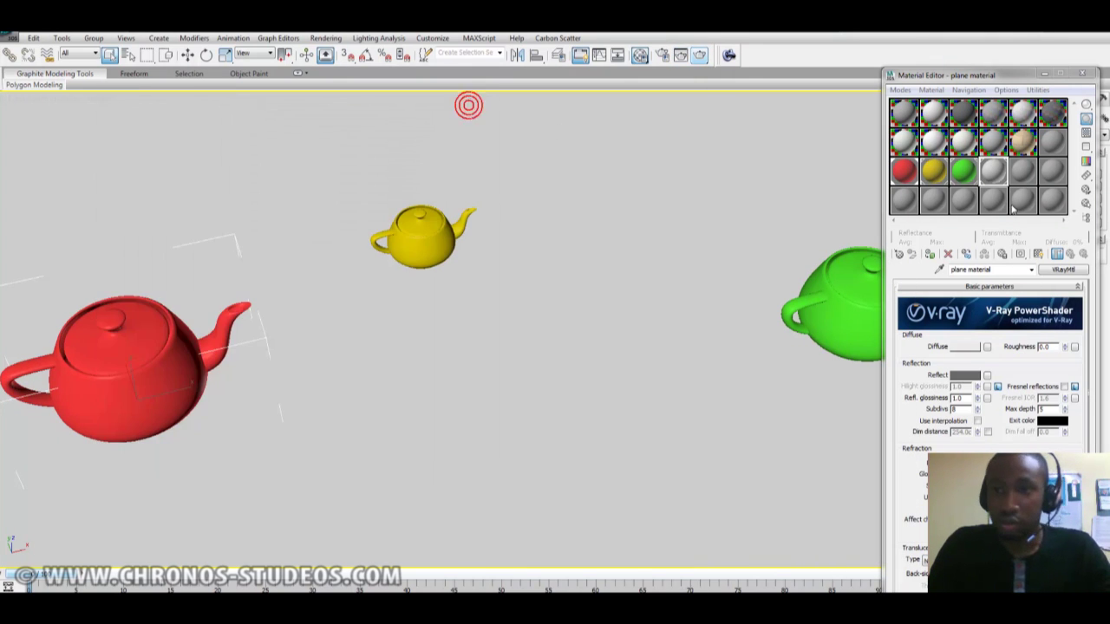
Darken the plane material's reflection colour and check the green material's reflection colour
click(964, 375)
click(337, 98)
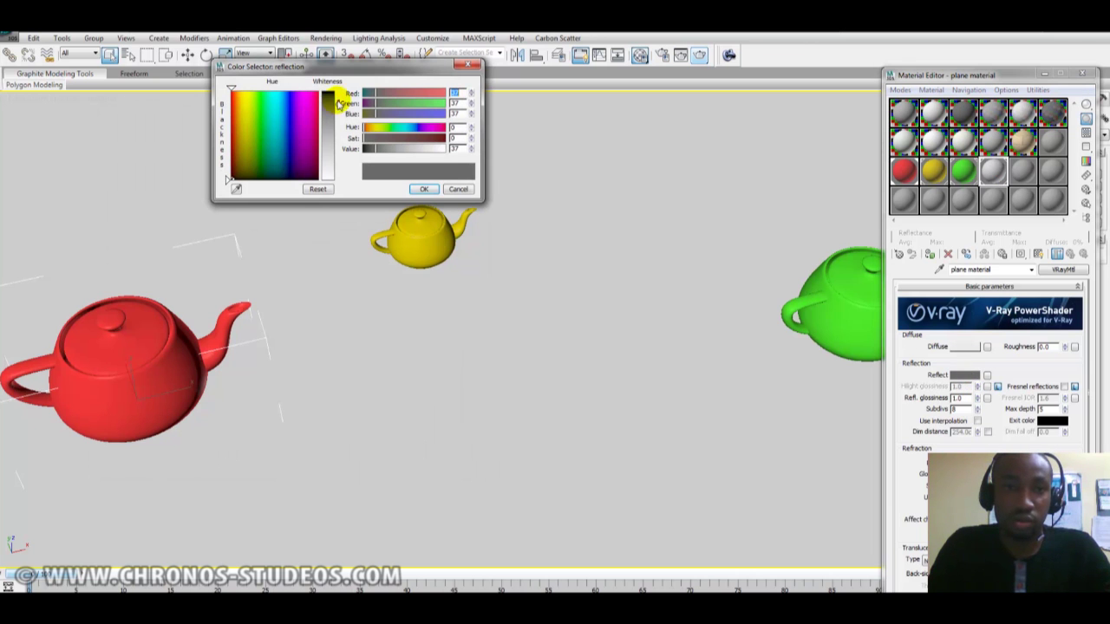
click(424, 189)
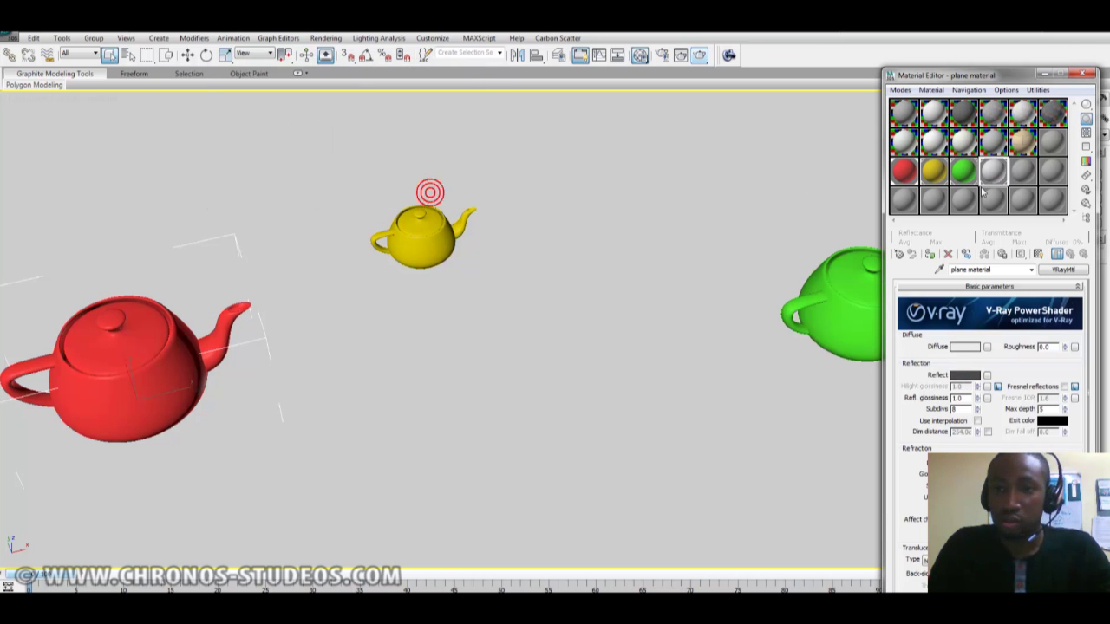
click(959, 179)
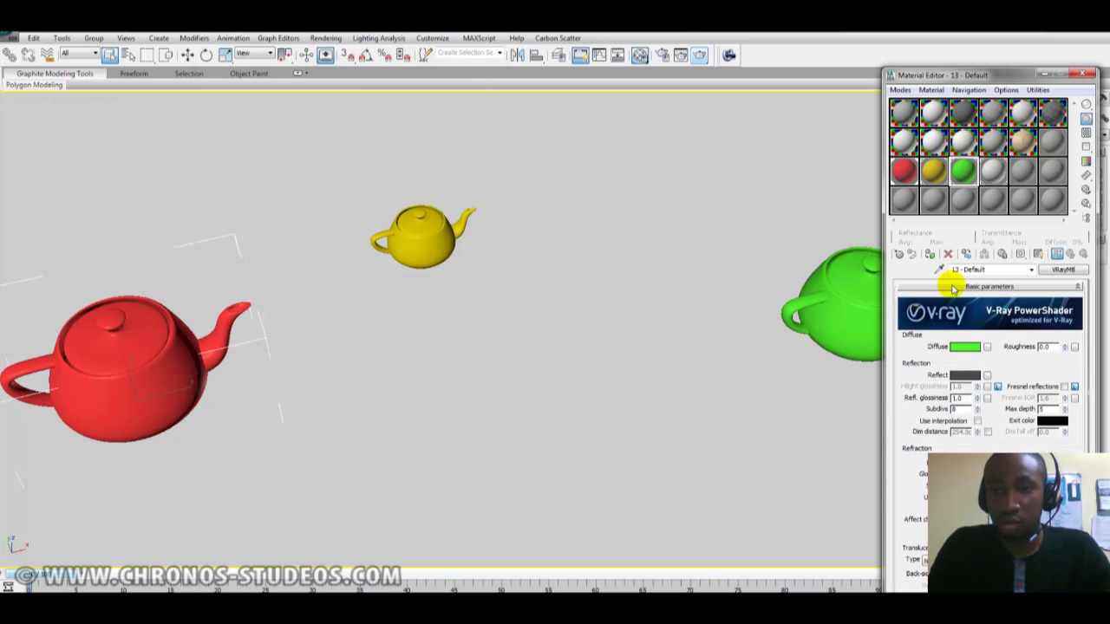
click(972, 376)
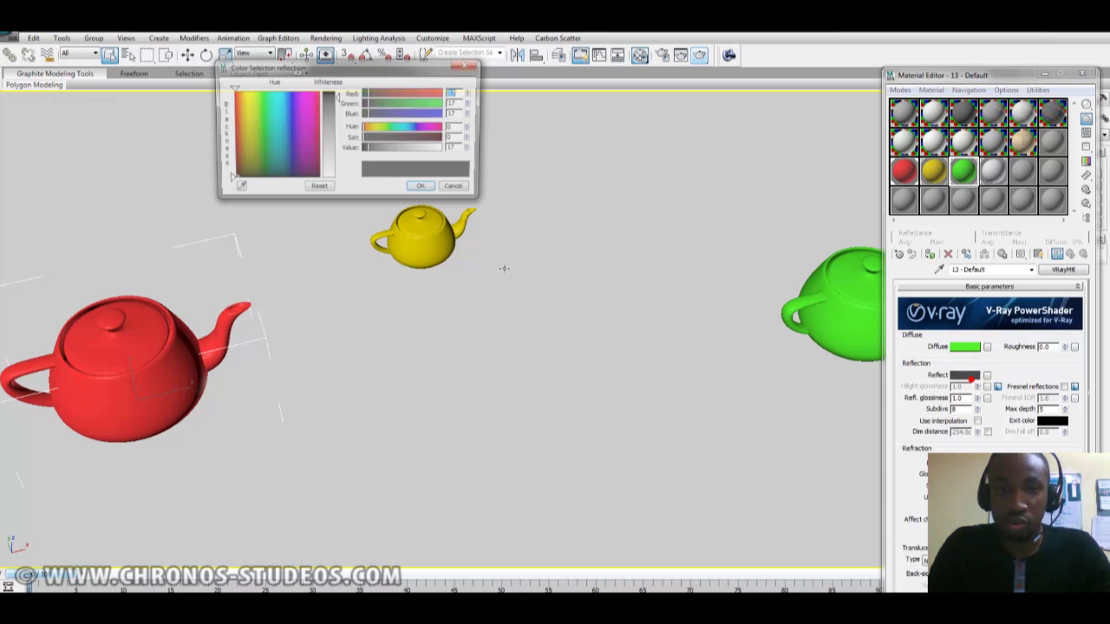
click(415, 190)
Review the V-Ray system settings and the common output parameters in Render Setup, and close it
middle_drag(508, 257, 528, 268)
scroll(607, 295, down, 5)
middle_drag(616, 297, 823, 245)
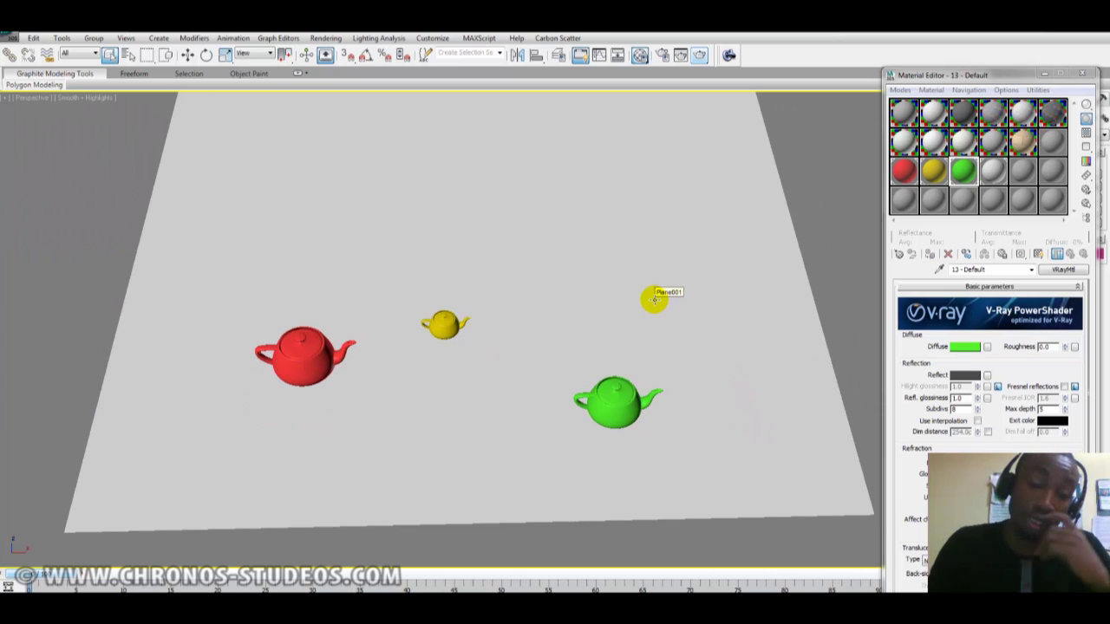
middle_drag(466, 297, 356, 322)
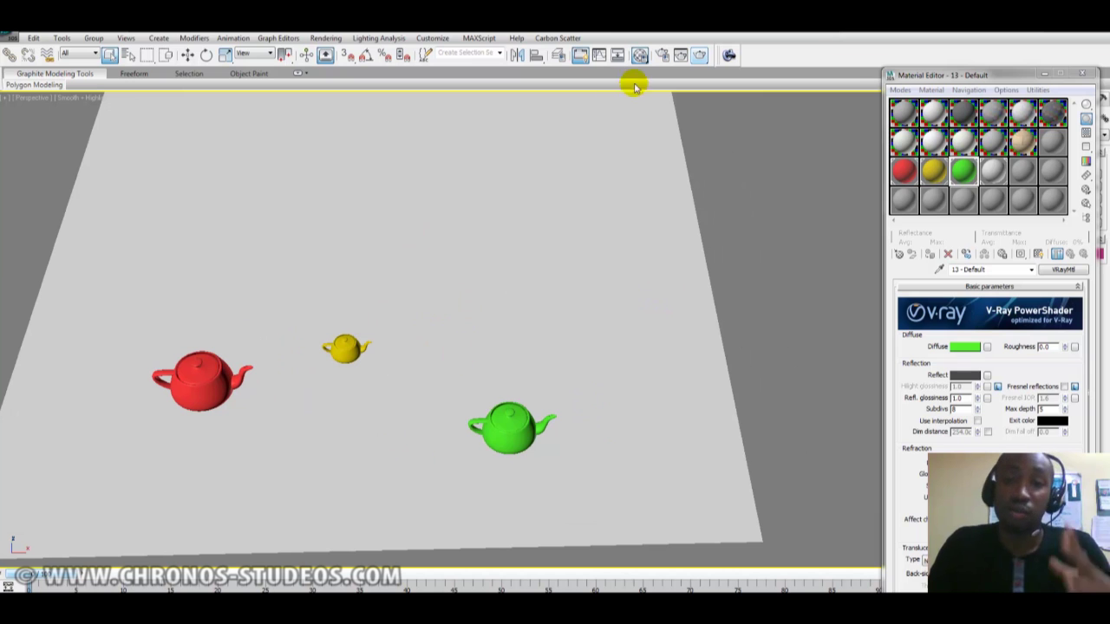
key(F10)
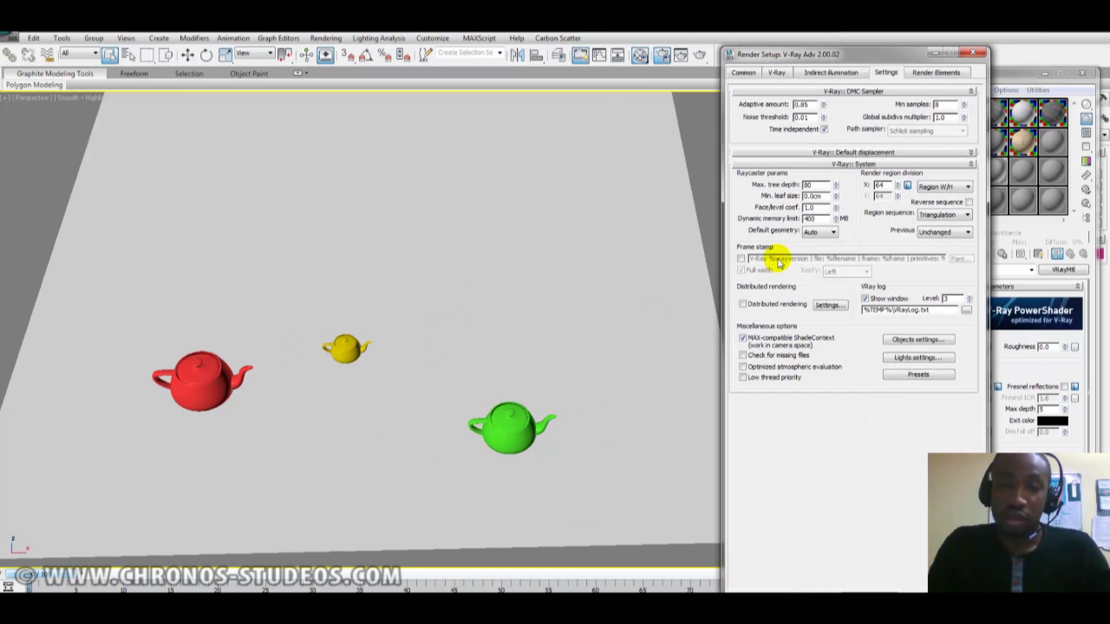
click(737, 73)
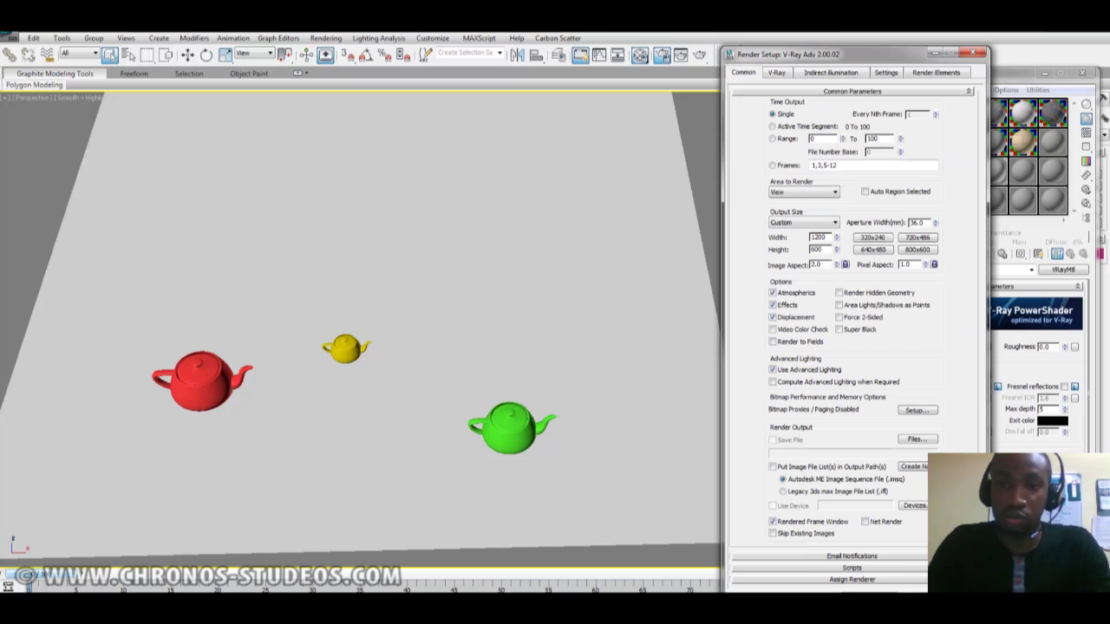
click(974, 56)
Select the ground plane under the teapots
scroll(550, 352, up, 5)
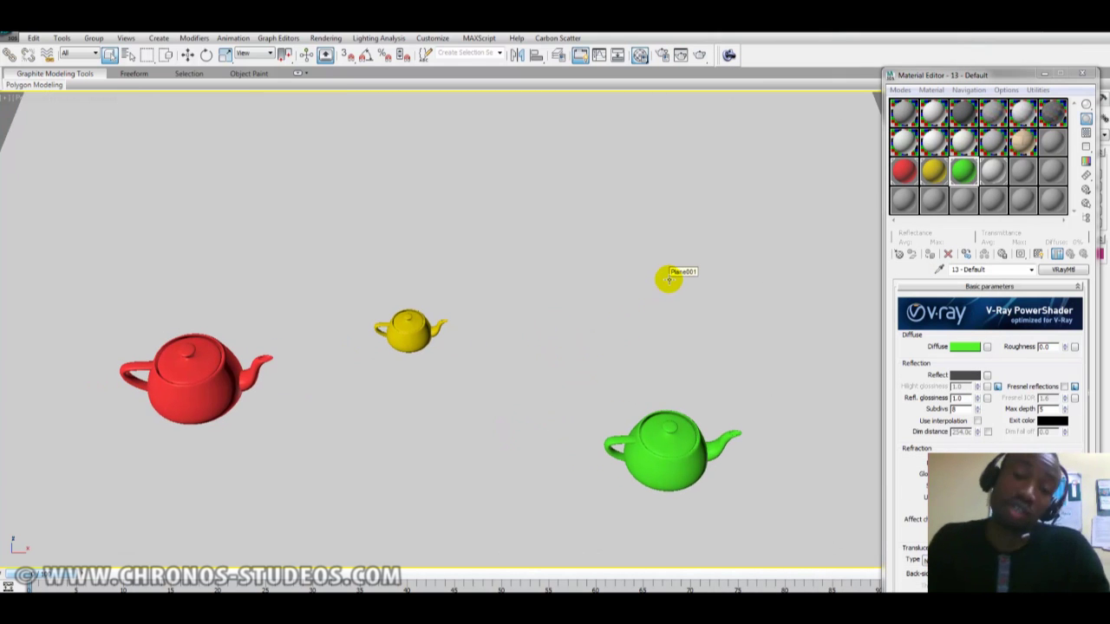
alt+middle_drag(628, 371, 617, 364)
click(675, 312)
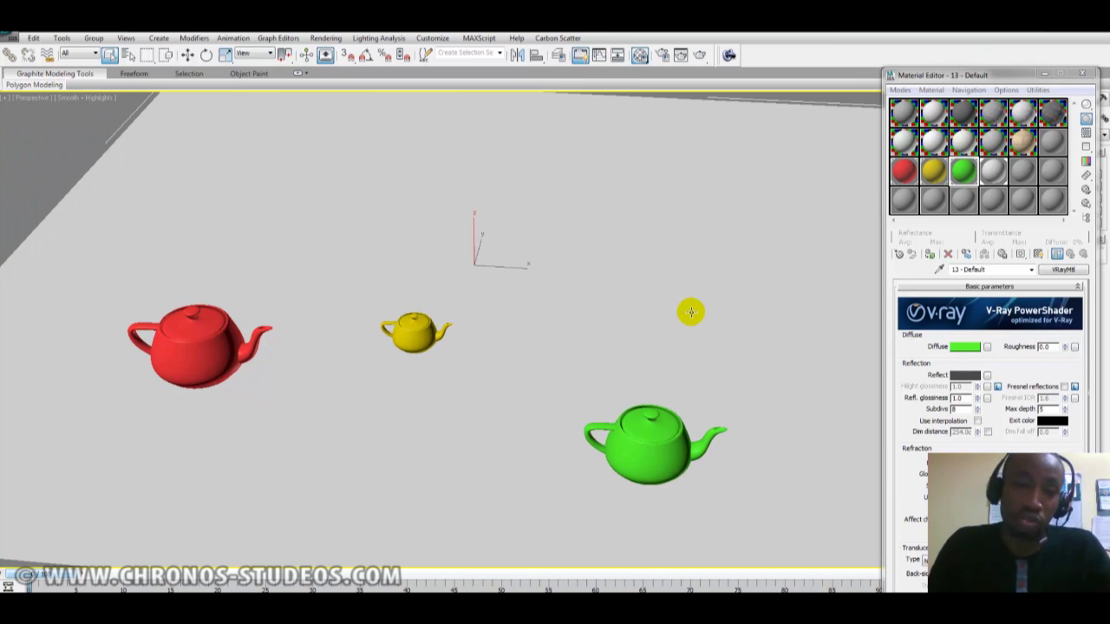
middle_drag(630, 358, 609, 353)
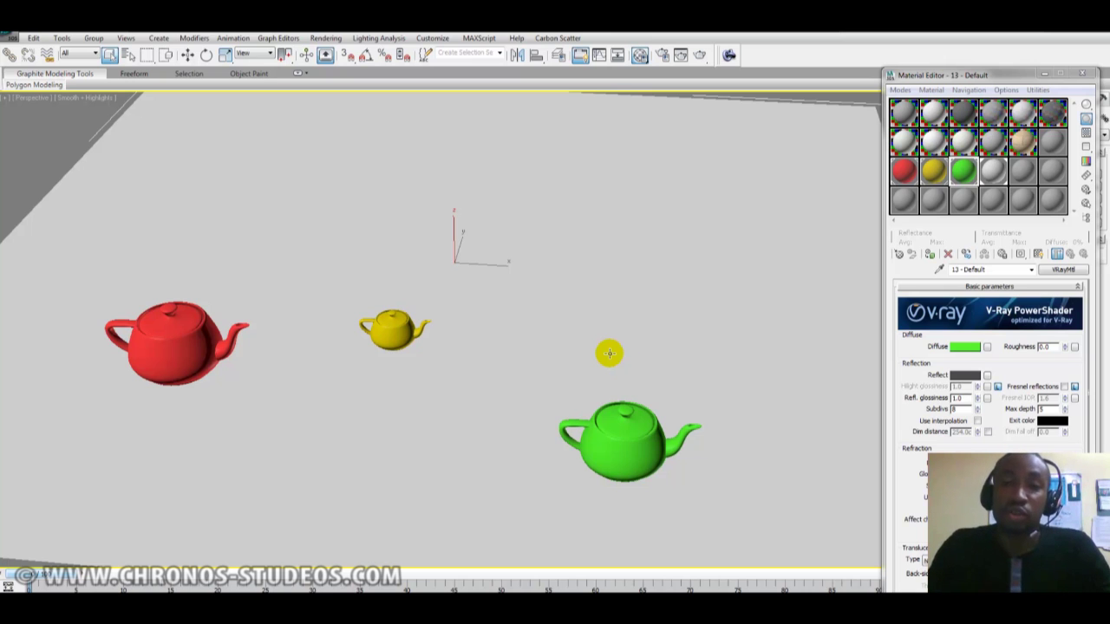
Open Carbon Scatter's object population for the ground plane and add Teapot001 to the EcoSystem population as a native object
click(555, 39)
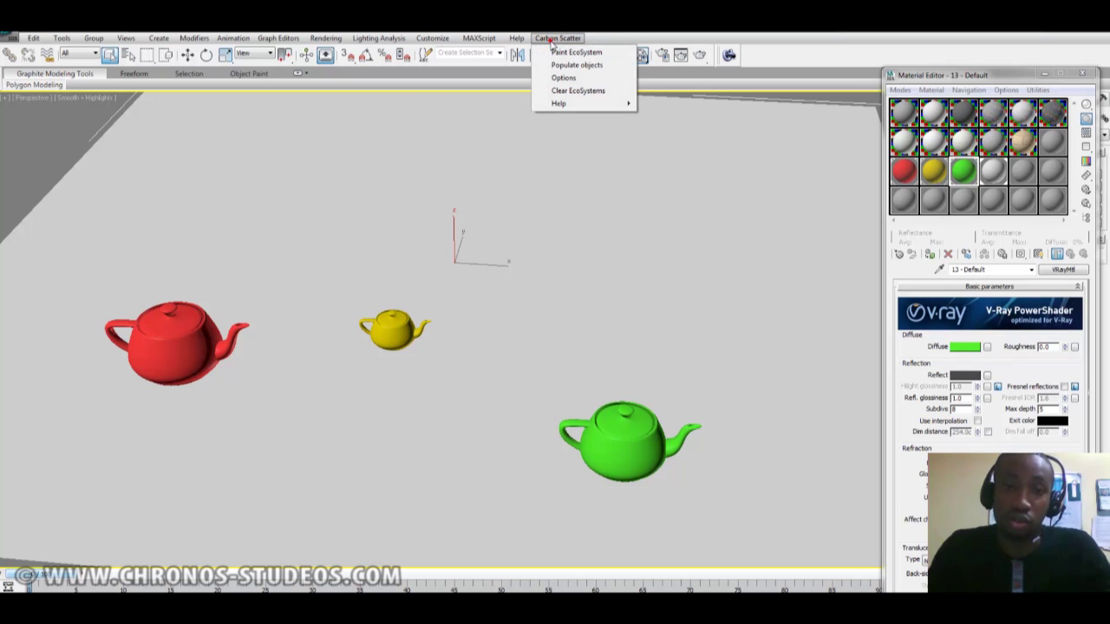
click(599, 67)
drag(290, 151, 917, 144)
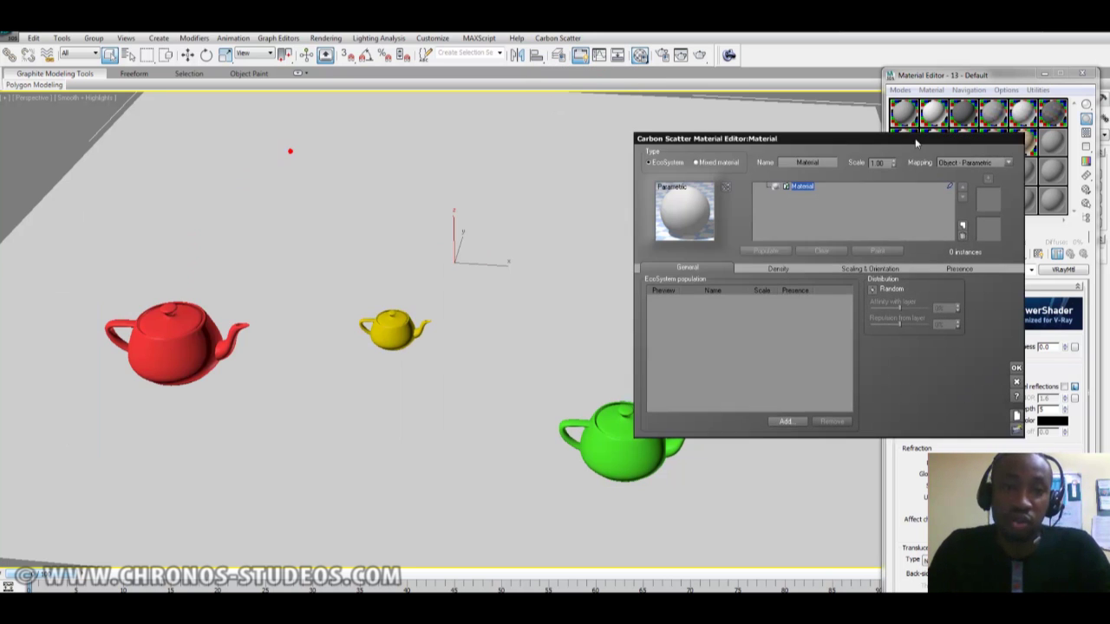
middle_drag(525, 286, 488, 282)
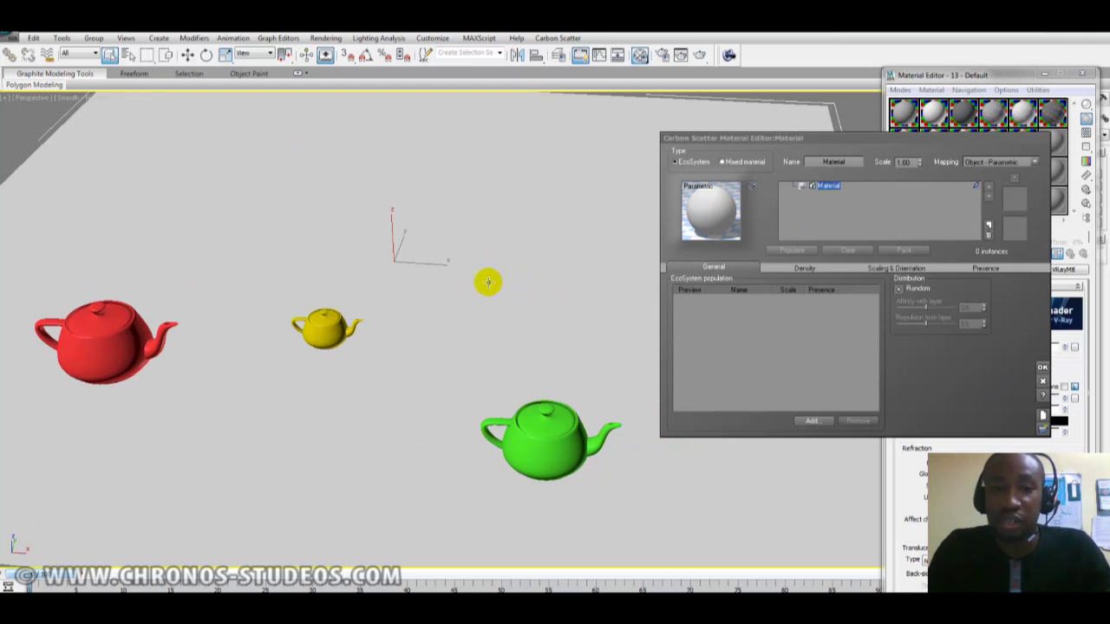
click(746, 330)
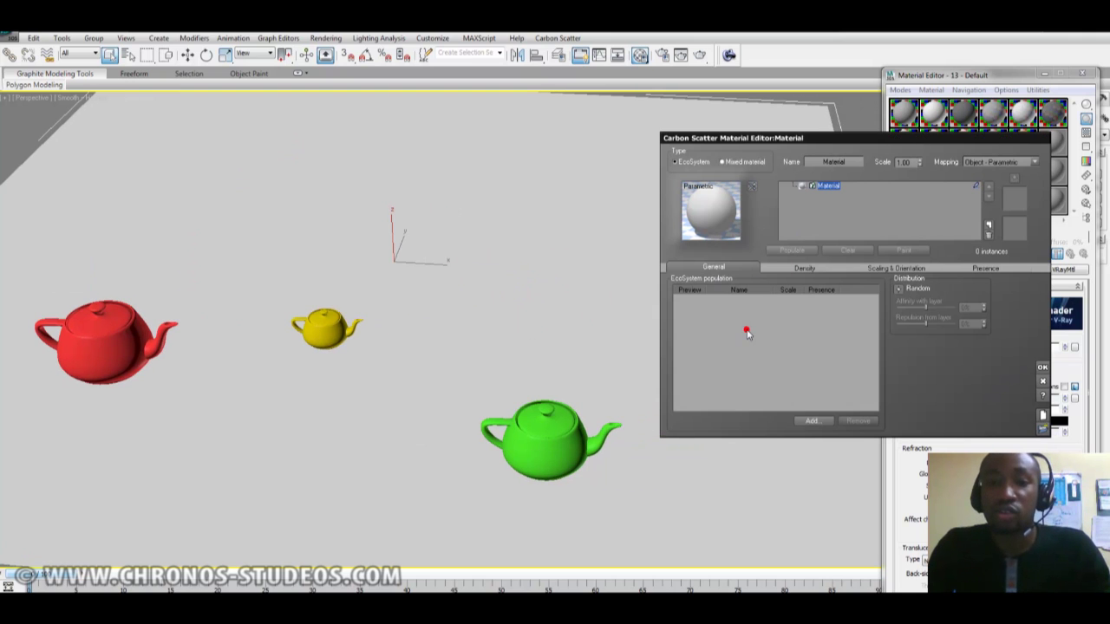
click(810, 421)
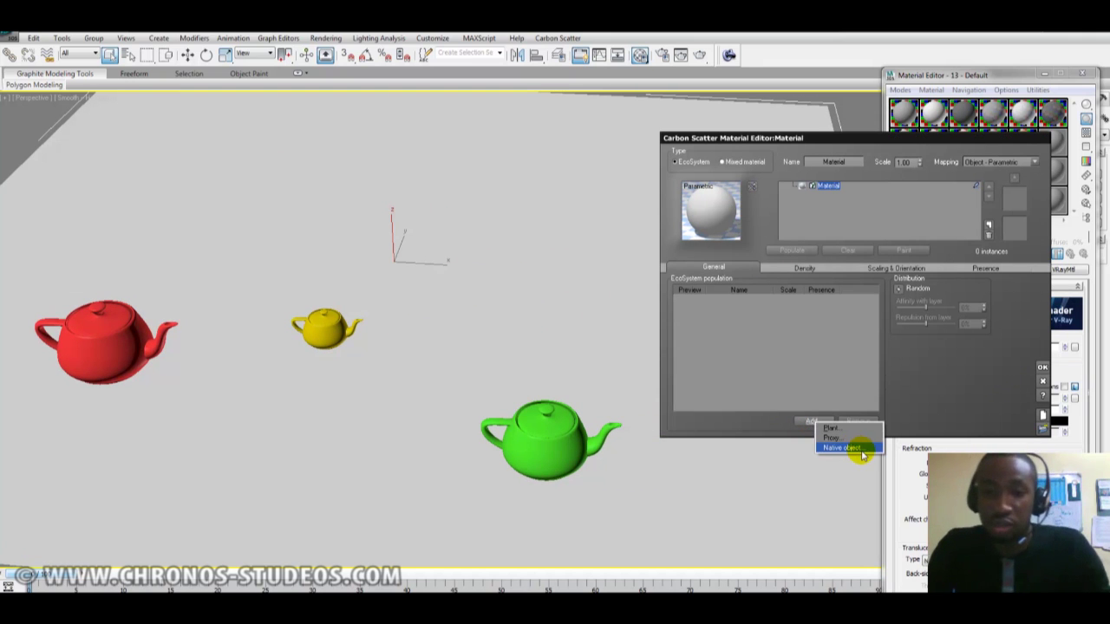
click(843, 448)
click(840, 450)
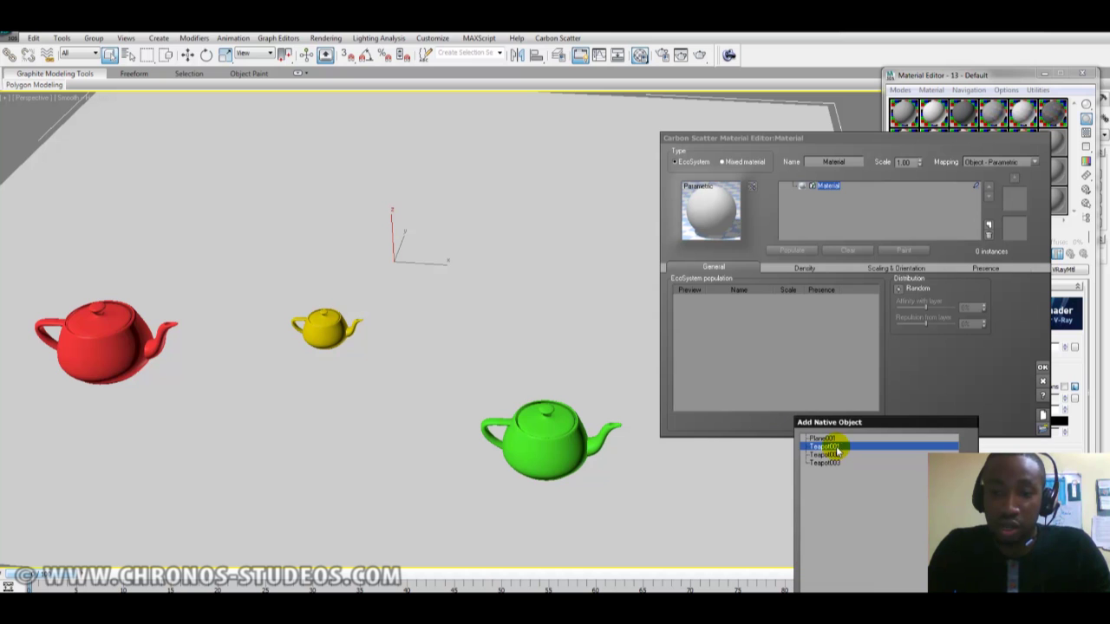
double_click(837, 449)
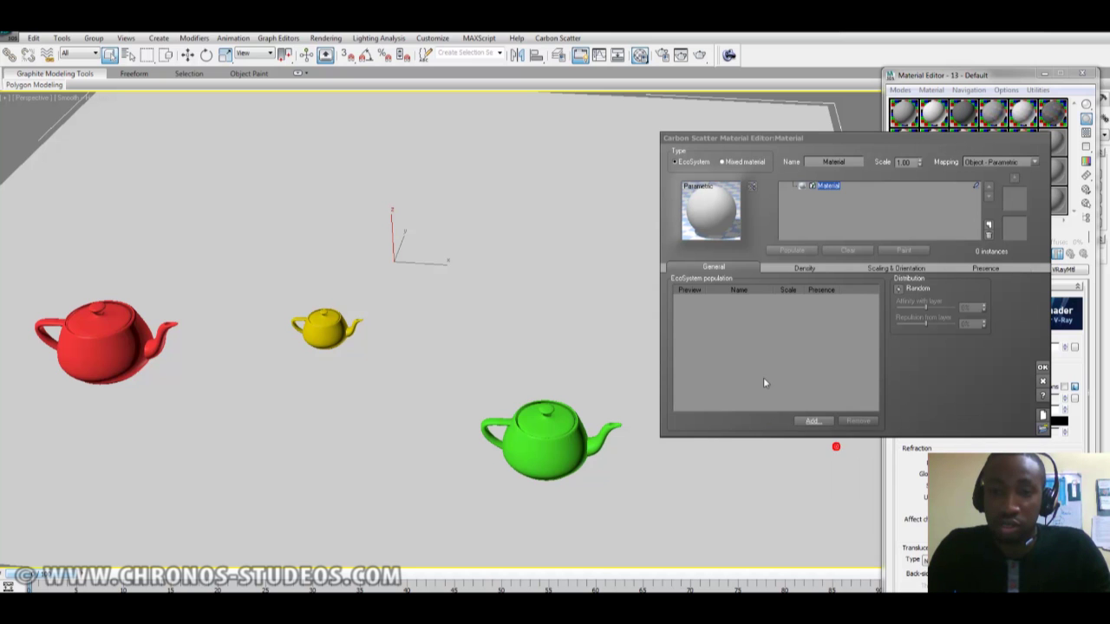
Add Teapot002 and Teapot003 to the EcoSystem population as native objects
click(810, 421)
click(832, 446)
click(830, 455)
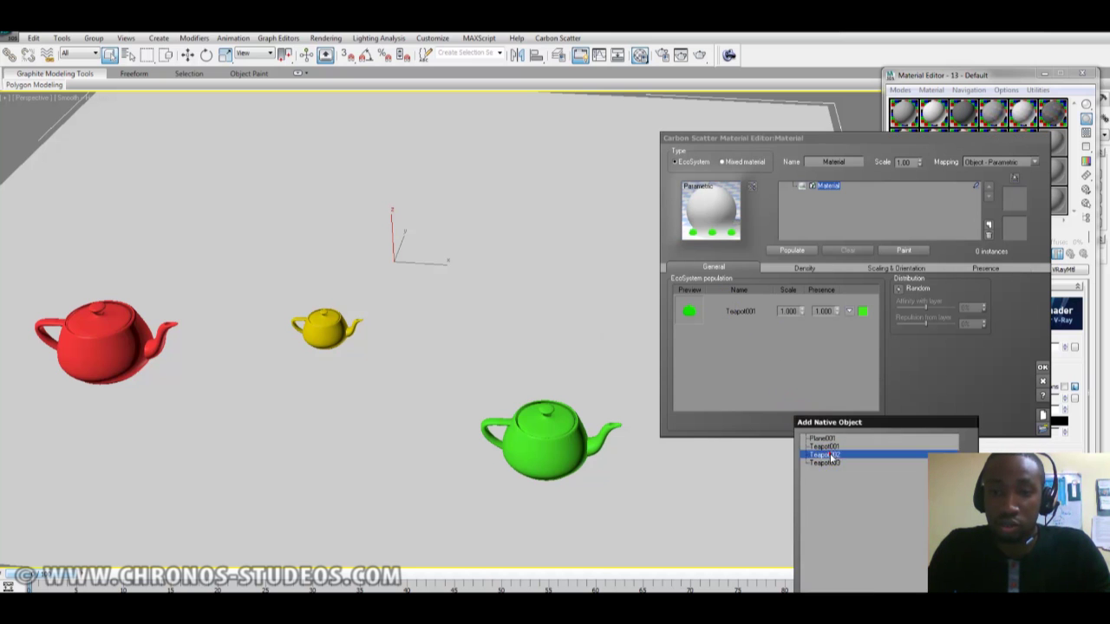
double_click(830, 455)
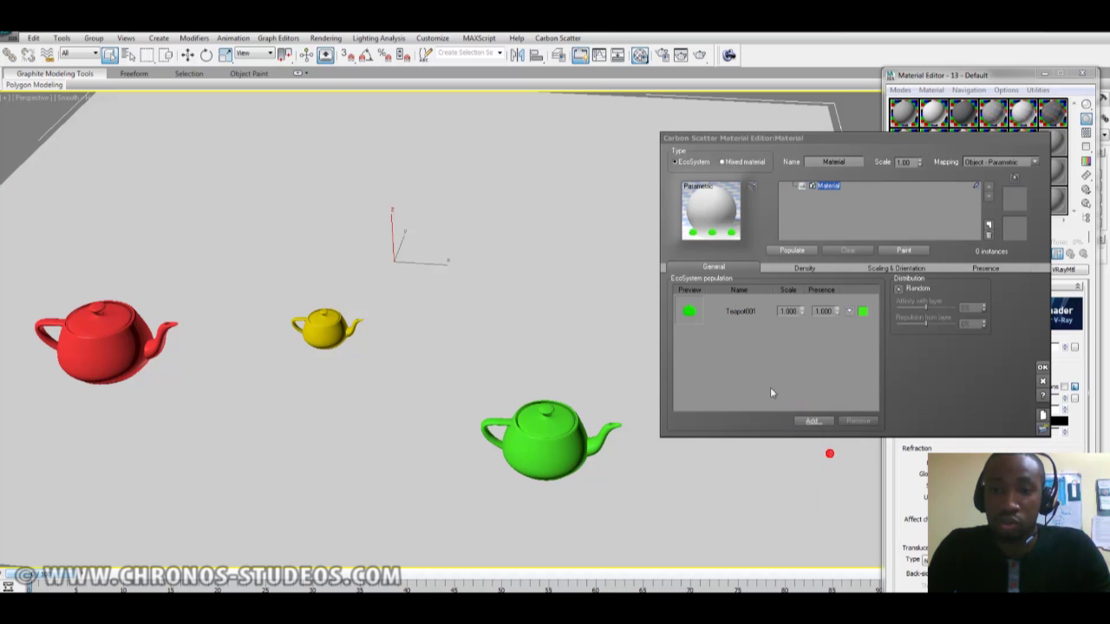
click(826, 421)
click(845, 449)
click(825, 463)
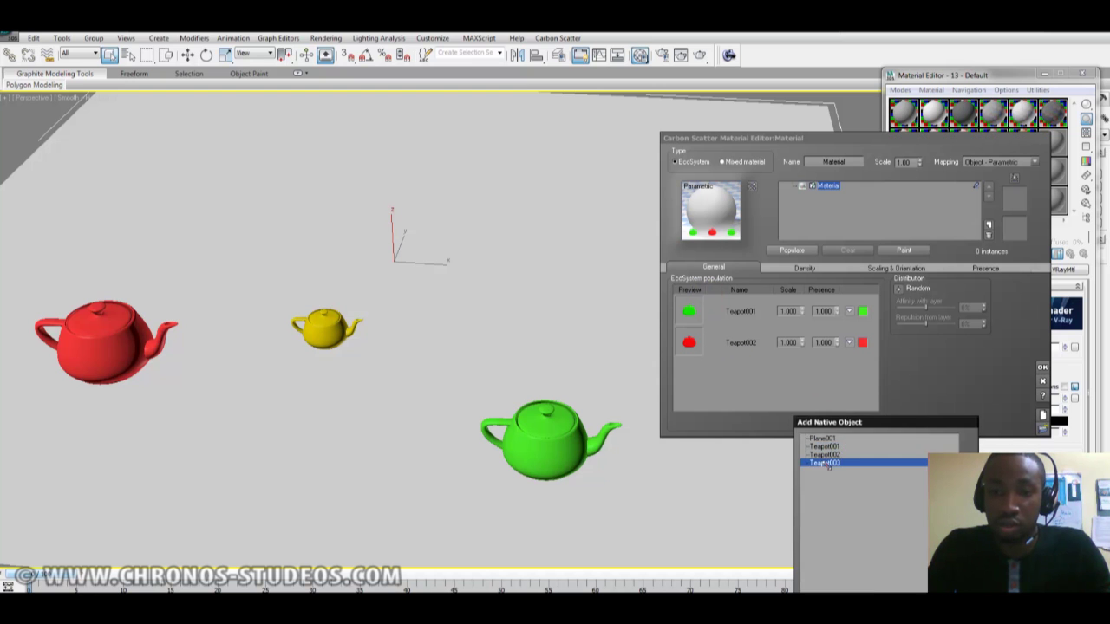
double_click(826, 463)
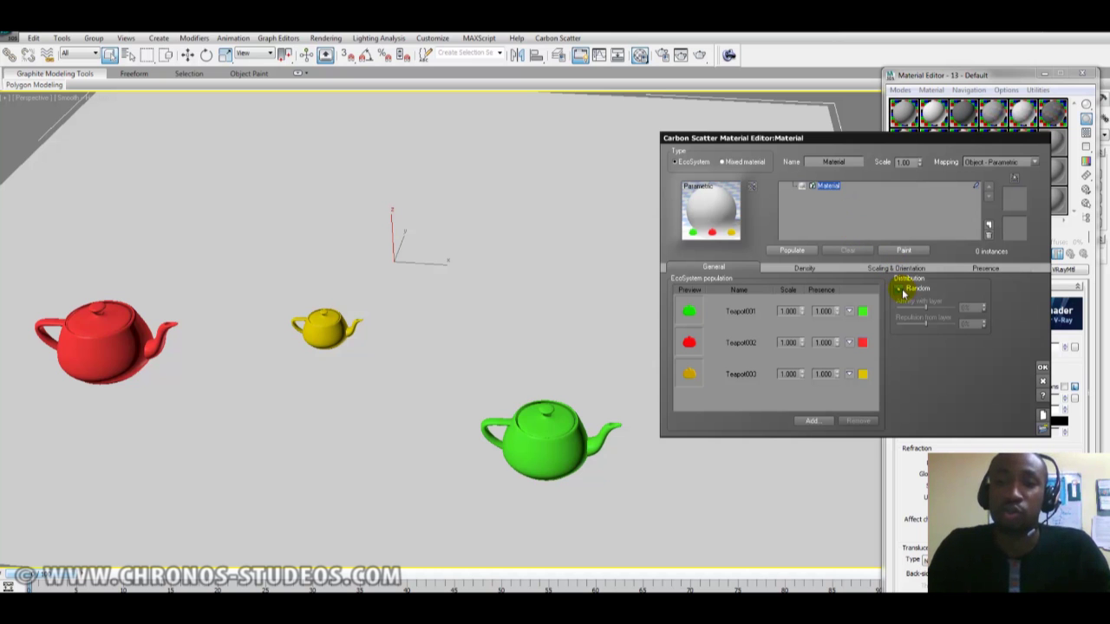
Drive the population's distribution with a Grainy Fractal node in the function editor
middle_drag(498, 317, 486, 298)
scroll(474, 286, down, 3)
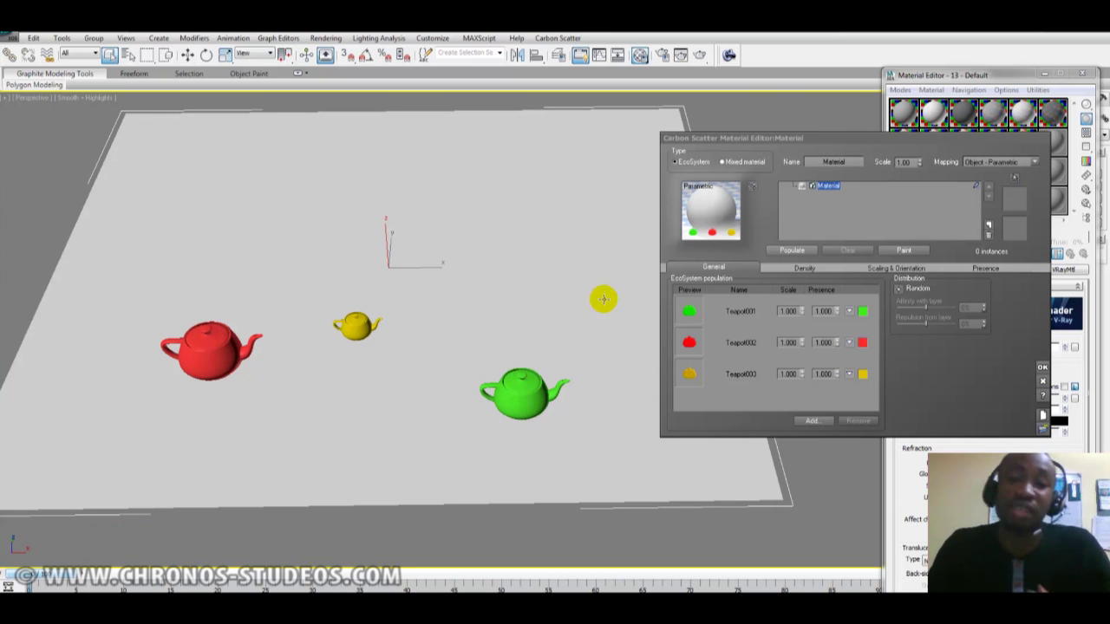
click(901, 292)
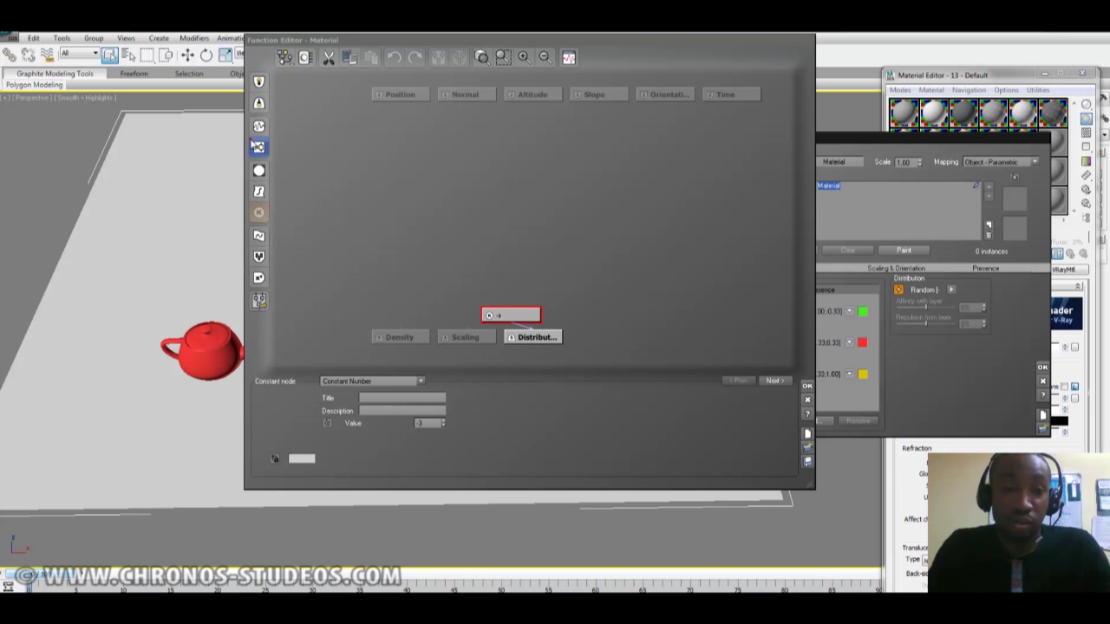
click(259, 170)
click(405, 382)
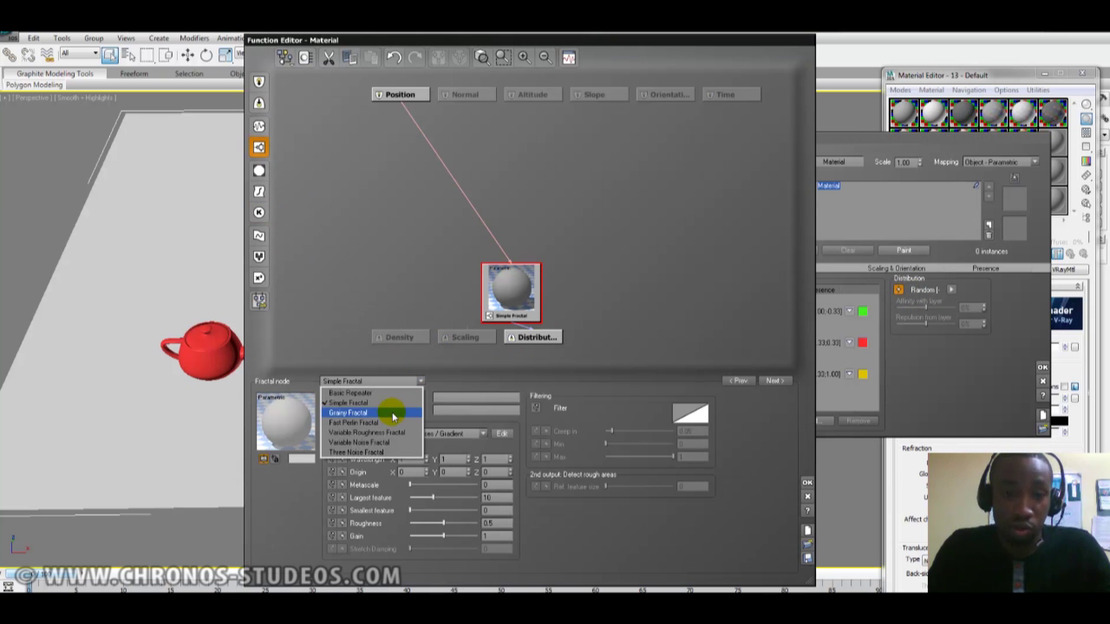
click(391, 413)
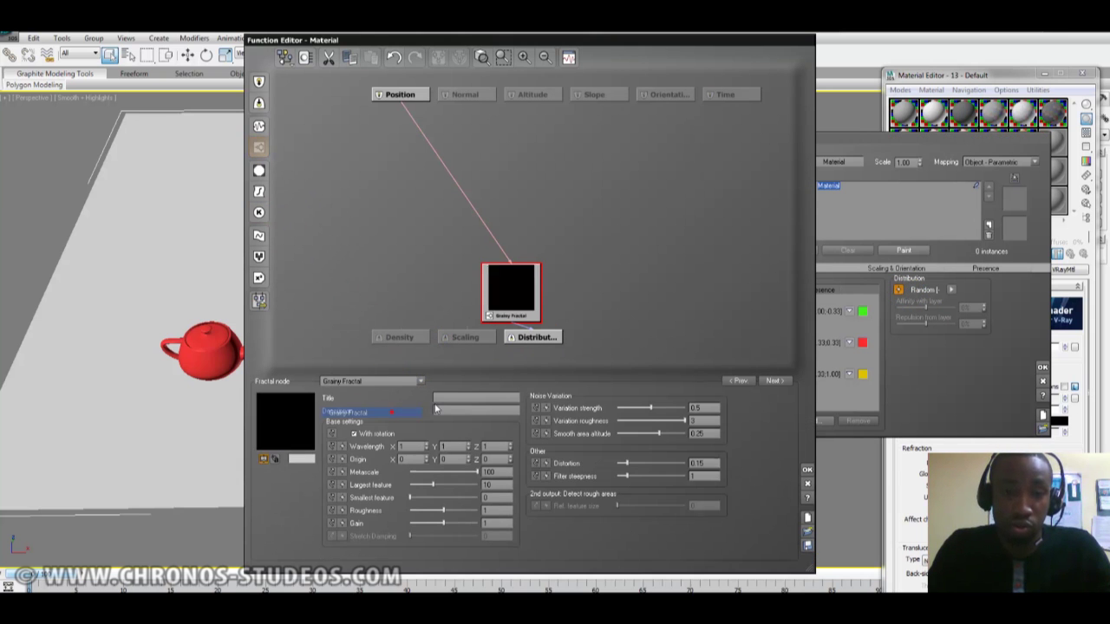
click(806, 471)
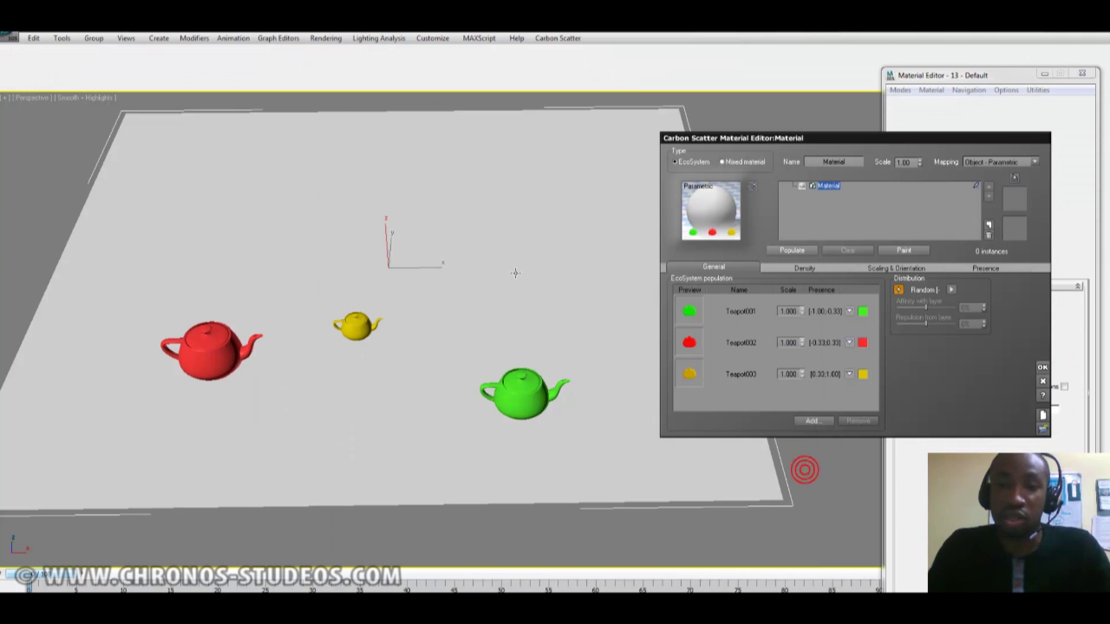
Enable avoiding overlapping instances at 50% overall density, populate the ground plane, and accept the scatter material
click(805, 269)
click(675, 309)
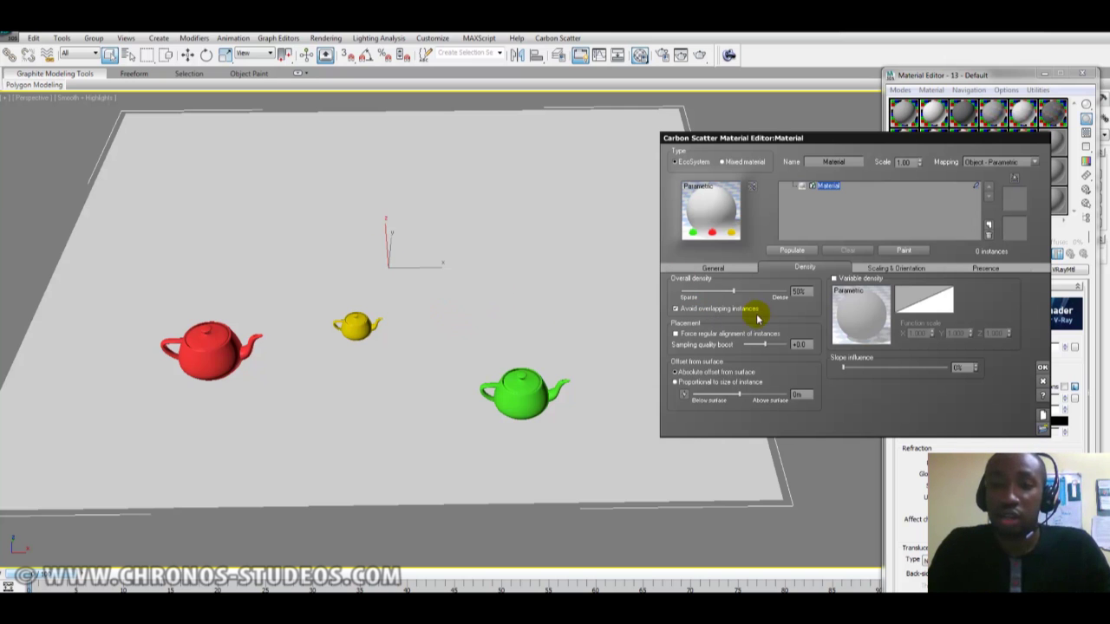
click(799, 252)
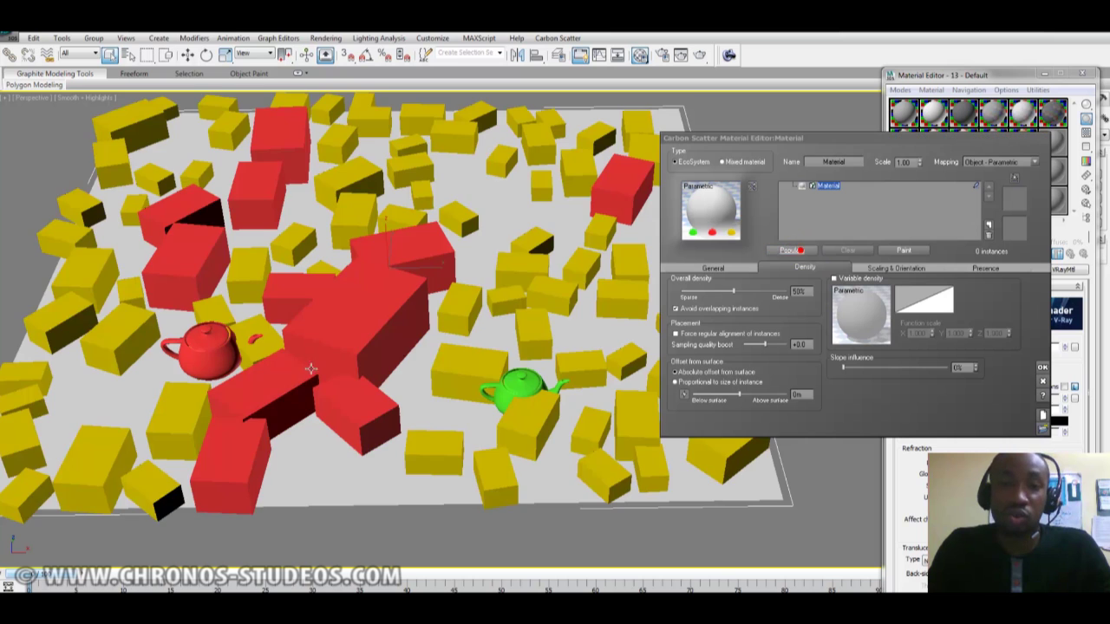
middle_drag(425, 334, 475, 347)
scroll(513, 348, up, 2)
scroll(511, 340, down, 2)
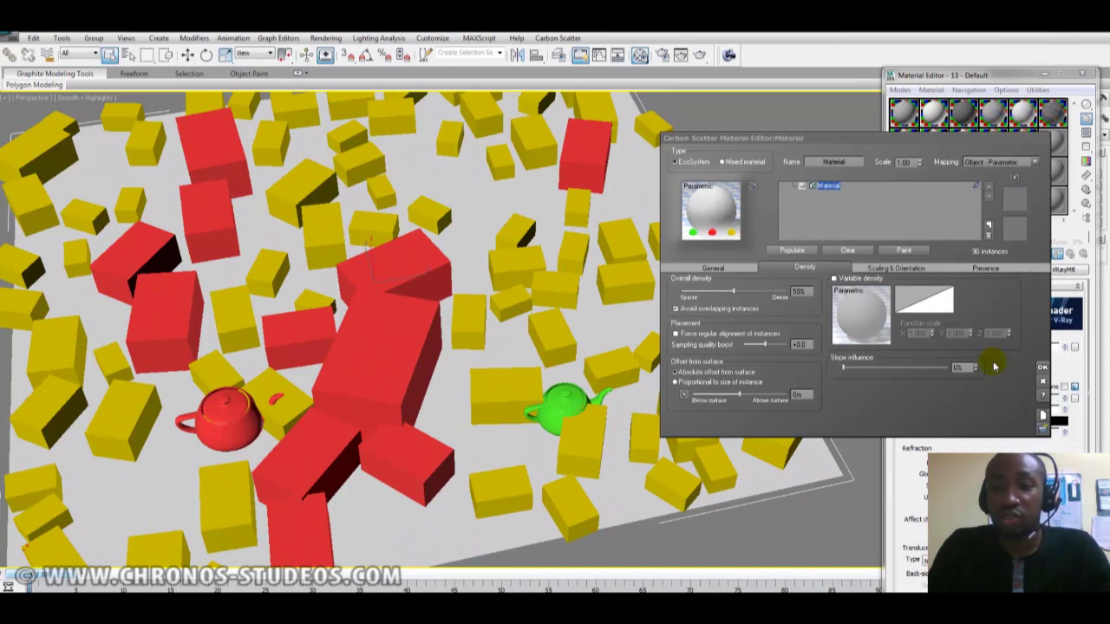
click(1041, 368)
Render the perspective view to inspect the scattered teapots, and close the render window
alt+middle_drag(559, 274, 642, 272)
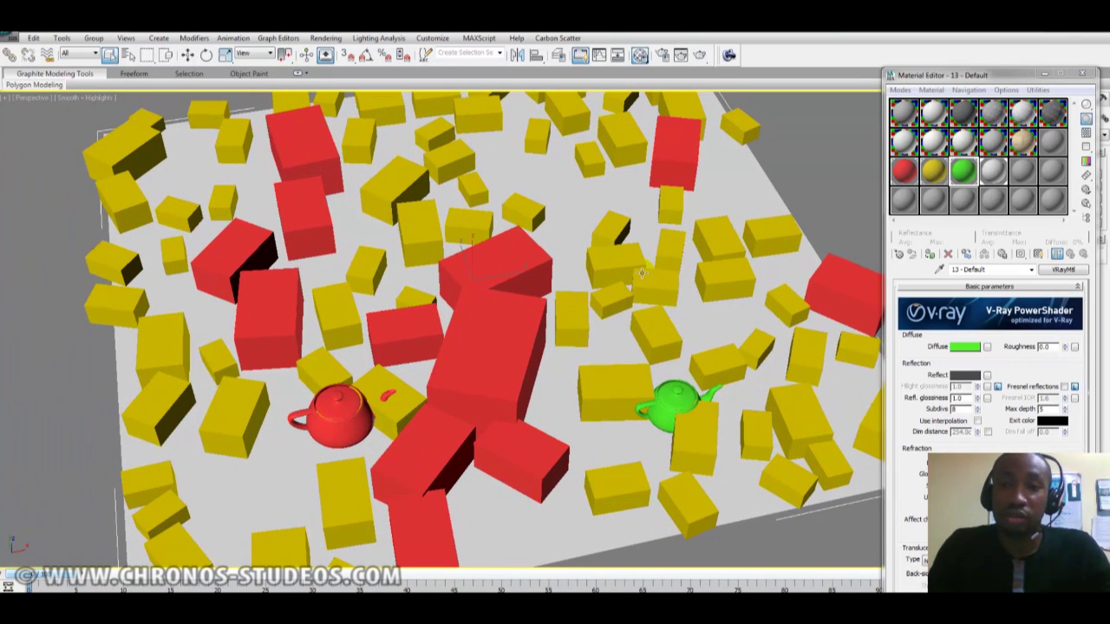
click(698, 55)
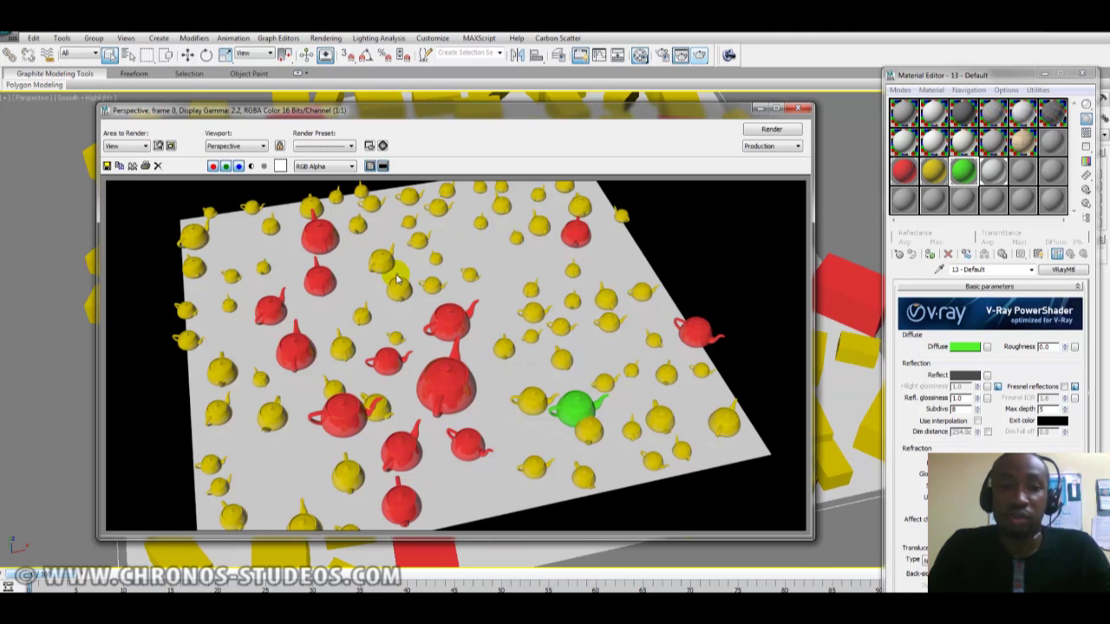
click(799, 109)
Clear all EcoSystem instances from the ground plane
click(557, 39)
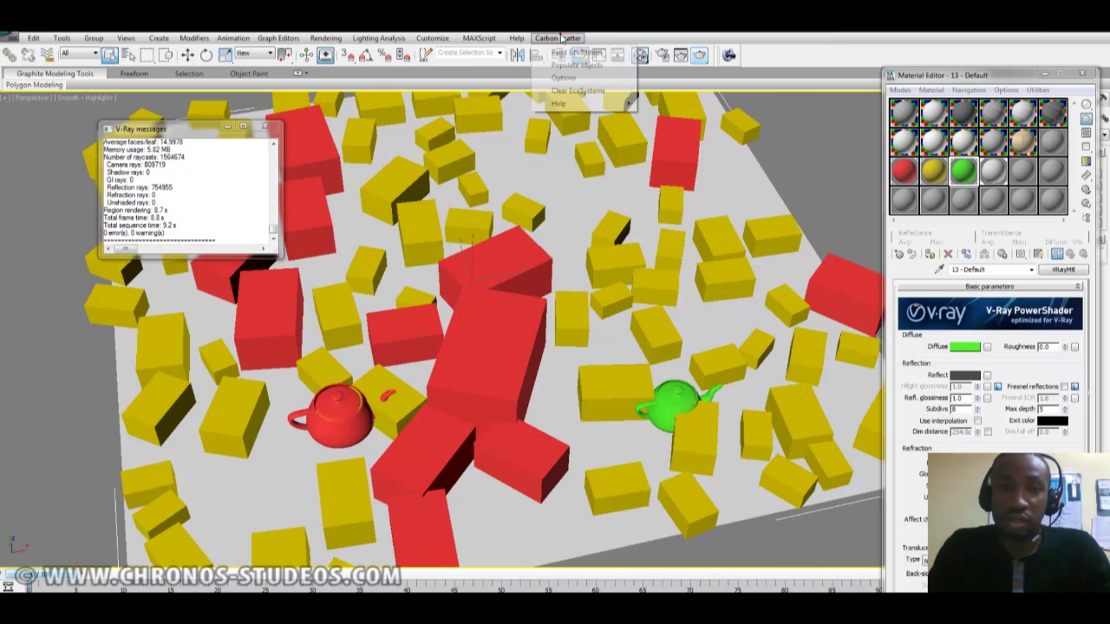
click(577, 90)
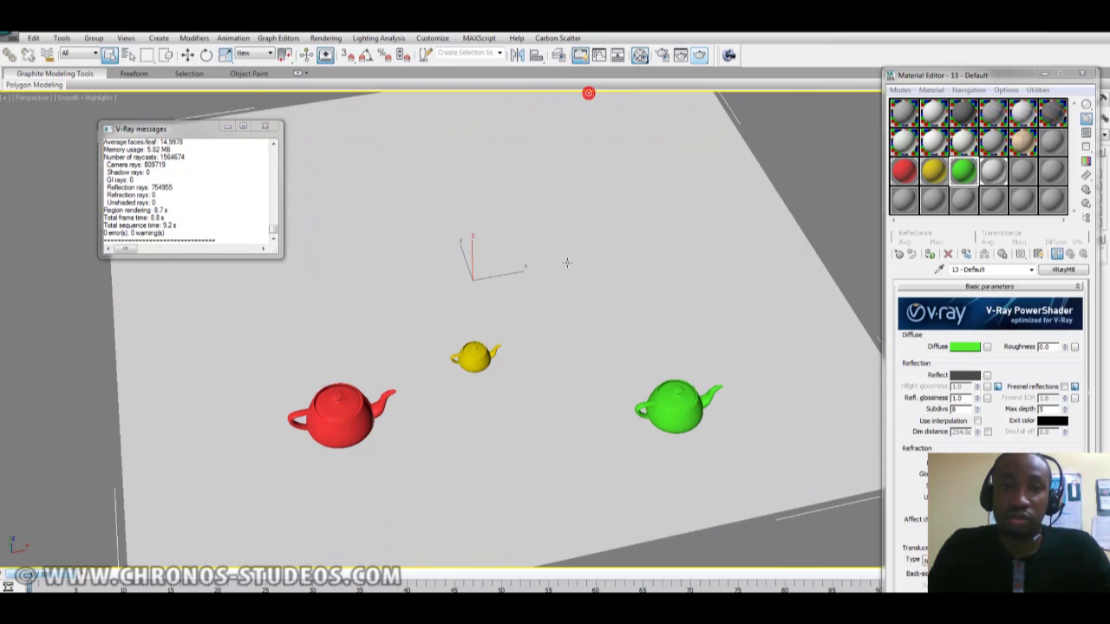
Reopen the object population for the plane and add Teapot001 to the emptied EcoSystem list as a native object
click(558, 38)
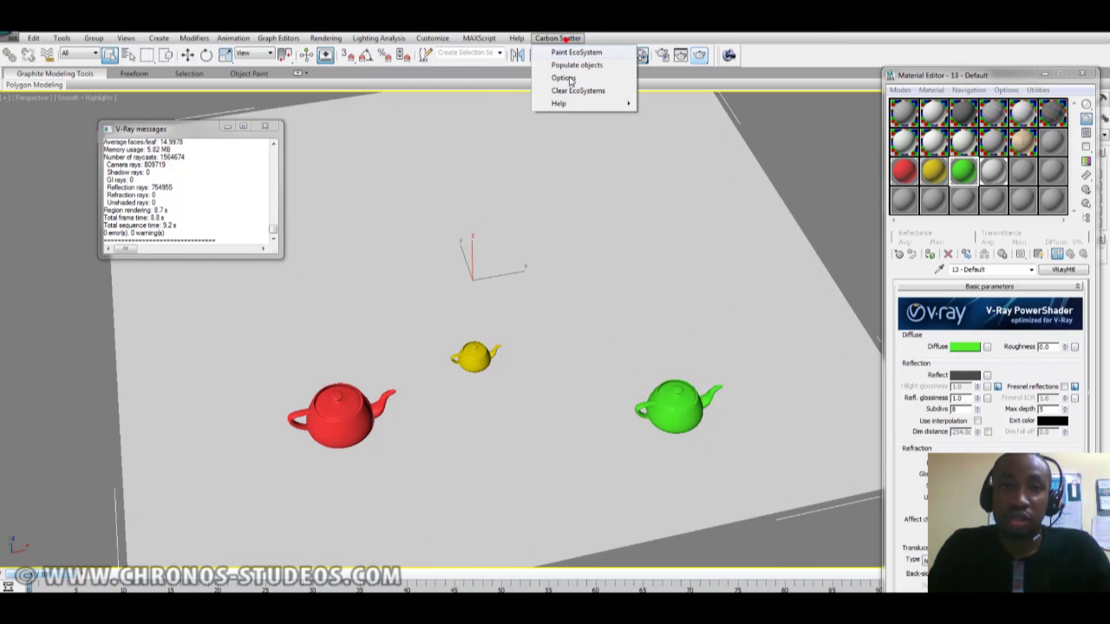
click(597, 68)
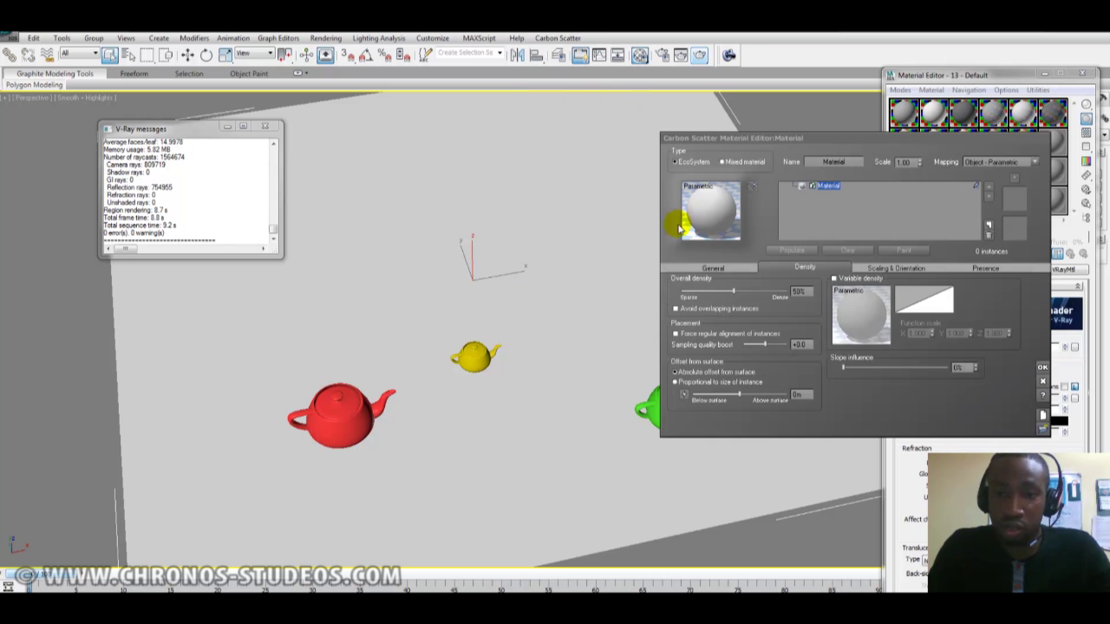
click(713, 270)
click(815, 422)
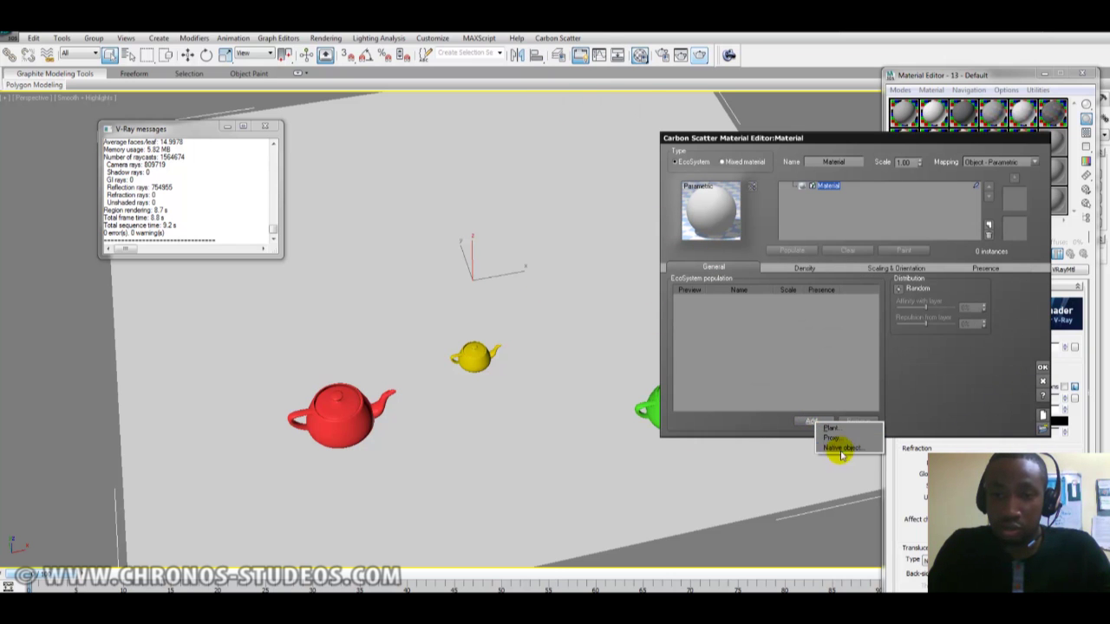
click(840, 448)
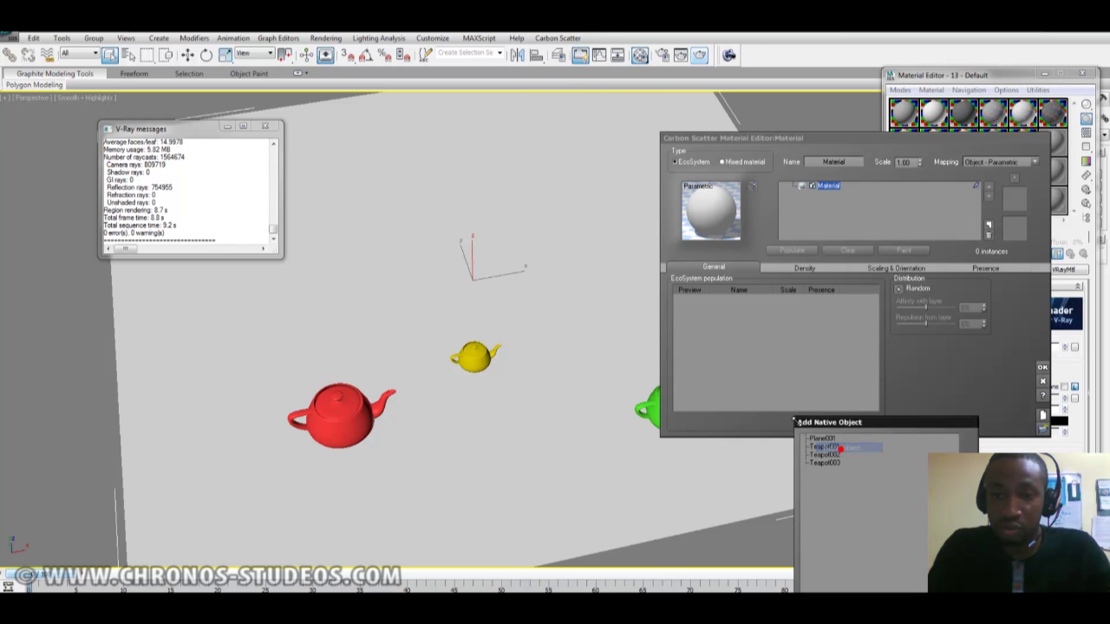
double_click(834, 447)
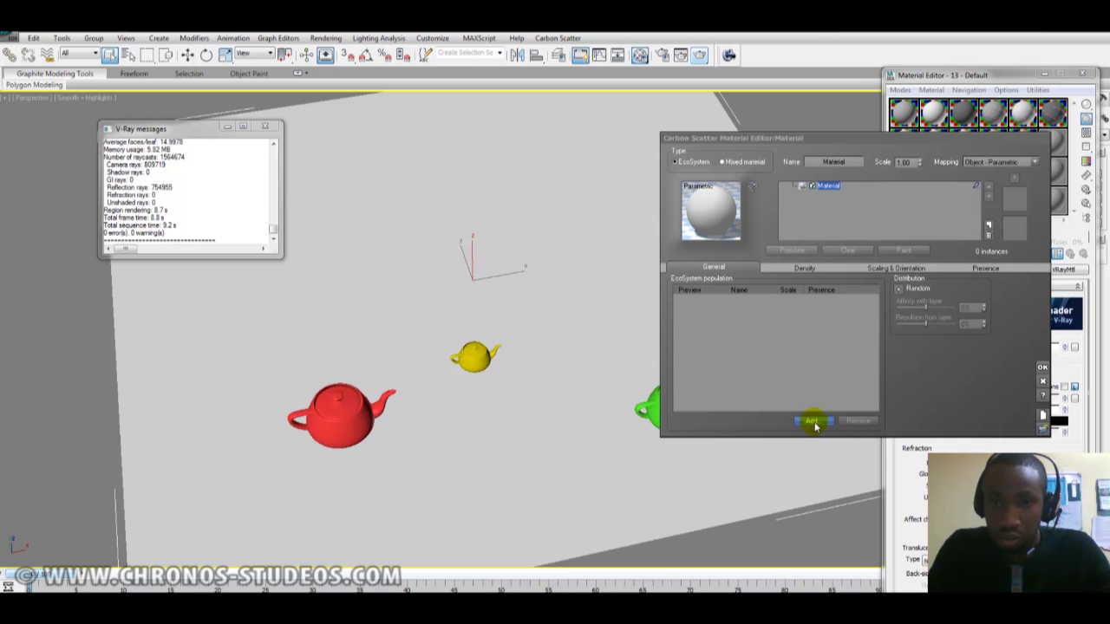
Add the native objects Teapot002 and Teapot003 to complete the new EcoSystem population
click(815, 421)
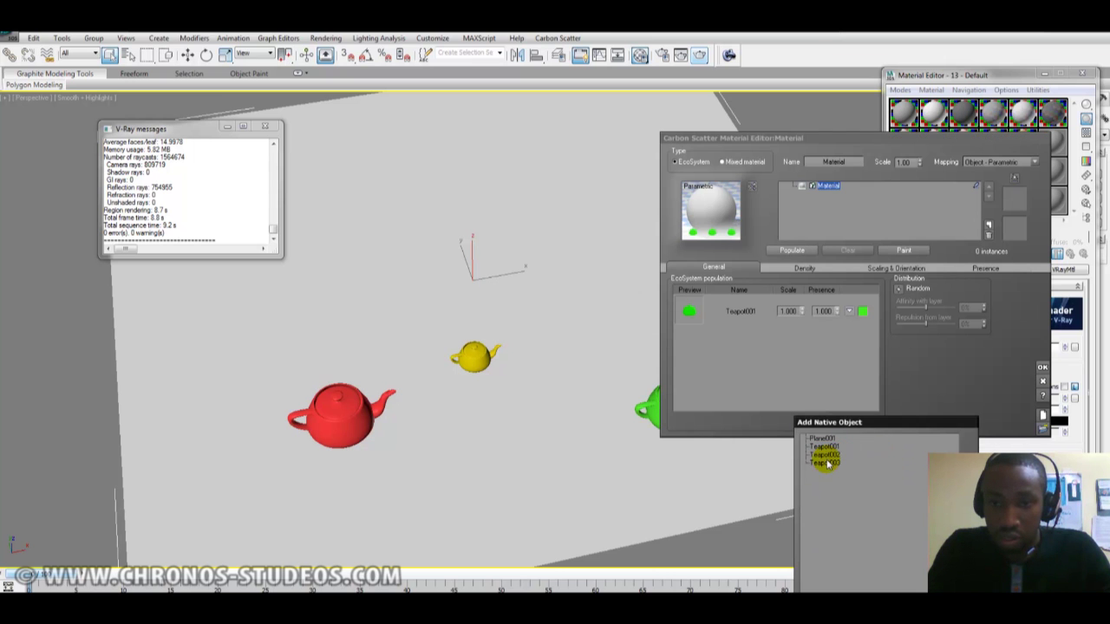
double_click(834, 455)
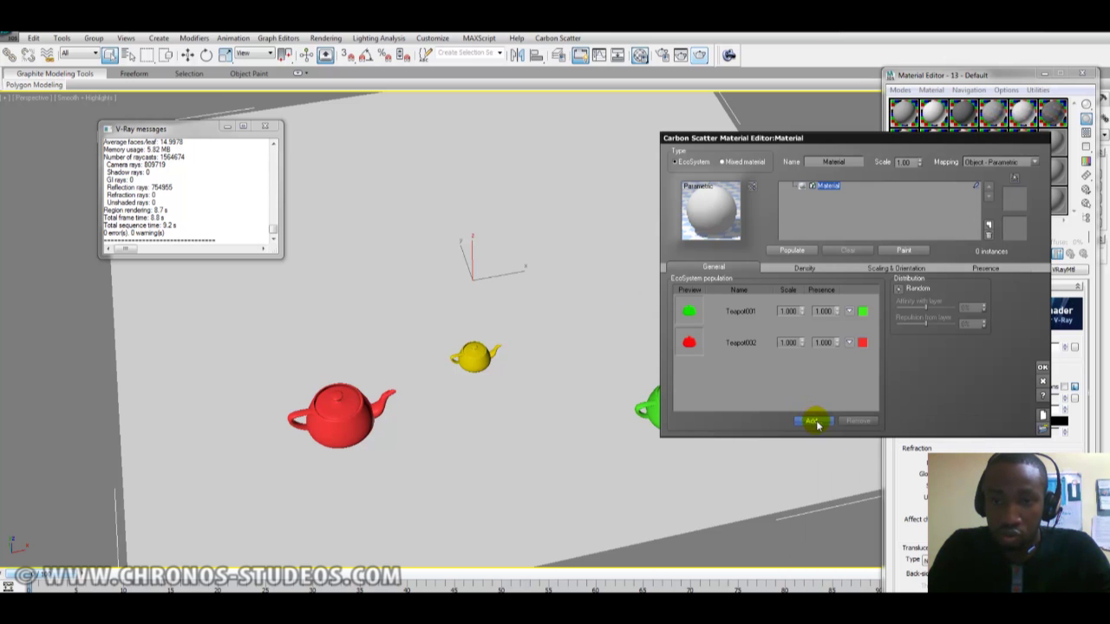
click(817, 422)
click(836, 451)
double_click(828, 464)
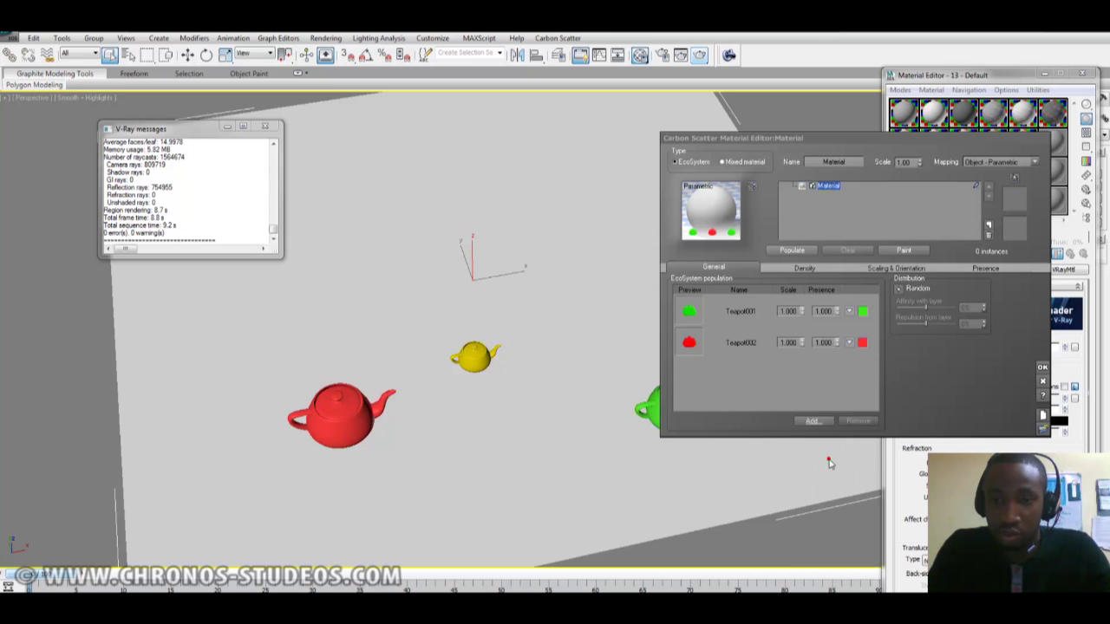
Open the Carbon Scatter Painter and paint two single instances on the plane, beside and beyond the yellow teapot
middle_drag(538, 275, 455, 265)
click(906, 251)
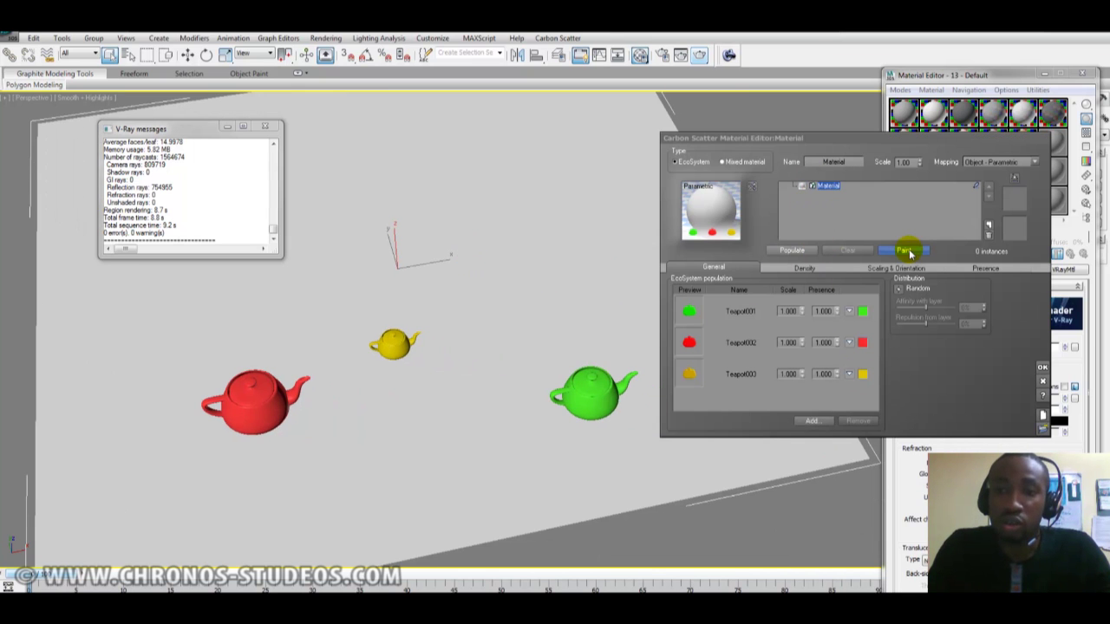
click(809, 268)
click(904, 250)
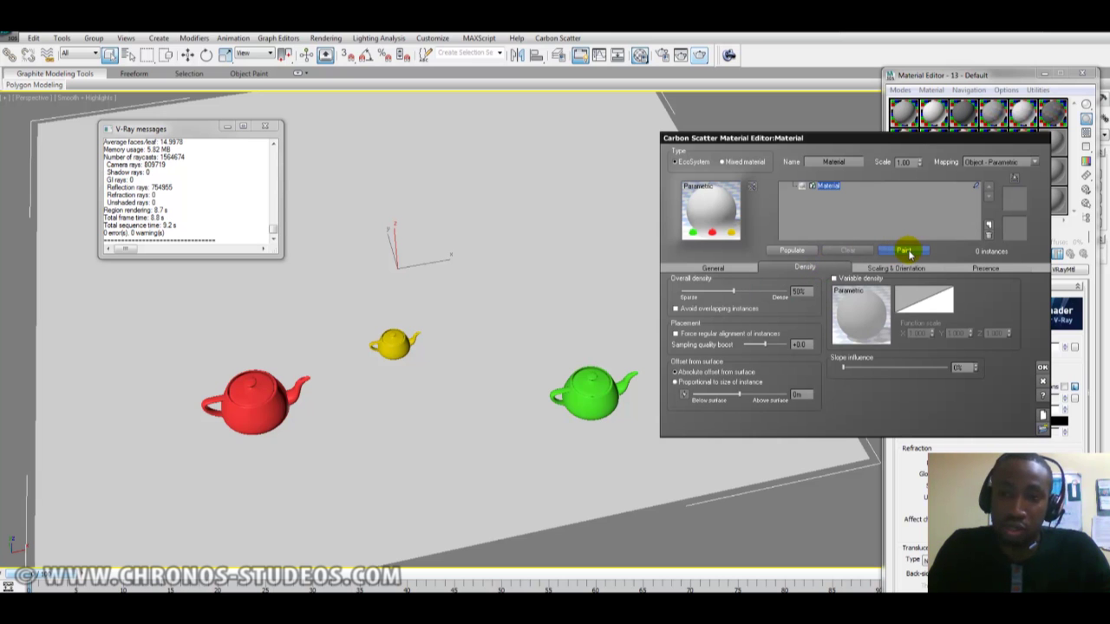
drag(405, 109, 904, 109)
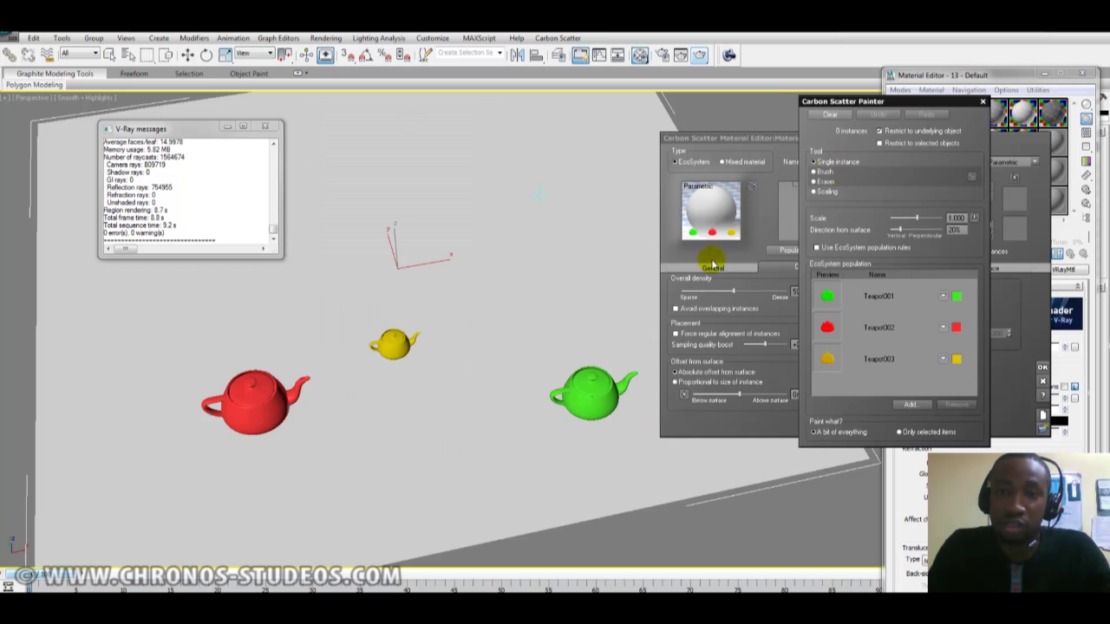
click(465, 348)
click(554, 281)
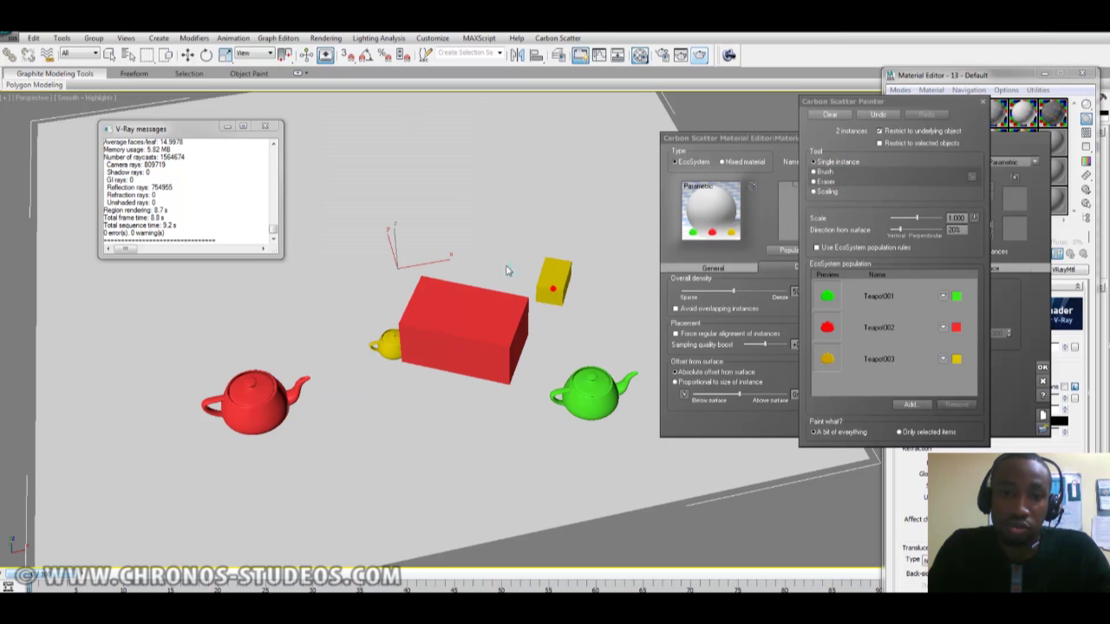
Paint more single instances behind the yellow teapot and across the plane towards its edge beyond the red teapot
click(503, 225)
click(434, 236)
click(329, 241)
click(324, 296)
click(374, 308)
click(231, 320)
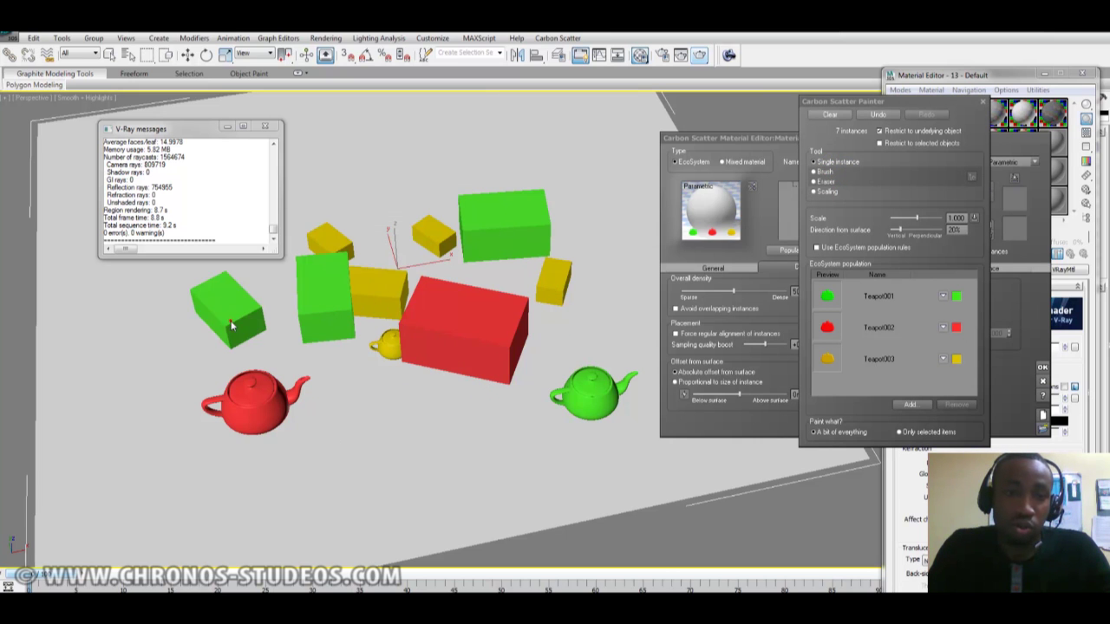
click(251, 278)
click(156, 347)
click(99, 300)
Paint single instances along the plane's front edge, from the corner by the red teapot to the area around the green teapot
scroll(134, 431, down, 3)
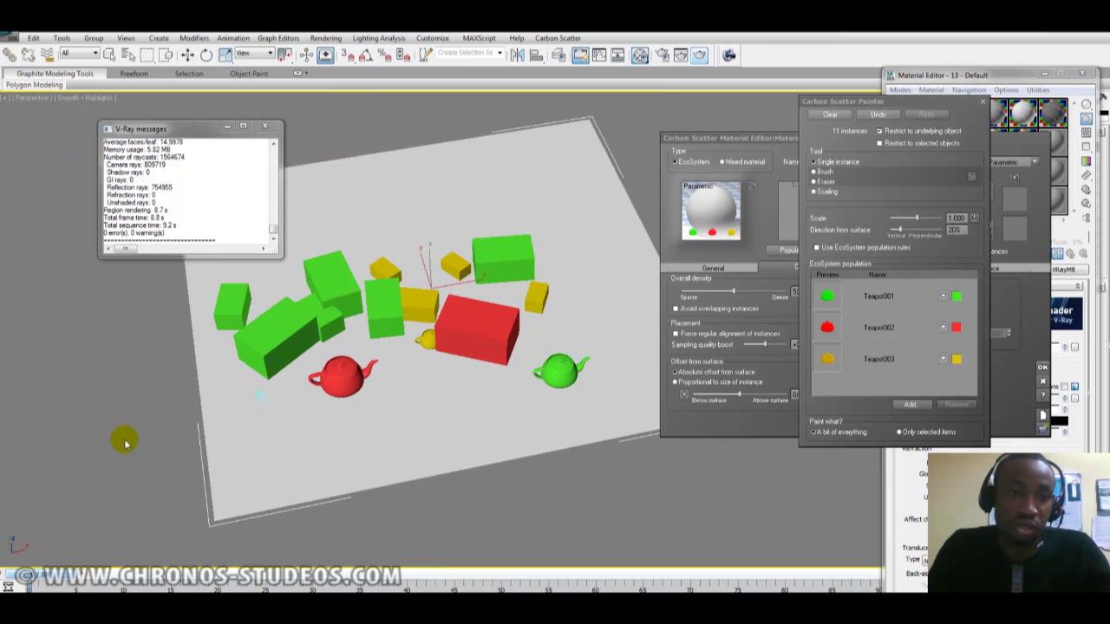
click(227, 397)
click(228, 449)
click(268, 419)
click(299, 440)
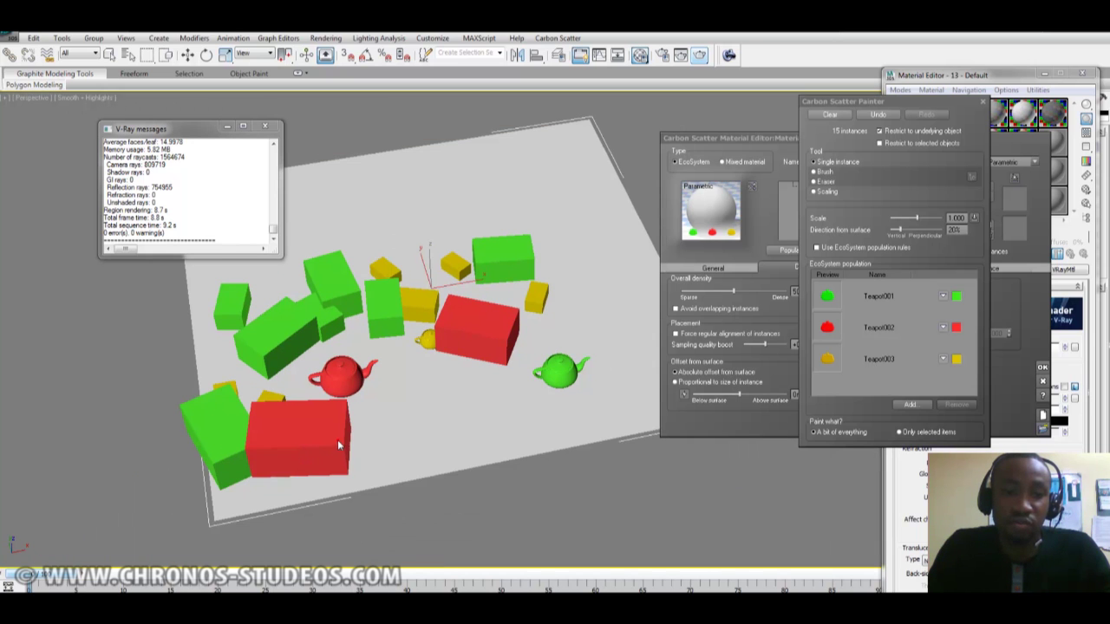
click(338, 383)
click(433, 421)
click(511, 385)
click(582, 399)
Paint single instances up the side of the plane beyond the green teapot and along its back edge
middle_drag(602, 355, 508, 412)
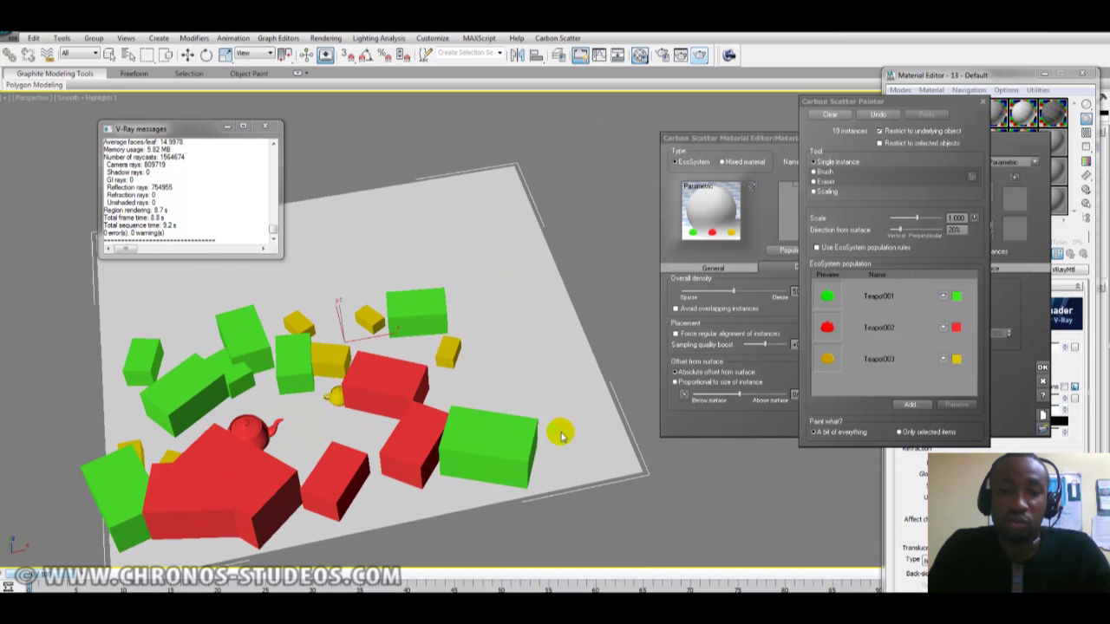
click(563, 431)
click(525, 391)
click(552, 352)
click(529, 300)
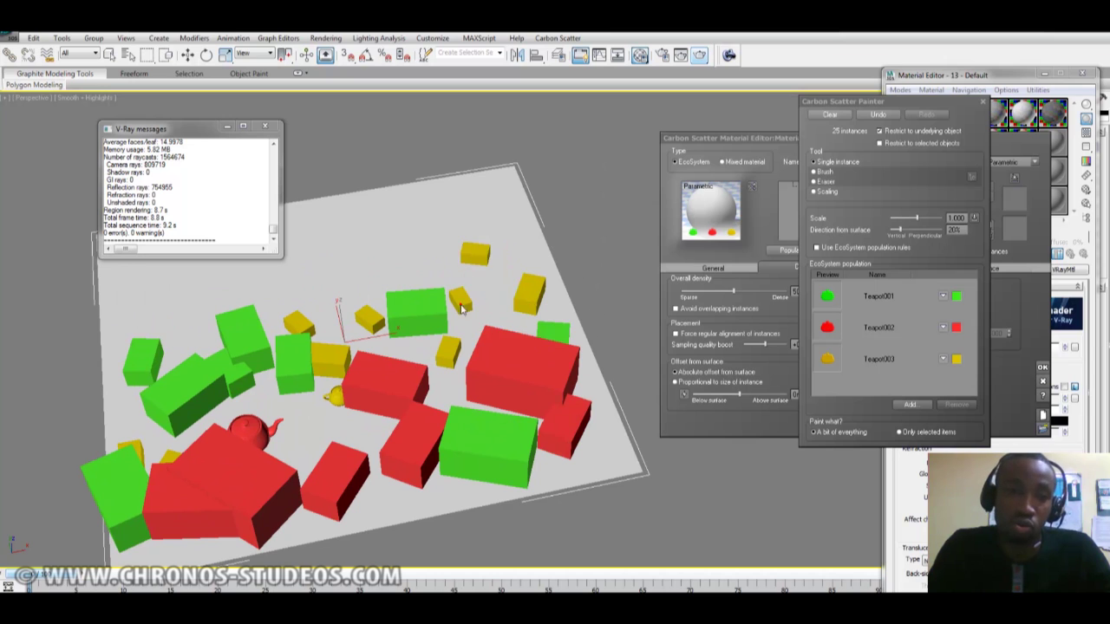
click(500, 305)
click(501, 256)
click(437, 263)
click(379, 258)
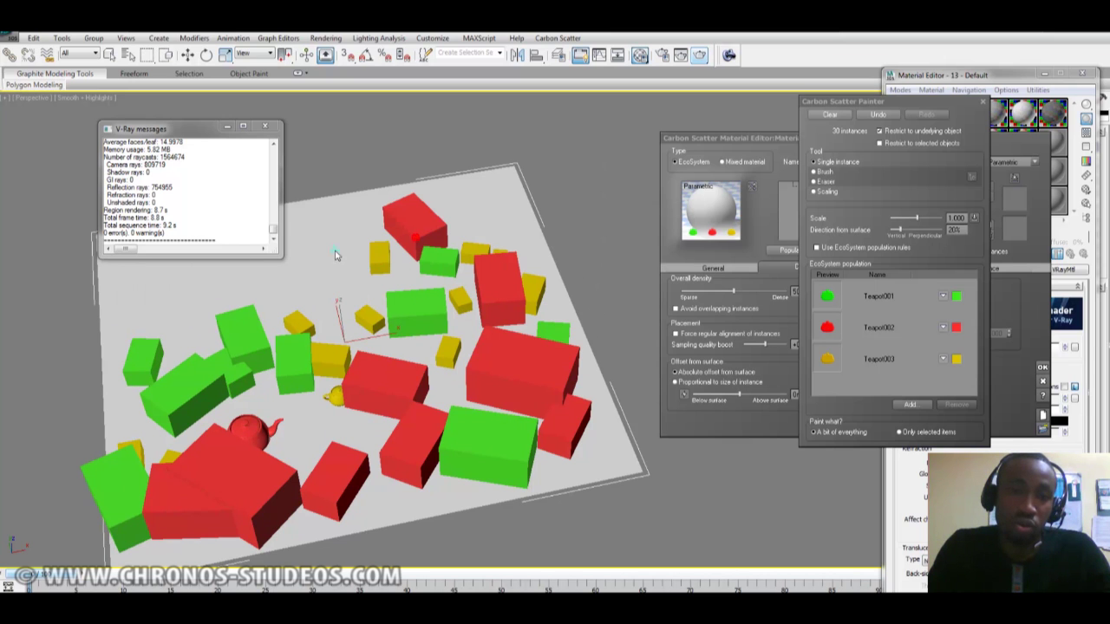
Fill the empty back corner of the plane, on the red teapot's side, with single painted instances
click(334, 227)
click(317, 267)
click(243, 275)
click(149, 284)
click(154, 304)
click(195, 322)
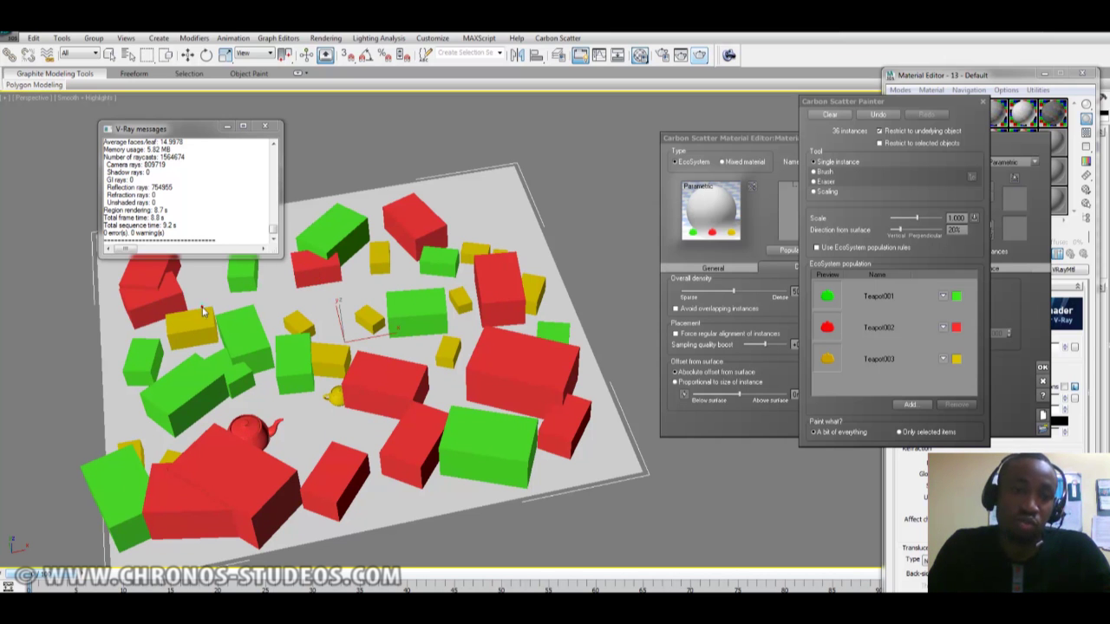
click(203, 310)
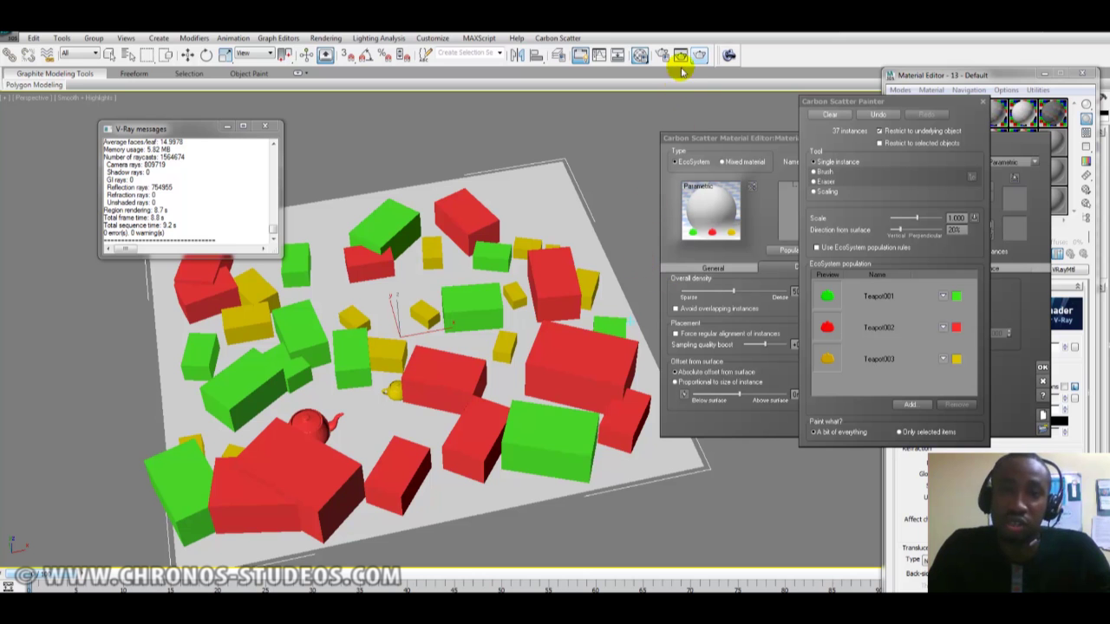
Close the Carbon Scatter Painter and accept the painted EcoSystem material
scroll(530, 284, up, 3)
alt+middle_drag(525, 278, 617, 273)
scroll(542, 321, up, 3)
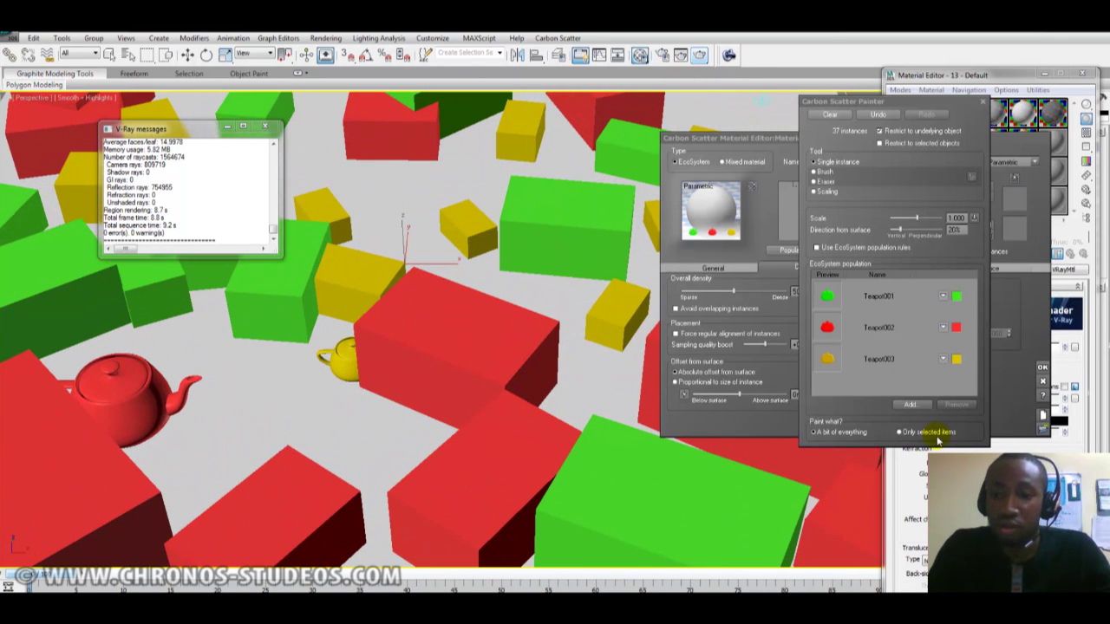
click(982, 102)
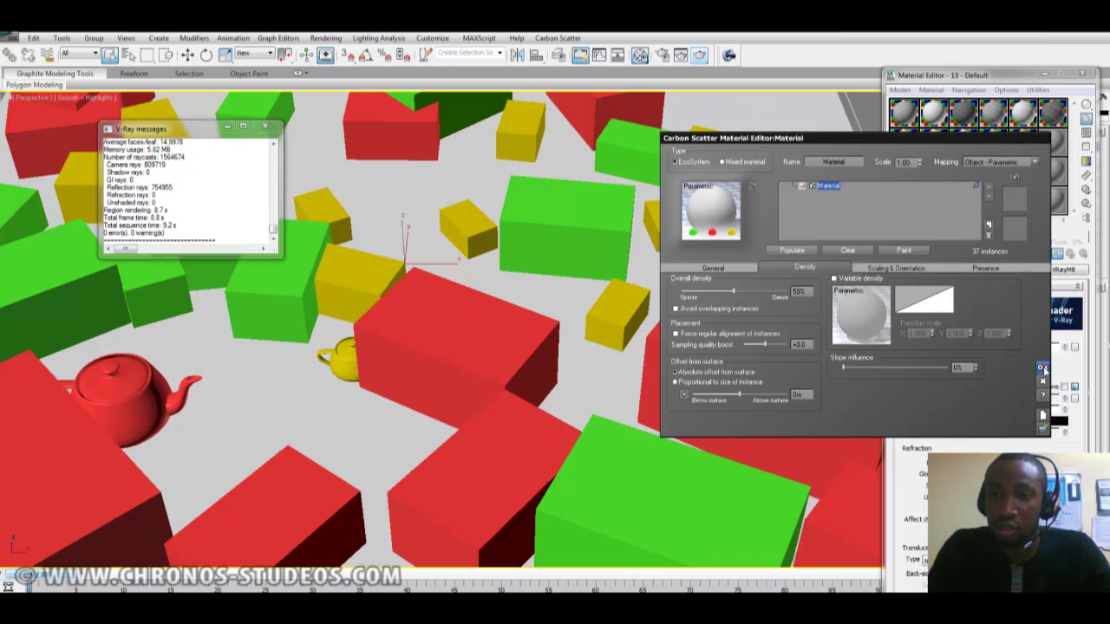
click(1043, 366)
middle_drag(527, 251, 652, 165)
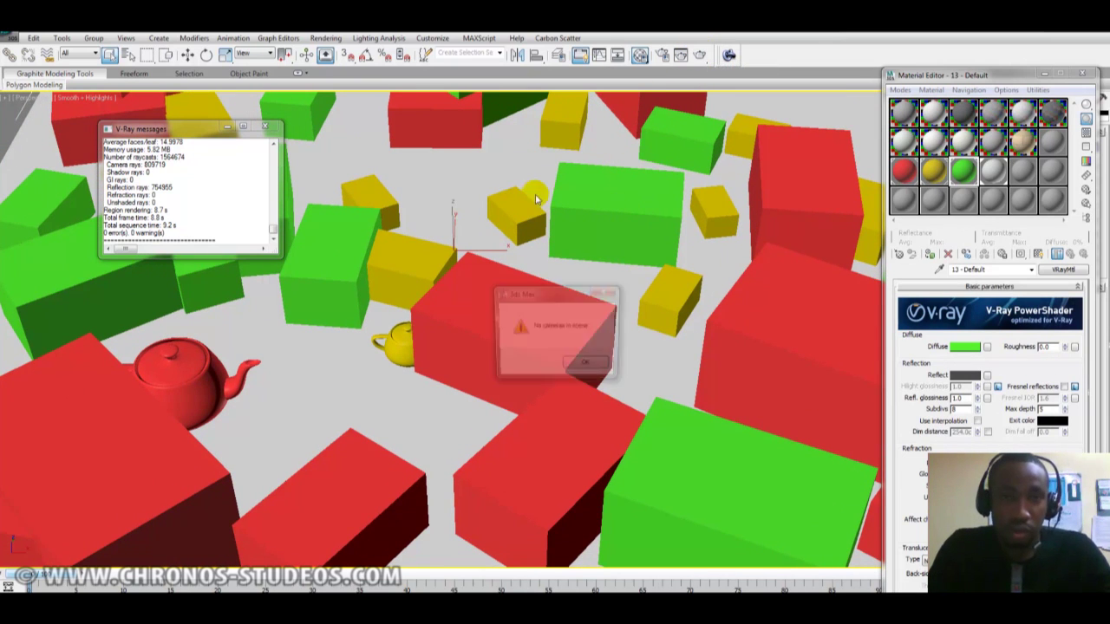
click(589, 363)
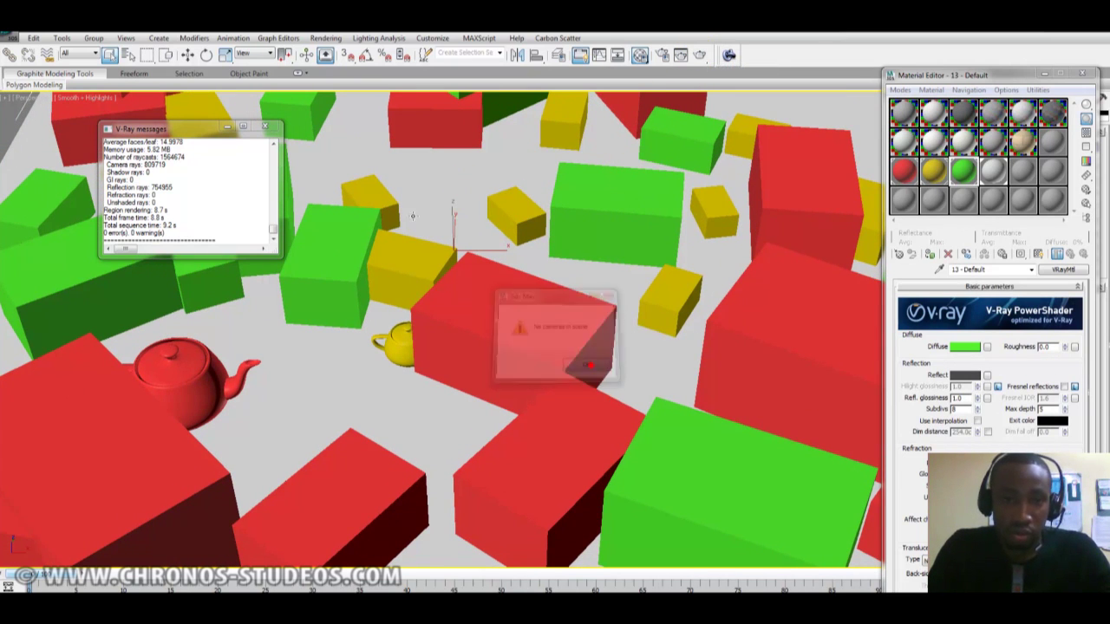
Widen the Perspective view's field of view in the viewport configuration
click(16, 99)
click(7, 100)
click(43, 220)
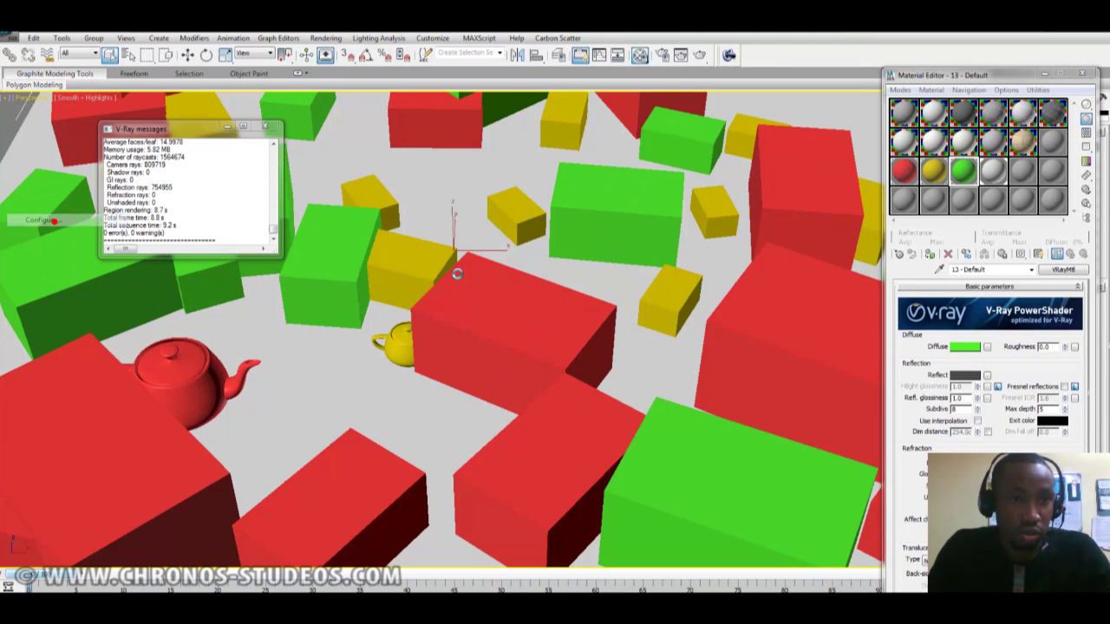
double_click(642, 401)
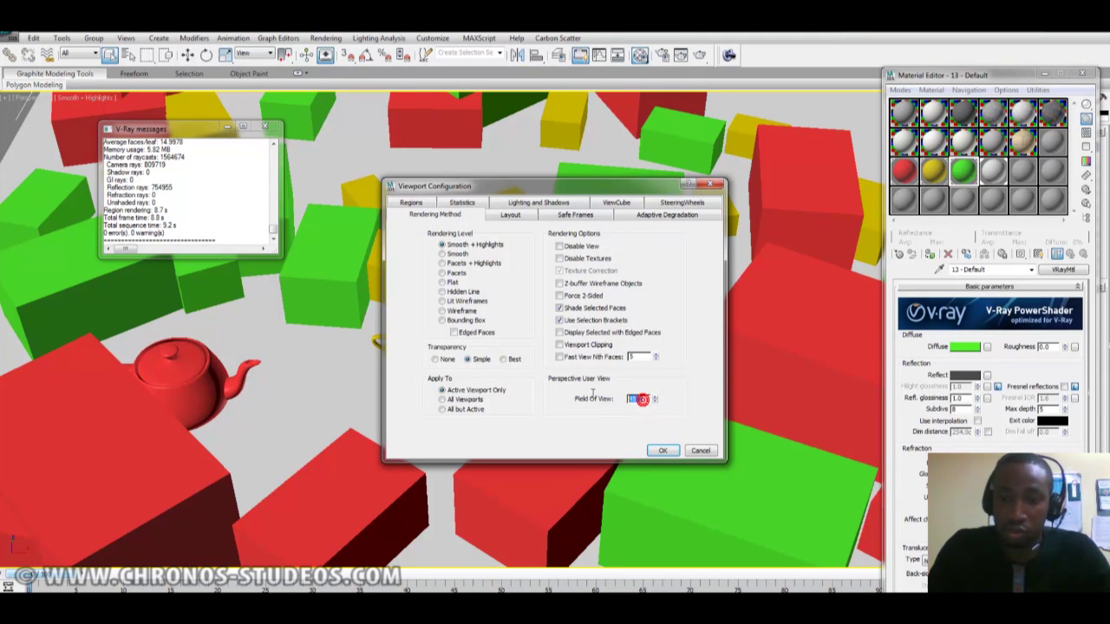
click(663, 451)
Close the V-Ray messages window and turn off showing the V-Ray log window in the render setup
click(264, 127)
scroll(571, 346, up, 3)
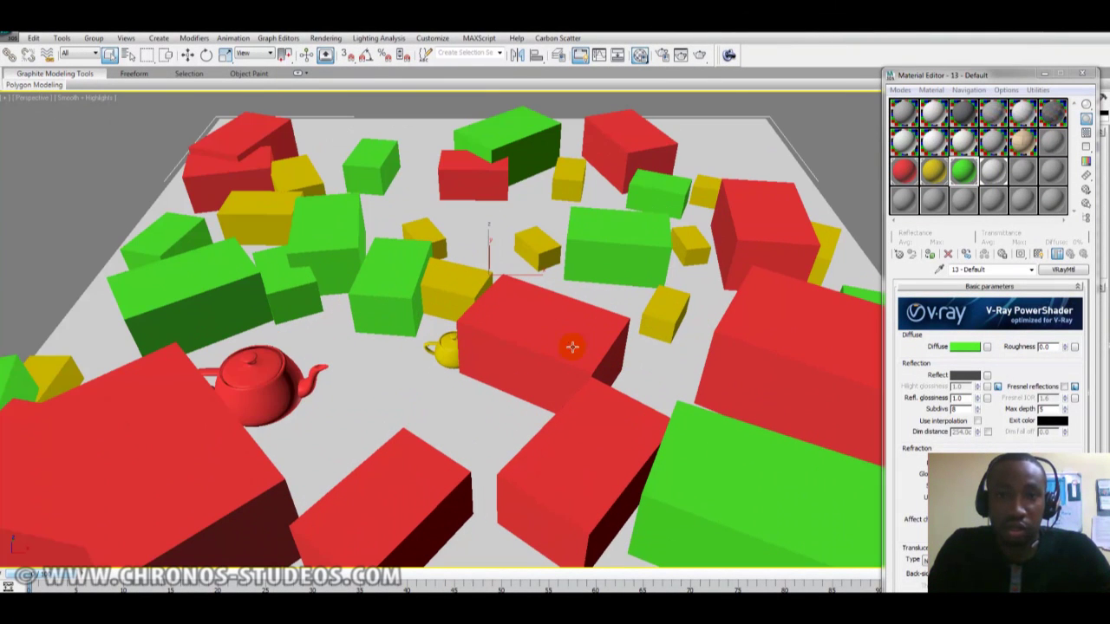
key(F10)
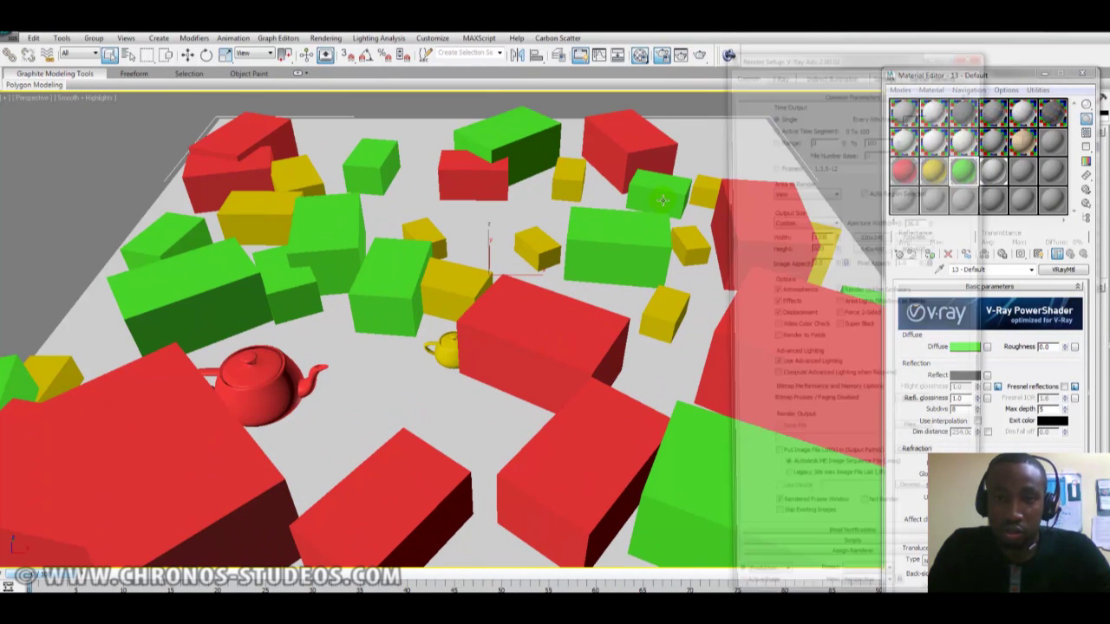
click(885, 72)
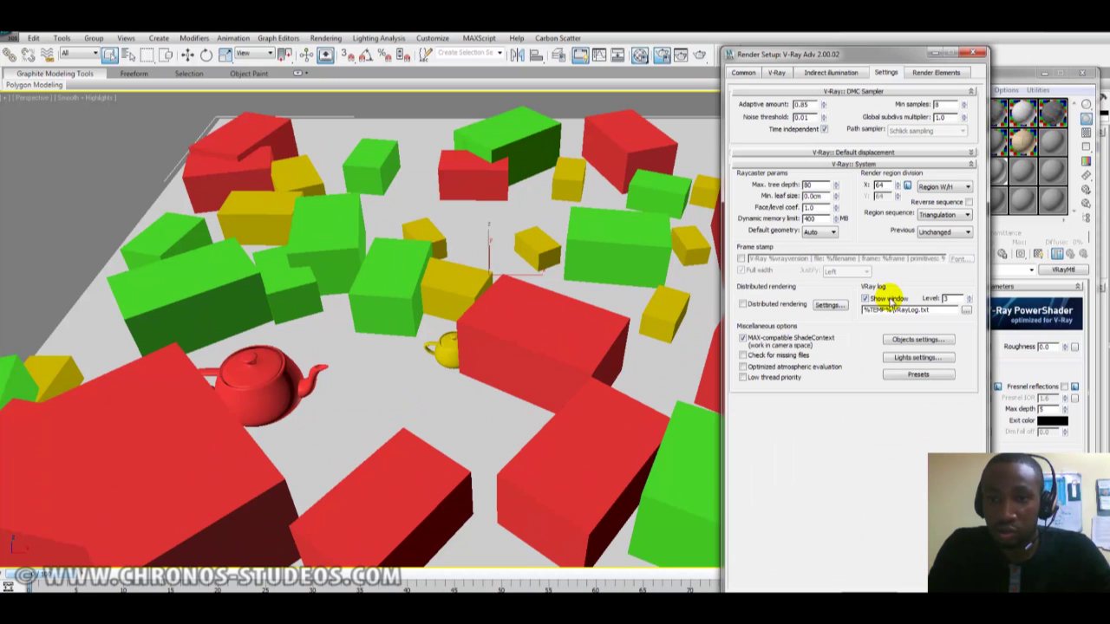
click(972, 53)
Render a closer perspective view of the painted teapots and close the rendered frame
middle_drag(628, 302, 695, 259)
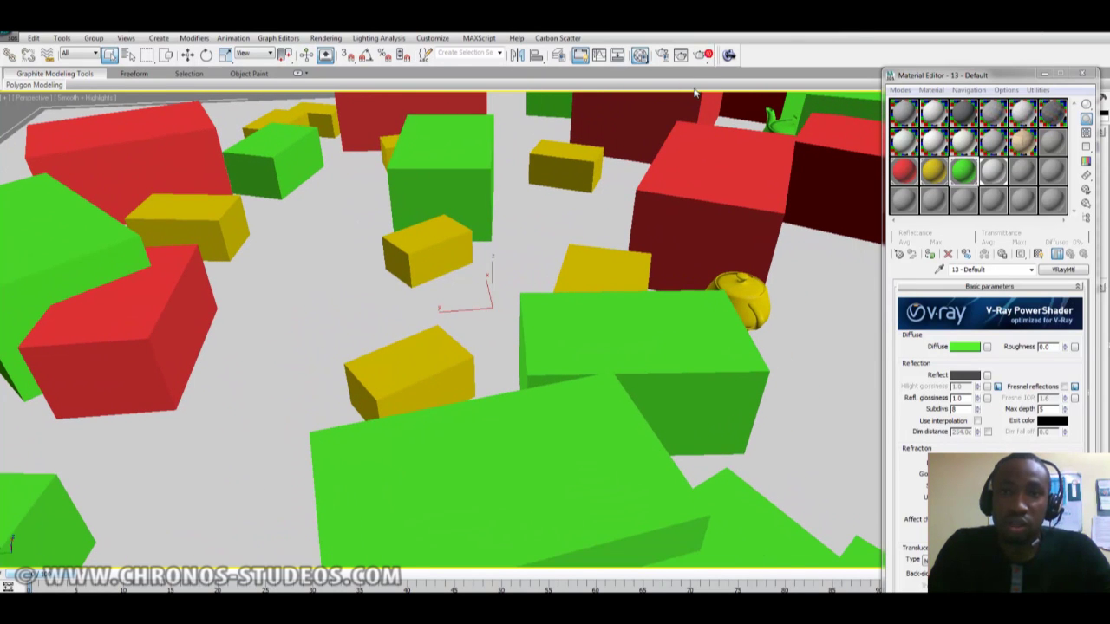
click(701, 57)
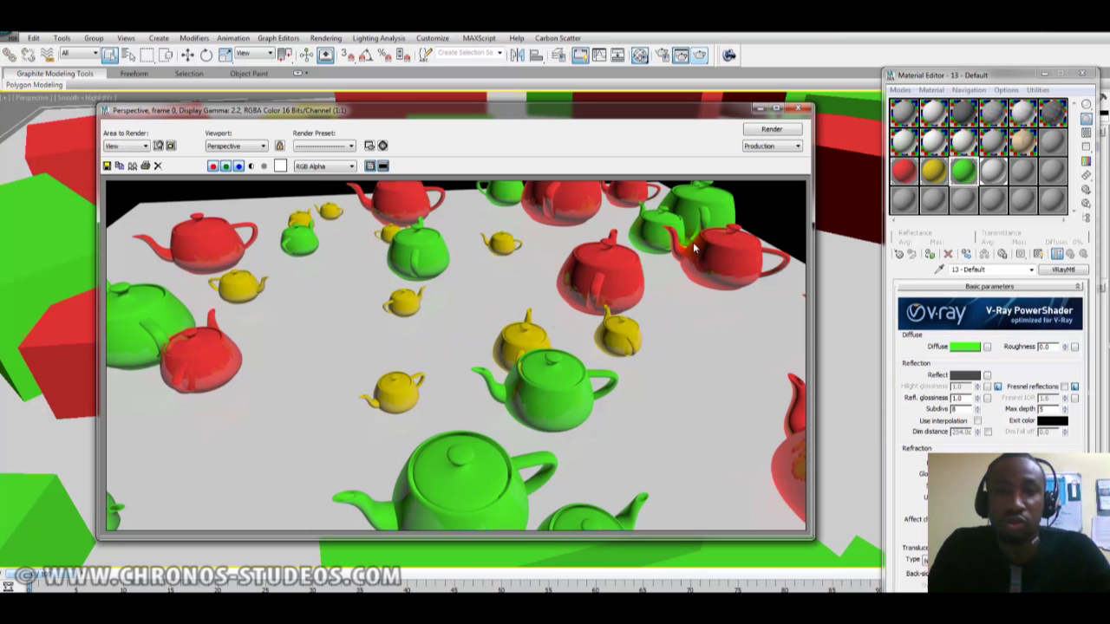
click(799, 111)
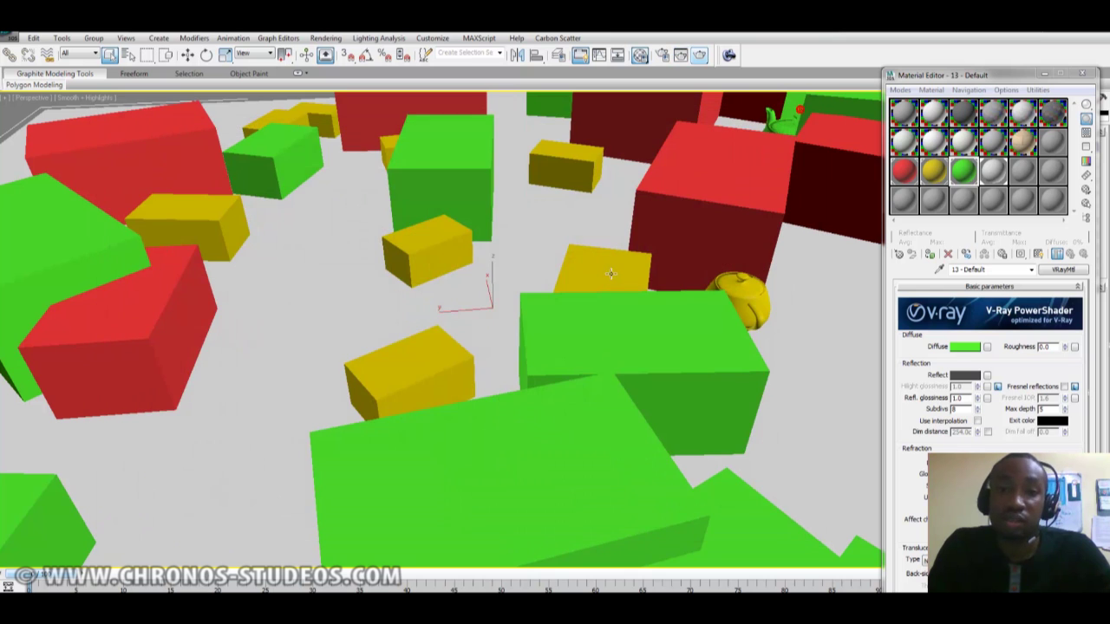
Clear all painted EcoSystem instances from the scene with Carbon Scatter
alt+middle_drag(815, 198, 783, 252)
scroll(783, 251, up, 2)
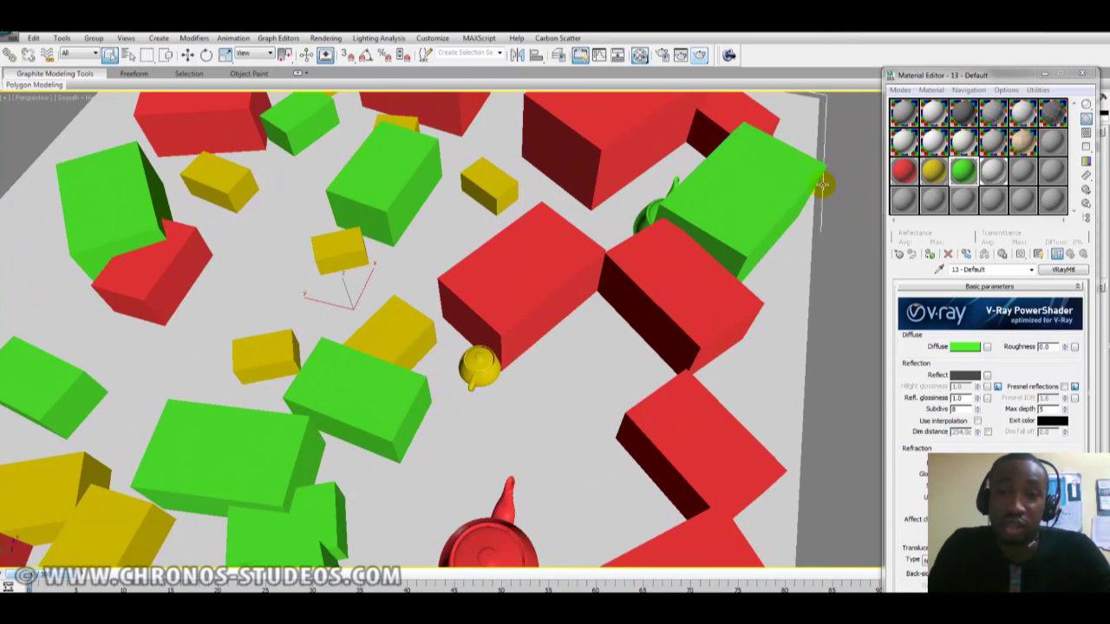
scroll(760, 228, down, 5)
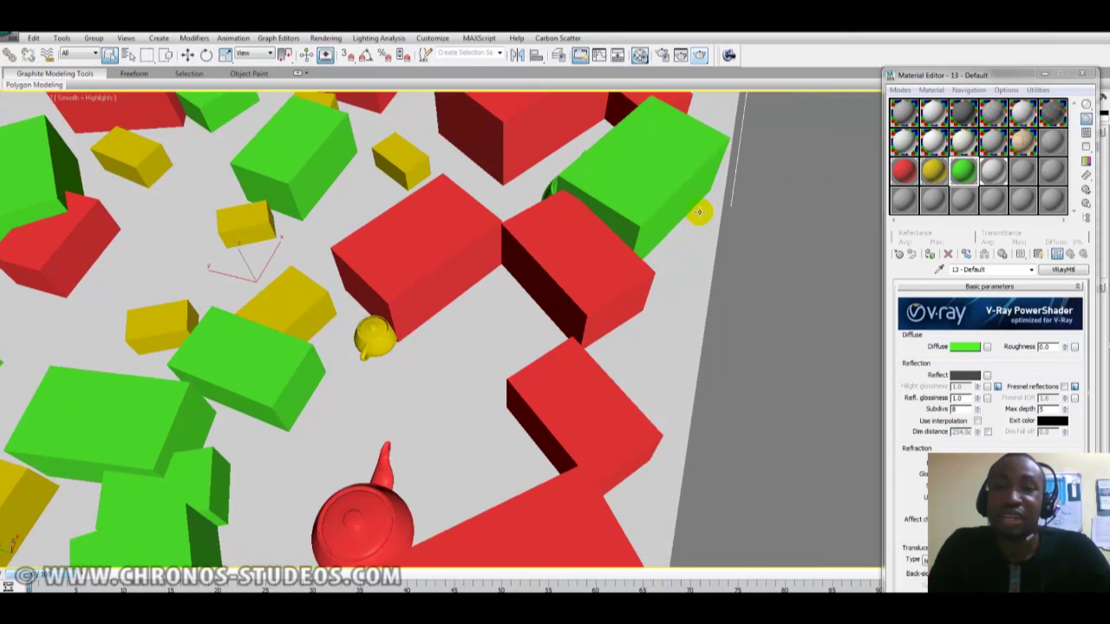
drag(1015, 77, 1024, 76)
scroll(731, 171, down, 3)
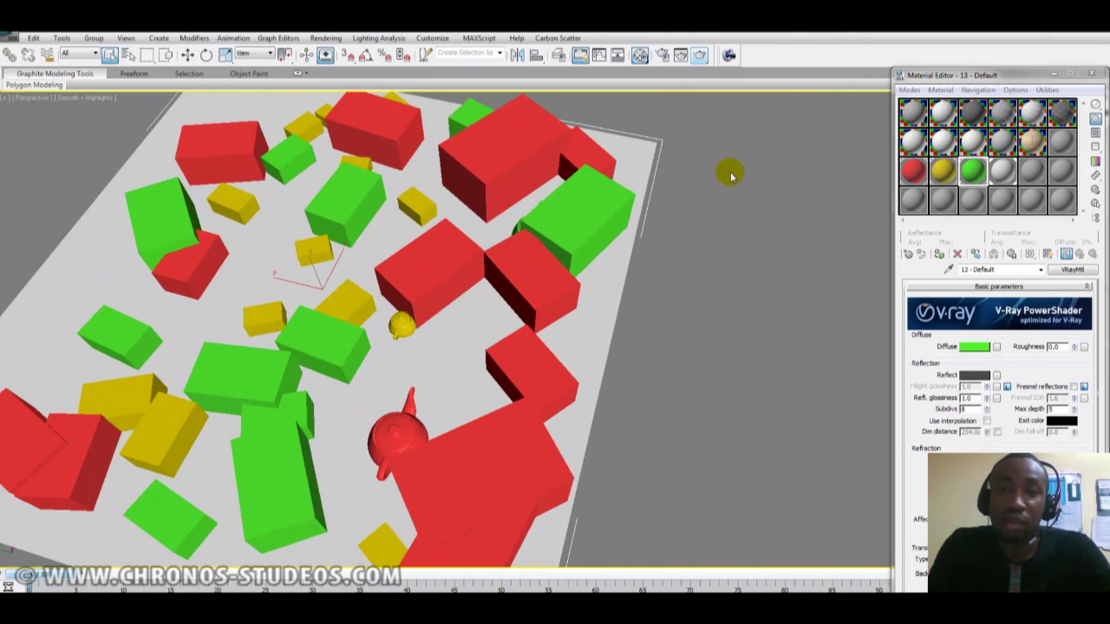
click(635, 239)
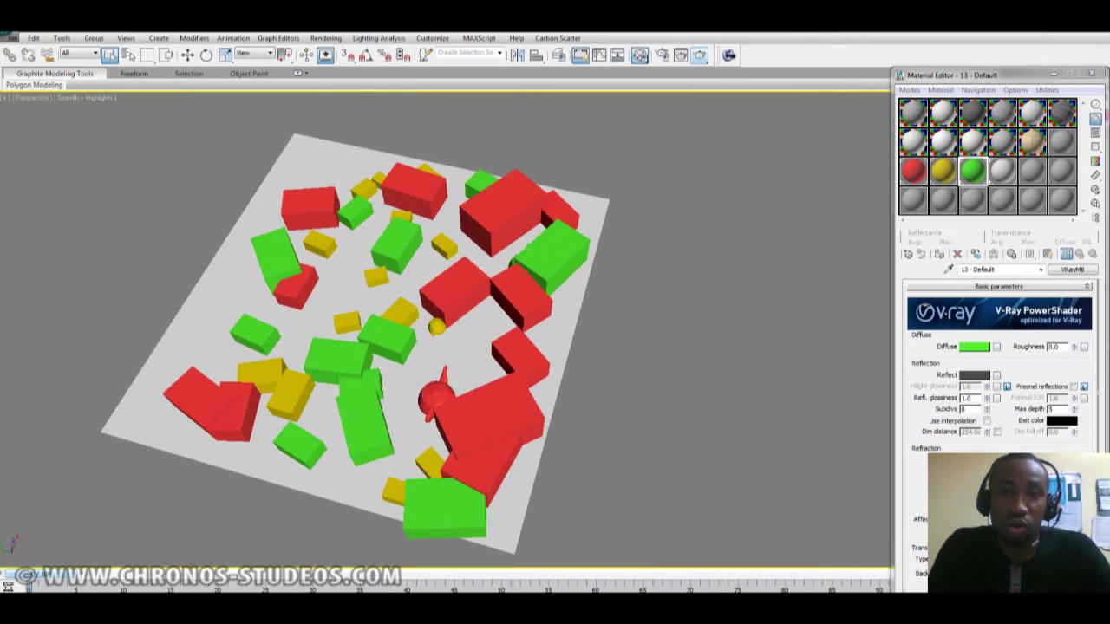
click(552, 39)
click(573, 91)
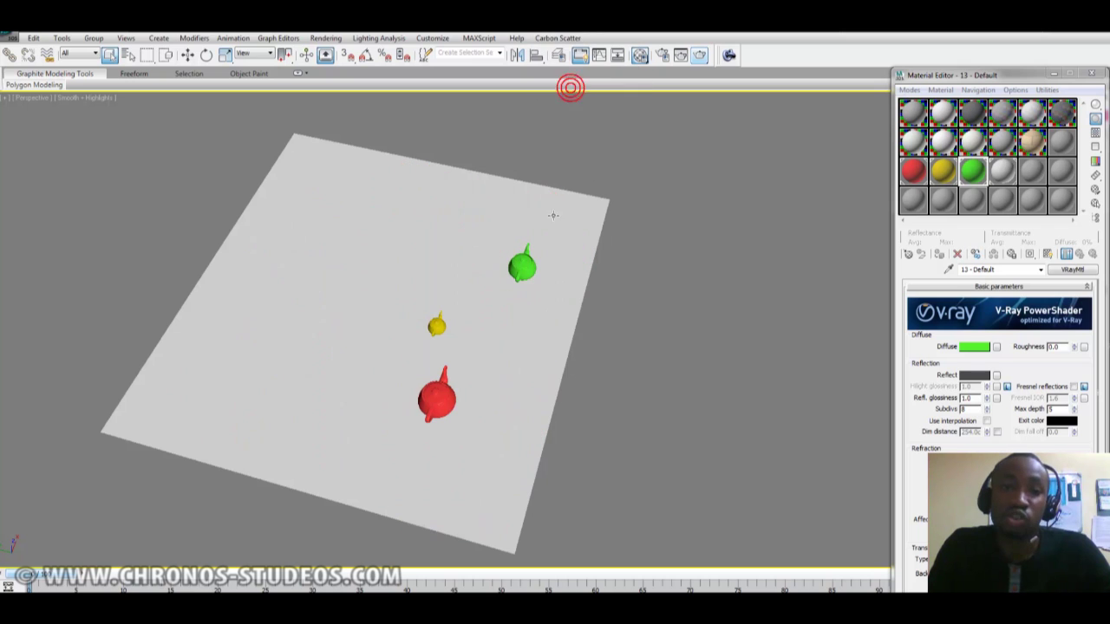
drag(655, 472, 319, 238)
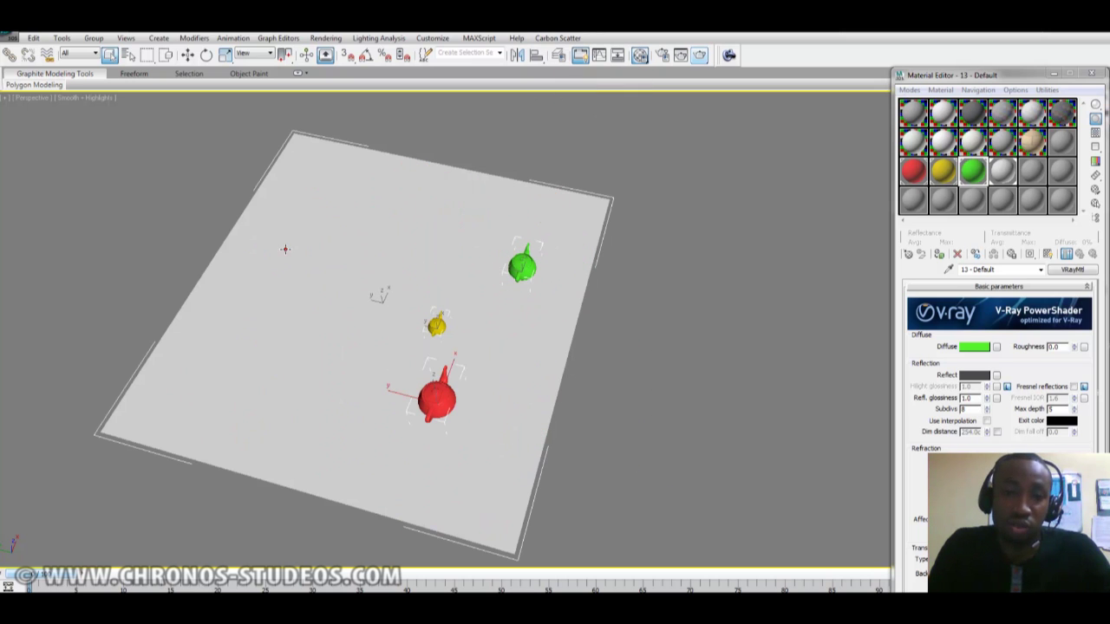
key(Delete)
key(ctrl+z)
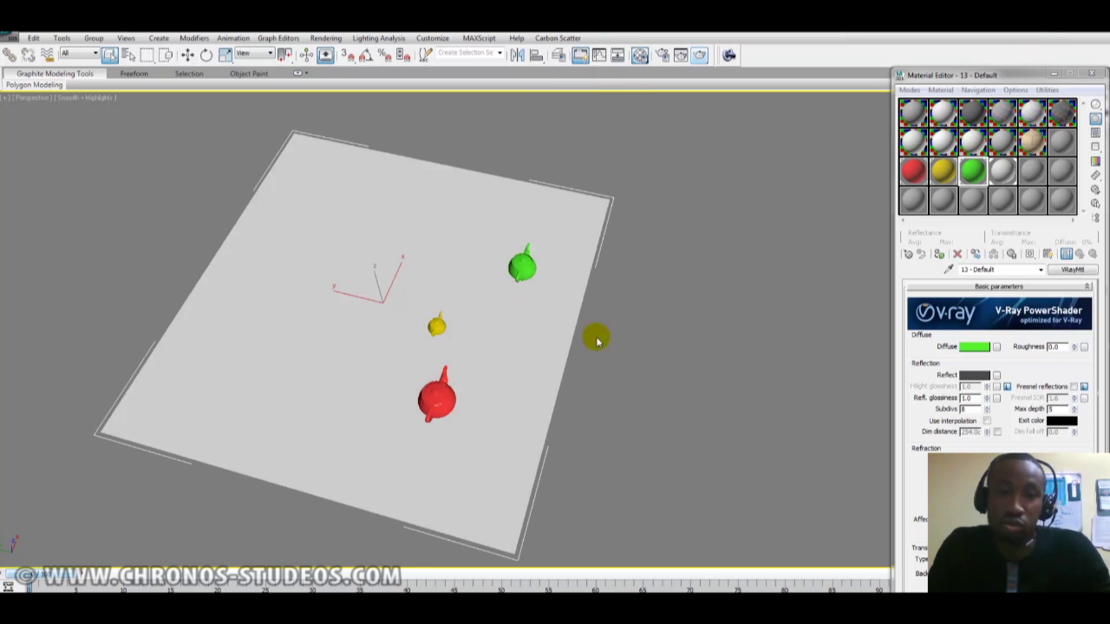
Select everything except the ground plane and delete the red, yellow and green teapots
drag(488, 347, 615, 428)
key(ctrl+a)
alt+click(537, 343)
scroll(537, 336, down, 5)
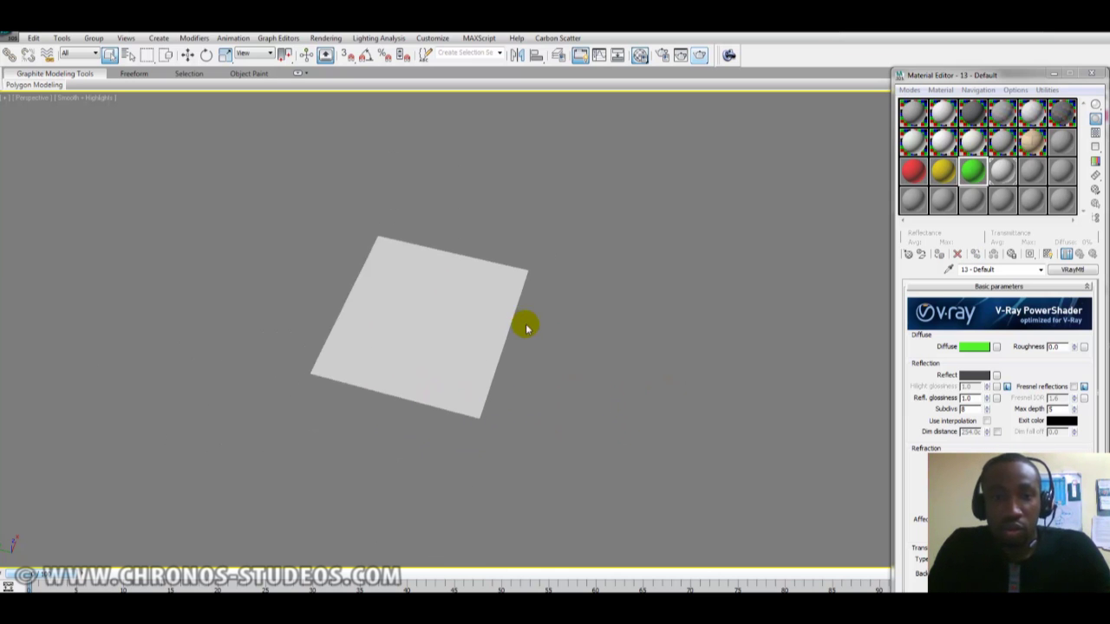
Enlarge the ground plane to a length of about 4533 and a width of about 4569
drag(1031, 75, 928, 60)
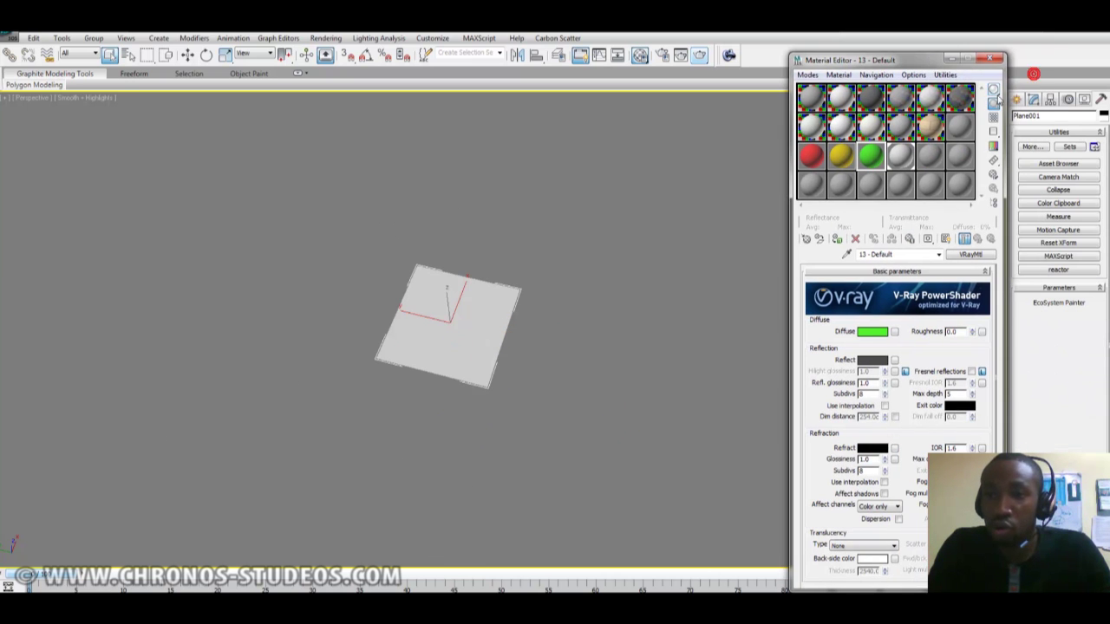
middle_drag(510, 249, 515, 252)
click(532, 247)
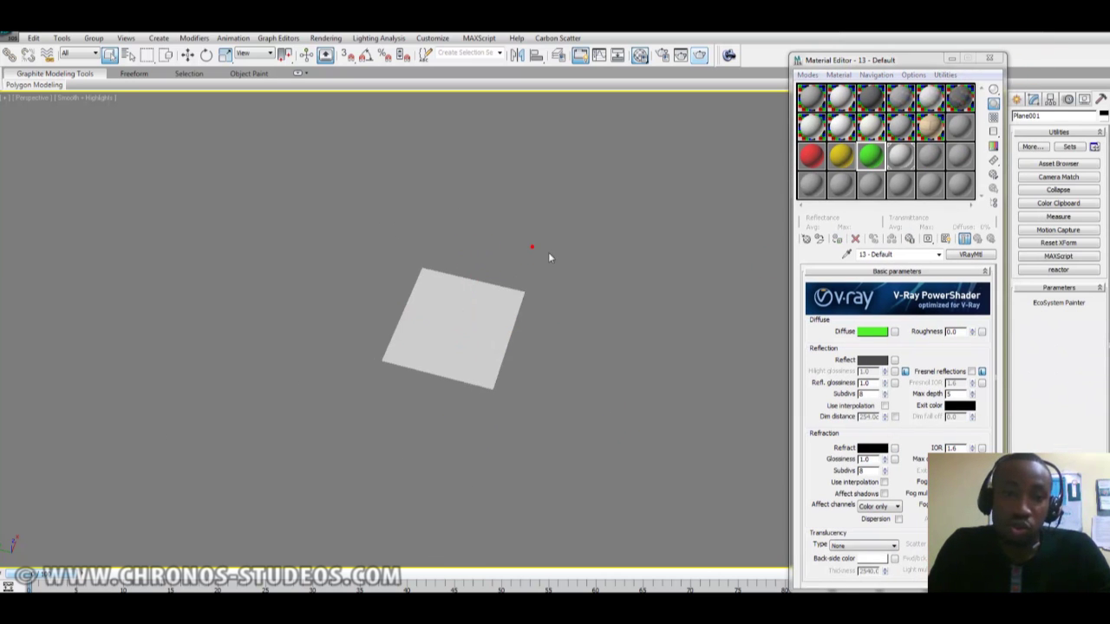
click(1033, 99)
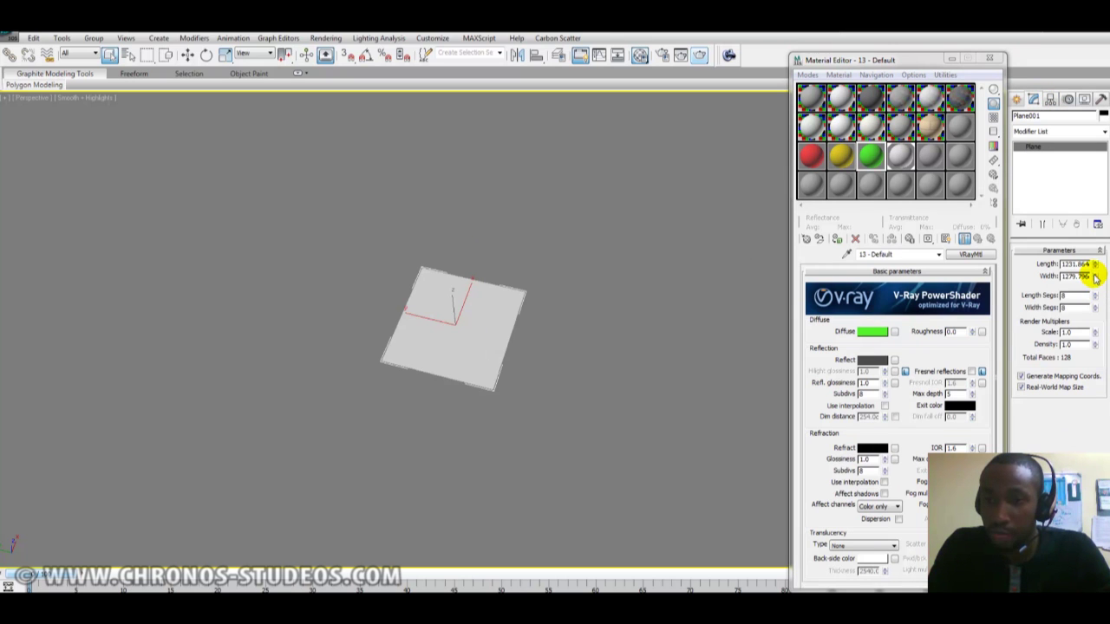
mouse_move(1096, 266)
mouse_down()
mouse_move(1090, 259)
mouse_move(1093, 267)
mouse_up()
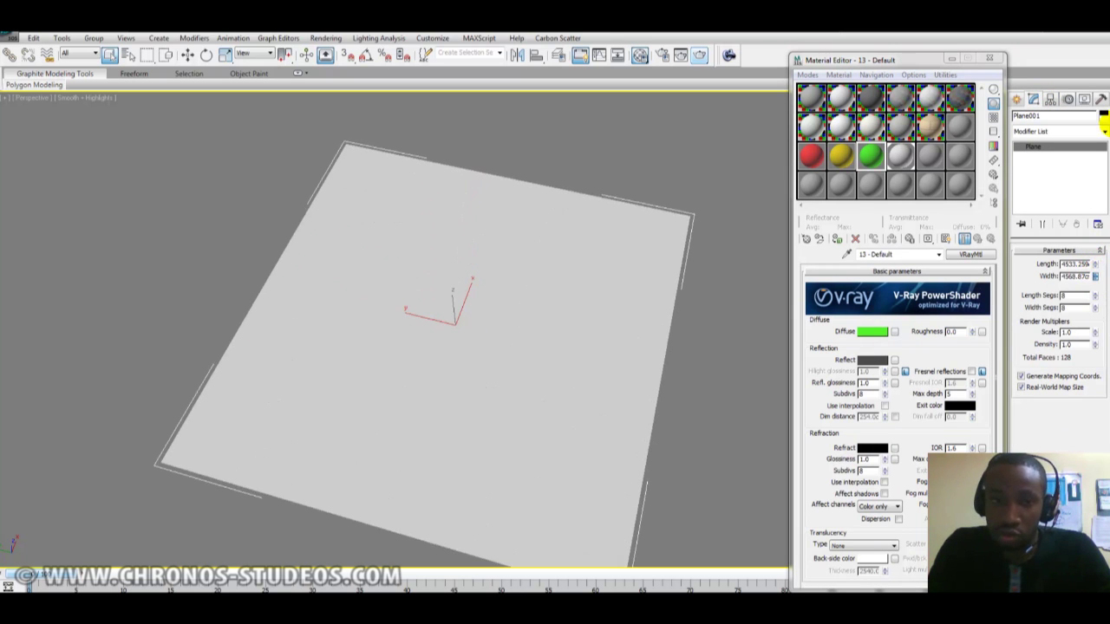
click(186, 149)
Merge all objects from forest trees.max, stored in the "trees for use" folder on drive D, and dismiss the script exception
click(13, 38)
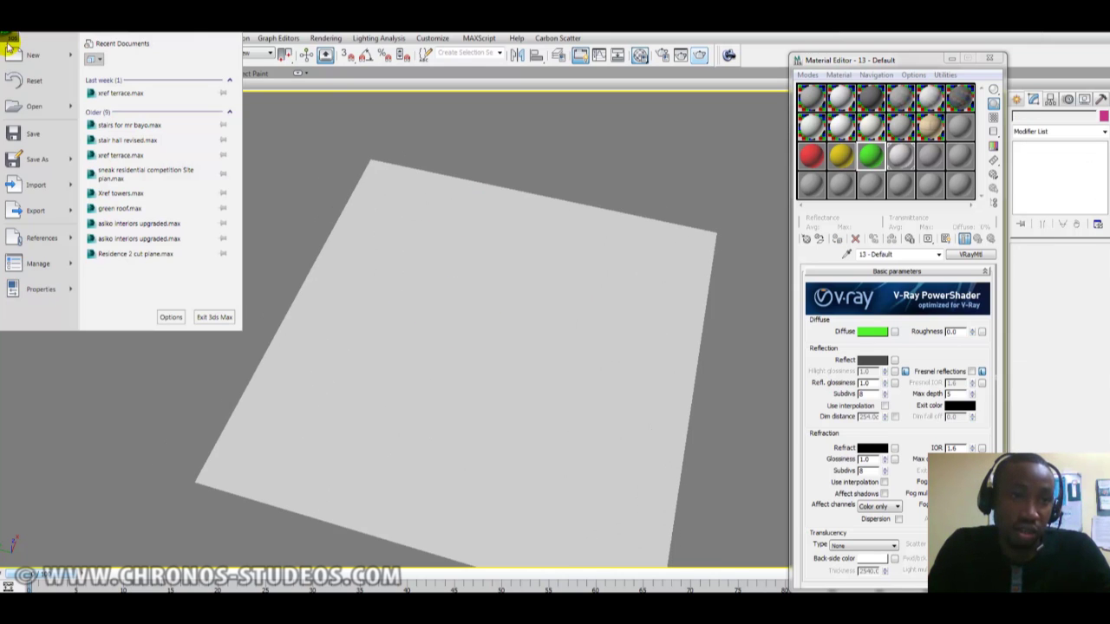
mouse_move(51, 187)
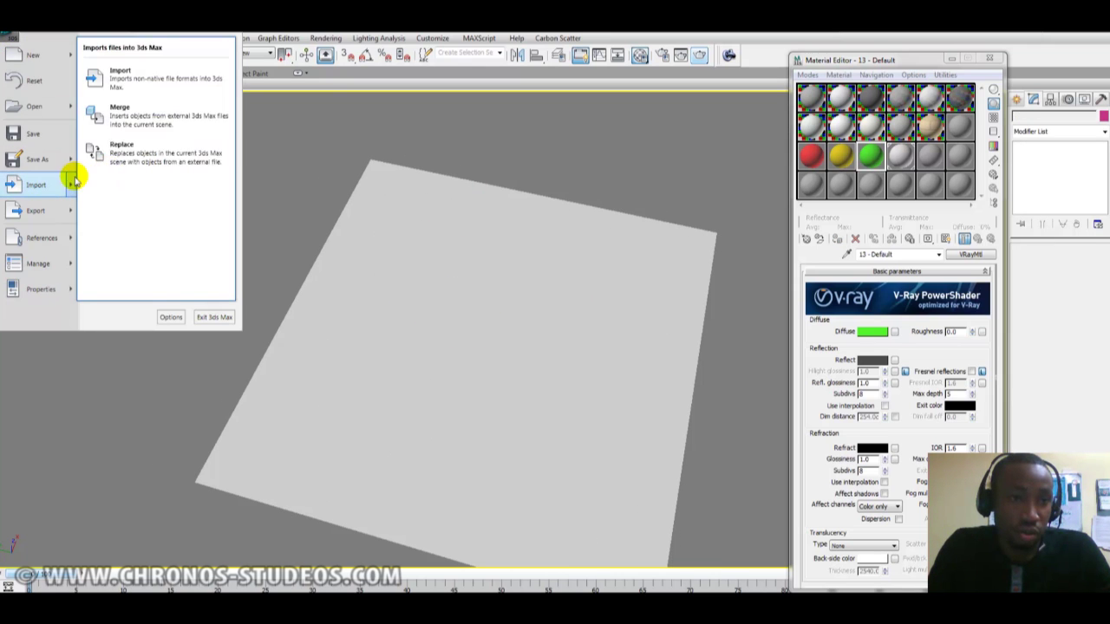
click(152, 110)
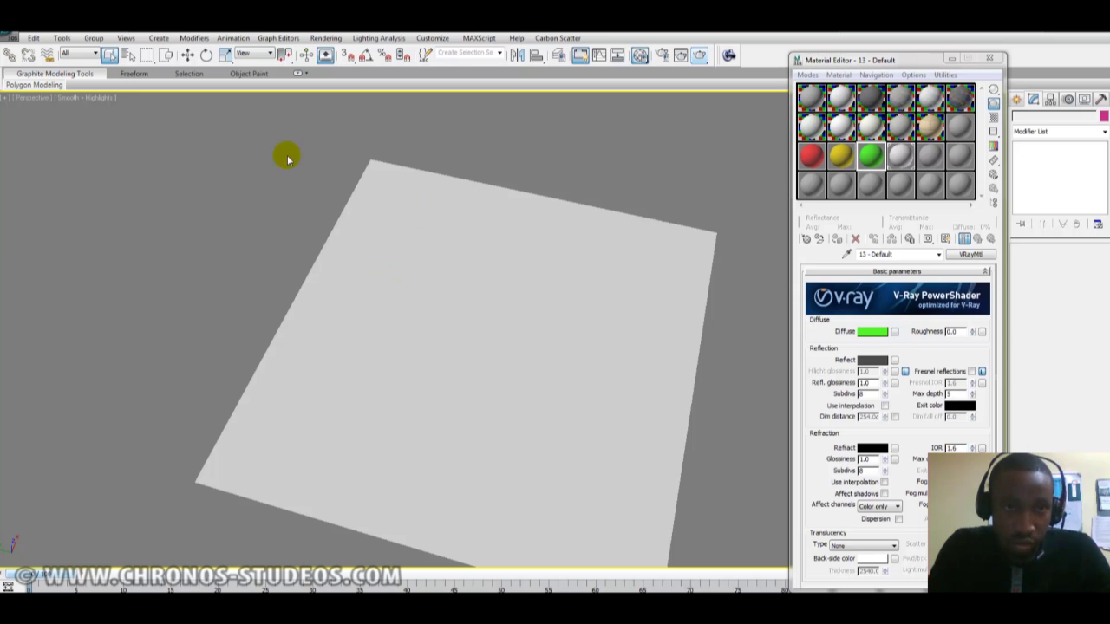
click(155, 64)
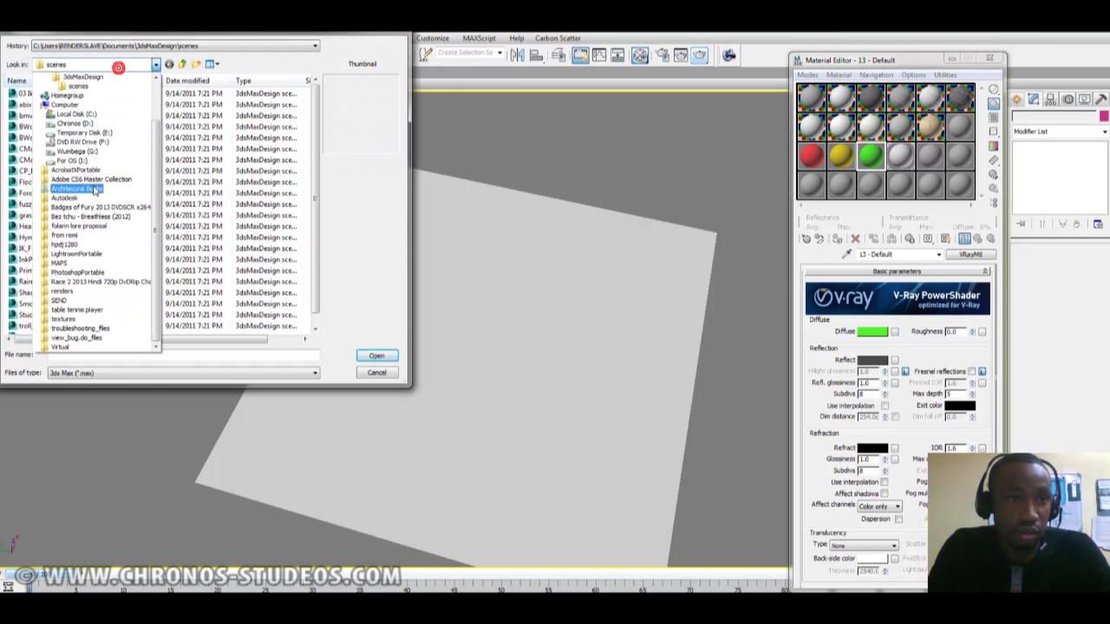
click(88, 124)
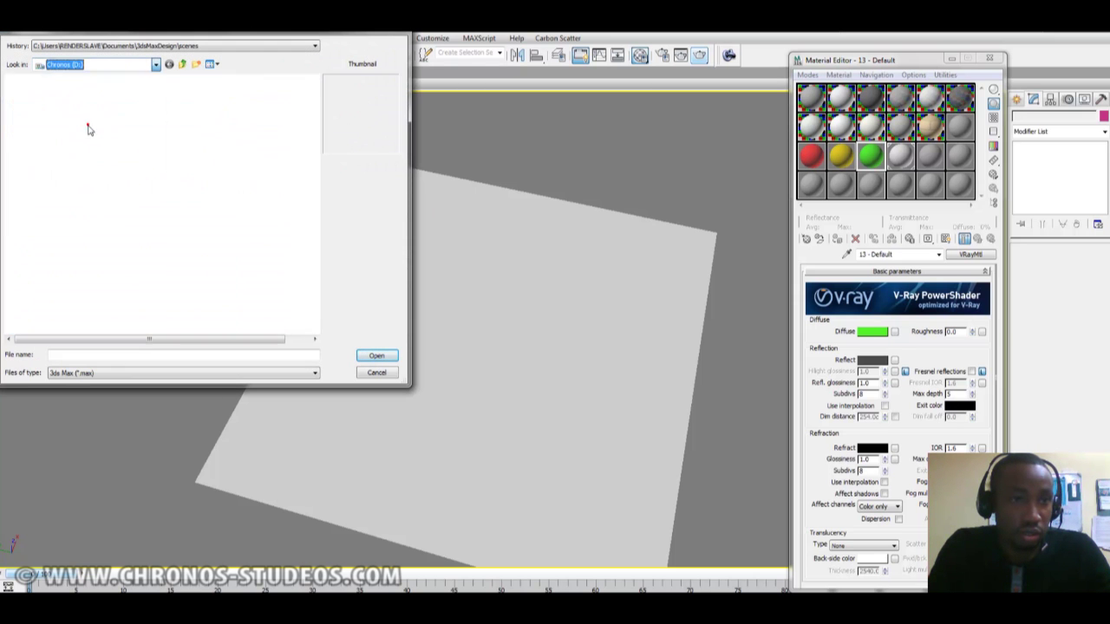
double_click(70, 211)
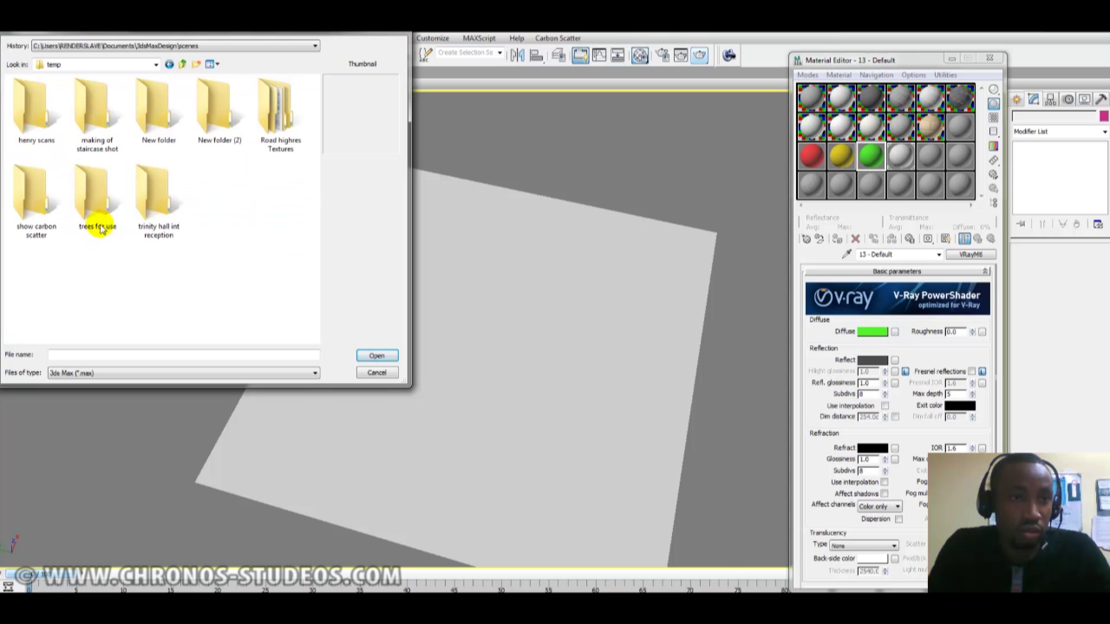
double_click(96, 191)
click(68, 93)
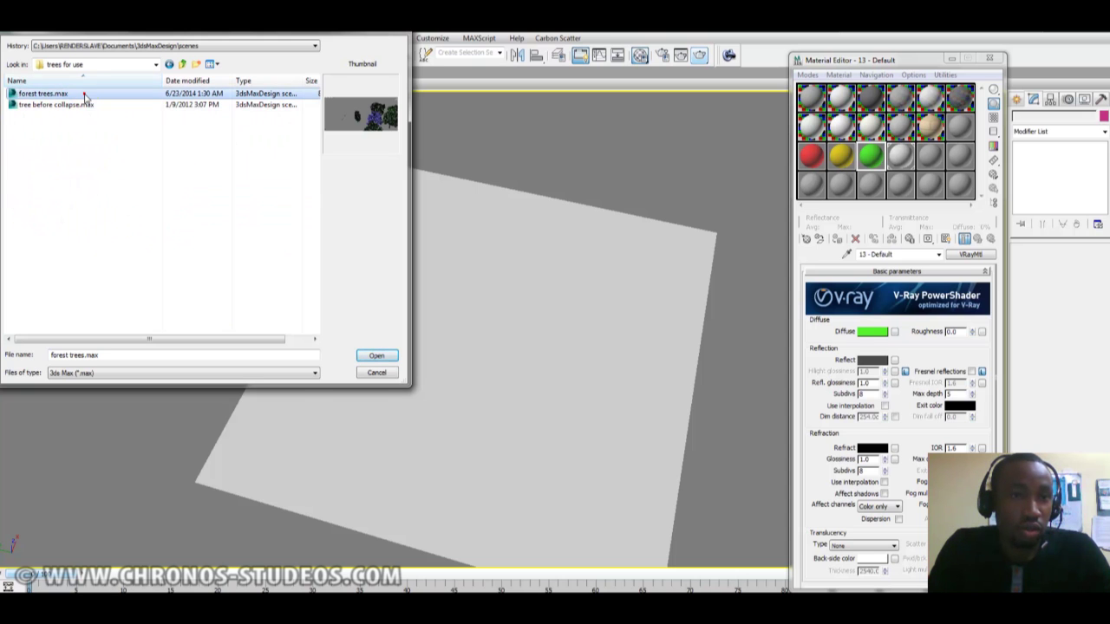
double_click(70, 93)
drag(503, 238, 521, 338)
click(603, 427)
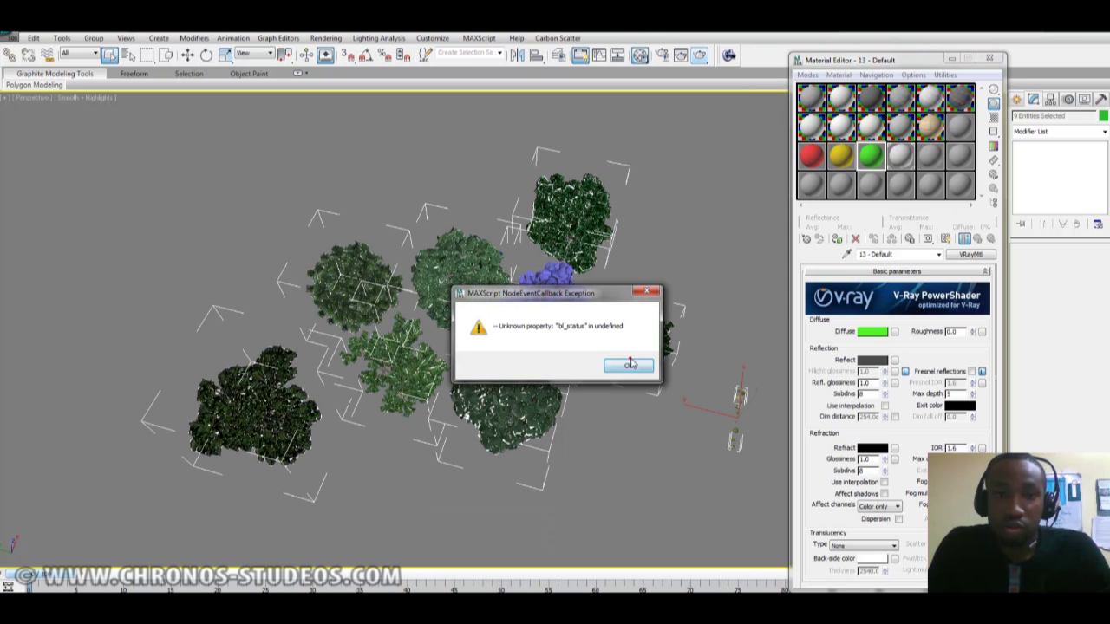
click(630, 364)
Pick the old ground plane Plane001 from the scene's object list and delete it, keeping the merged trees
alt+middle_drag(488, 310, 540, 309)
key(shift+z)
scroll(642, 350, down, 5)
middle_drag(590, 353, 523, 359)
scroll(511, 356, up, 2)
scroll(439, 358, up, 2)
click(443, 360)
middle_drag(443, 359, 517, 350)
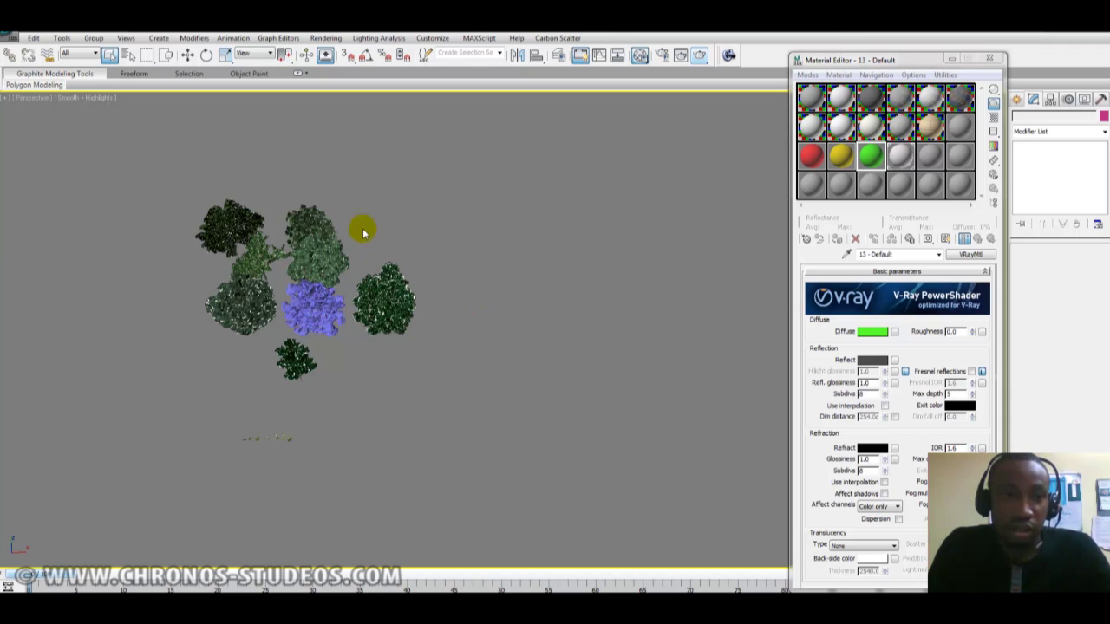
key(h)
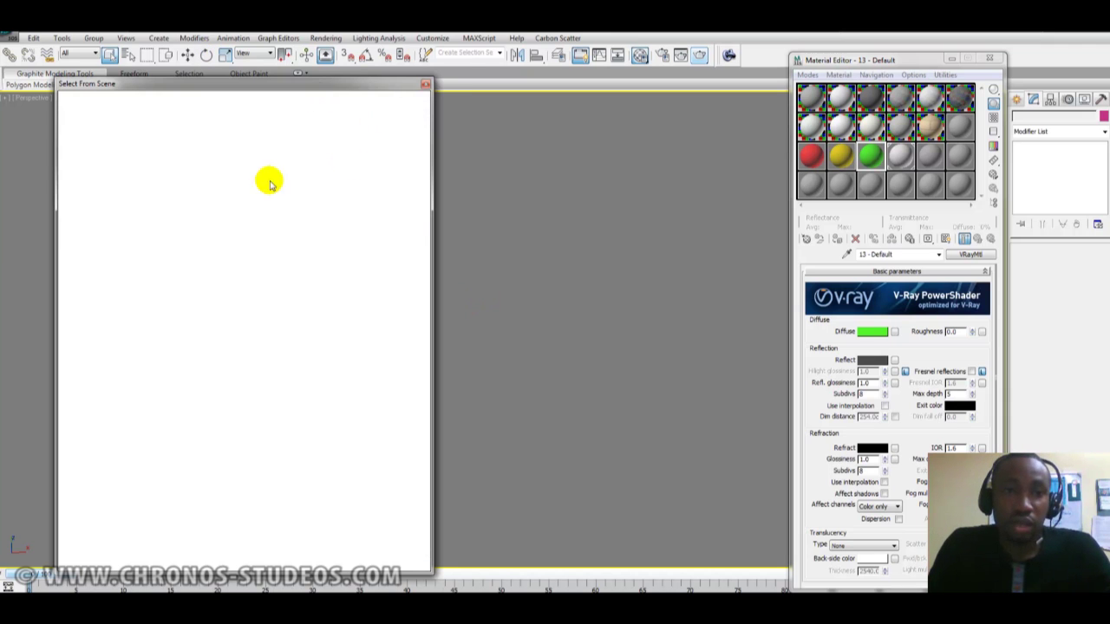
click(100, 154)
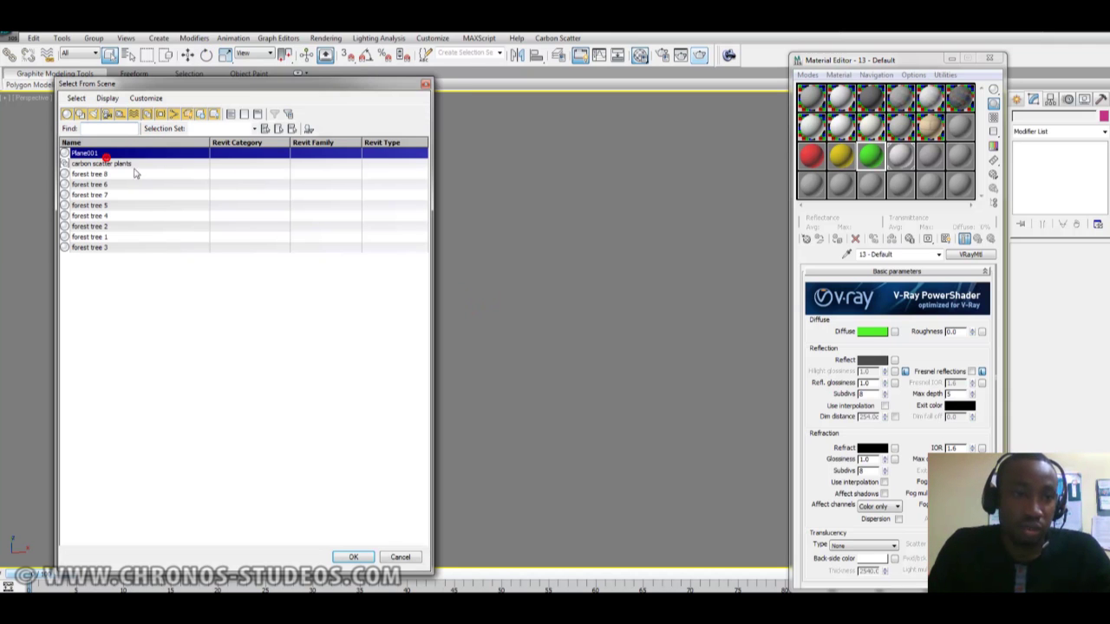
click(354, 557)
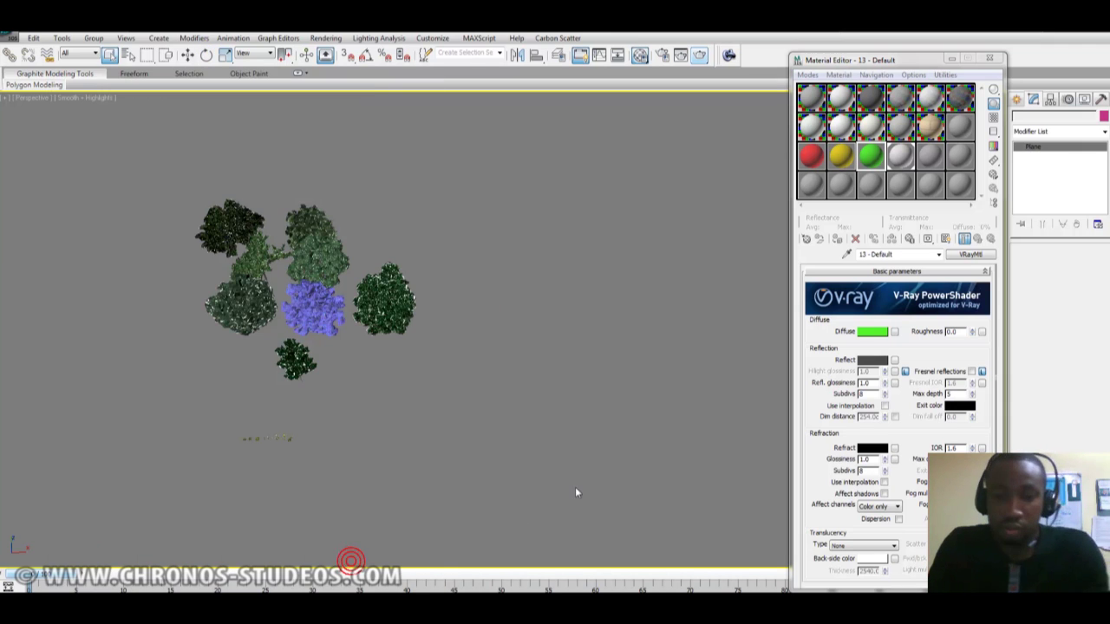
Close the Material Editor and draw a new ground plane about 6433 long and 6302 wide around the merged trees
click(1017, 100)
click(989, 59)
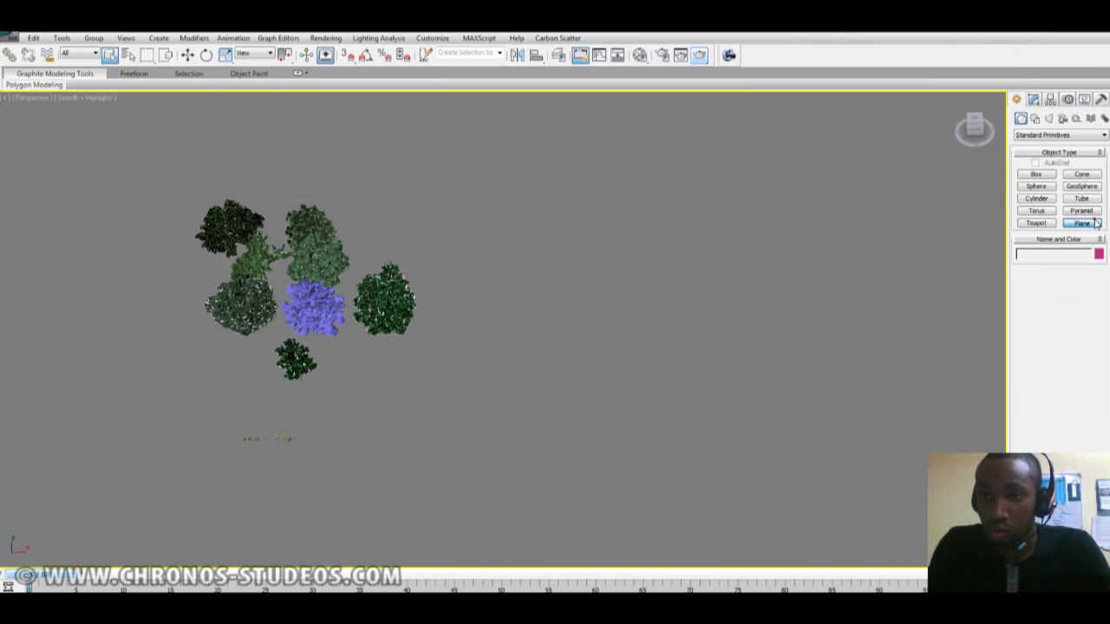
click(1095, 222)
drag(642, 121, 3, 524)
Enlarge the new ground plane to a length of about 15052 and a width of about 18276
scroll(538, 378, down, 5)
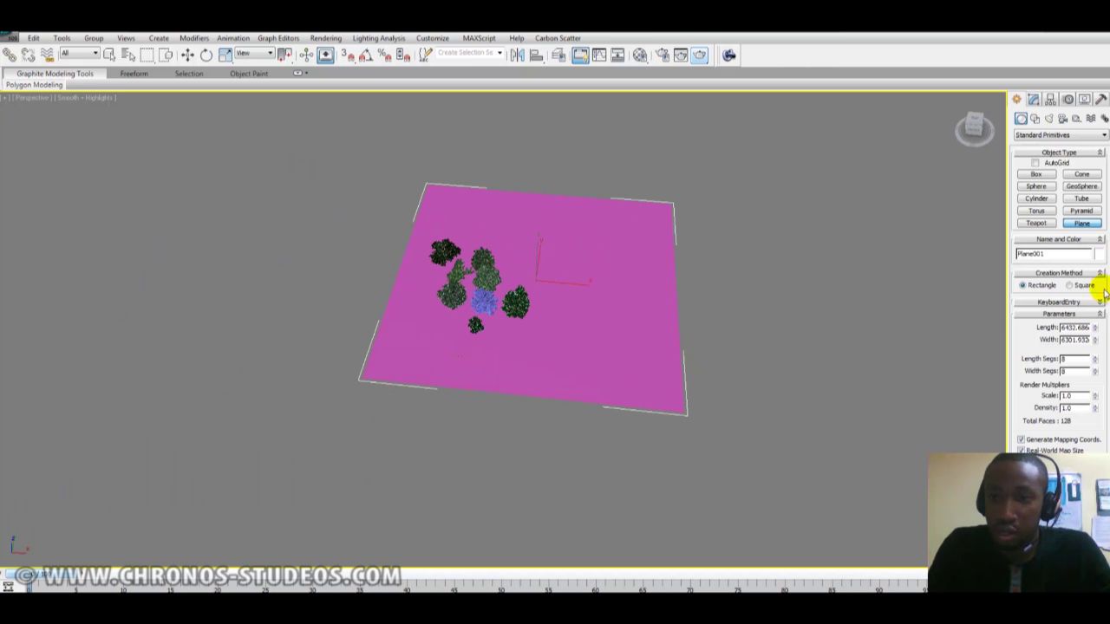
drag(1098, 329, 1070, 166)
scroll(570, 341, up, 5)
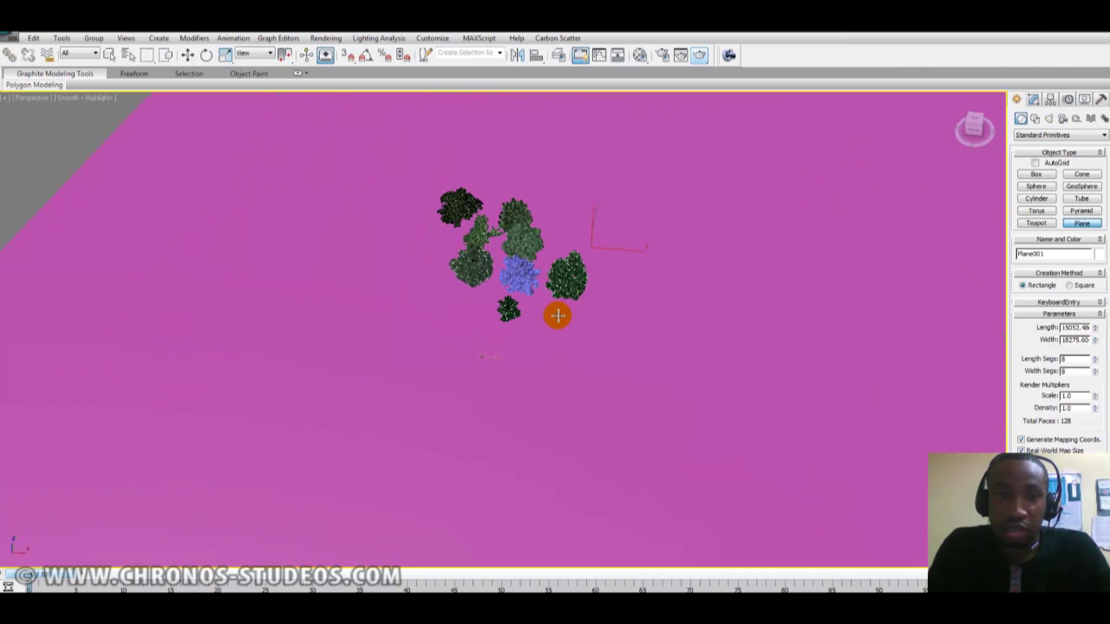
scroll(569, 341, down, 4)
alt+middle_drag(627, 261, 598, 239)
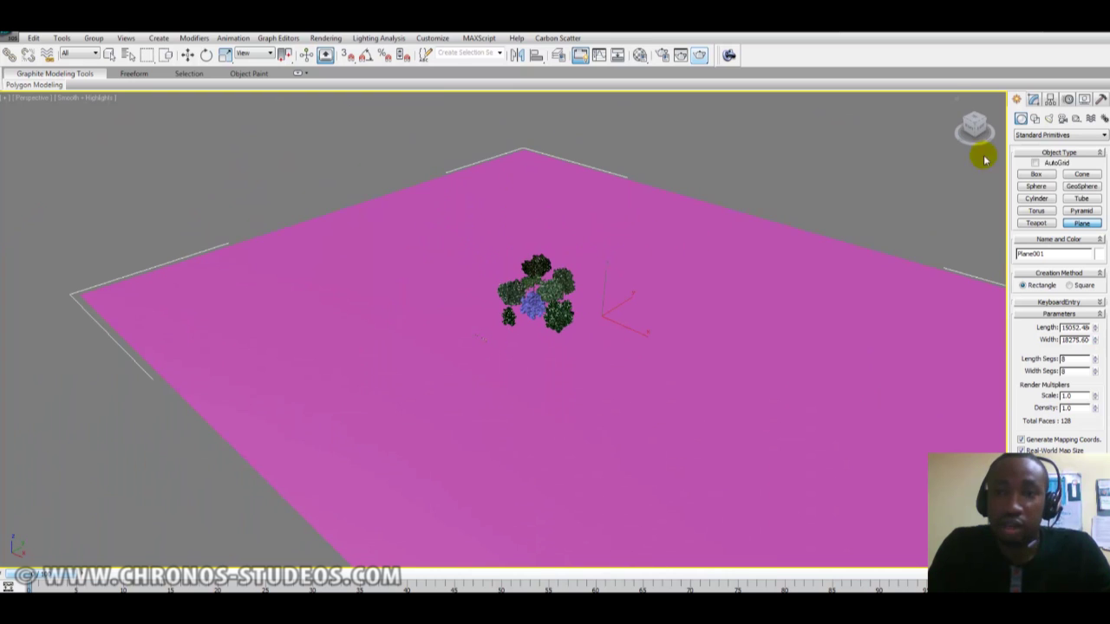
Assign the light grey "plane material" to the new ground plane and close the Material Editor
key(m)
click(902, 156)
drag(680, 359, 683, 360)
scroll(573, 349, up, 6)
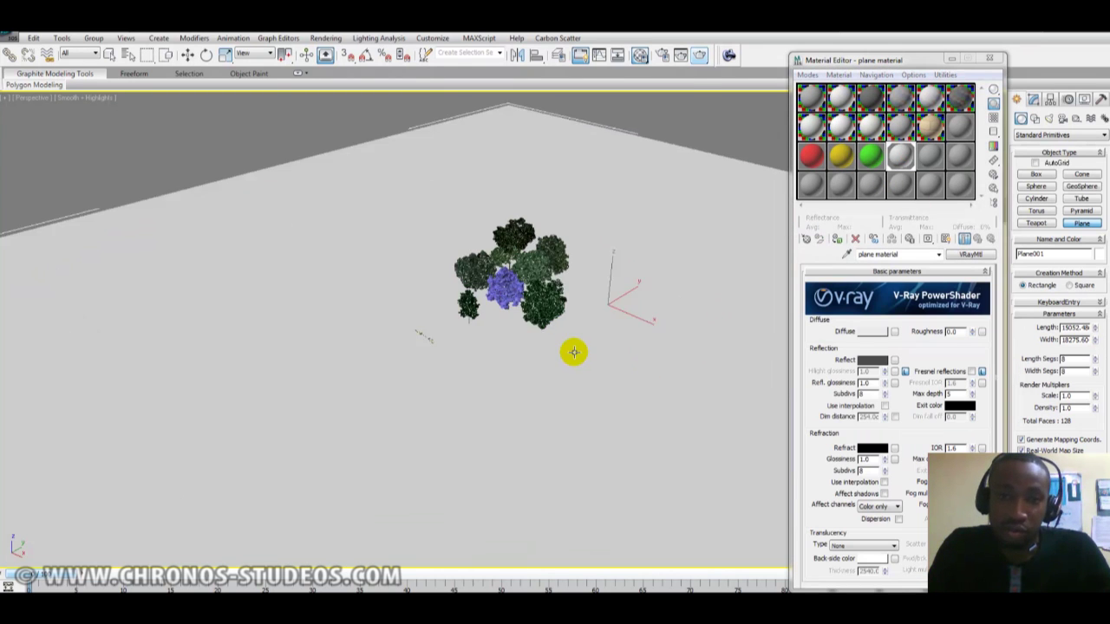
scroll(585, 332, down, 6)
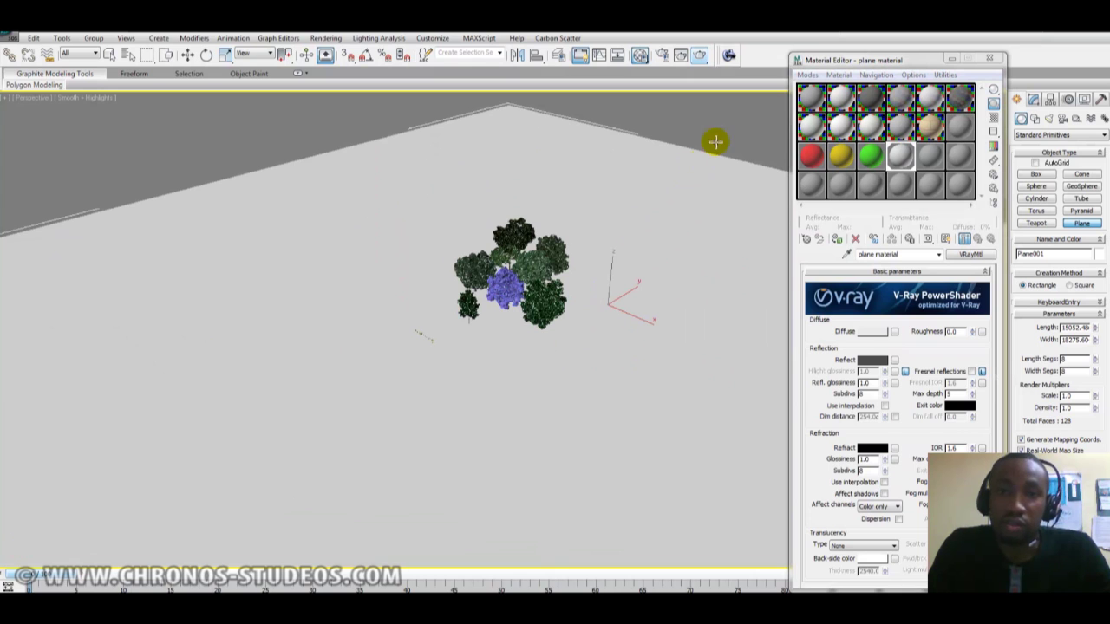
click(991, 59)
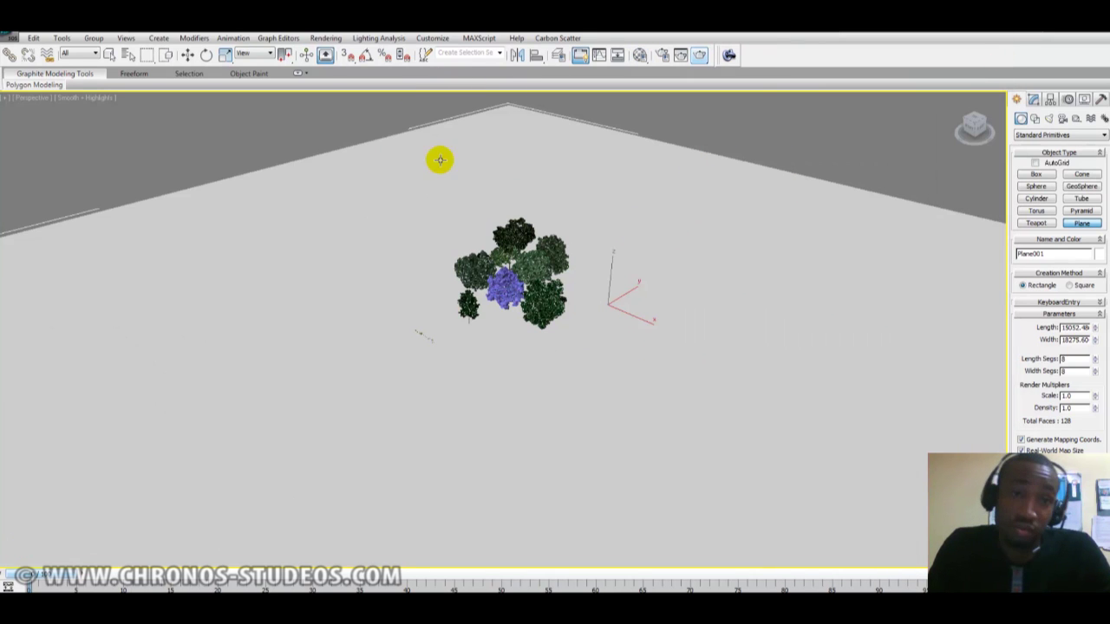
Select forest tree 5 and examine the merged trees up close and from above
click(107, 56)
click(552, 274)
key(w)
key(z)
alt+middle_drag(442, 302, 488, 317)
scroll(519, 344, up, 3)
scroll(592, 297, up, 3)
alt+middle_drag(591, 297, 554, 395)
scroll(553, 394, down, 4)
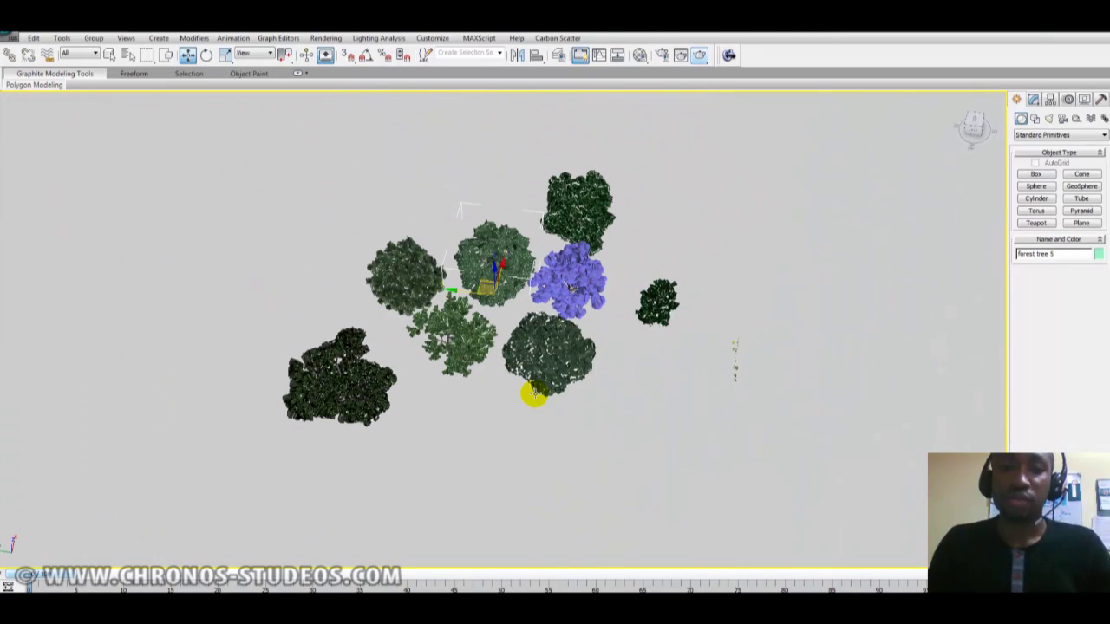
mouse_move(483, 288)
mouse_down()
mouse_move(183, 227)
mouse_move(484, 286)
mouse_up()
scroll(520, 316, down, 8)
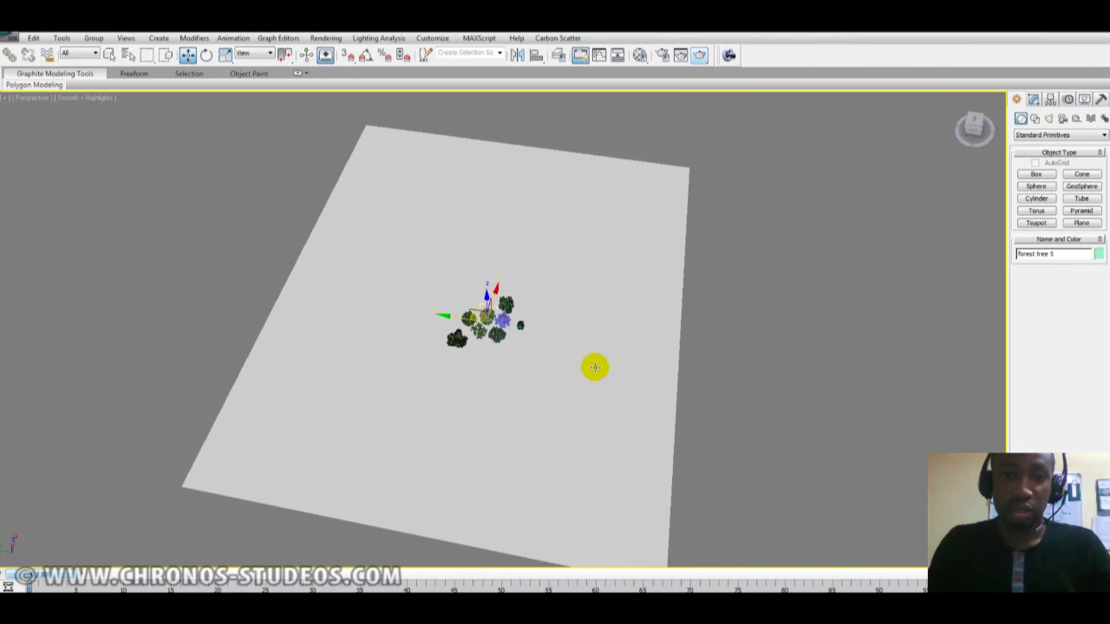
alt+middle_drag(595, 366, 548, 350)
Select all merged trees and plants without the ground plane and move them off the plane, beside its edge
drag(726, 168, 411, 394)
alt+drag(742, 458, 651, 386)
drag(525, 331, 217, 393)
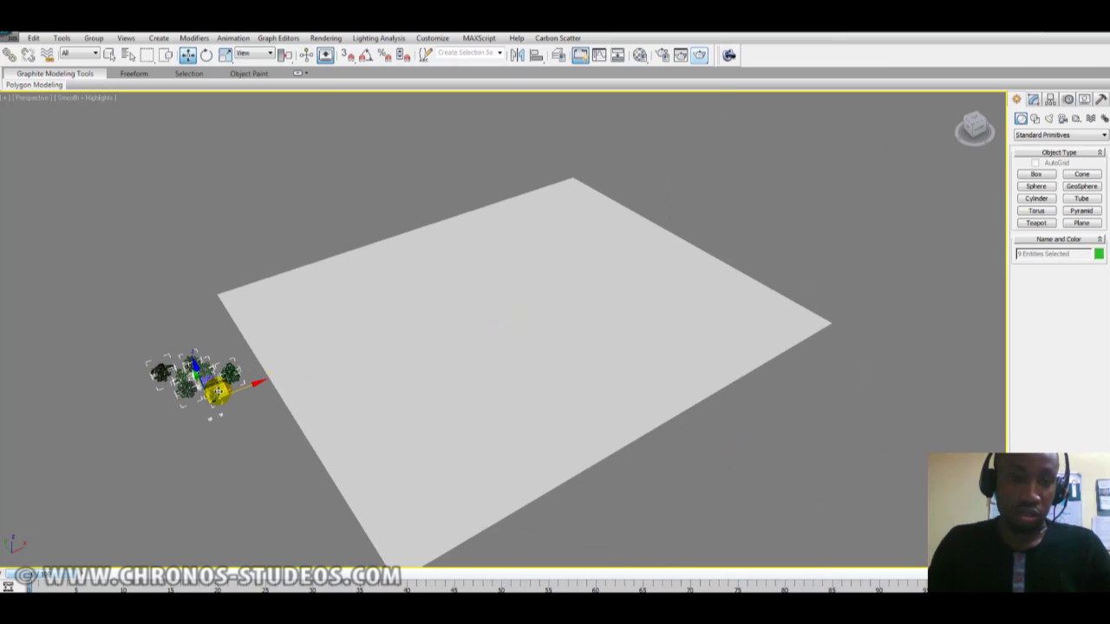
click(256, 478)
Select the ground plane and open its general population settings with Carbon Scatter's Populate objects command
alt+middle_drag(256, 478, 491, 362)
scroll(424, 374, up, 3)
click(490, 345)
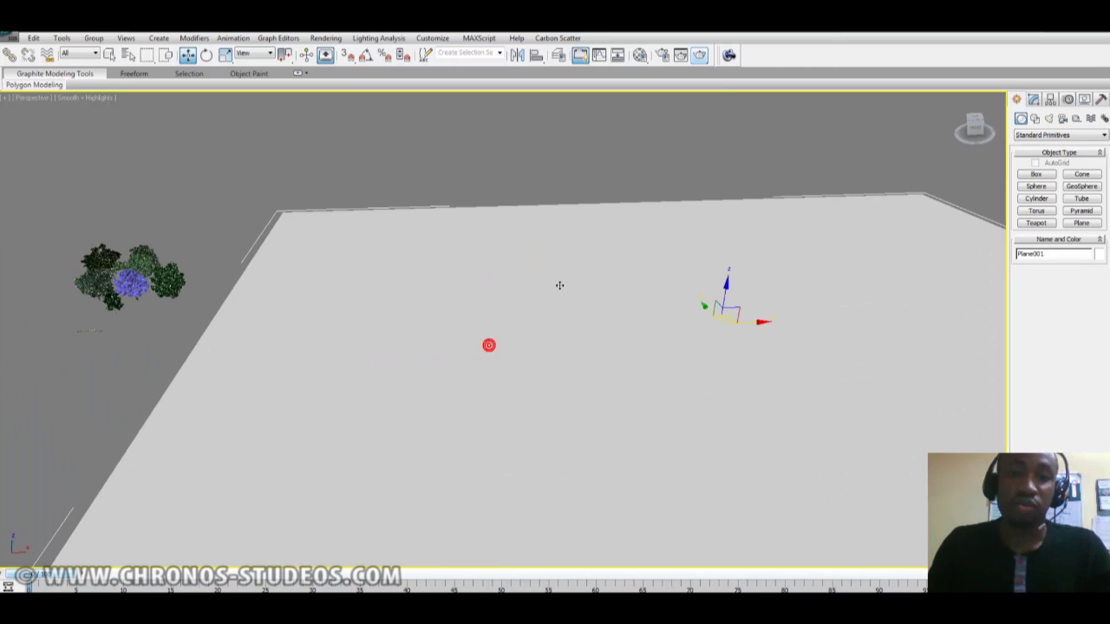
click(555, 39)
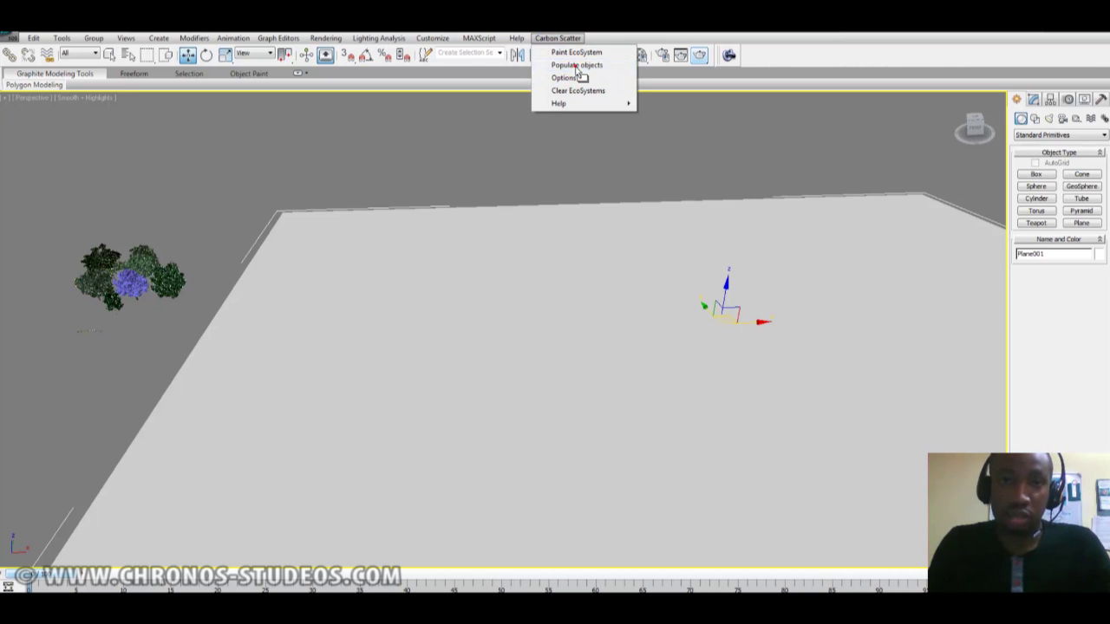
click(576, 67)
click(715, 265)
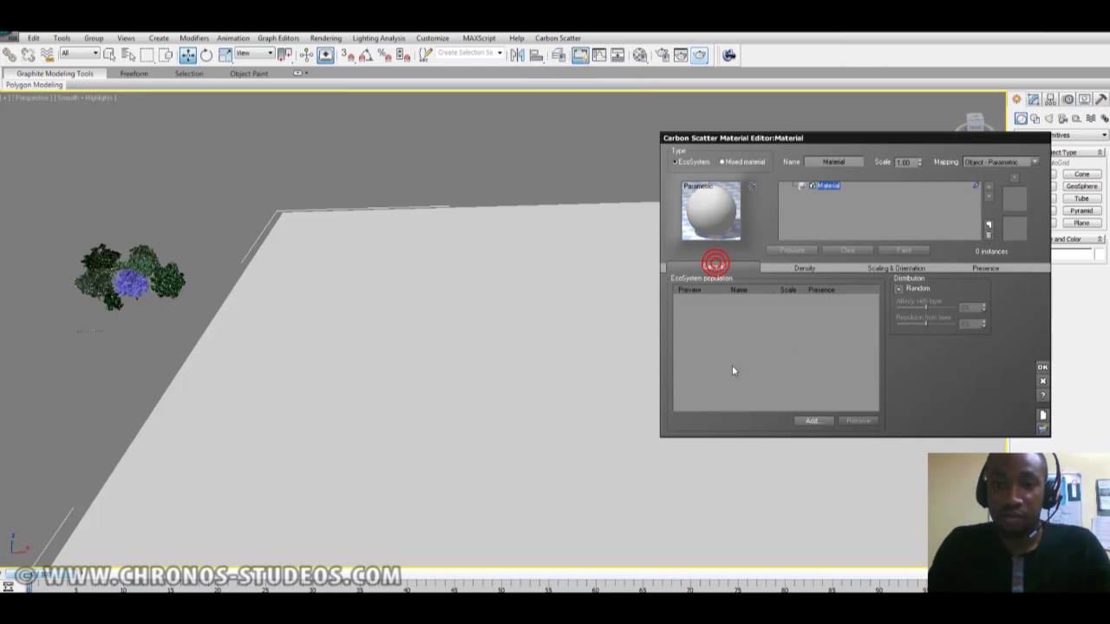
Add forest tree 8 and forest tree 6 to the EcoSystem population as native objects
click(813, 422)
click(846, 448)
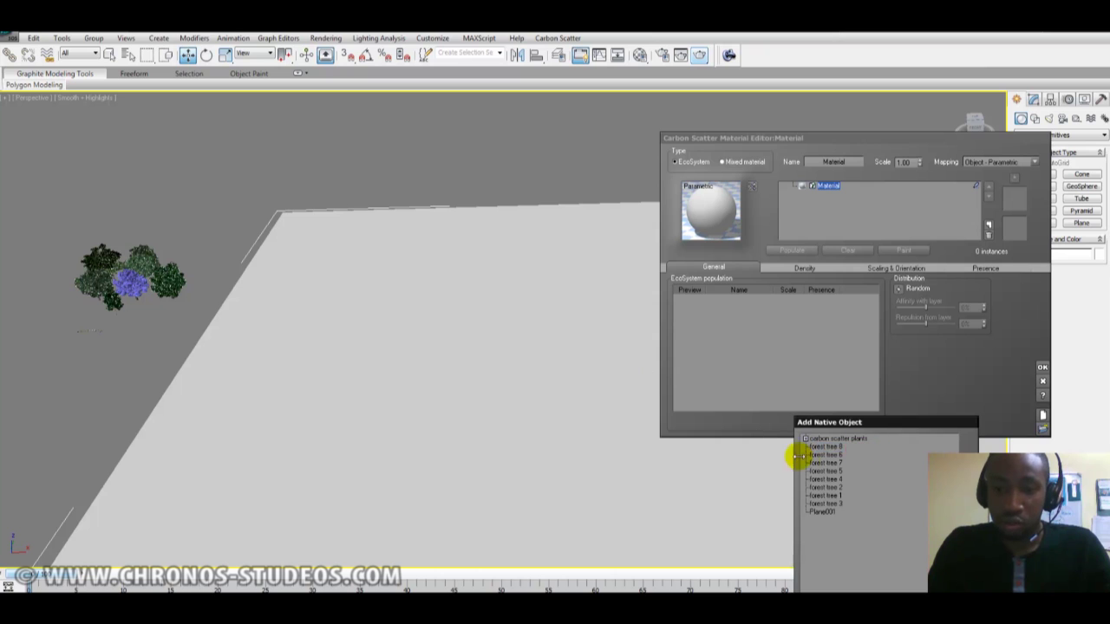
double_click(825, 447)
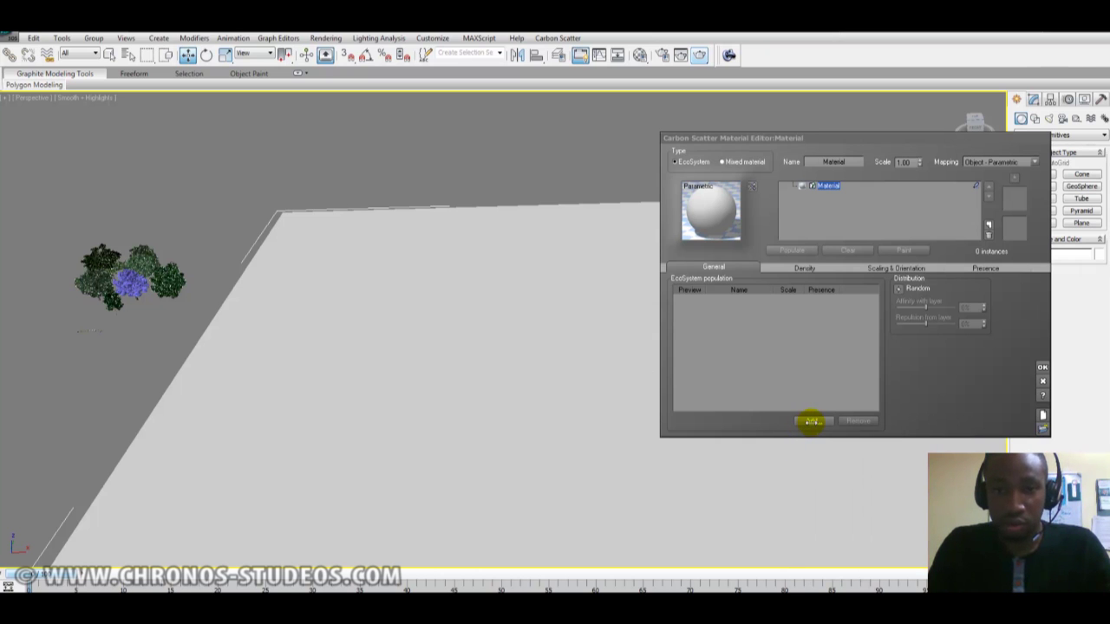
click(811, 422)
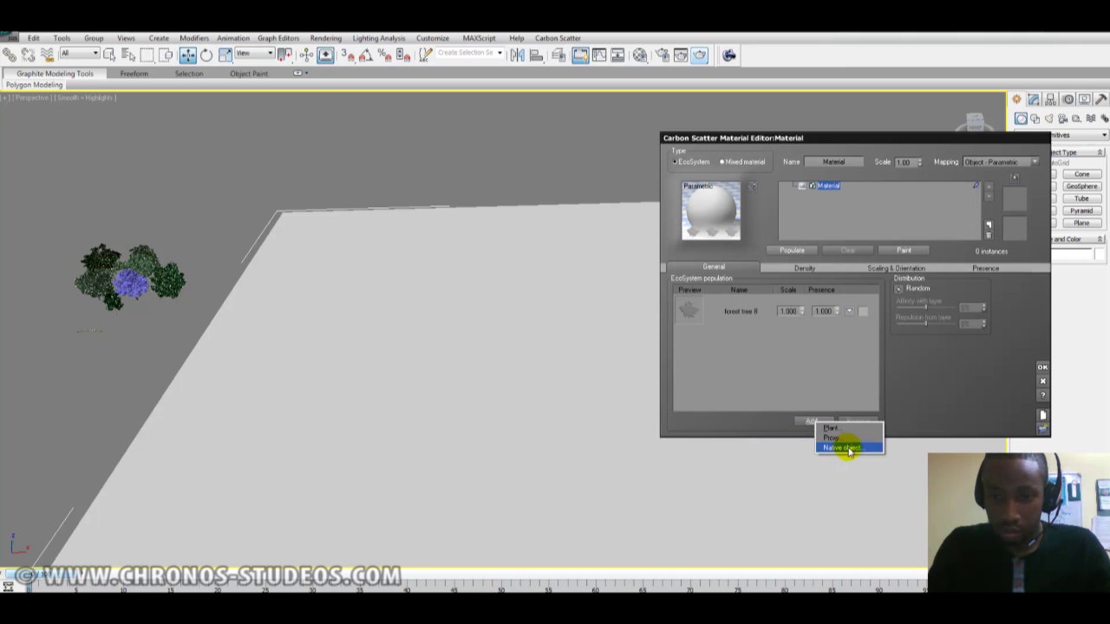
click(846, 447)
double_click(839, 455)
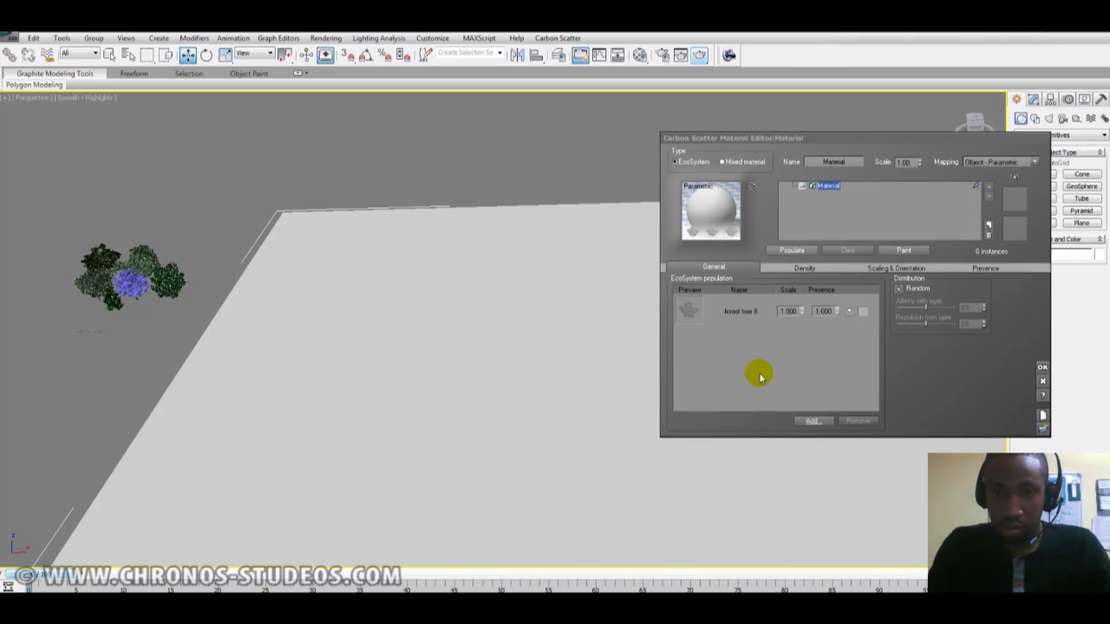
Add forest tree 7 and forest tree 5 to the EcoSystem population as native objects
click(812, 421)
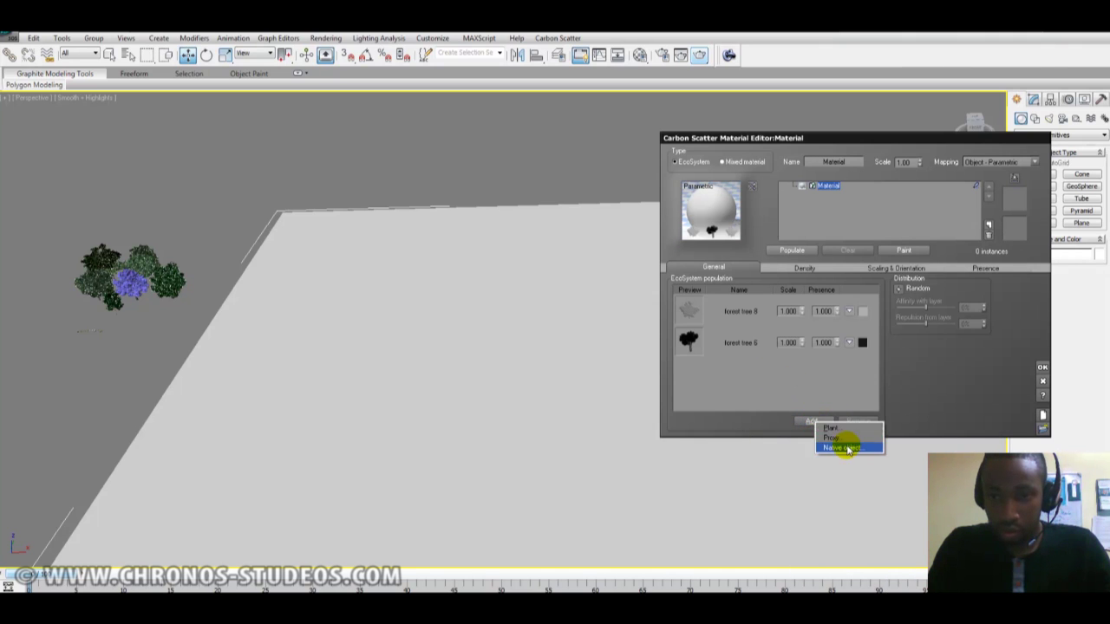
click(846, 448)
double_click(828, 463)
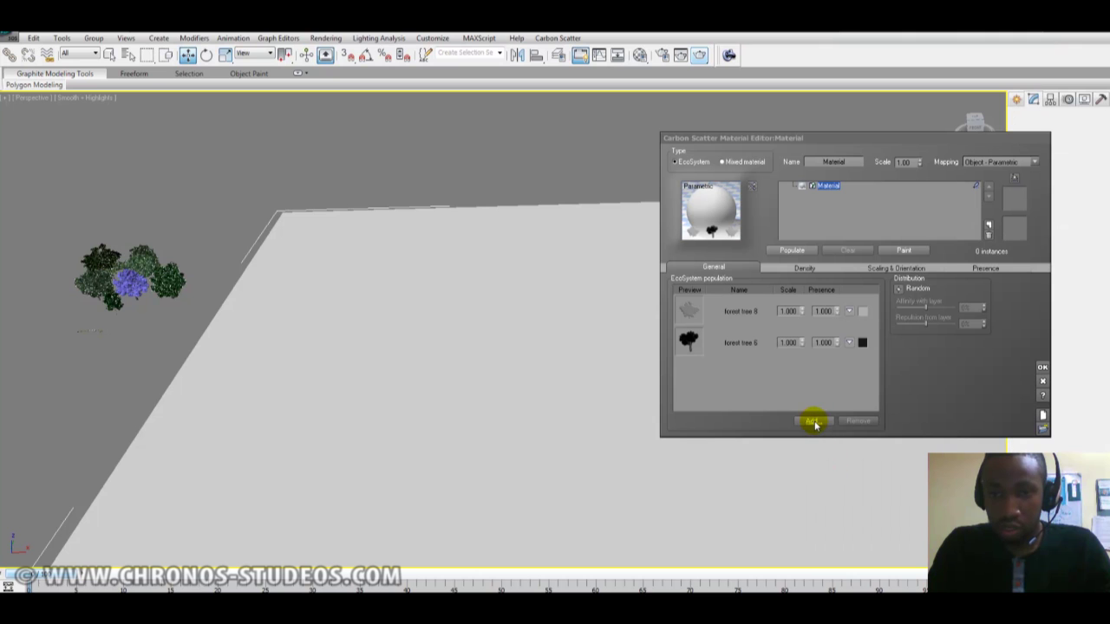
click(813, 424)
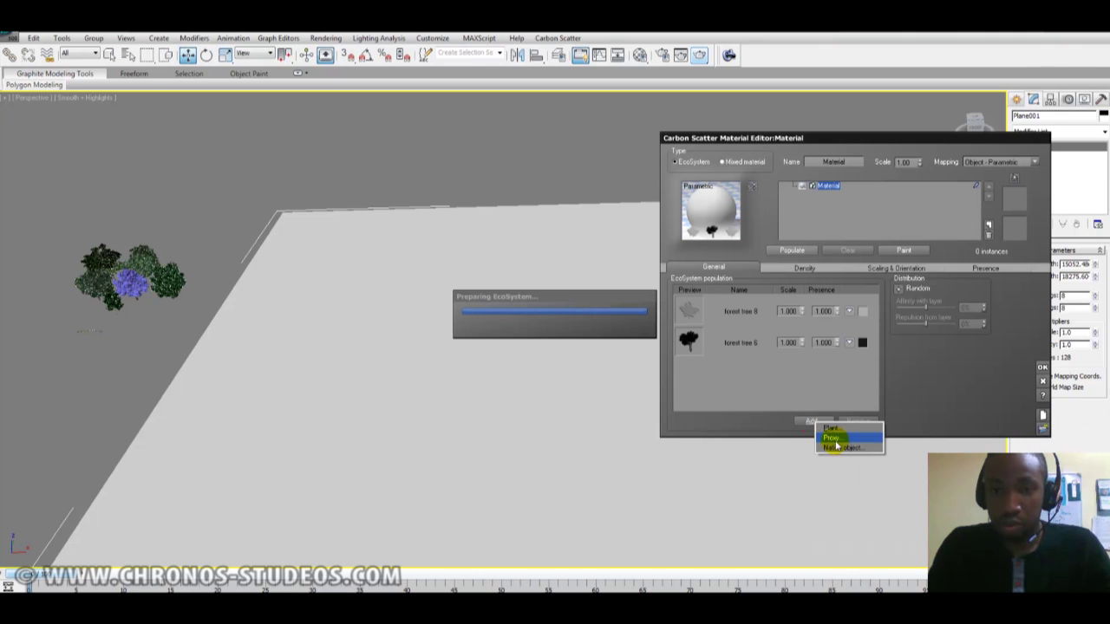
click(845, 447)
double_click(841, 471)
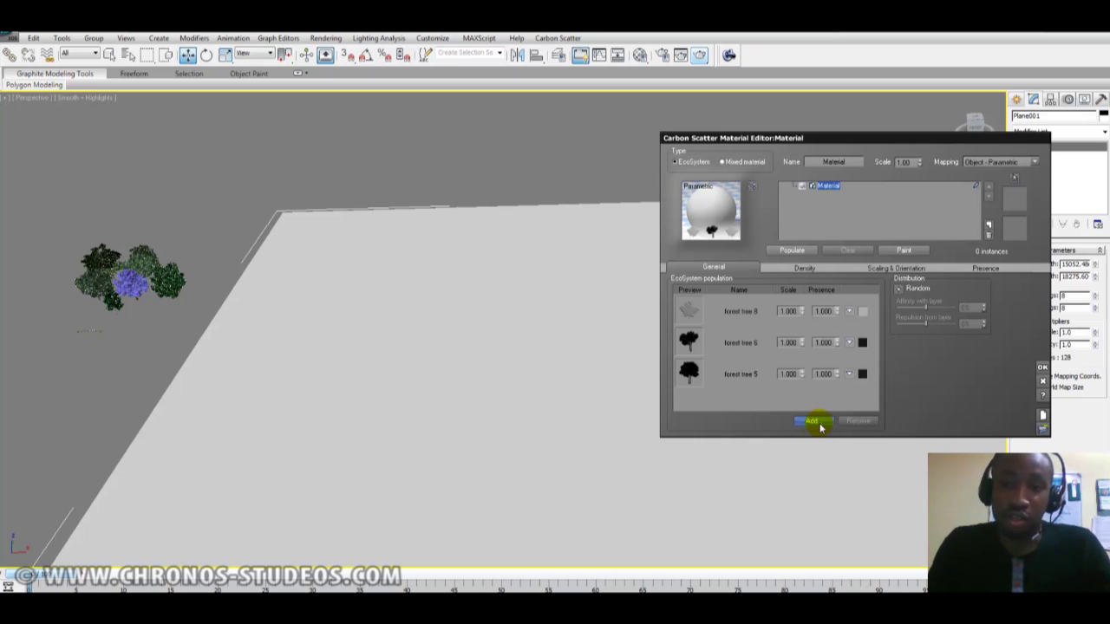
Add forest tree 4 to the EcoSystem population as a native object
click(813, 423)
click(845, 446)
click(838, 480)
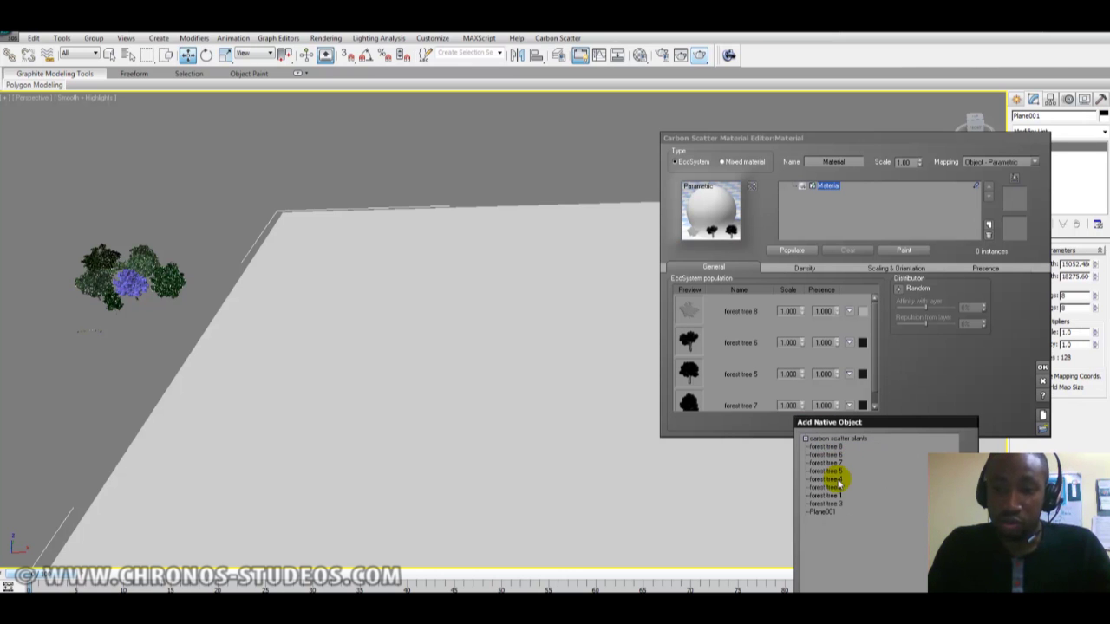
double_click(835, 479)
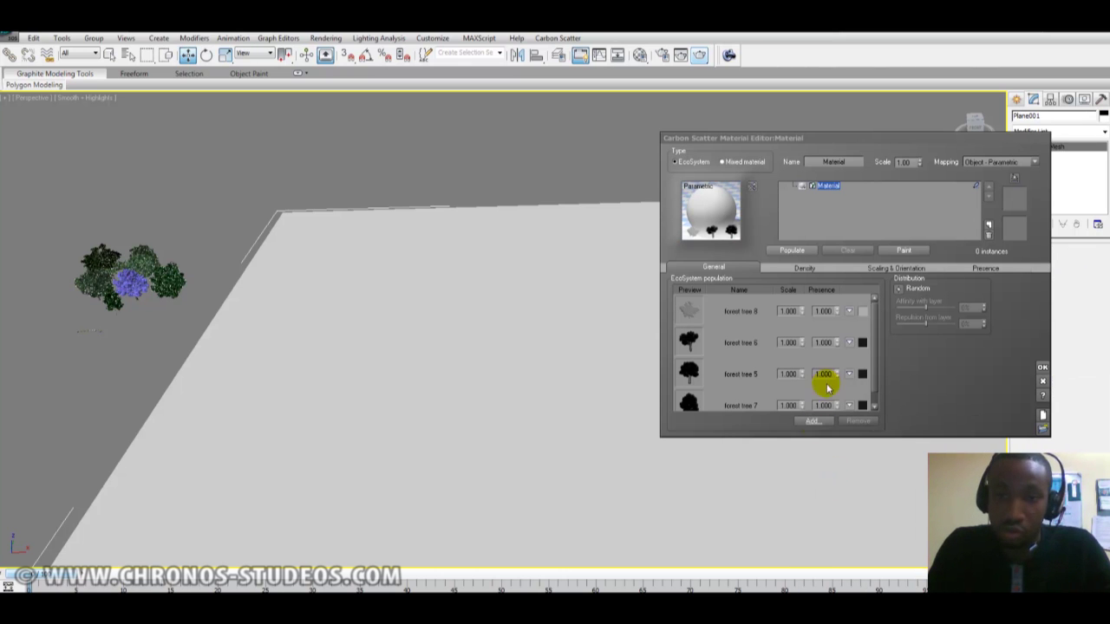
Turn off purely random distribution and drive the tree population's distribution with a Grainy Fractal function node
drag(873, 322, 873, 364)
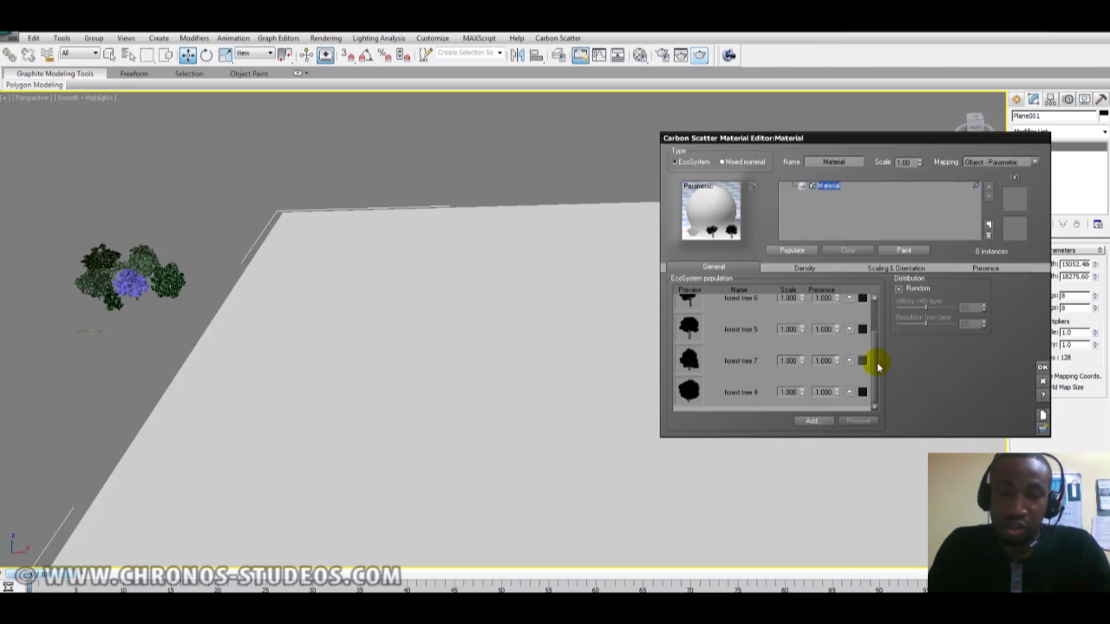
click(898, 288)
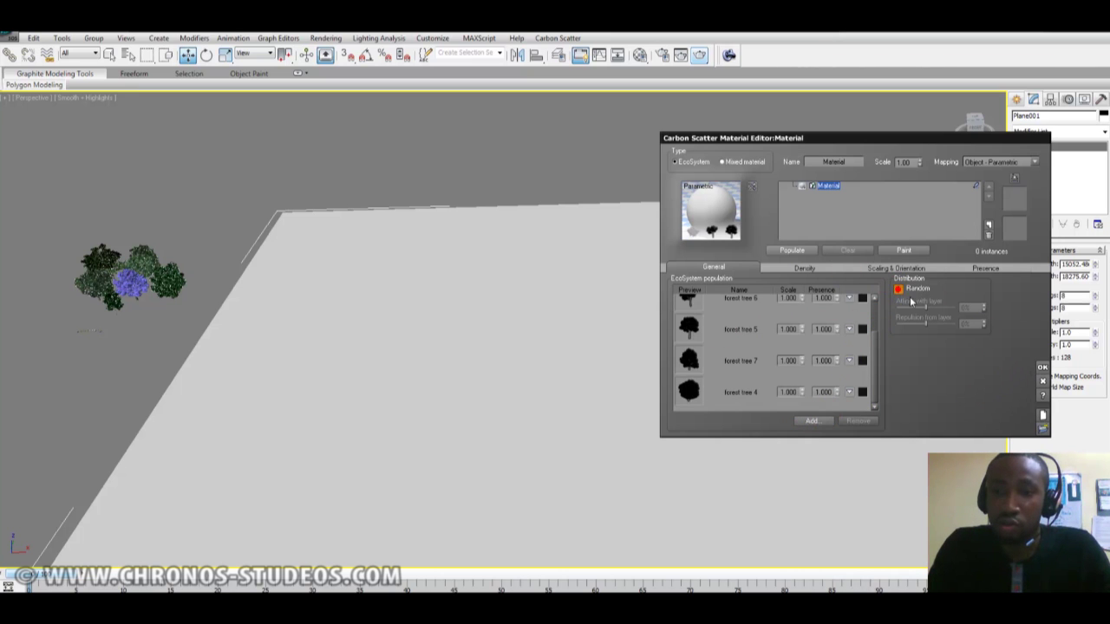
click(921, 290)
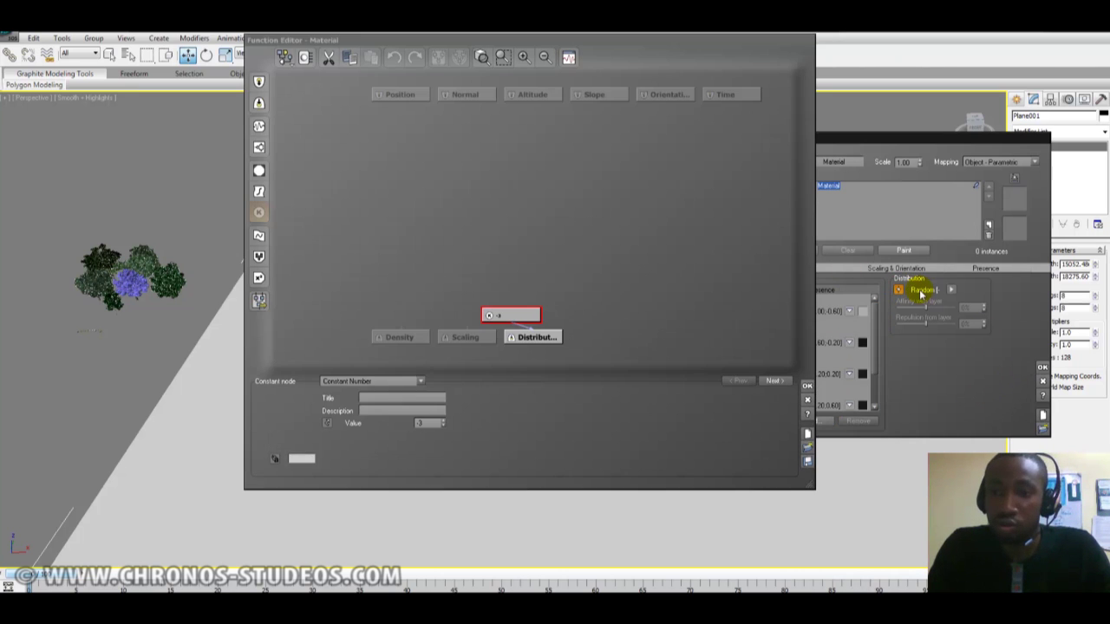
click(259, 149)
click(356, 381)
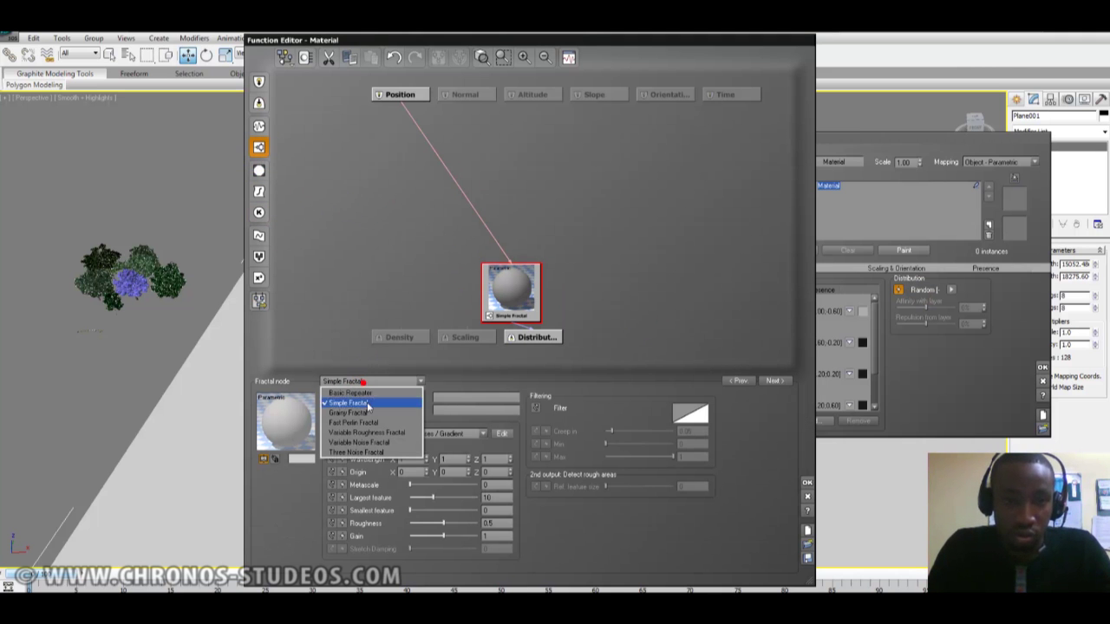
click(371, 415)
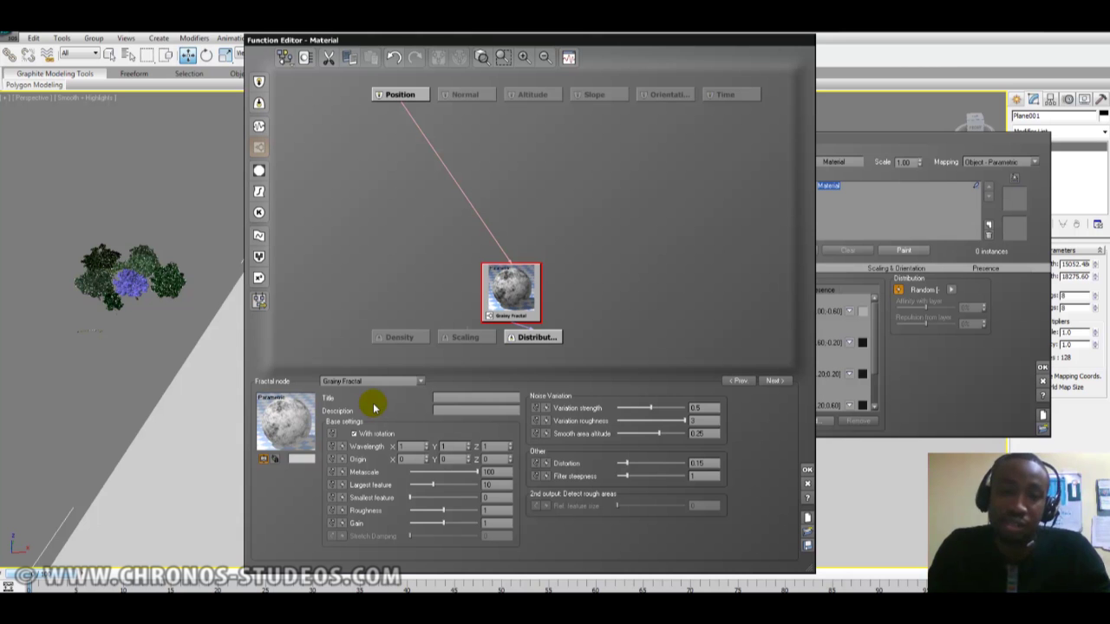
click(806, 471)
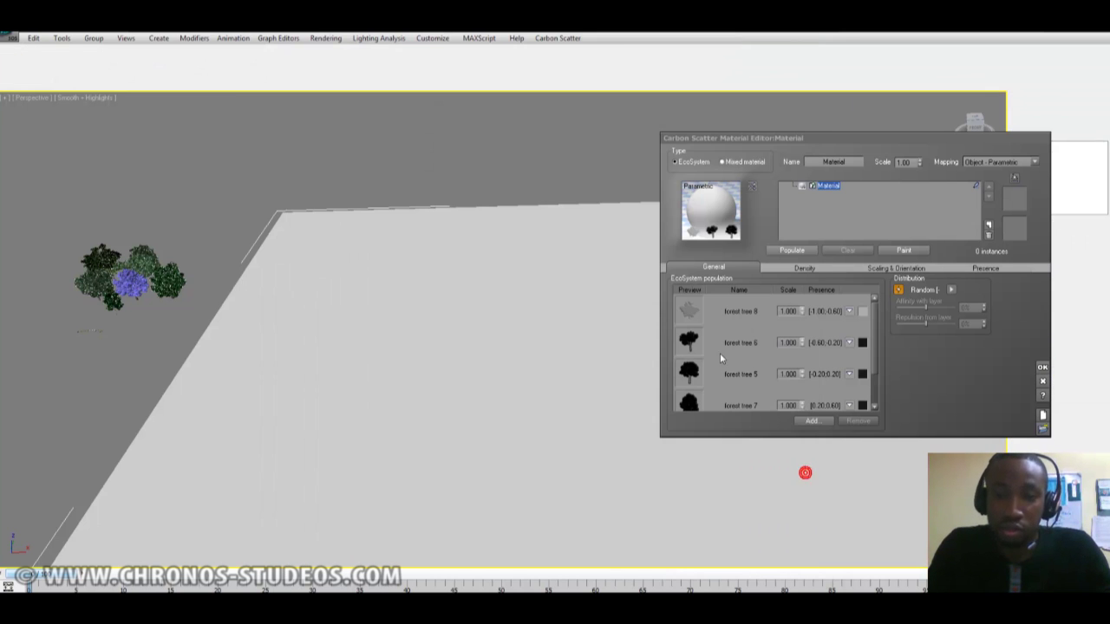
Raise the overall density to about 81%, review the scaling and presence settings, and populate the ground plane with the forest trees
click(787, 276)
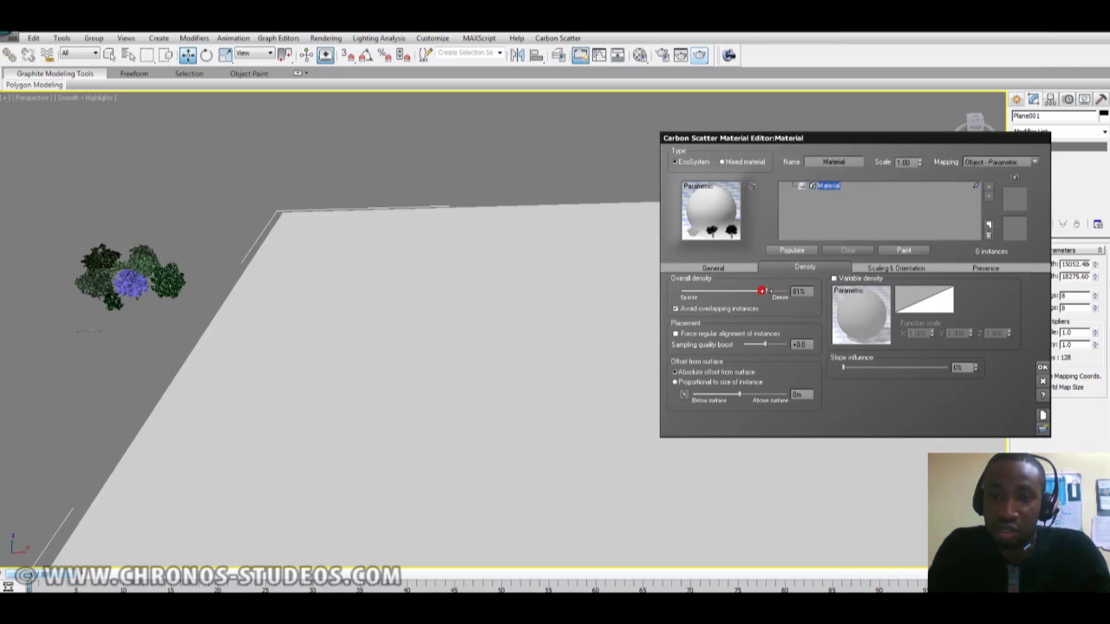
click(889, 267)
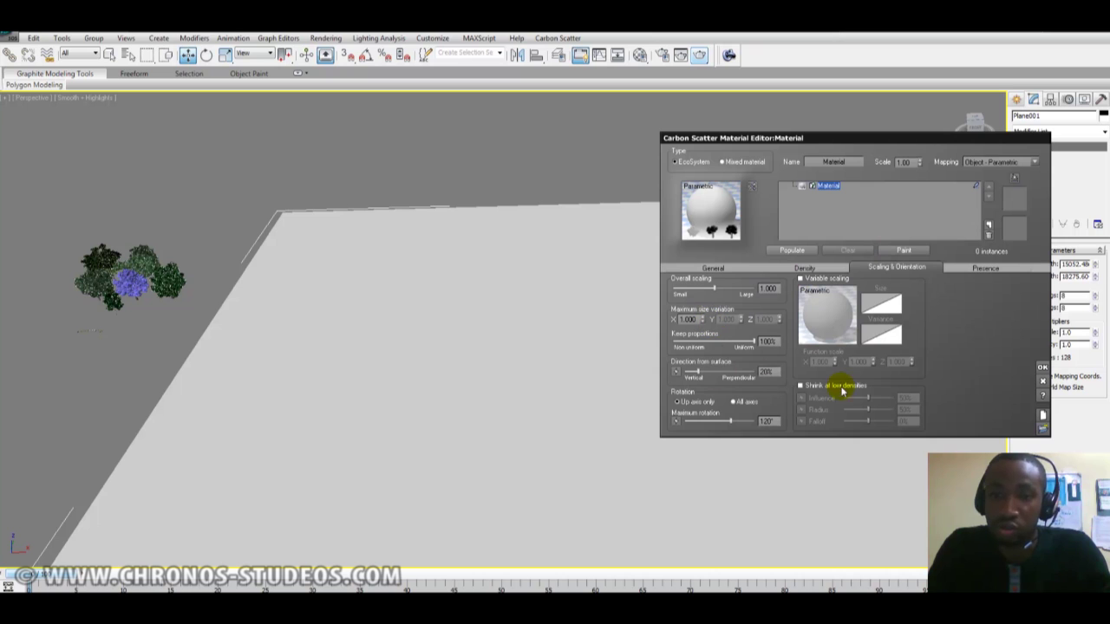
click(978, 269)
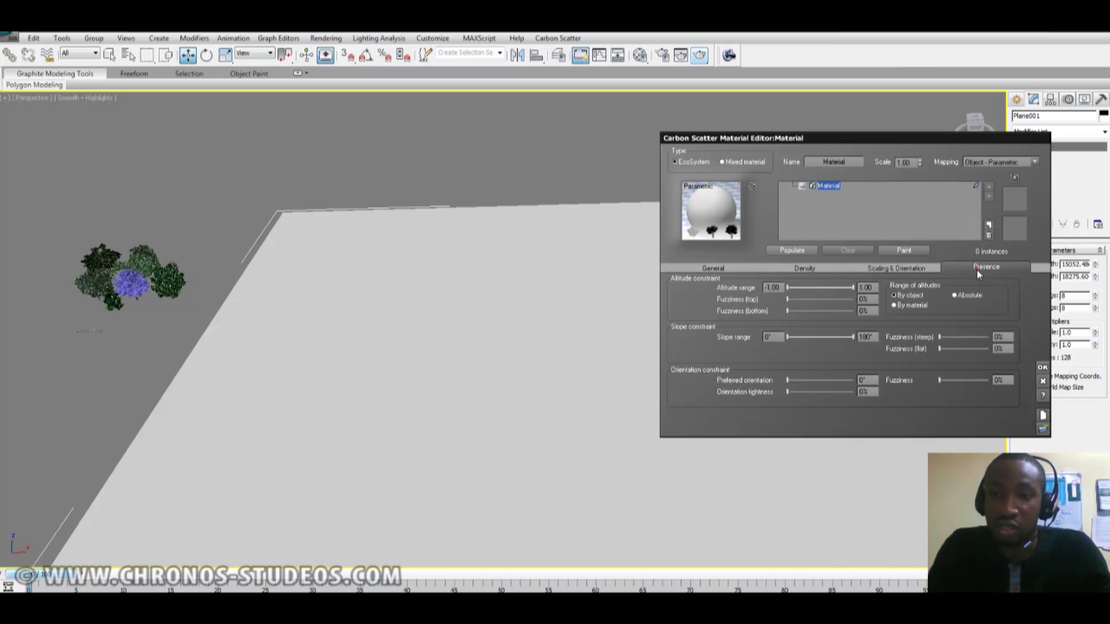
click(738, 268)
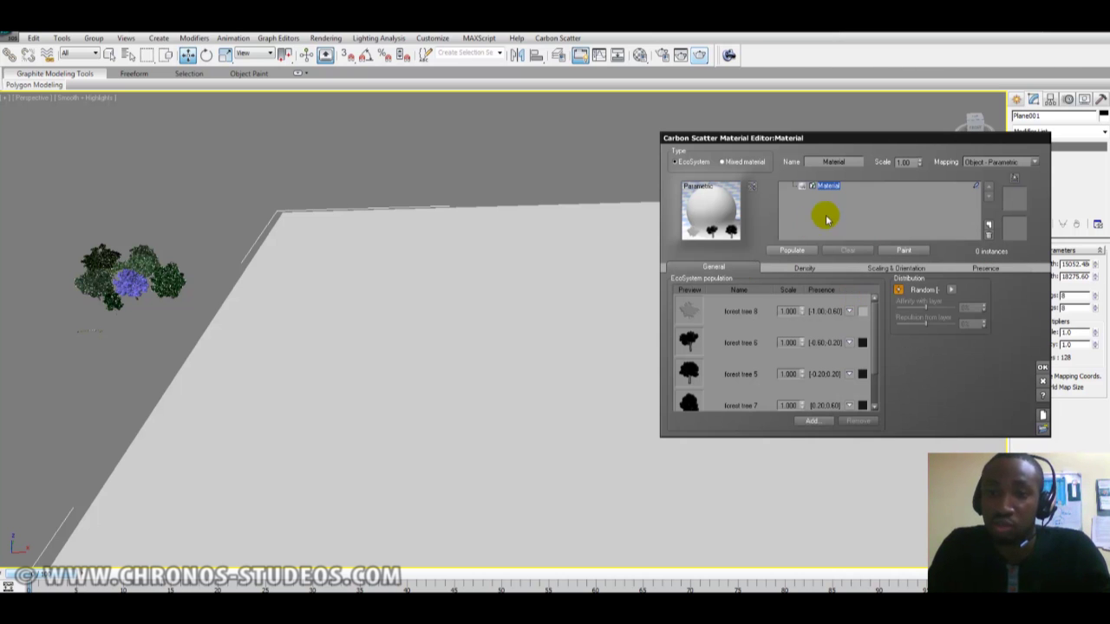
click(789, 251)
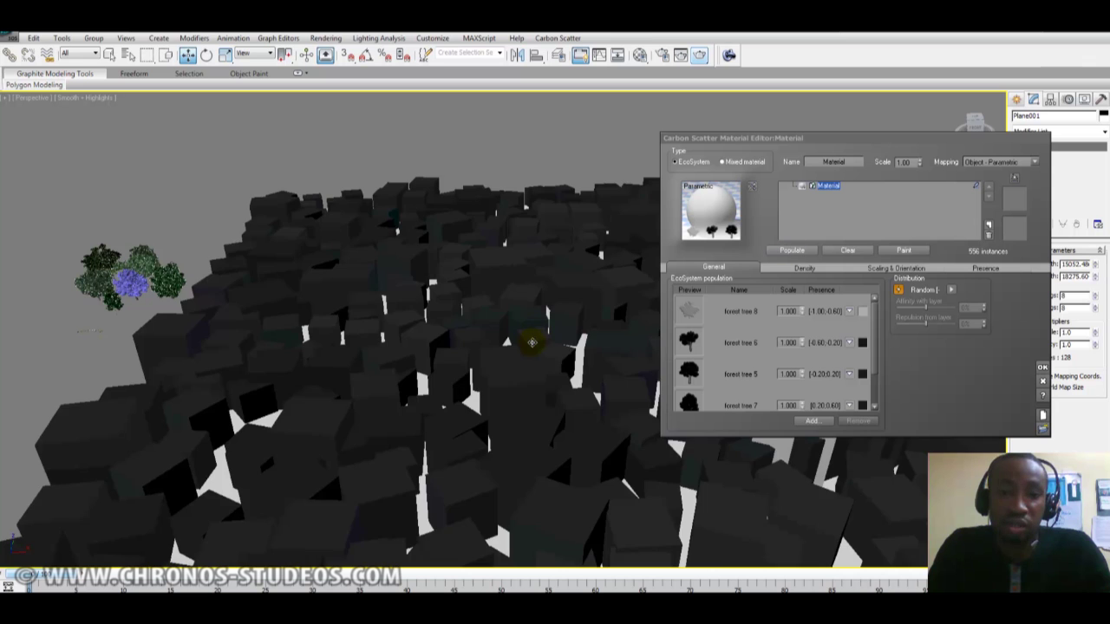
Frame the populated plane from a closer, elevated angle and start a production render of the perspective view
middle_drag(447, 342, 391, 316)
scroll(488, 372, down, 4)
alt+middle_drag(488, 372, 323, 389)
scroll(464, 406, up, 2)
scroll(465, 406, up, 2)
alt+middle_drag(465, 405, 612, 208)
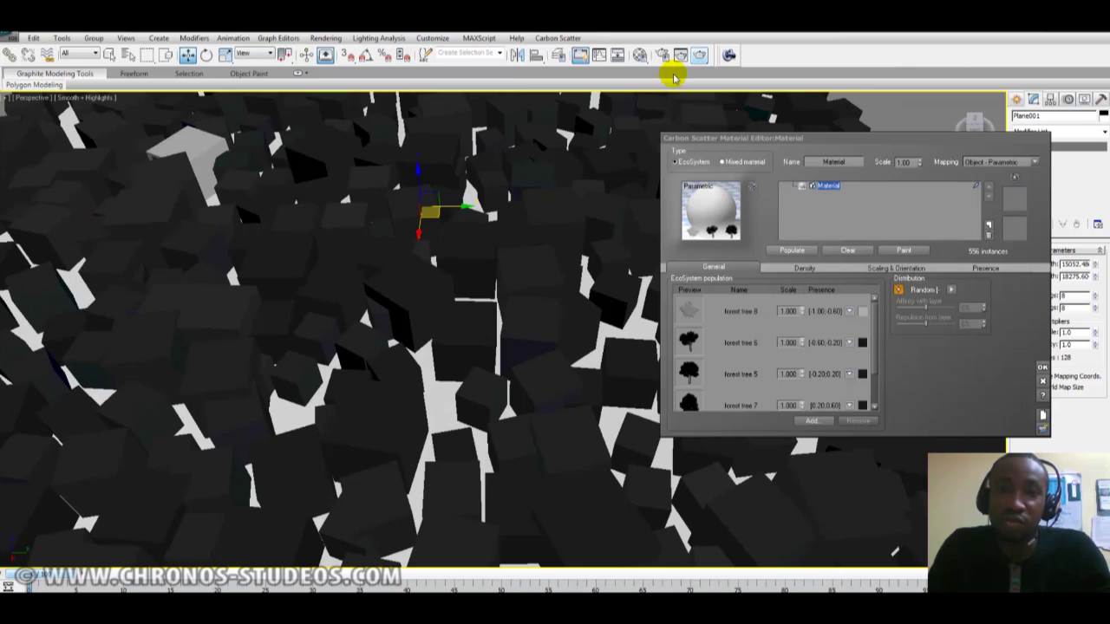
click(699, 54)
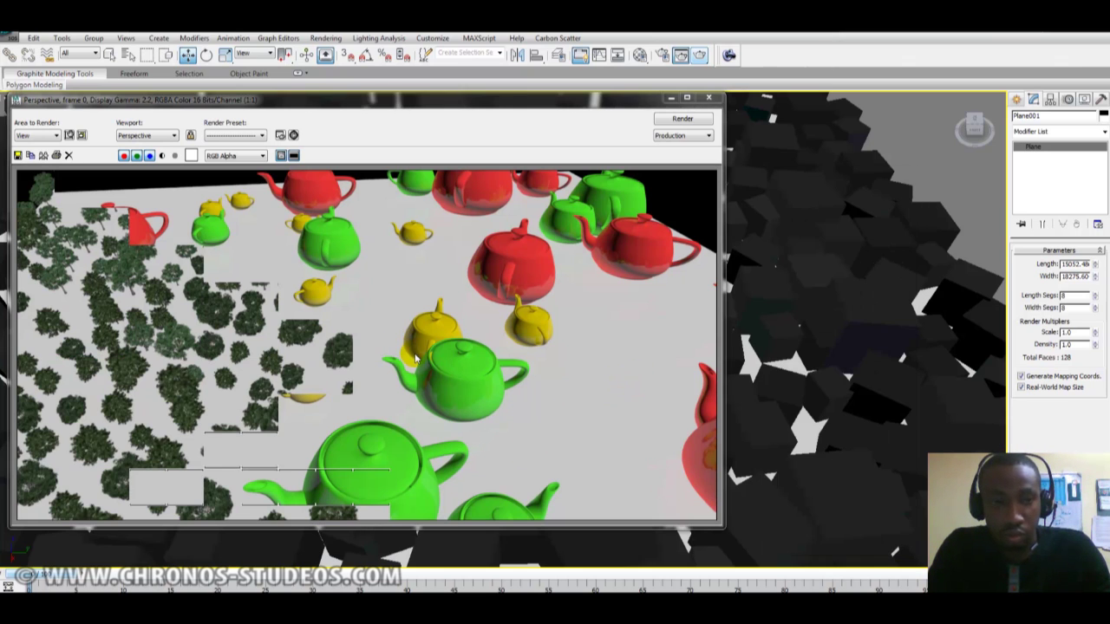
Inspect the partial forest render in the rendered frame window and close it
drag(260, 106, 482, 106)
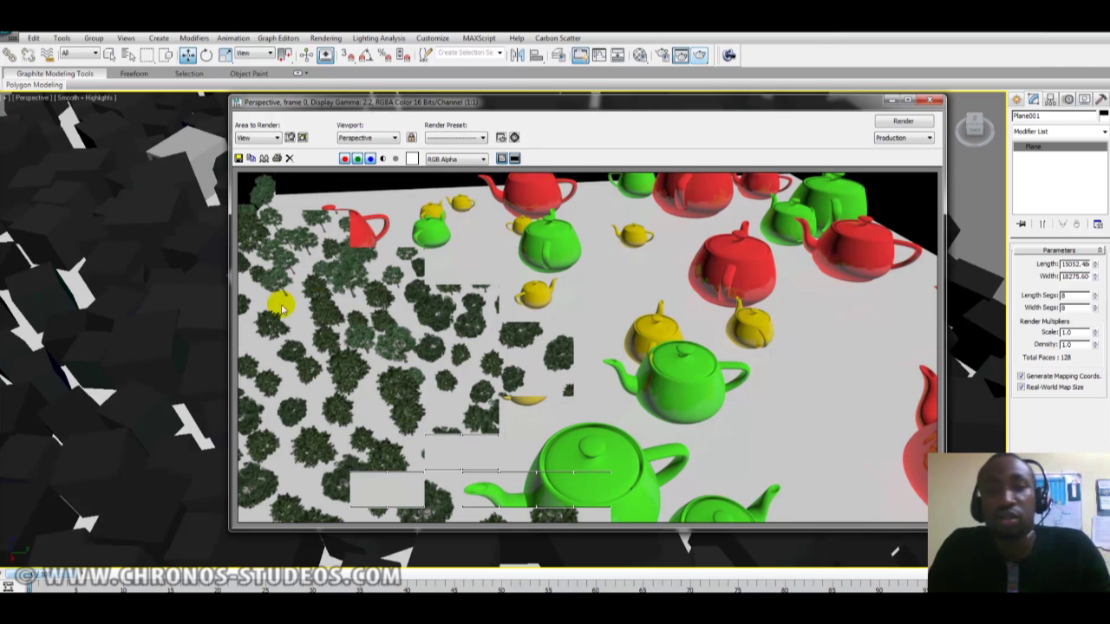
scroll(424, 367, down, 1)
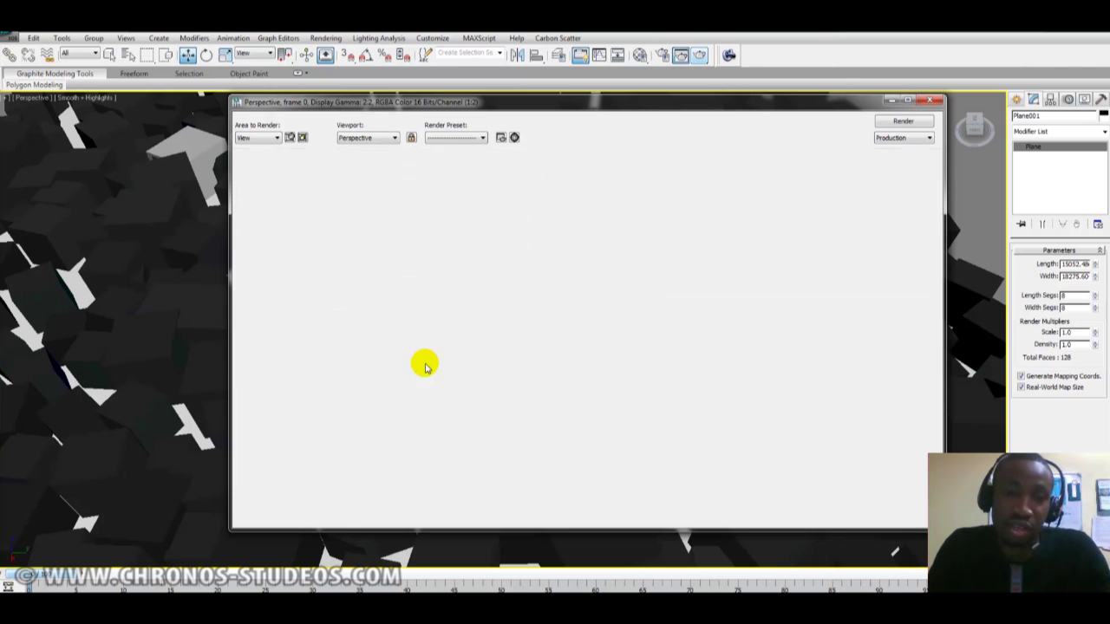
scroll(569, 353, up, 1)
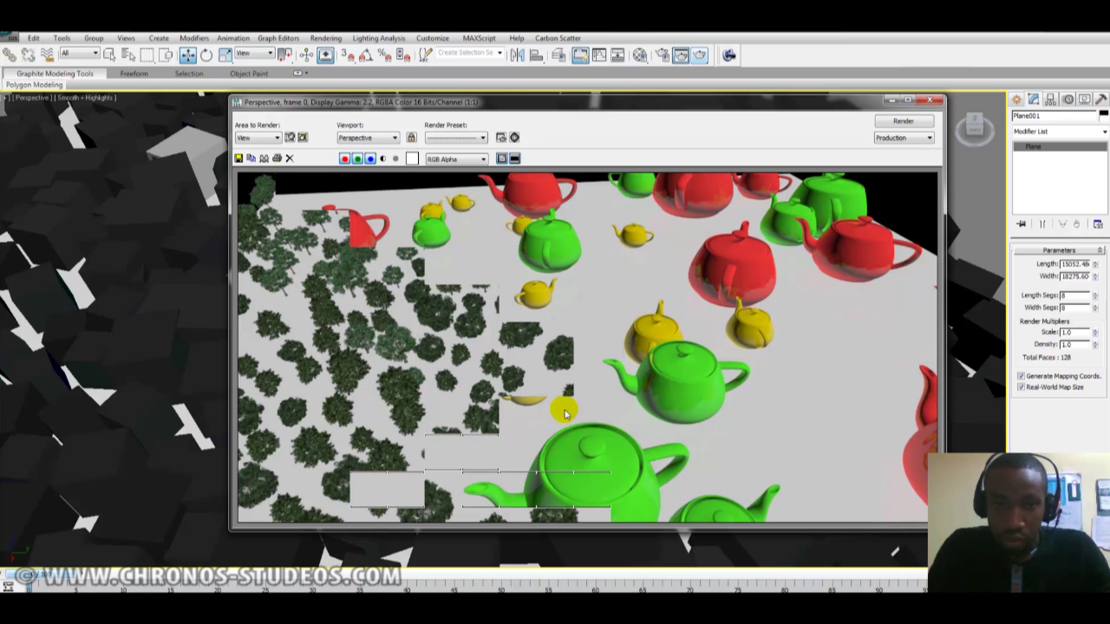
click(930, 100)
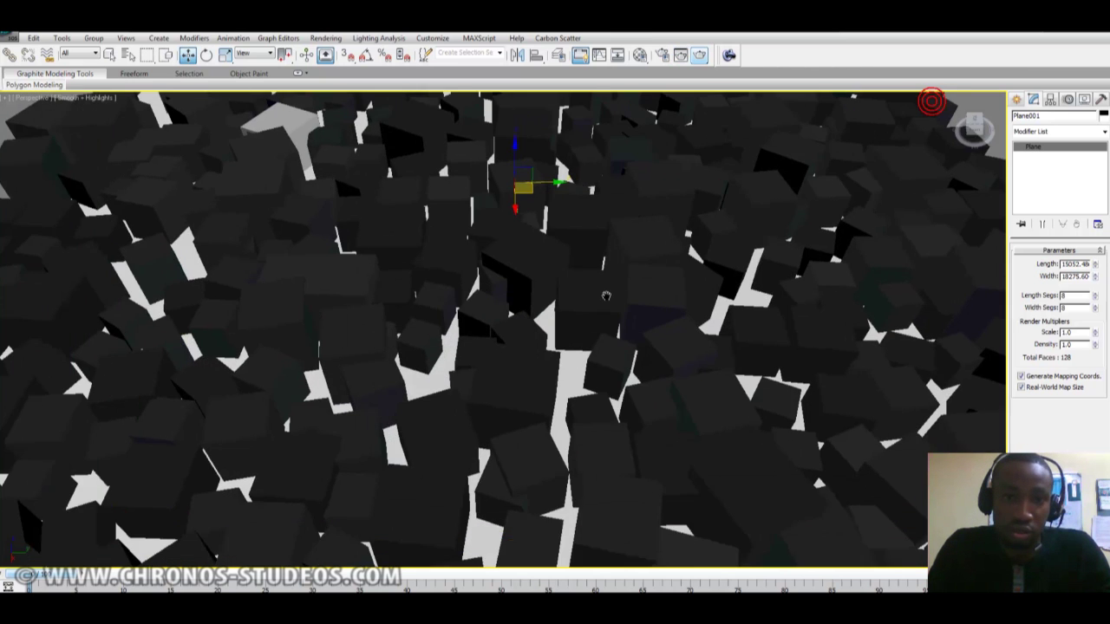
Reframe the populated plane from another side, open the V-Ray render setup and render the perspective view again
scroll(564, 327, down, 3)
alt+middle_drag(564, 327, 416, 347)
scroll(600, 336, up, 1)
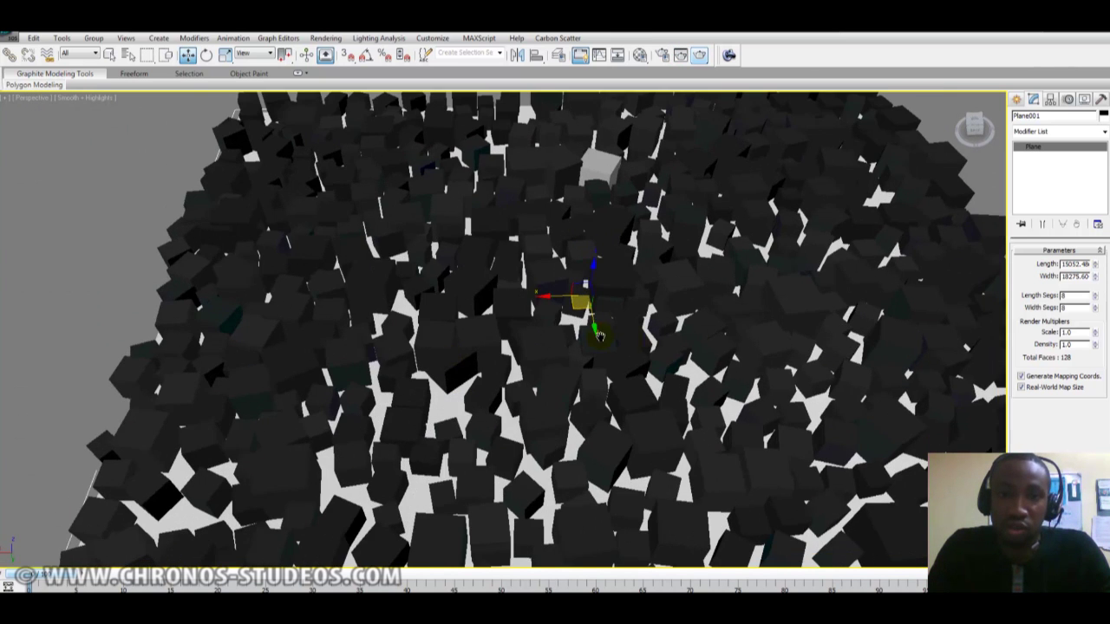
middle_drag(632, 342, 553, 331)
scroll(553, 331, up, 3)
click(660, 53)
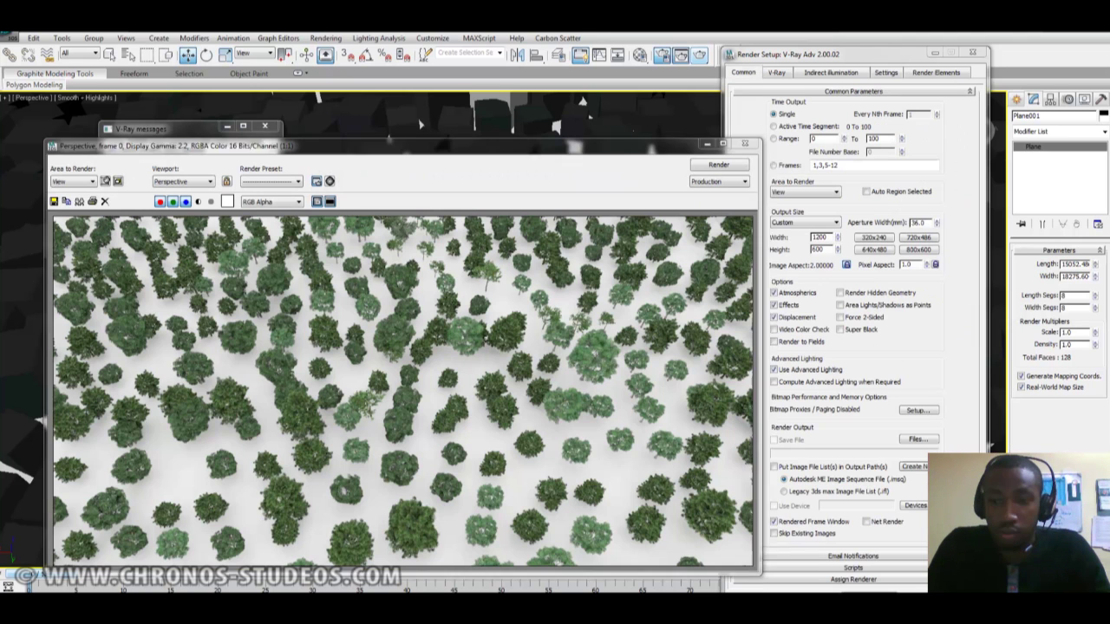
Compare the finished forest render with the box placeholders covering the whole plane in the viewport
drag(548, 148, 656, 123)
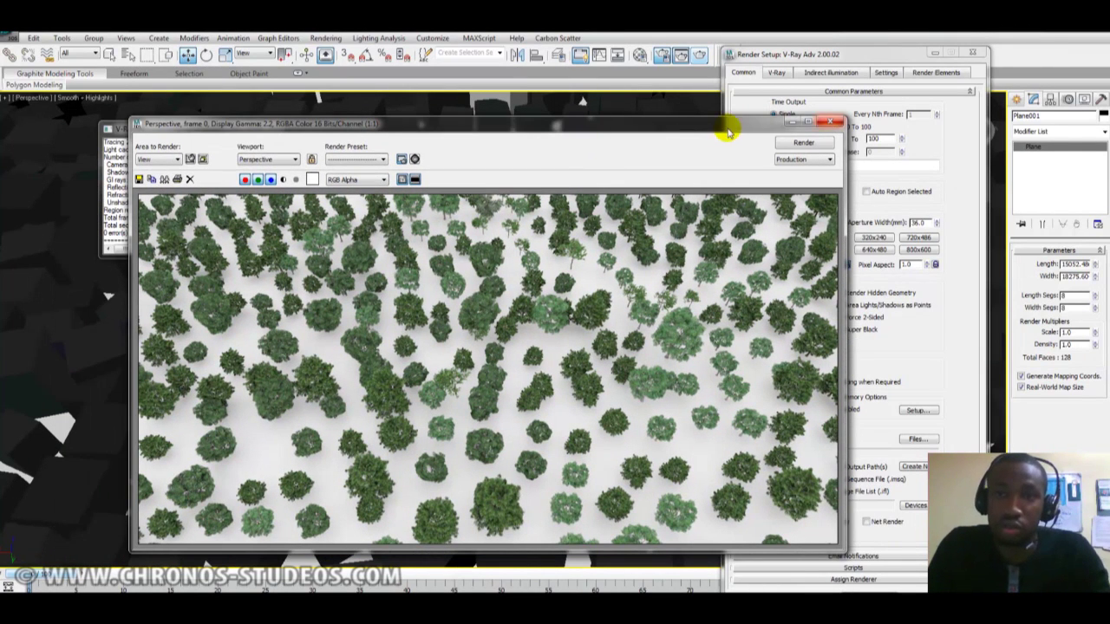
drag(722, 129, 954, 234)
click(277, 127)
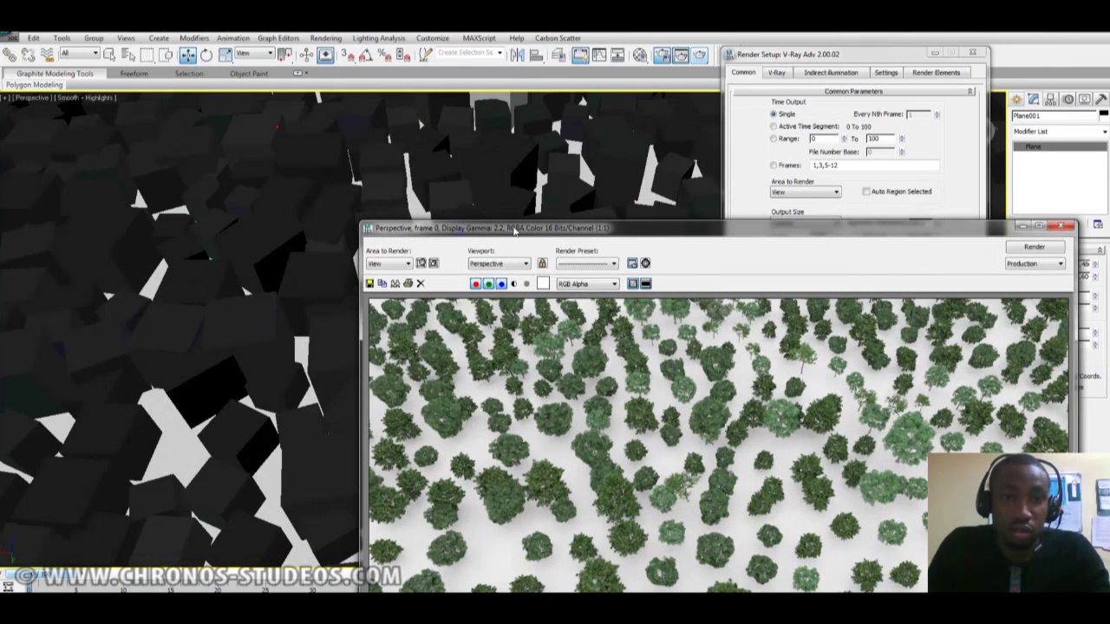
drag(390, 227, 561, 136)
scroll(314, 289, down, 6)
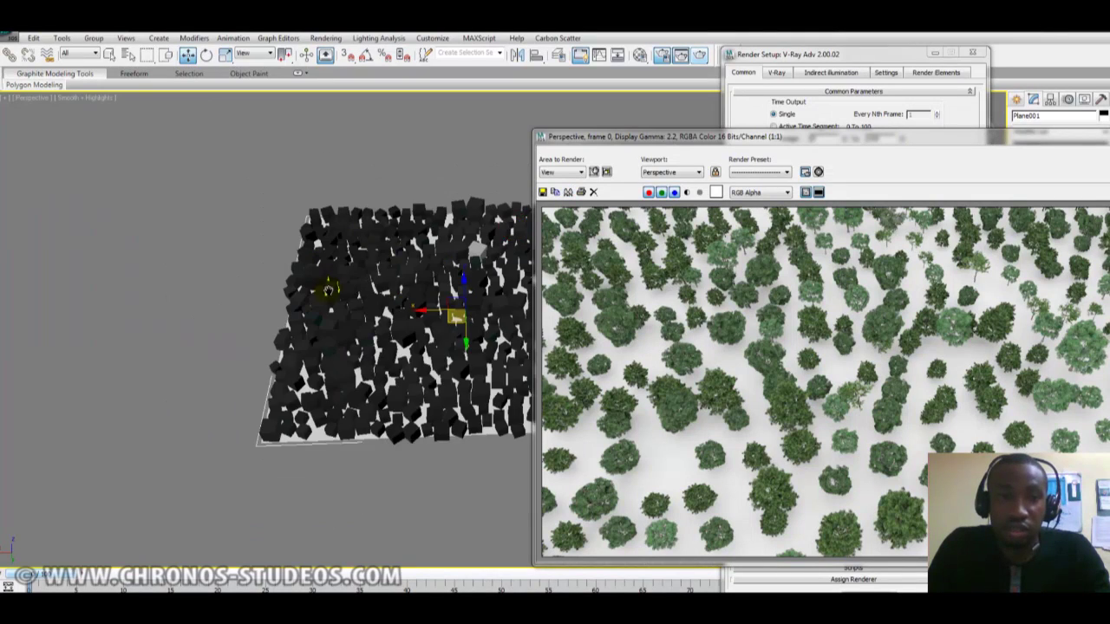
scroll(315, 289, up, 1)
drag(823, 139, 708, 154)
drag(799, 152, 705, 142)
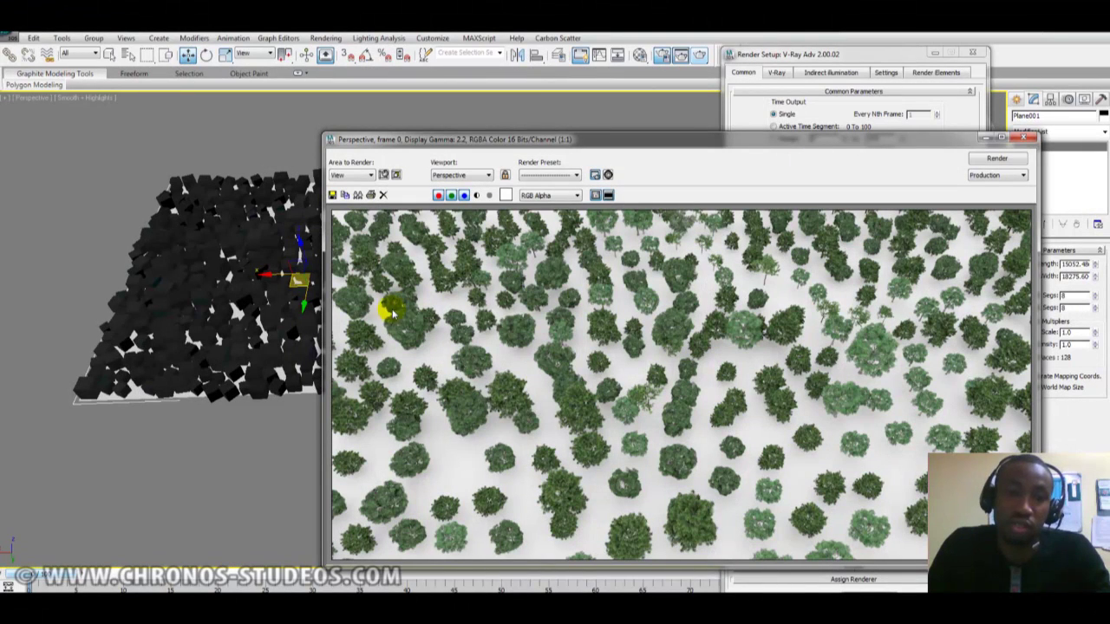
drag(620, 160, 859, 158)
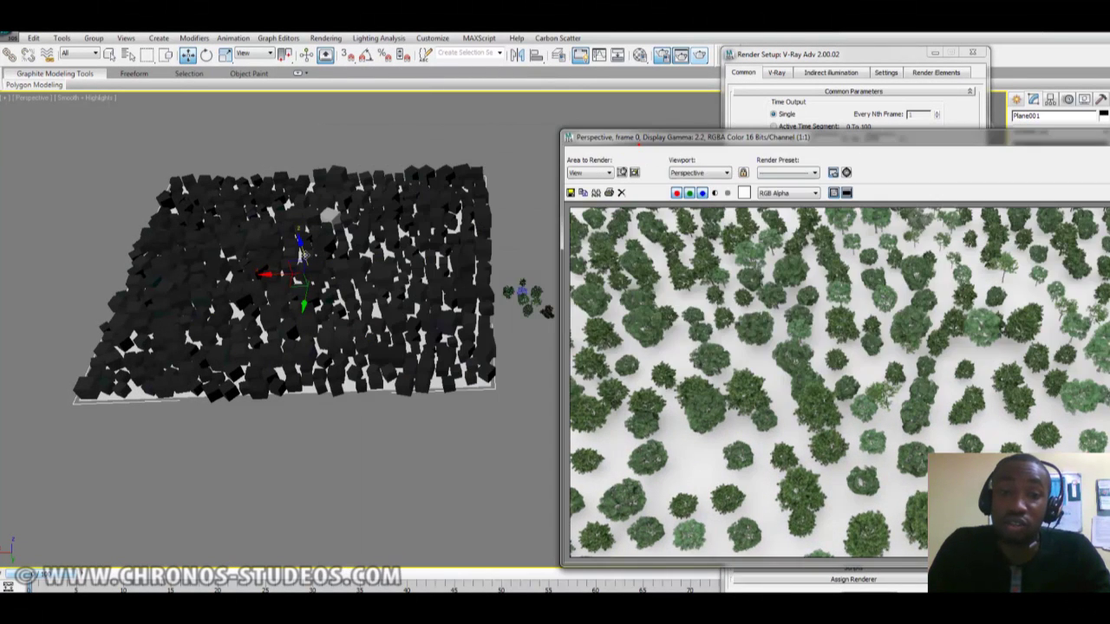
click(639, 145)
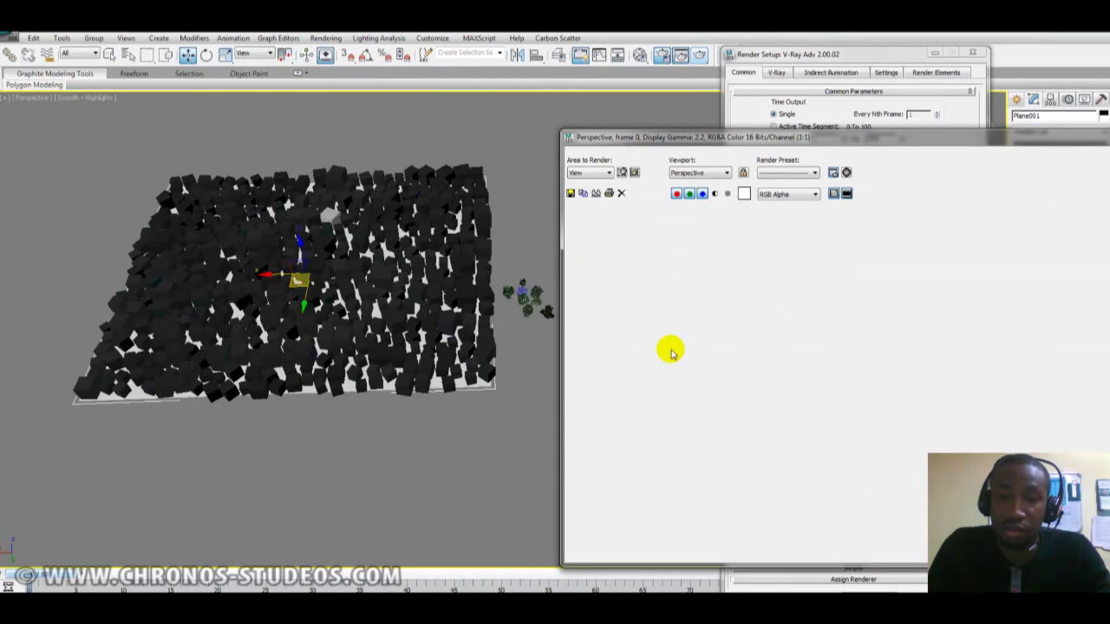
Examine the spread and variety of the trees in the forest render, and close the rendered frame window
scroll(773, 340, down, 1)
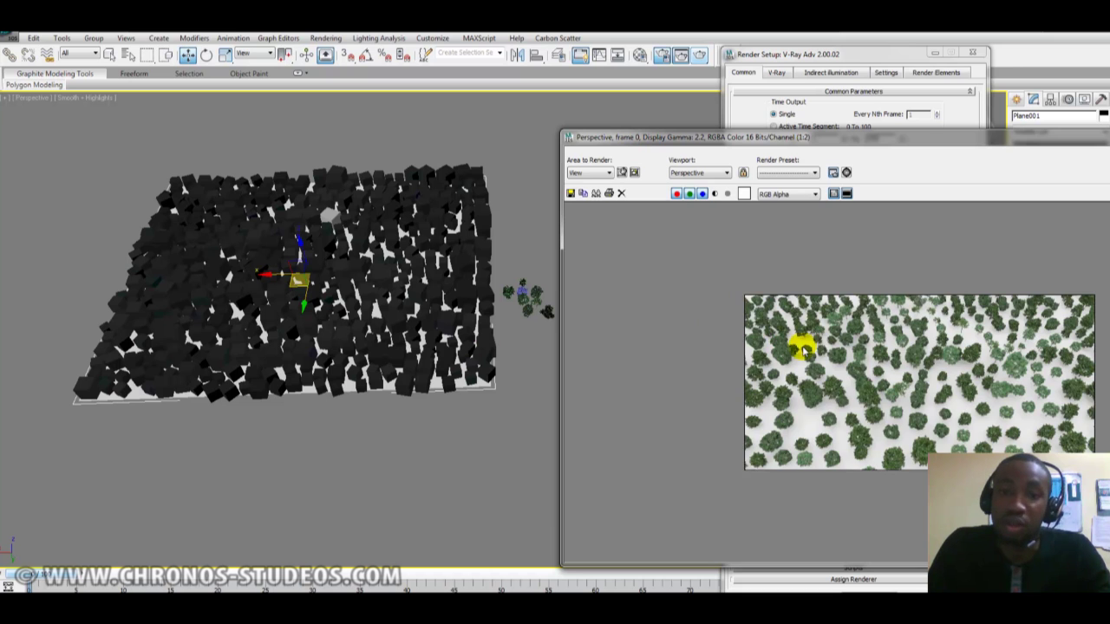
scroll(872, 345, up, 1)
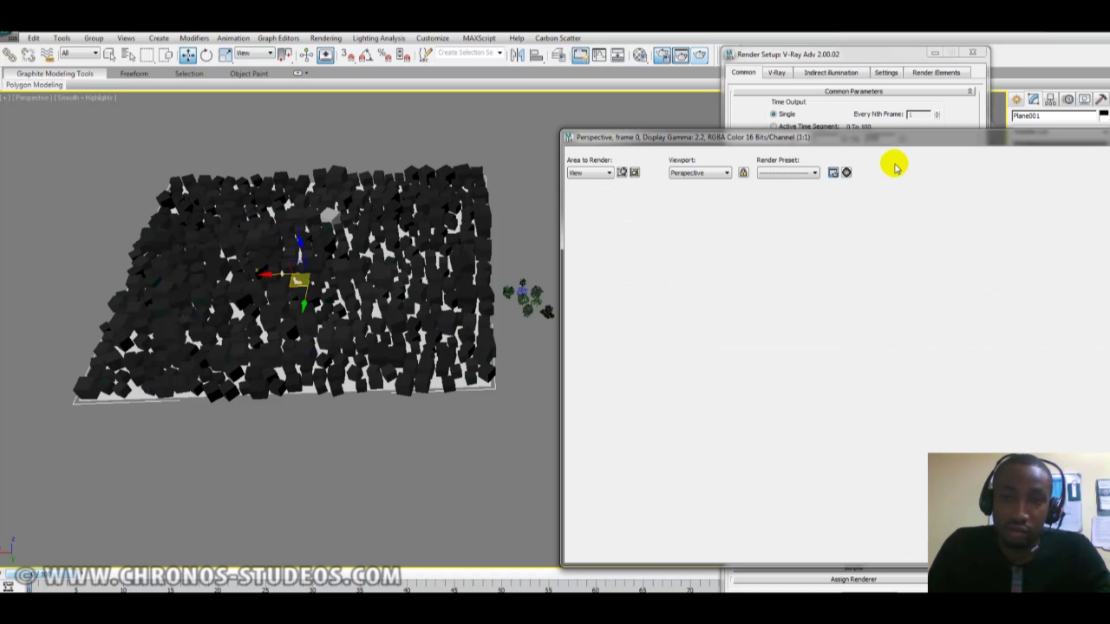
drag(902, 137, 838, 132)
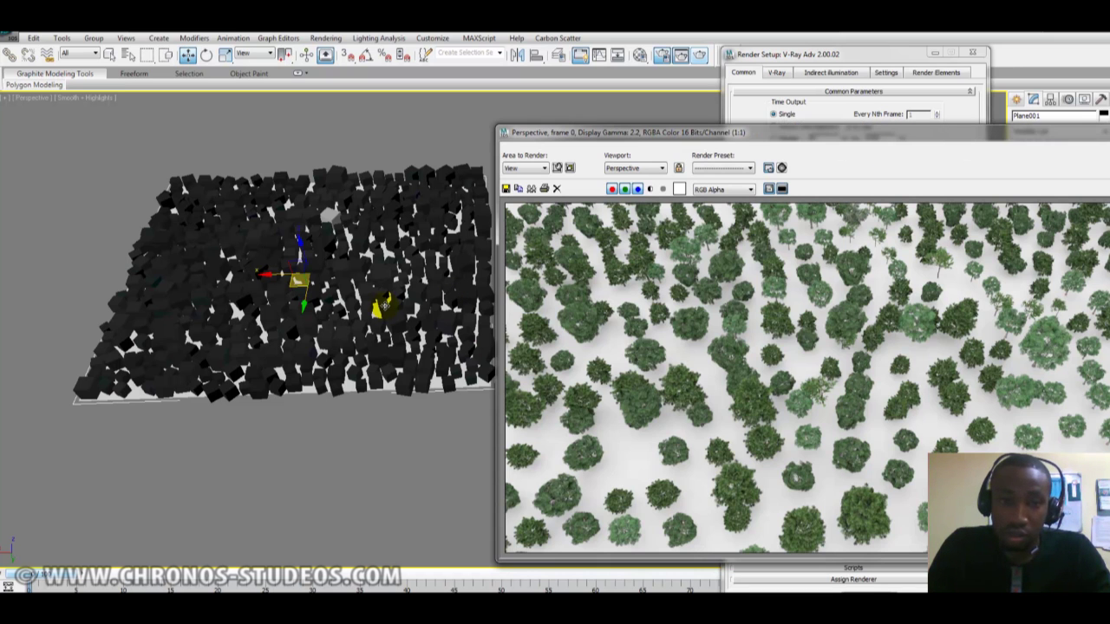
middle_drag(385, 305, 401, 322)
scroll(401, 322, up, 3)
drag(1013, 131, 789, 133)
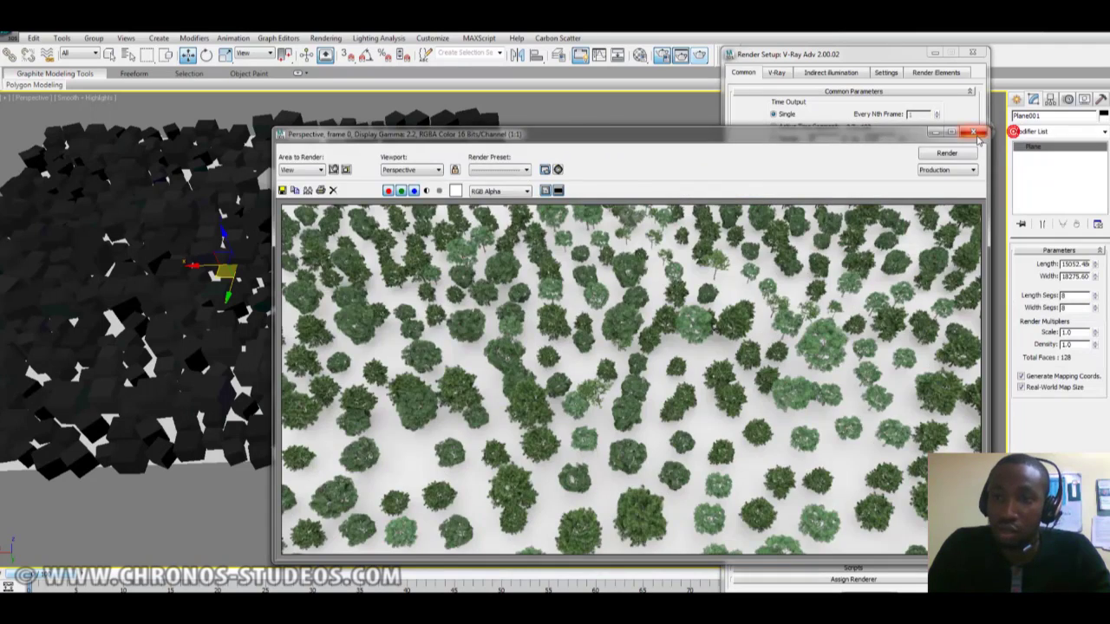
click(974, 134)
Reopen the plane's Carbon Scatter population settings and clear all scattered tree instances
scroll(592, 102, up, 4)
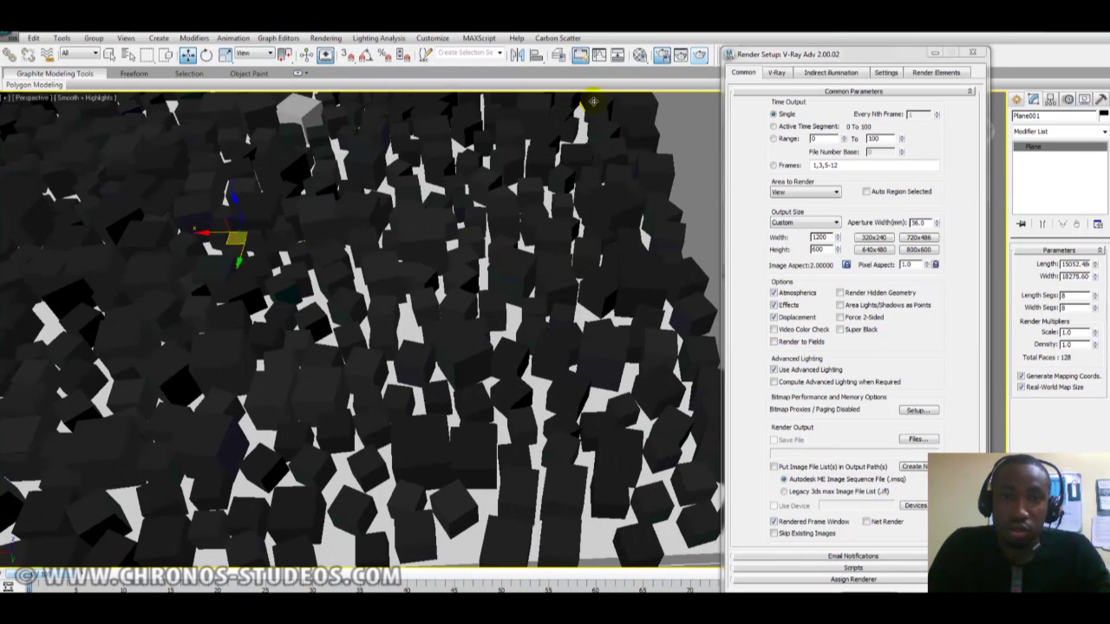
click(556, 38)
click(589, 64)
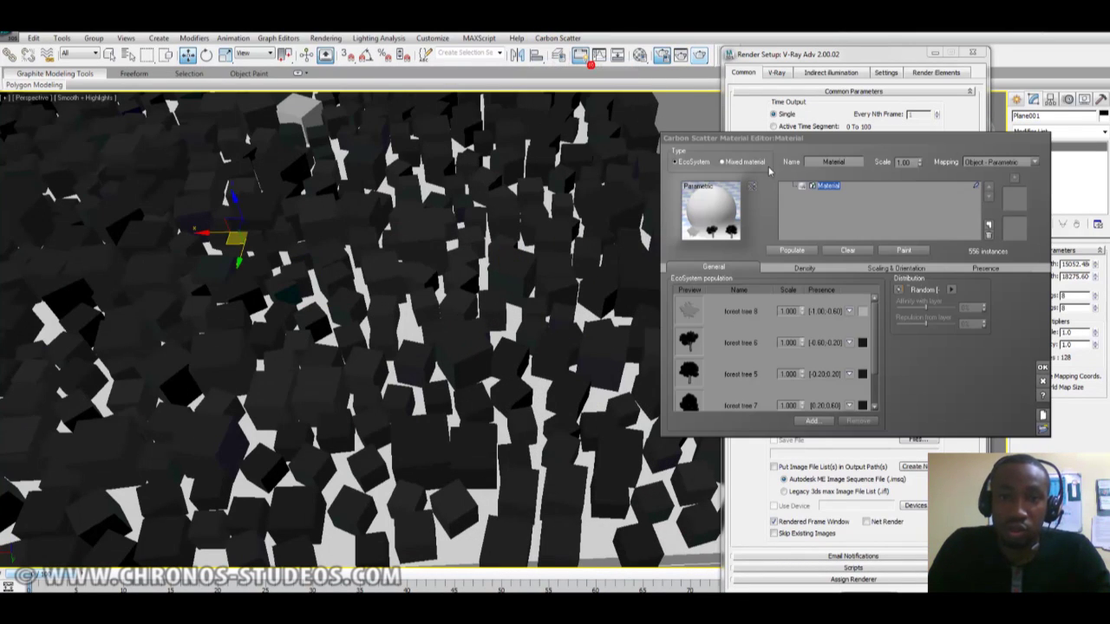
click(847, 250)
Paint a winding band of mixed forest trees across the ground plane with the Carbon Scatter Painter's Brush tool
click(916, 251)
click(826, 173)
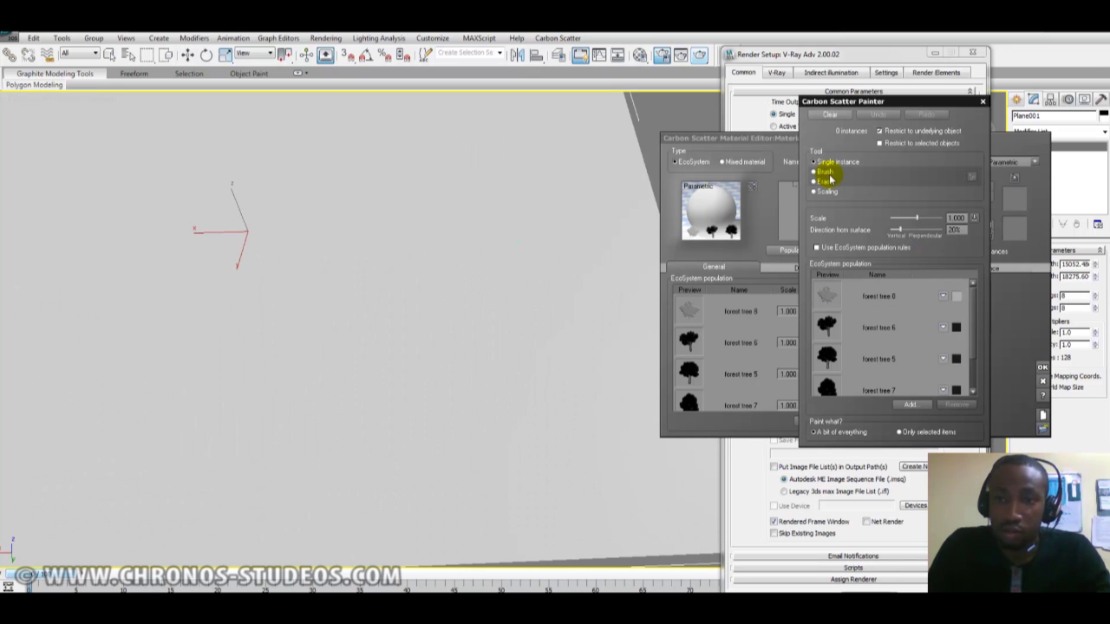
mouse_move(335, 245)
mouse_down()
mouse_move(173, 404)
mouse_move(347, 319)
mouse_move(515, 389)
mouse_move(324, 466)
mouse_move(593, 468)
mouse_move(574, 280)
mouse_move(445, 329)
mouse_move(470, 396)
mouse_move(460, 421)
mouse_move(388, 401)
mouse_move(382, 355)
mouse_move(326, 351)
mouse_move(362, 290)
mouse_move(358, 204)
mouse_move(278, 240)
mouse_move(238, 240)
mouse_move(298, 198)
mouse_move(338, 217)
mouse_move(251, 164)
mouse_move(272, 174)
mouse_move(203, 211)
mouse_move(197, 236)
mouse_move(185, 187)
mouse_up()
scroll(364, 382, down, 5)
scroll(416, 368, up, 3)
Set the tree population's overall density to 100% and reopen the Carbon Scatter Painter
click(786, 272)
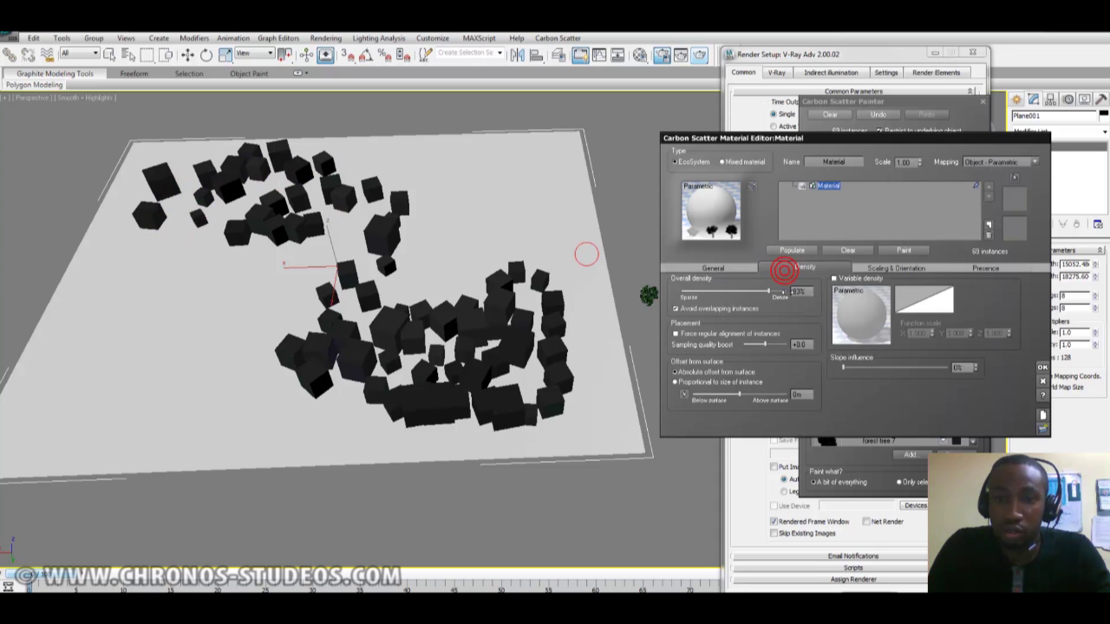
click(694, 310)
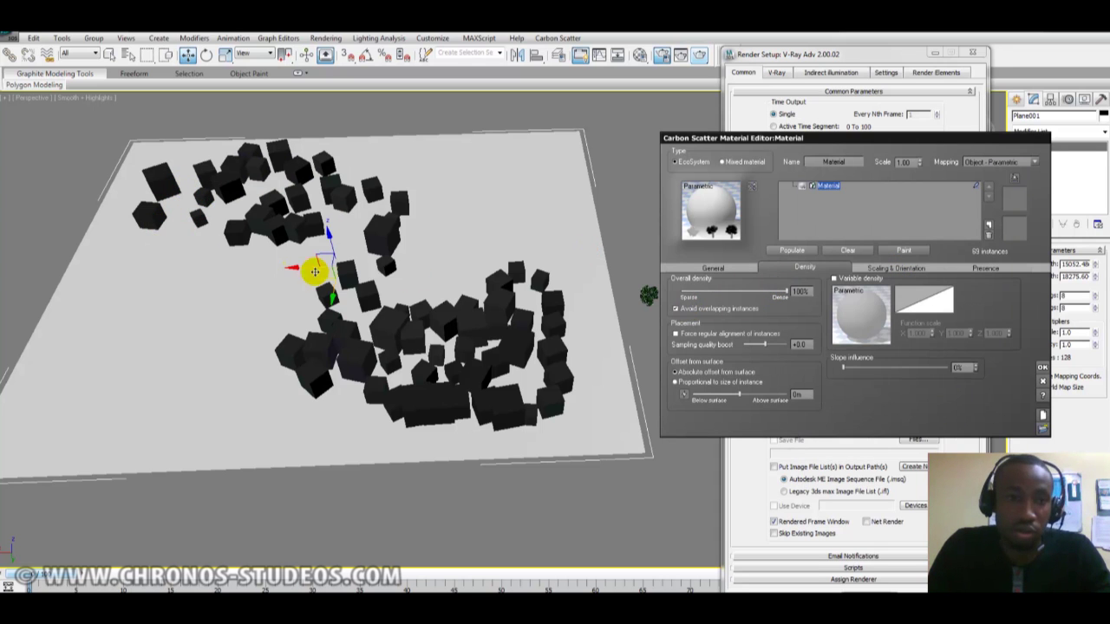
click(241, 261)
click(904, 250)
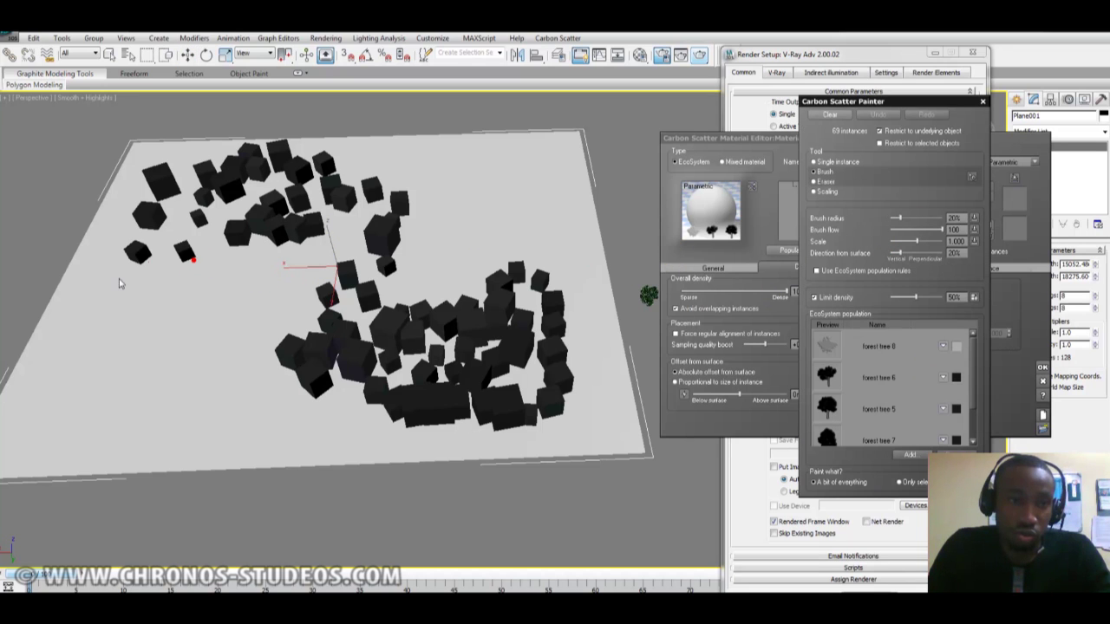
Brush more mixed forest trees onto the empty side of the plane and turn off the brush's density limit
mouse_move(148, 260)
mouse_down()
mouse_move(148, 298)
mouse_move(193, 243)
mouse_up()
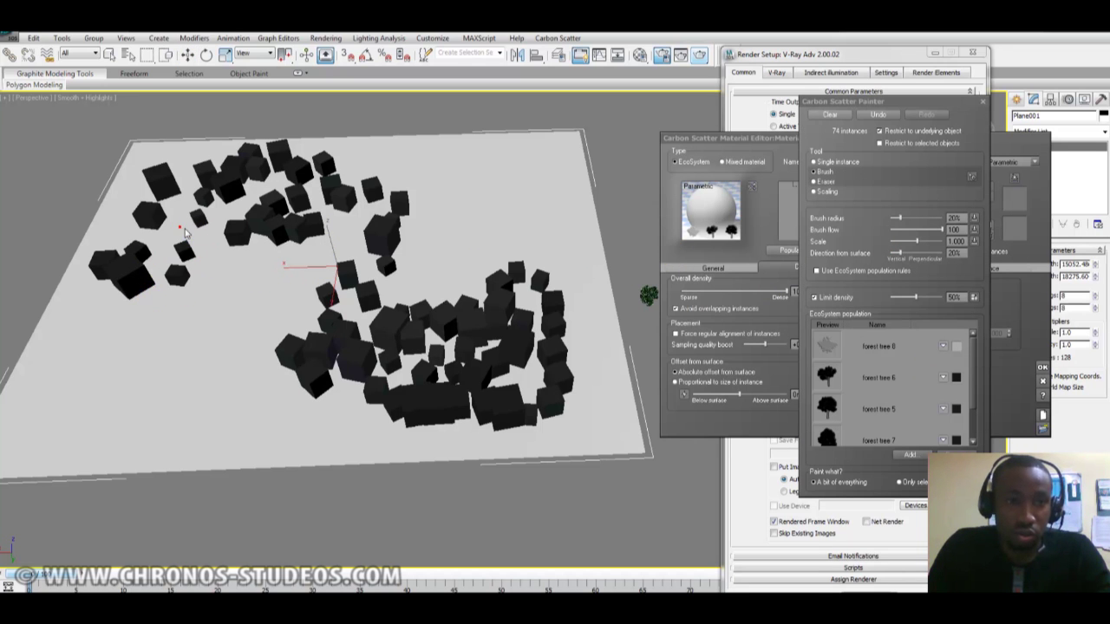
drag(222, 301, 240, 260)
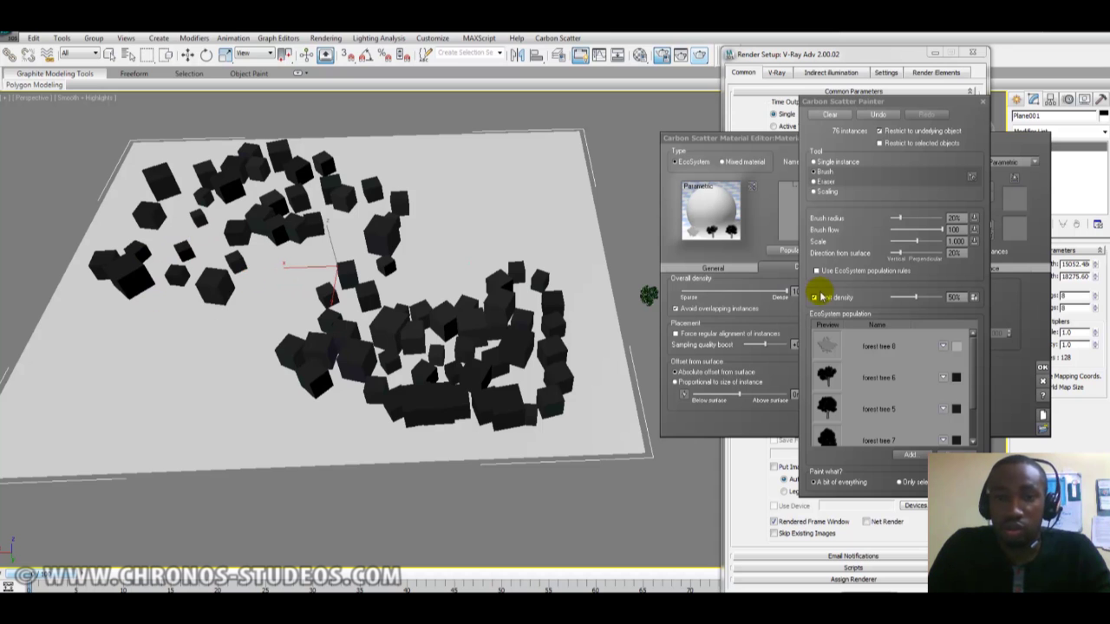
mouse_move(223, 306)
mouse_down()
mouse_move(148, 300)
mouse_move(133, 319)
mouse_up()
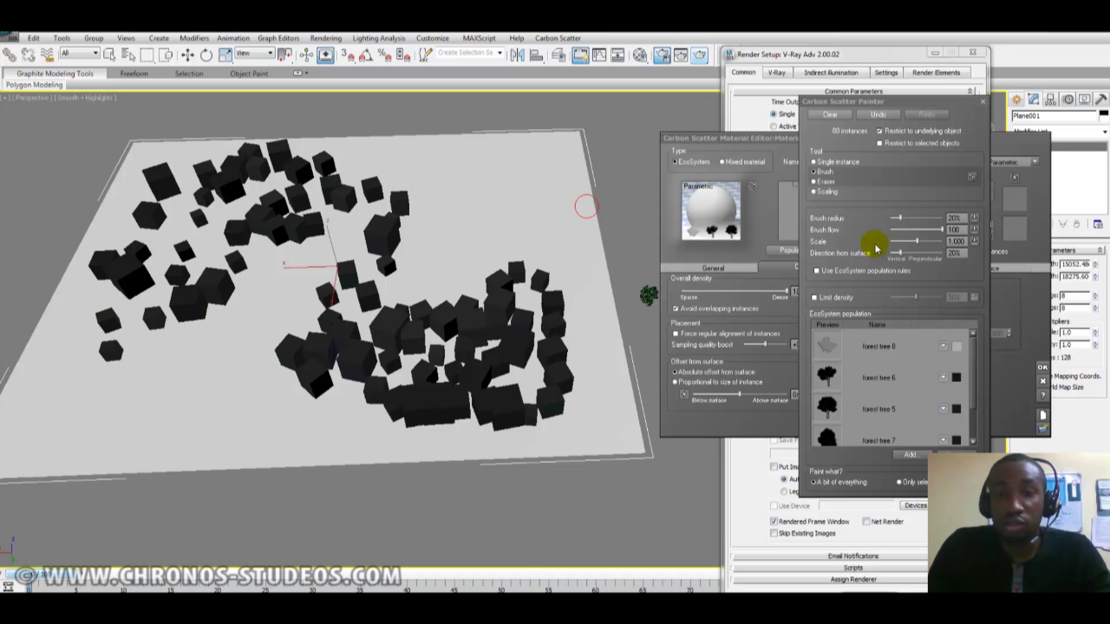
middle_drag(496, 330, 528, 350)
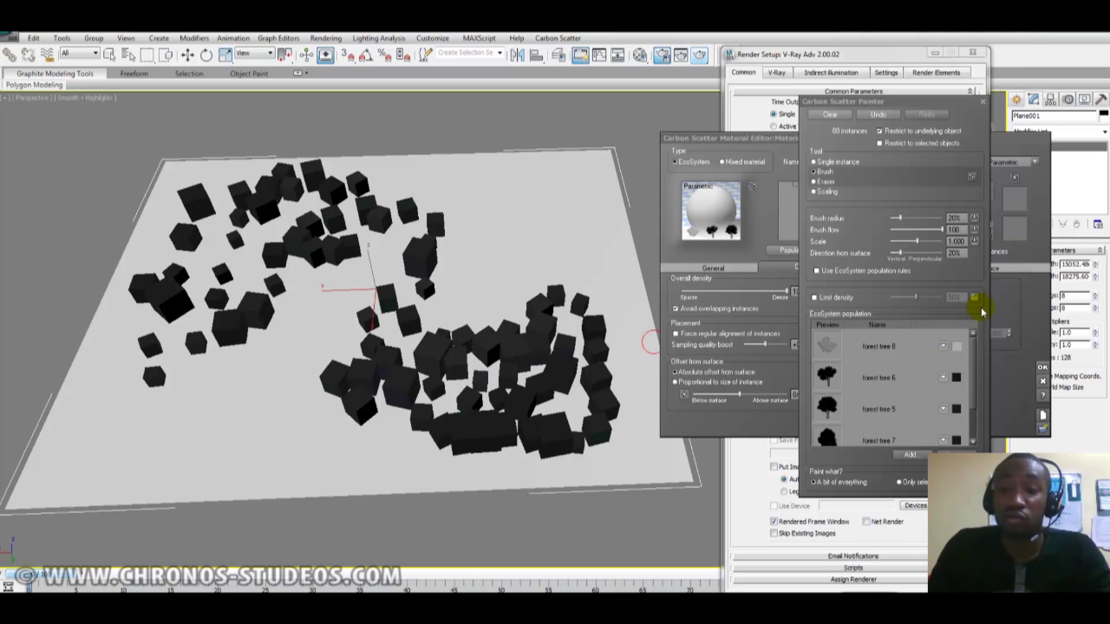
Restrict the brush to only the selected population items: forest tree 5, forest tree 7 and forest tree 4
drag(983, 395, 978, 422)
click(857, 420)
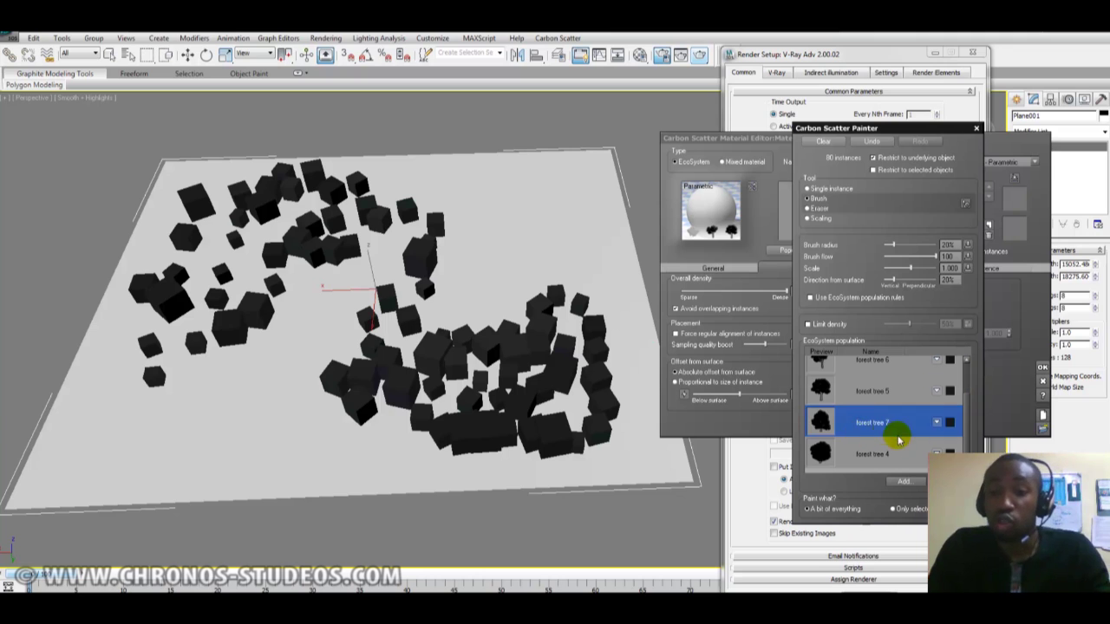
scroll(912, 436, up, 2)
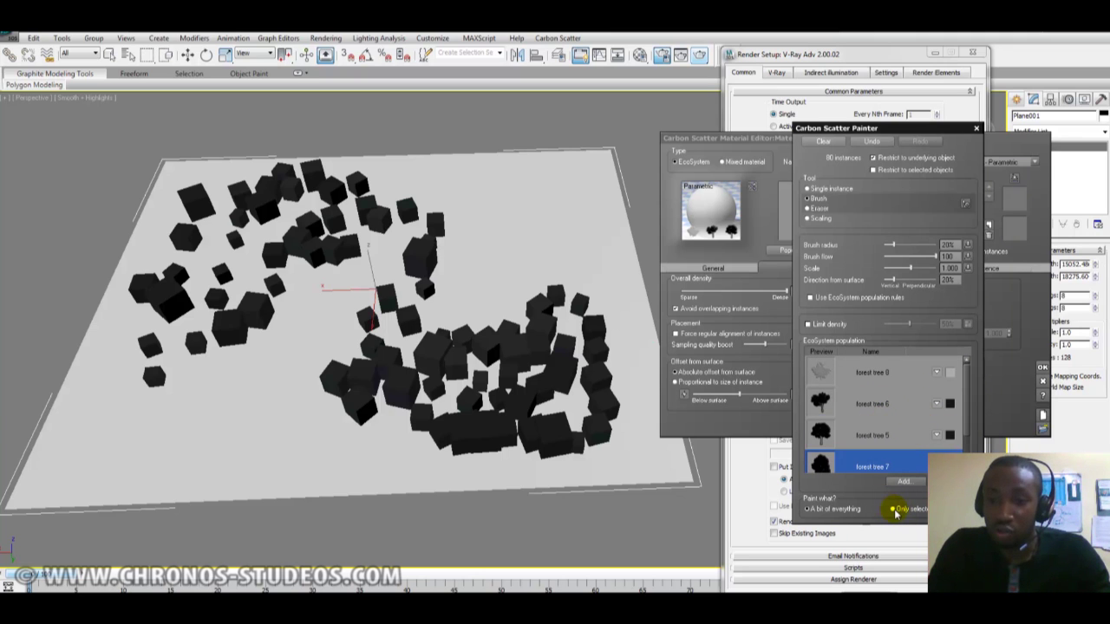
ctrl+click(881, 428)
scroll(952, 413, down, 1)
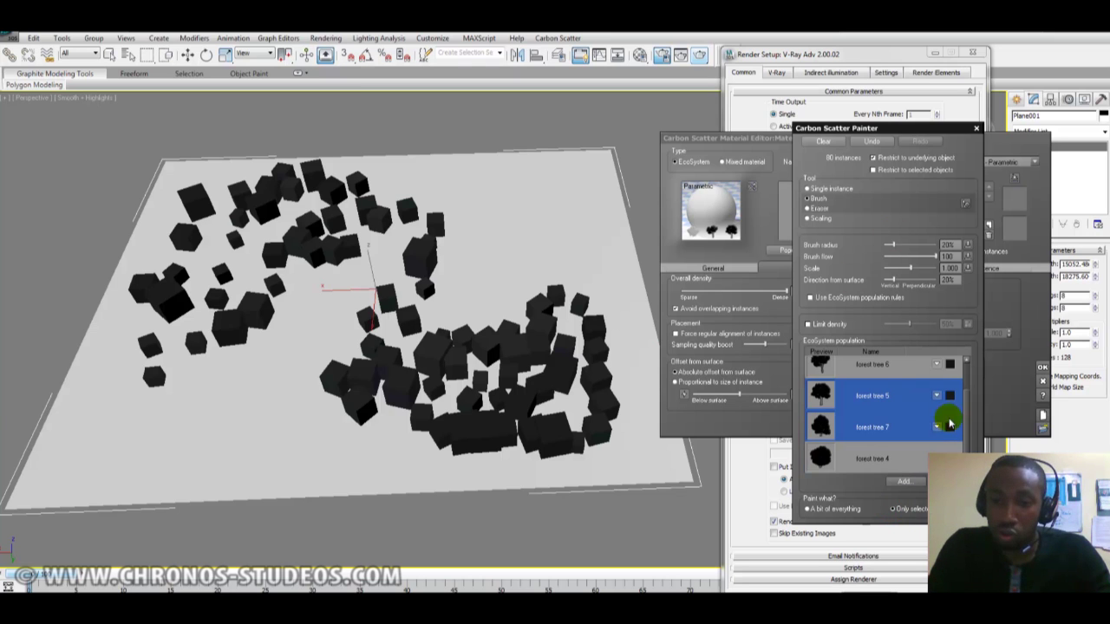
ctrl+click(872, 459)
ctrl+click(872, 461)
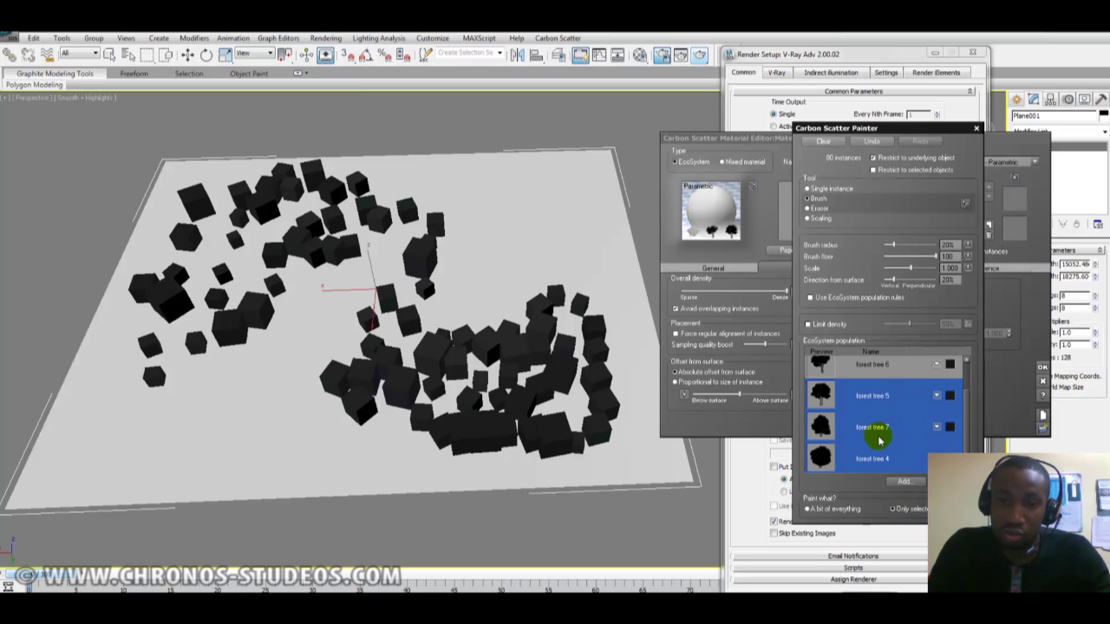
Brush a dense patch of the selected trees over the plane's sparse far corner and re-enable the density limit
mouse_move(503, 230)
mouse_down()
mouse_move(547, 248)
mouse_move(495, 248)
mouse_move(499, 195)
mouse_move(616, 226)
mouse_move(458, 235)
mouse_move(469, 309)
mouse_move(490, 299)
mouse_move(557, 313)
mouse_up()
click(822, 327)
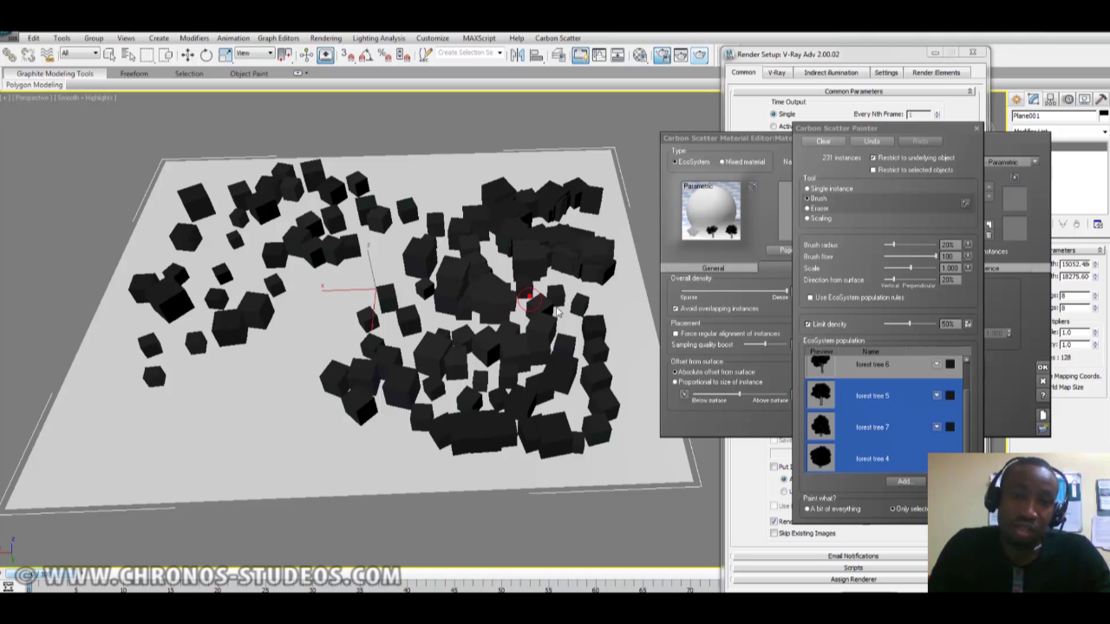
Erase most of the dense tree patch at the plane's far corner with the Painter's Eraser tool
click(808, 208)
mouse_move(570, 218)
mouse_down()
mouse_move(580, 248)
mouse_move(550, 258)
mouse_move(594, 260)
mouse_move(545, 199)
mouse_move(587, 199)
mouse_move(442, 277)
mouse_move(486, 298)
mouse_move(389, 324)
mouse_move(640, 373)
mouse_up()
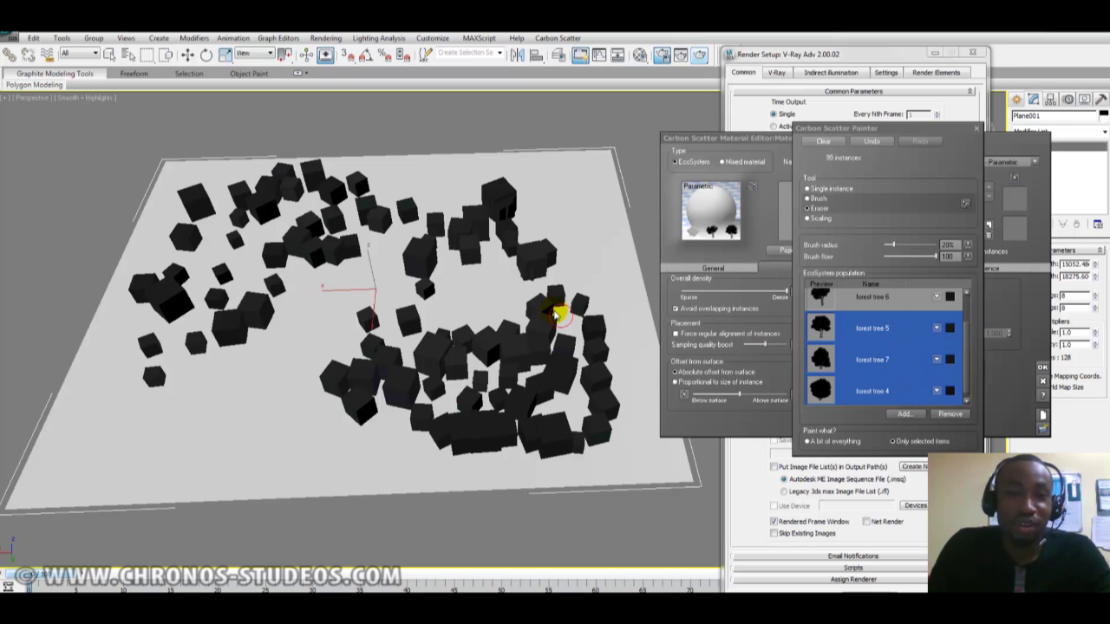
Examine the distribution of the hand-painted tree placeholders on the plane from several angles
scroll(520, 316, up, 4)
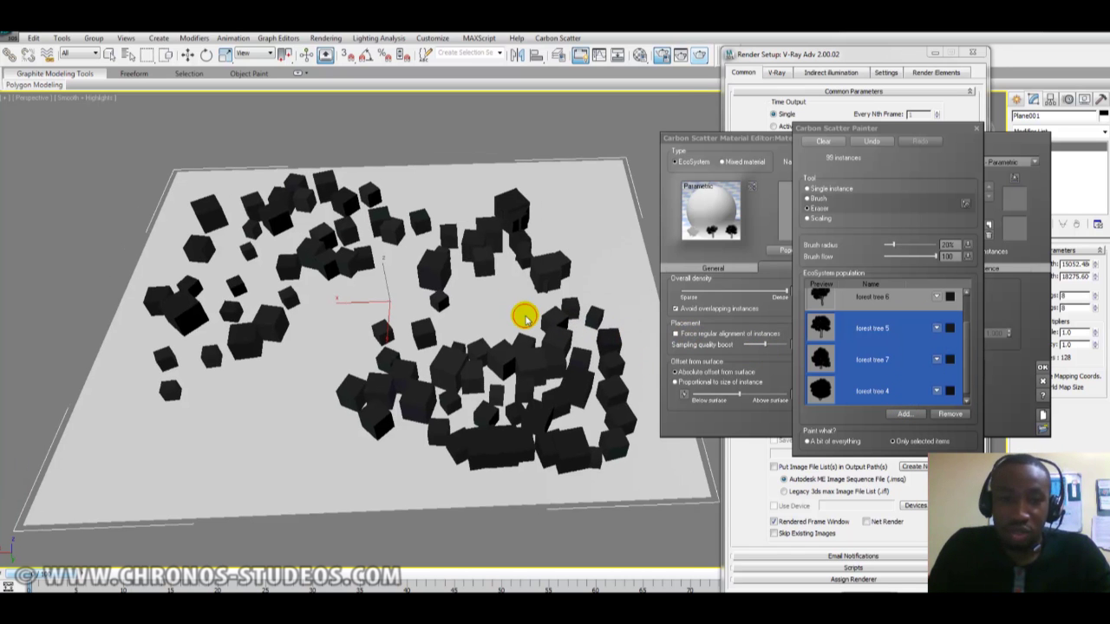
scroll(521, 317, down, 5)
scroll(464, 325, up, 5)
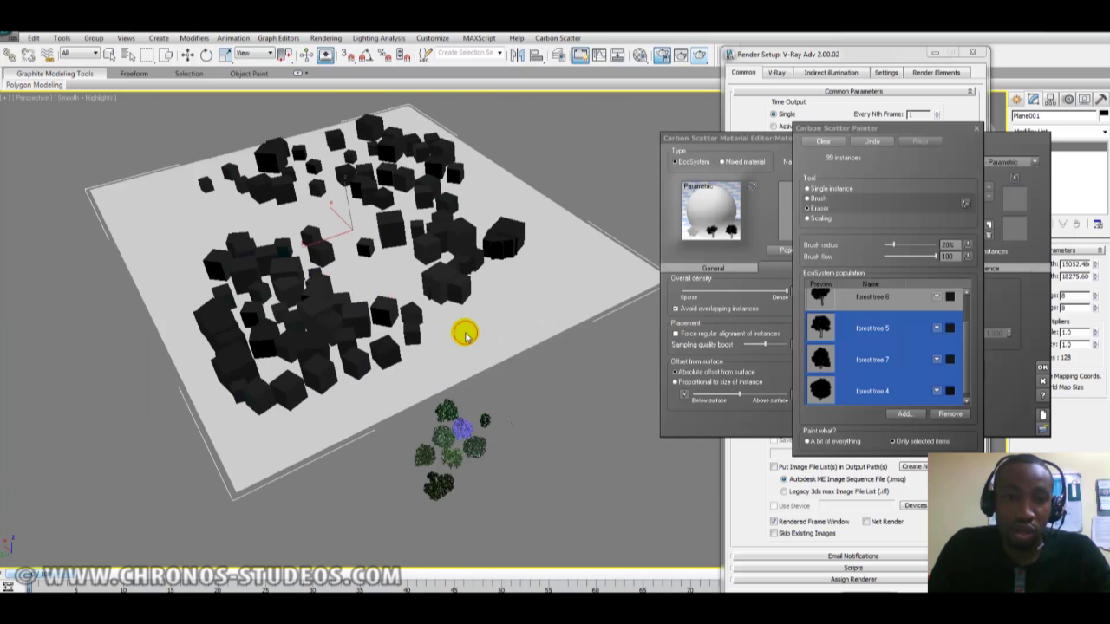
mouse_move(476, 318)
alt+middle_down()
mouse_move(425, 302)
mouse_move(466, 317)
alt+middle_up()
scroll(472, 313, up, 3)
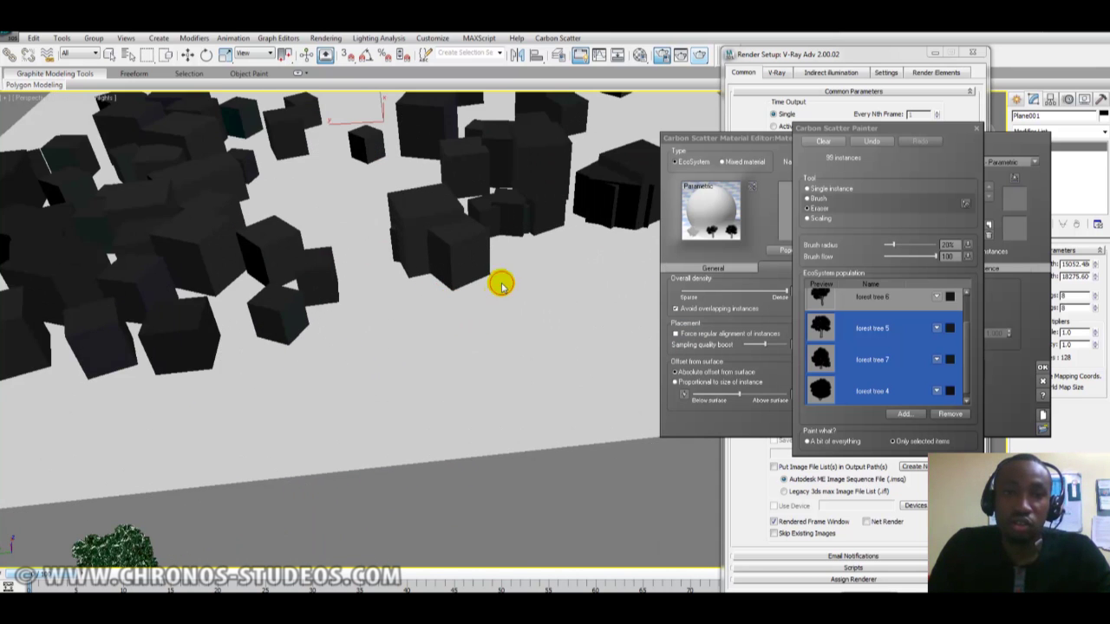
scroll(501, 285, down, 3)
middle_drag(496, 243, 502, 297)
middle_drag(322, 529, 356, 317)
Select the group of small grass and flower plants and examine its models close up
scroll(364, 282, up, 5)
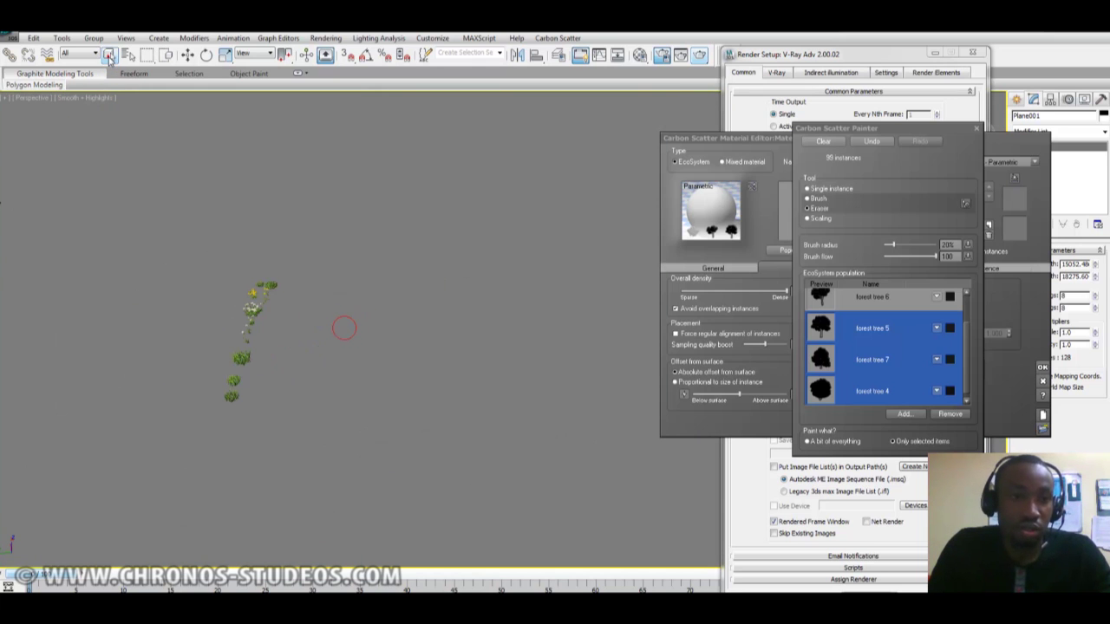
click(245, 316)
key(z)
alt+middle_drag(459, 304, 304, 301)
middle_drag(416, 304, 247, 265)
scroll(468, 289, up, 2)
middle_drag(466, 292, 343, 292)
scroll(546, 291, up, 3)
middle_drag(547, 291, 414, 300)
scroll(514, 293, up, 3)
scroll(472, 292, down, 3)
scroll(459, 292, up, 3)
middle_drag(290, 239, 447, 274)
middle_drag(203, 230, 384, 255)
mouse_move(234, 256)
middle_down()
mouse_move(423, 266)
mouse_move(317, 295)
mouse_move(339, 272)
mouse_move(317, 318)
mouse_move(265, 299)
mouse_move(335, 304)
middle_up()
scroll(391, 238, down, 3)
middle_drag(590, 152, 528, 206)
scroll(535, 195, down, 3)
middle_drag(470, 182, 285, 295)
scroll(458, 265, down, 5)
alt+middle_drag(459, 266, 499, 288)
middle_drag(556, 321, 387, 273)
Clear all EcoSystems from the ground plane and close the Render Setup window
click(342, 357)
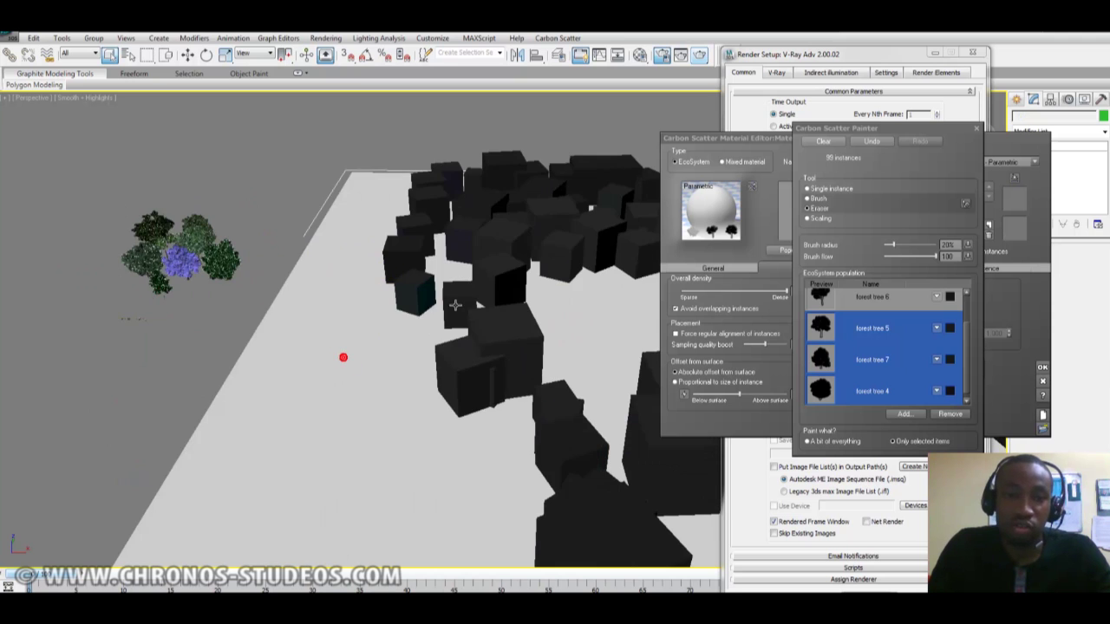
middle_drag(456, 304, 242, 254)
scroll(449, 238, down, 5)
alt+middle_drag(486, 250, 512, 282)
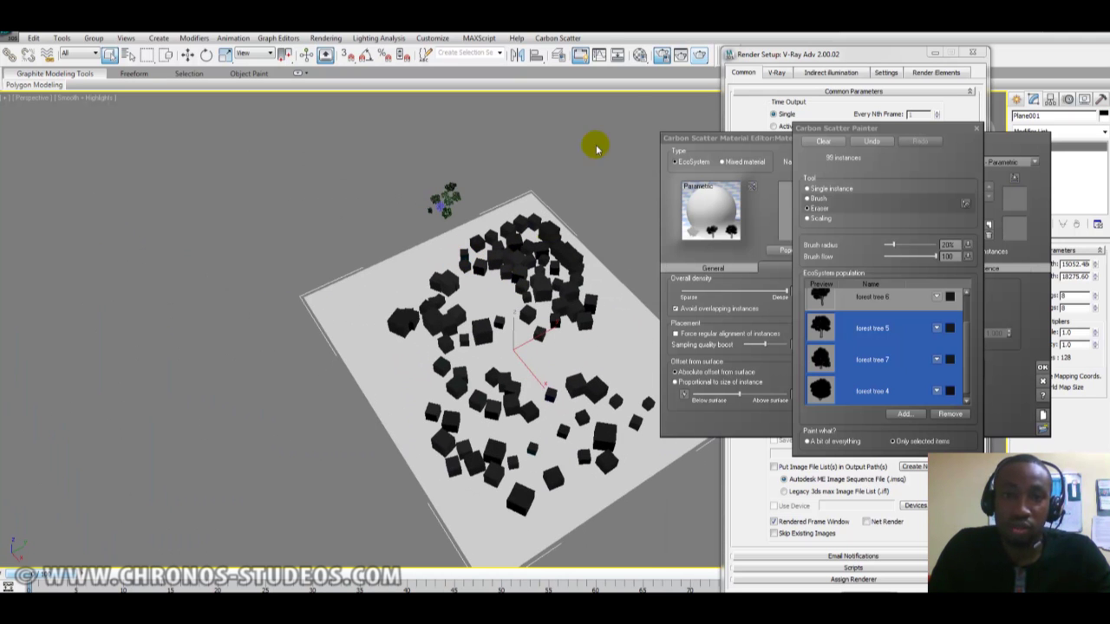
click(565, 38)
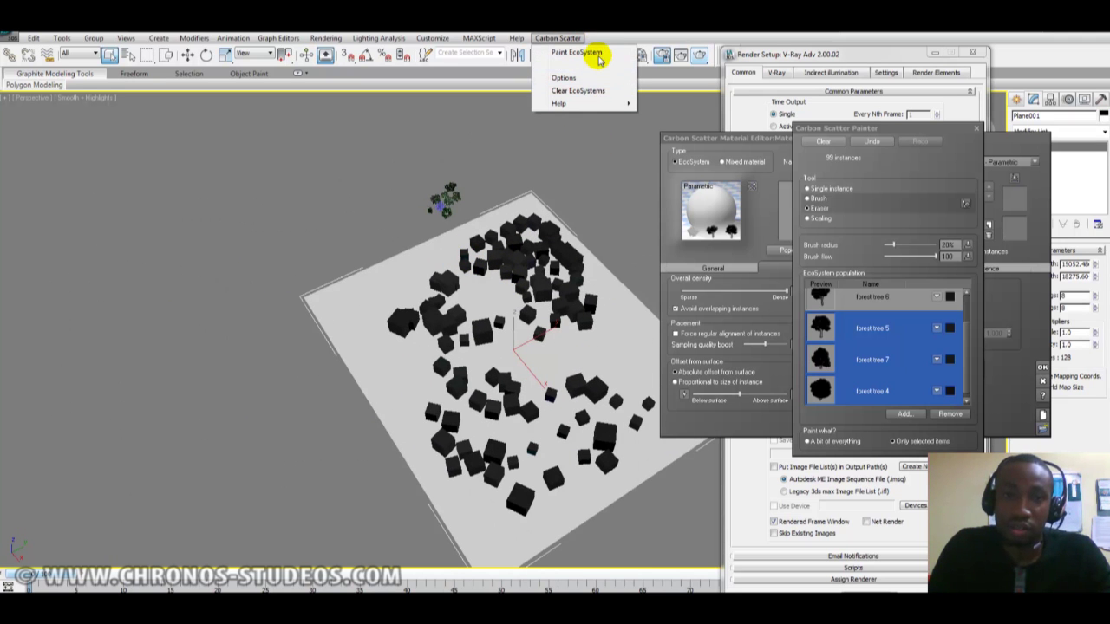
click(604, 93)
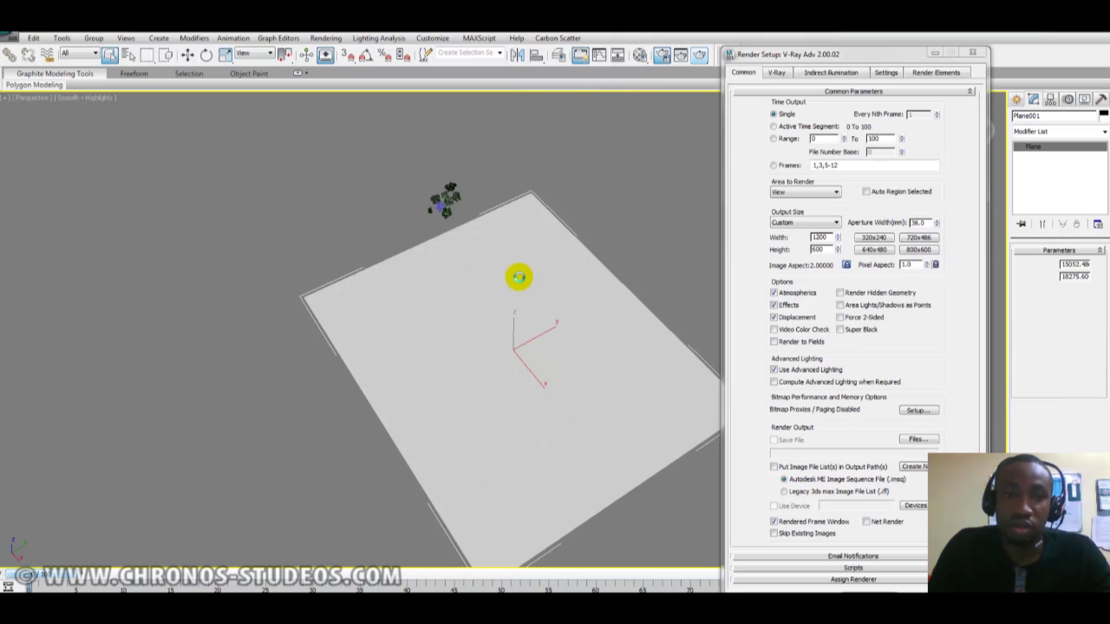
alt+middle_drag(542, 292, 589, 260)
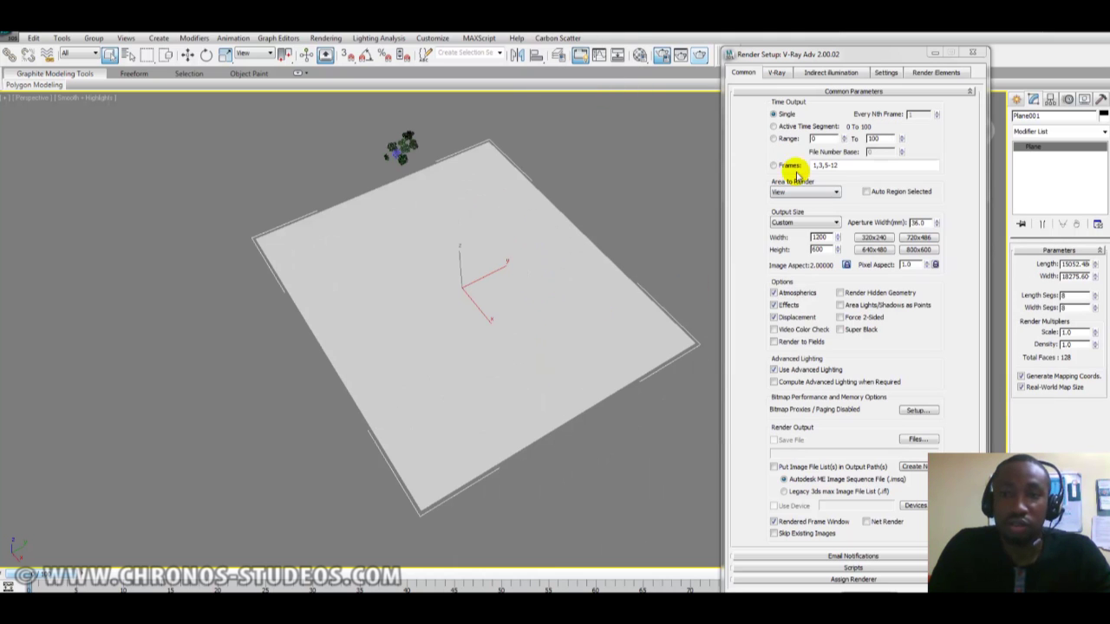
click(972, 52)
Try reducing the ground plane's length to about 1505 and undo the change
alt+middle_drag(446, 307, 974, 324)
scroll(537, 268, up, 3)
alt+middle_drag(600, 268, 636, 299)
drag(1095, 263, 1090, 325)
middle_drag(755, 258, 834, 341)
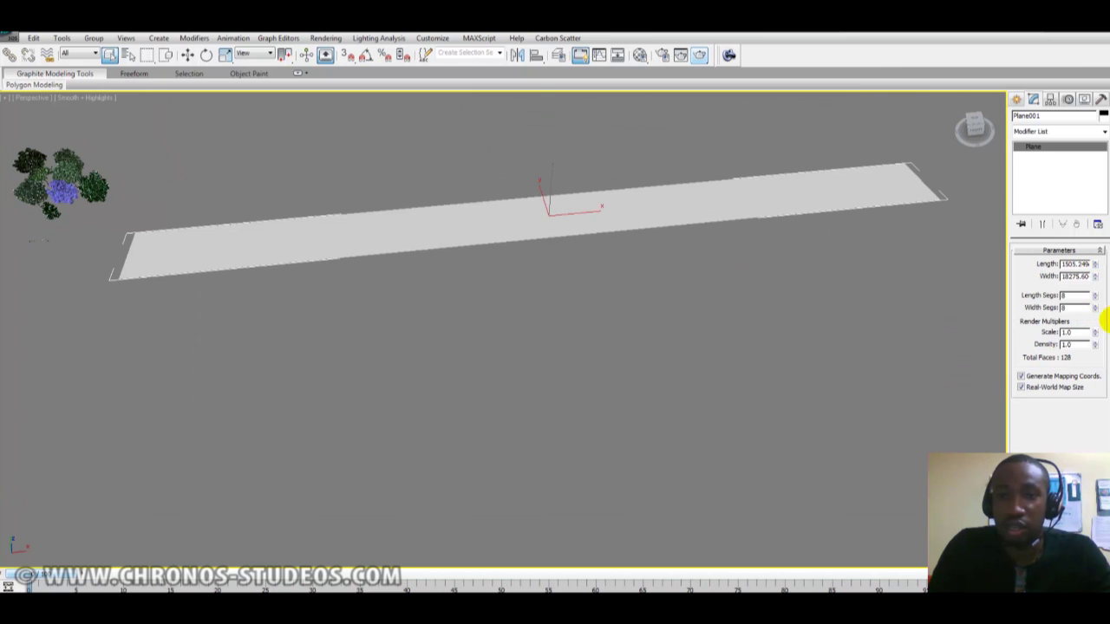
key(ctrl+z)
Shrink the ground plane to a length of about 5325.6 and a width of about 6579.2
drag(1095, 264, 1095, 310)
drag(1097, 267, 1096, 288)
middle_drag(540, 174, 597, 233)
scroll(673, 267, up, 4)
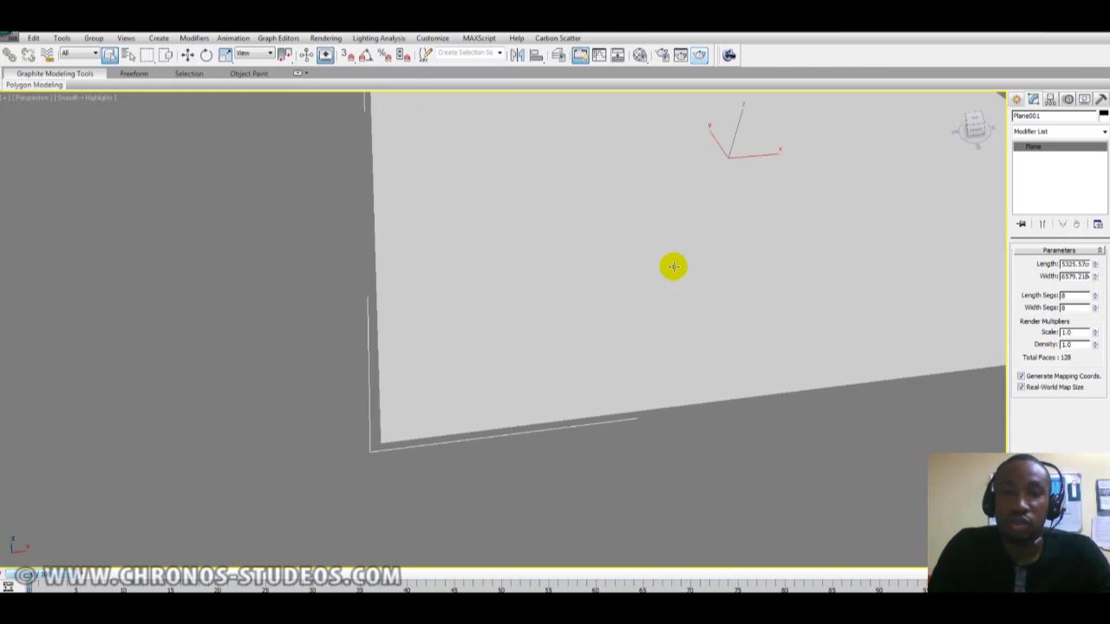
middle_drag(674, 267, 572, 322)
Open the plane's population settings and add lawn-grass d1 01 from the carbon scatter plants group as a native object
click(571, 38)
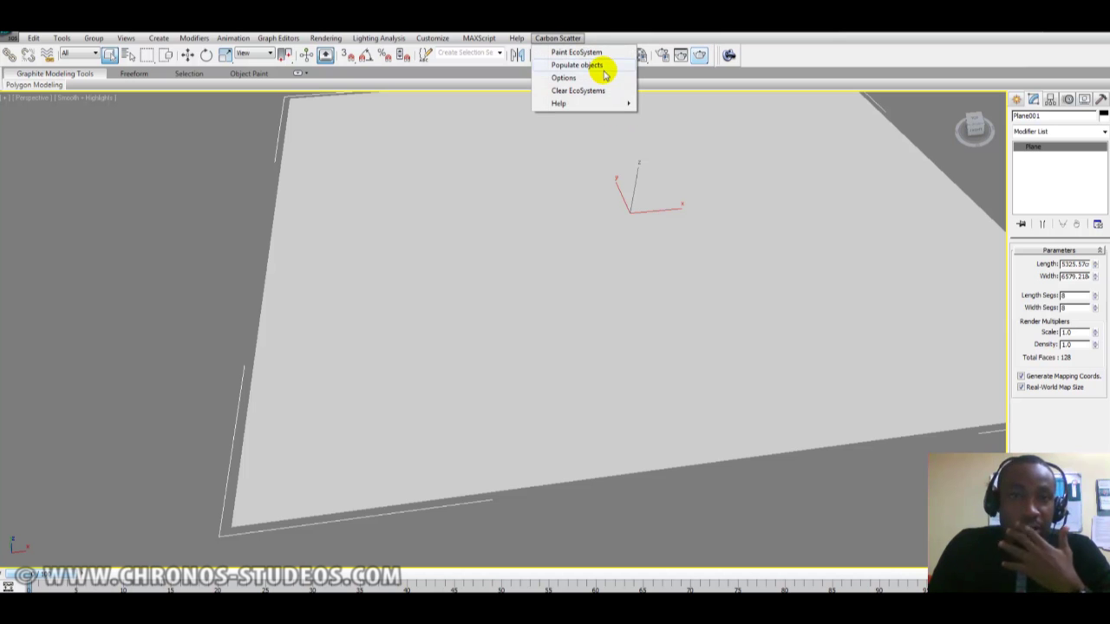
click(596, 64)
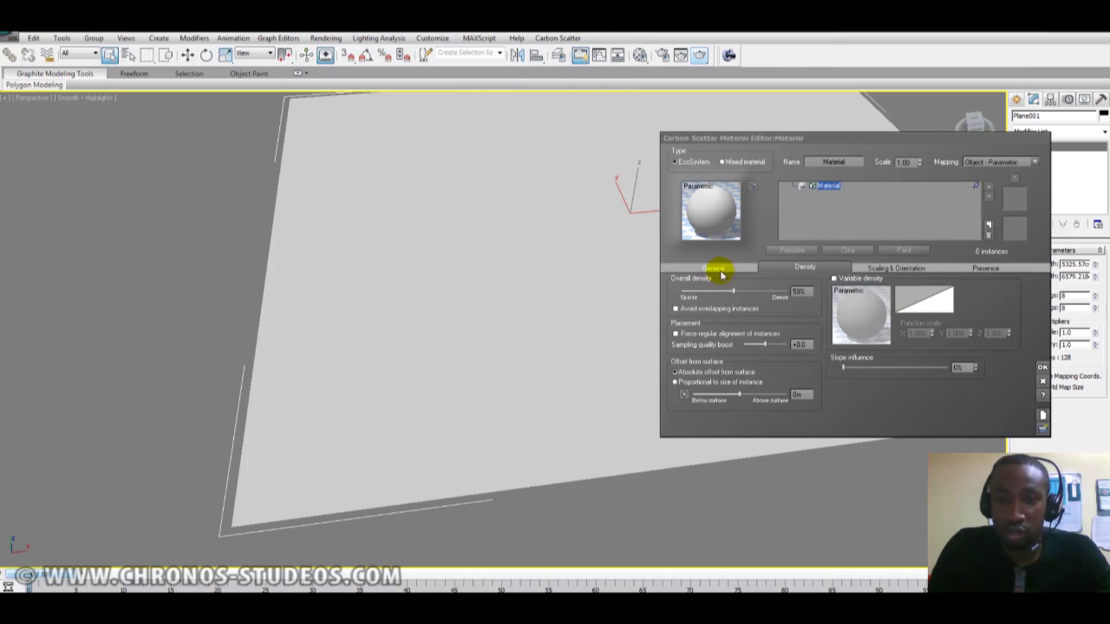
click(719, 270)
click(811, 421)
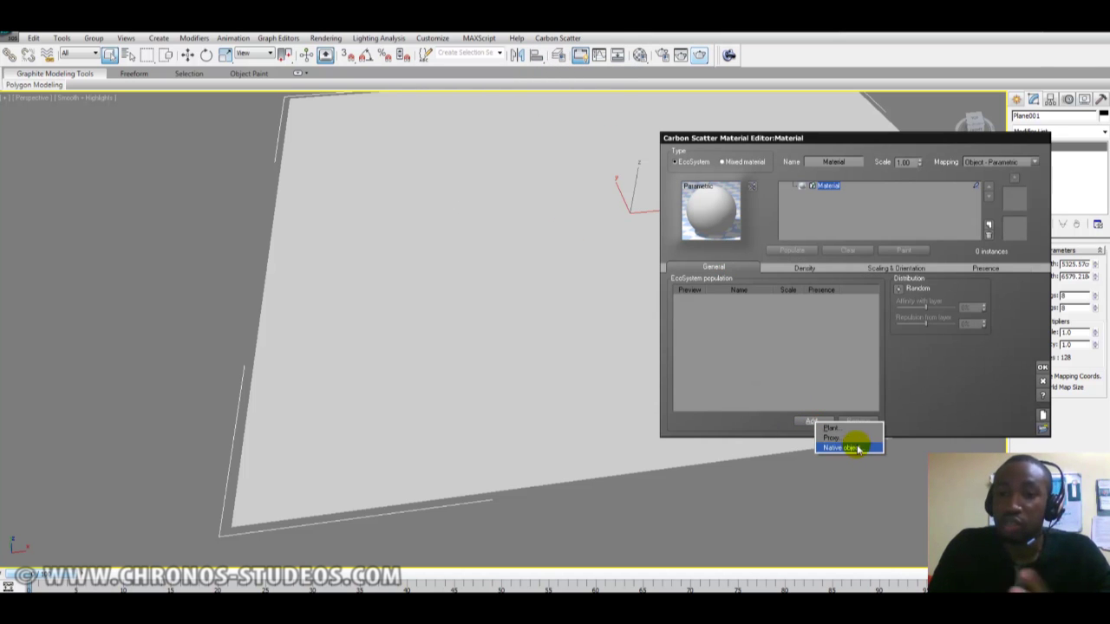
click(858, 448)
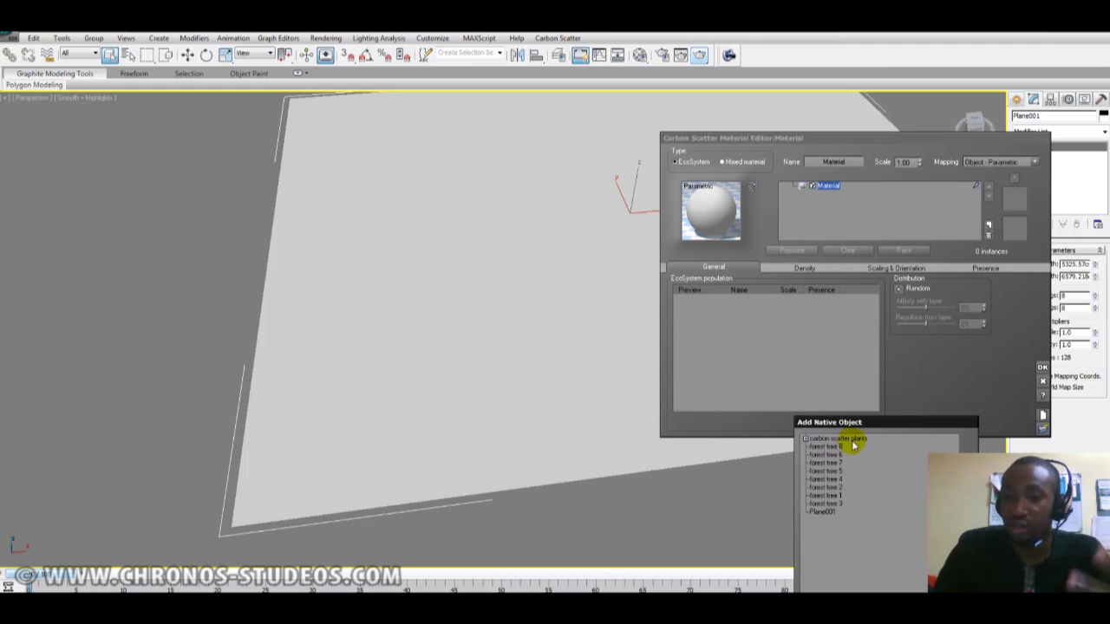
click(805, 438)
drag(844, 425, 106, 268)
click(116, 289)
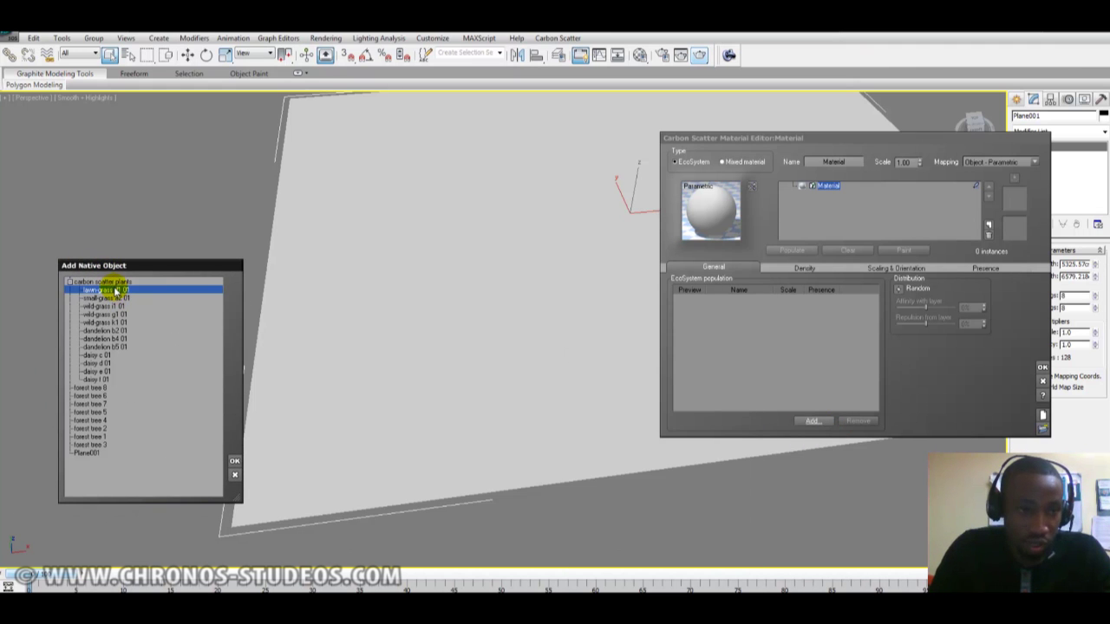
double_click(121, 294)
Add small-grass a2 01 and wild-grass i1 01 to the EcoSystem population as native objects
click(813, 422)
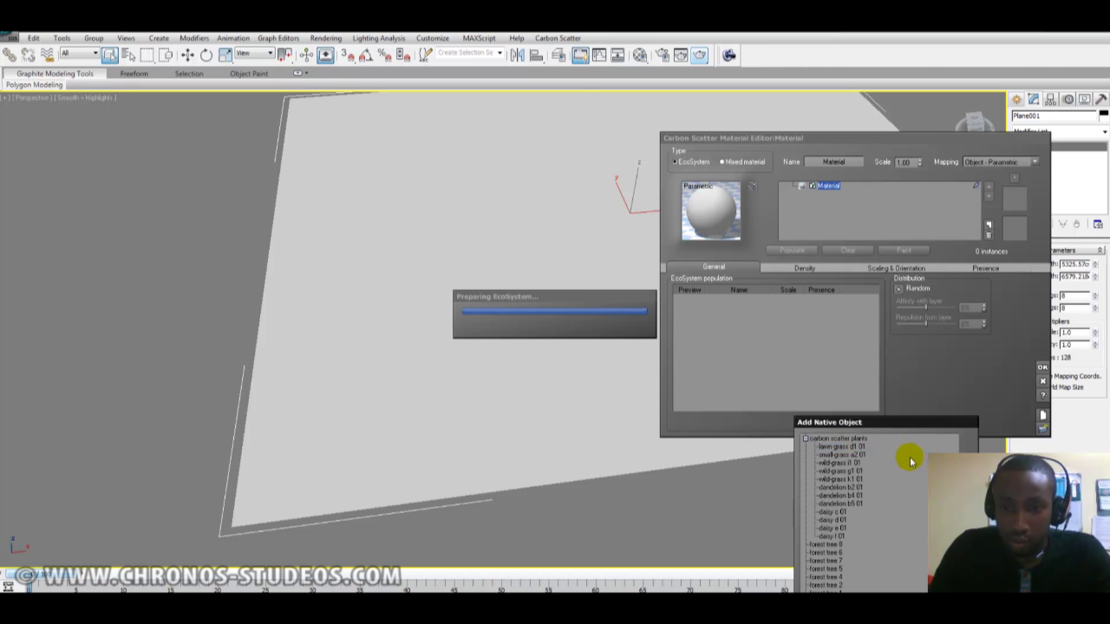
click(855, 455)
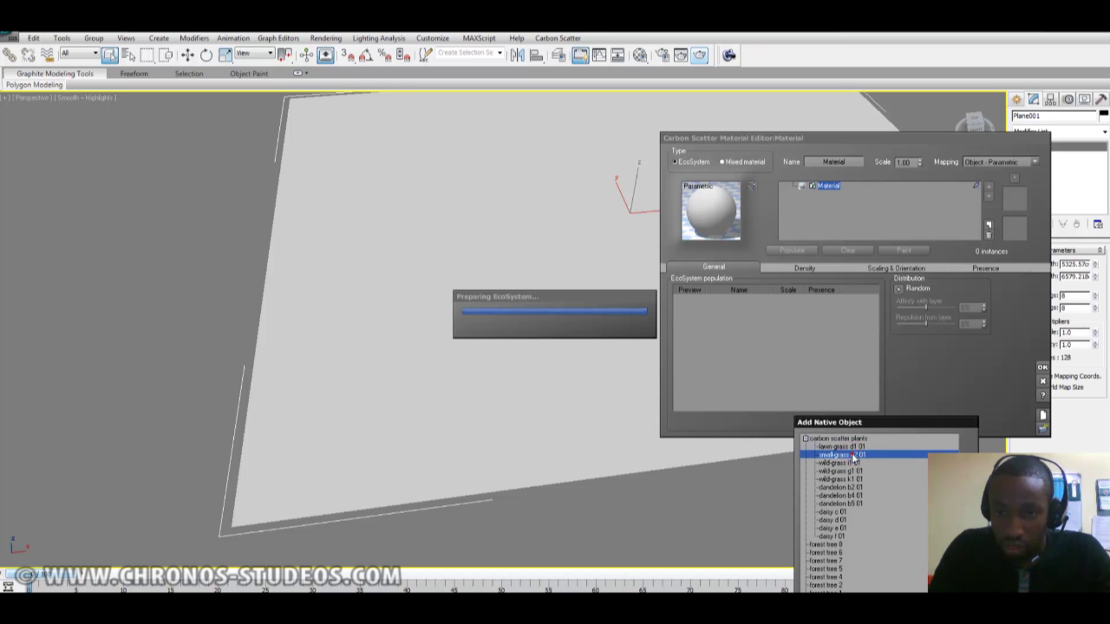
double_click(854, 455)
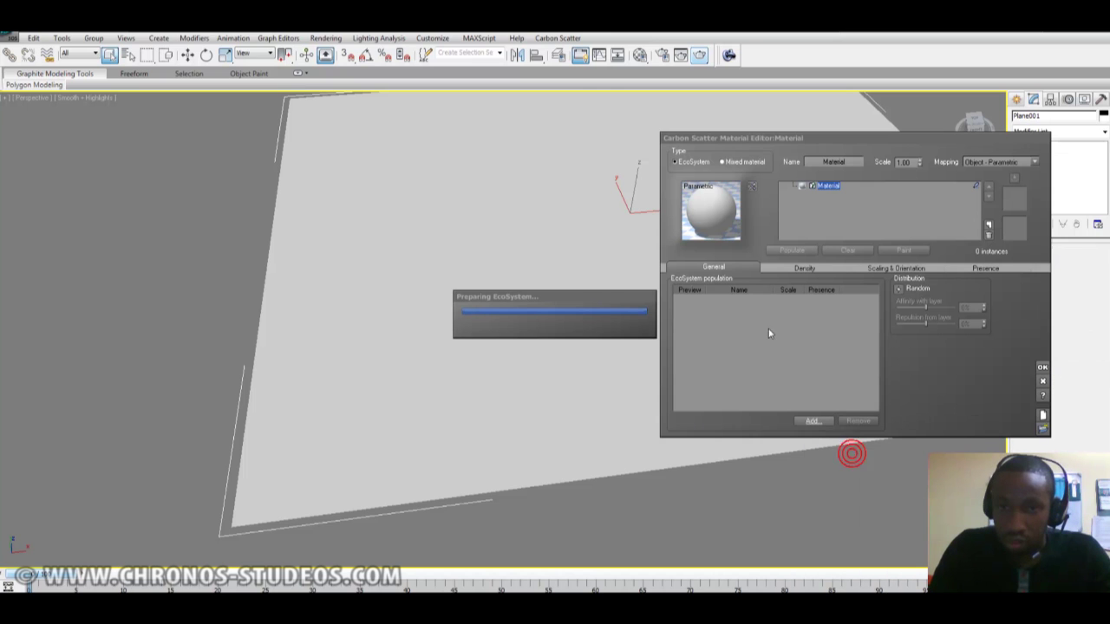
click(811, 421)
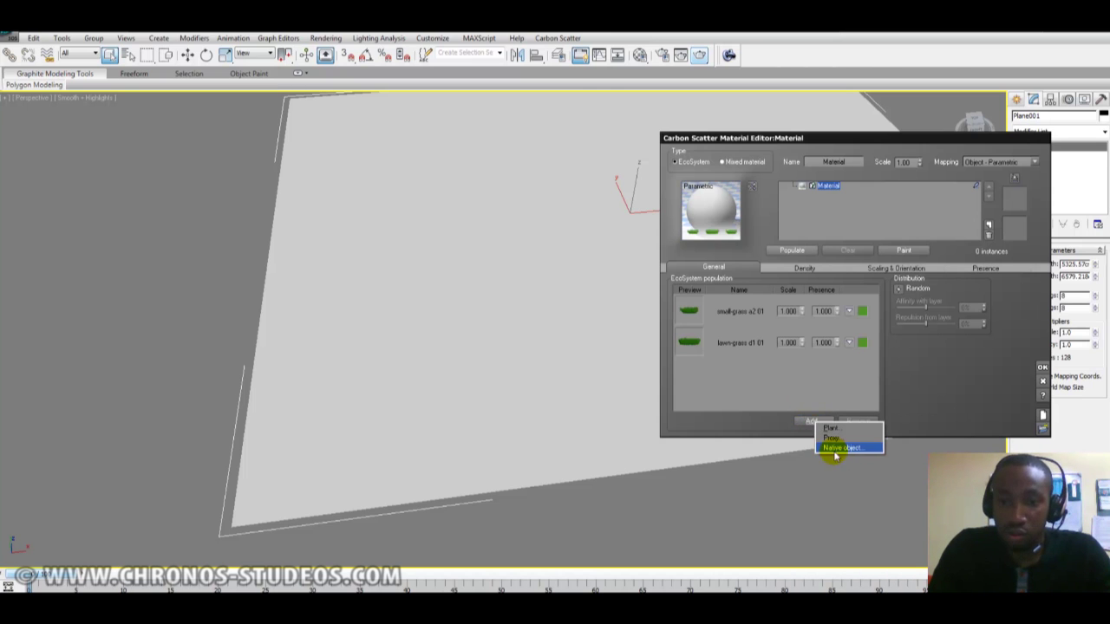
click(842, 449)
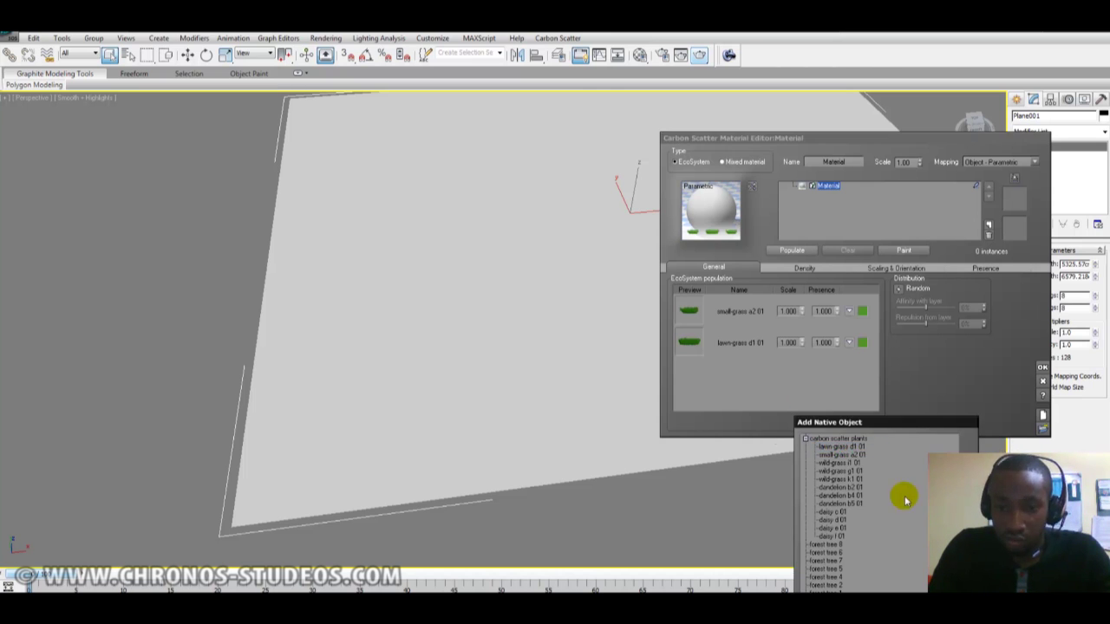
double_click(845, 463)
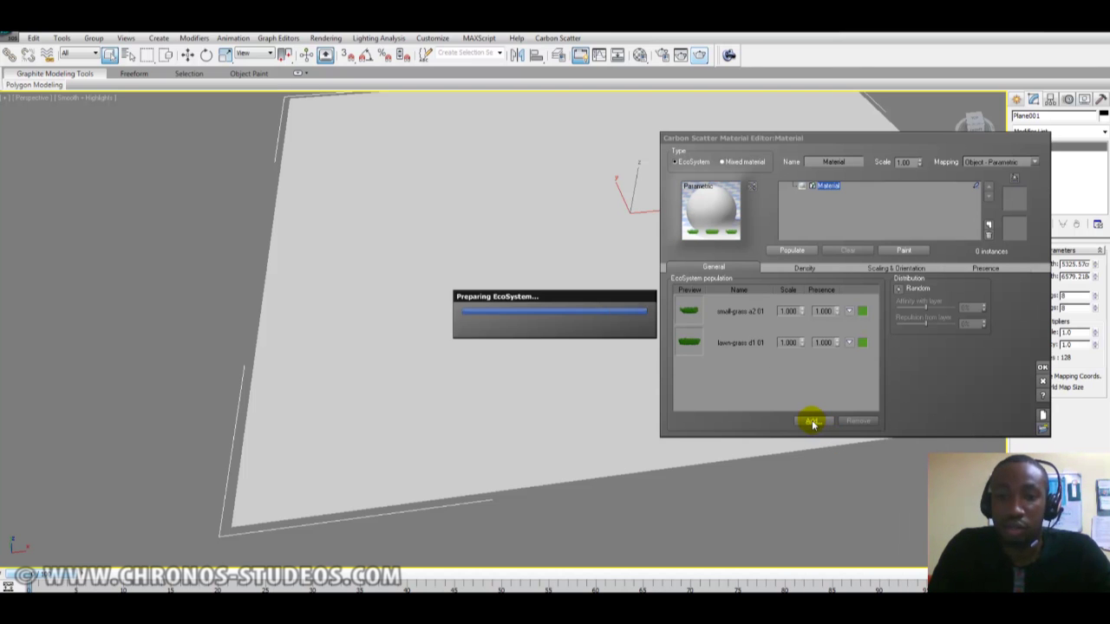
Add dandelion b2 01 to the EcoSystem population as a native object
click(811, 423)
click(842, 448)
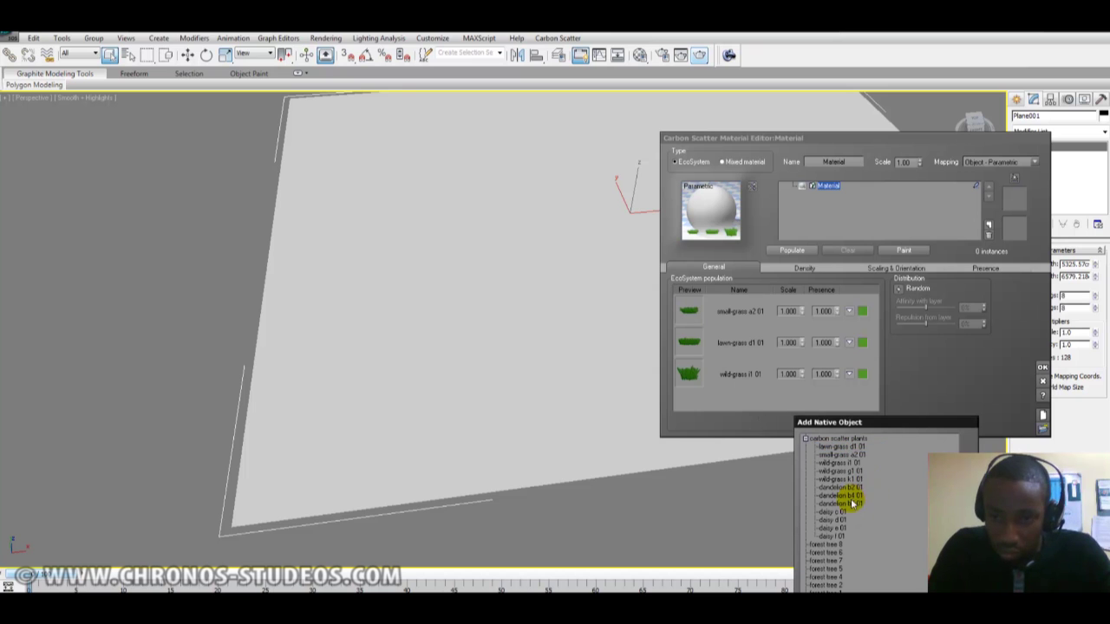
click(850, 488)
double_click(861, 488)
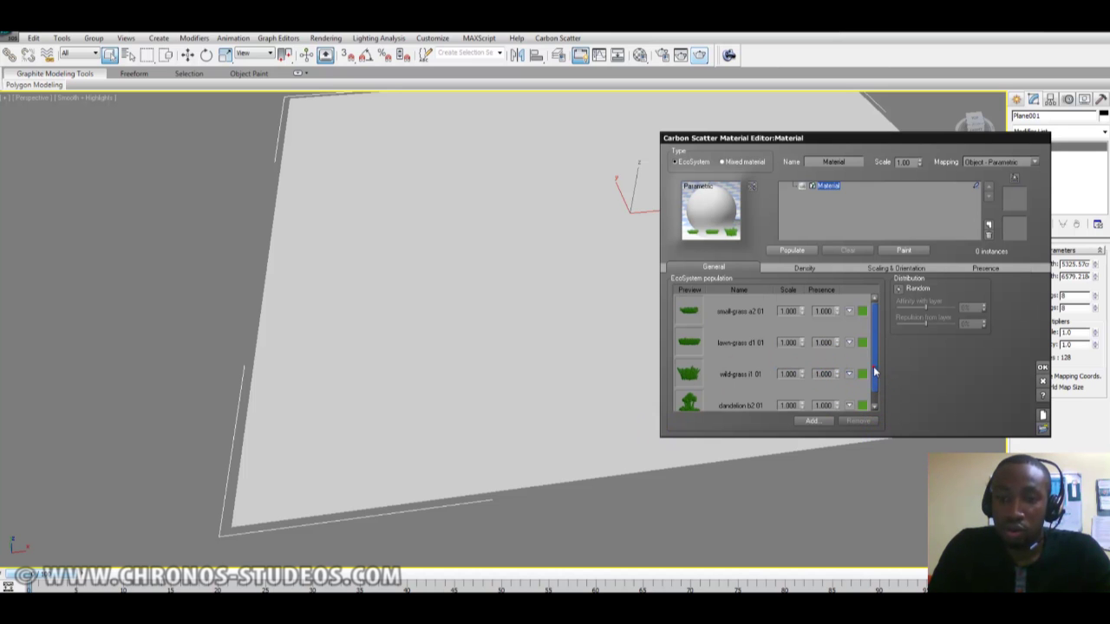
Set the dandelion's scale to 0.5 and the wild grass's scale to 0.85 with a presence of 0.5
click(873, 408)
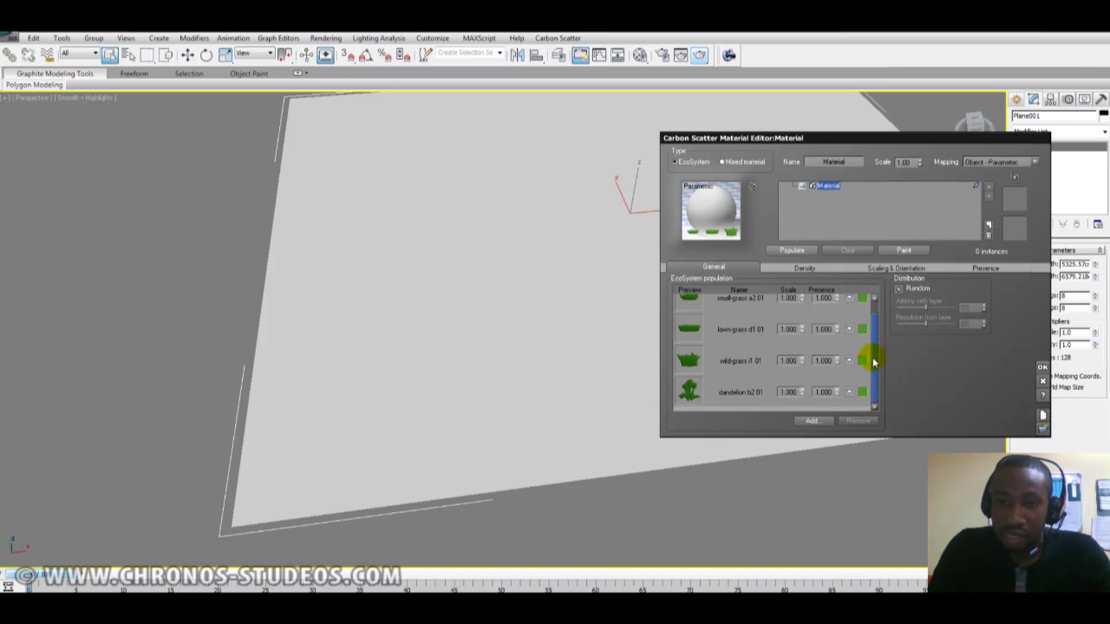
scroll(874, 363, up, 1)
click(785, 311)
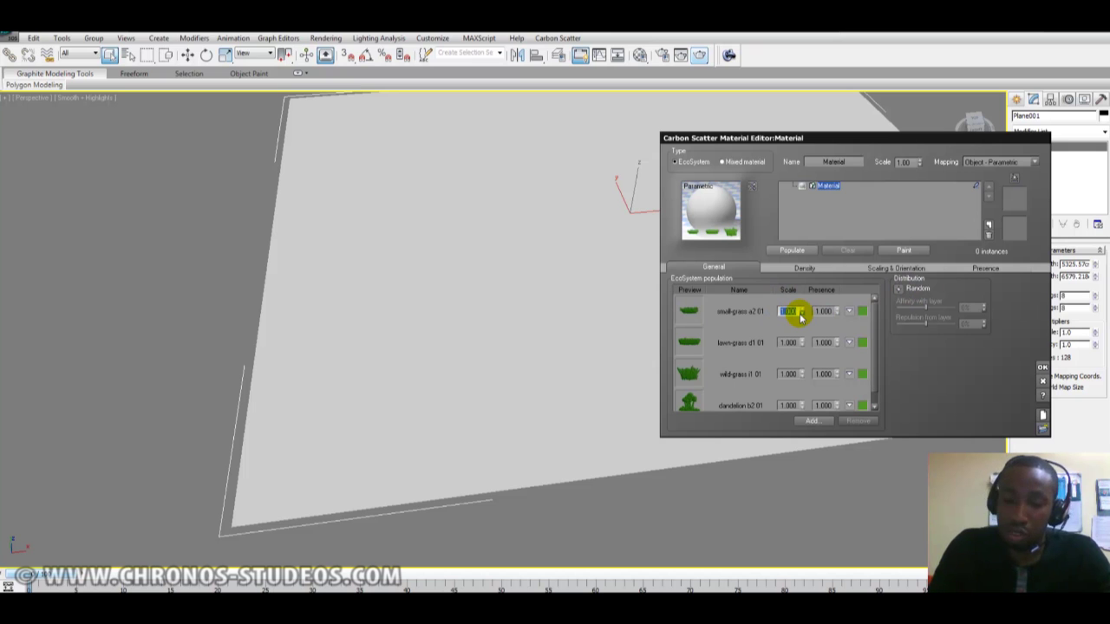
click(796, 371)
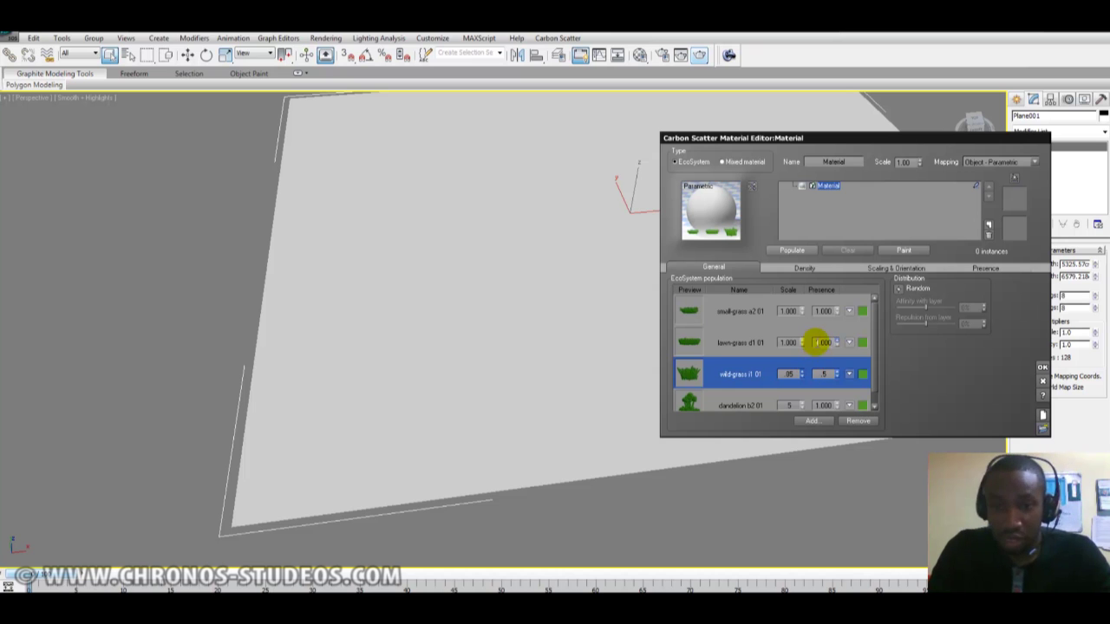
Set the presence to 1.5 for the lawn grass, 1.2 for the small grass and 0.75 for the dandelion
double_click(823, 341)
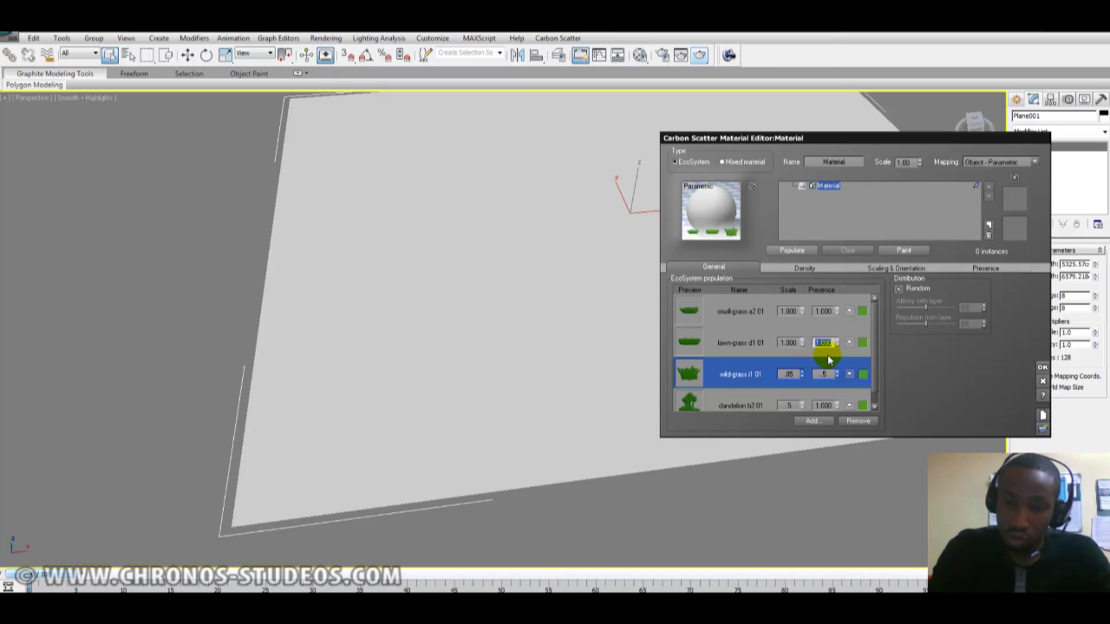
click(819, 311)
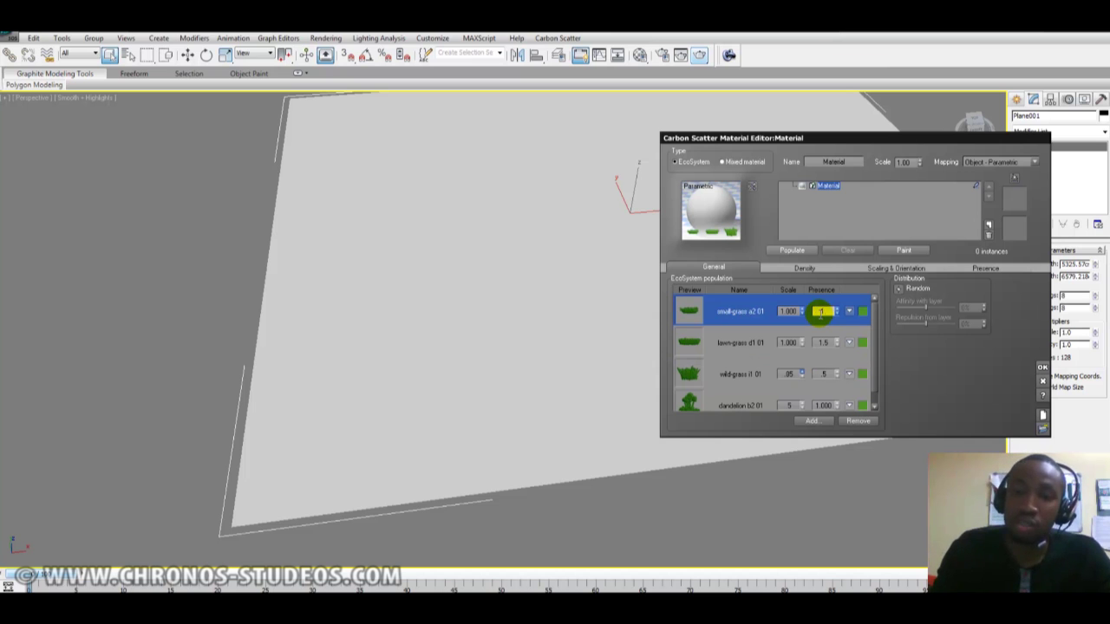
click(824, 405)
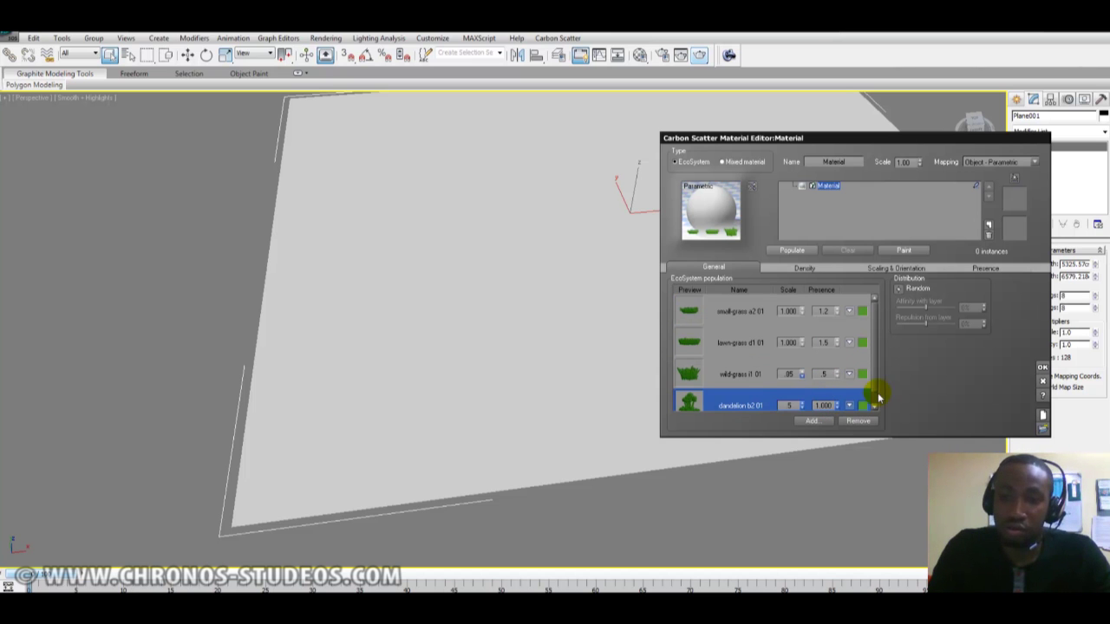
click(874, 405)
double_click(823, 392)
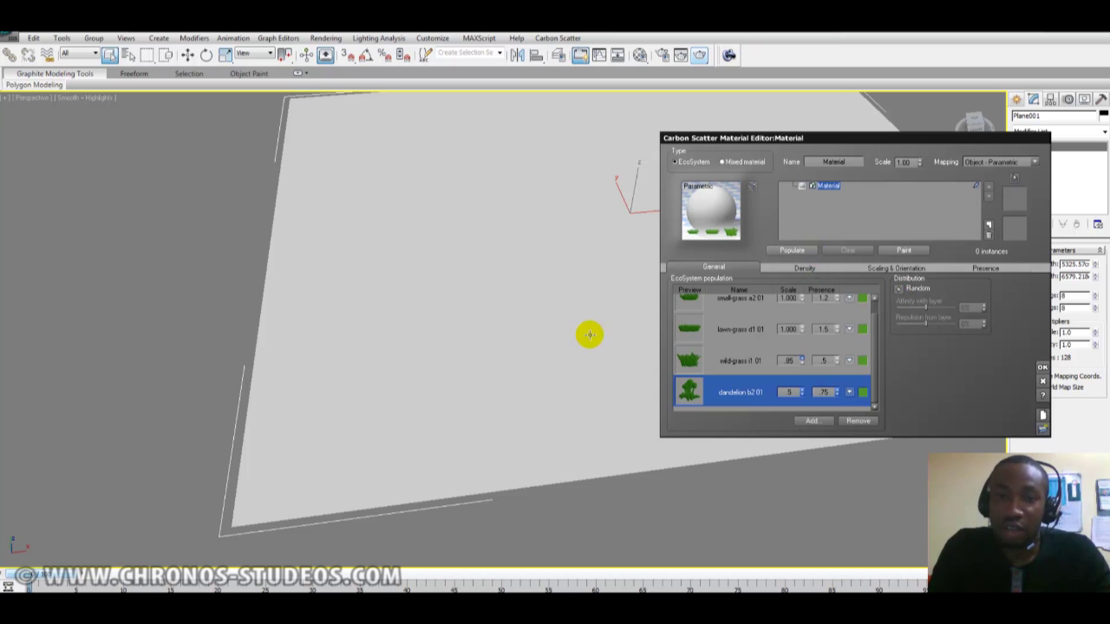
Populate the ground plane with the four plants and inspect how the instances are spread
middle_drag(590, 335, 558, 335)
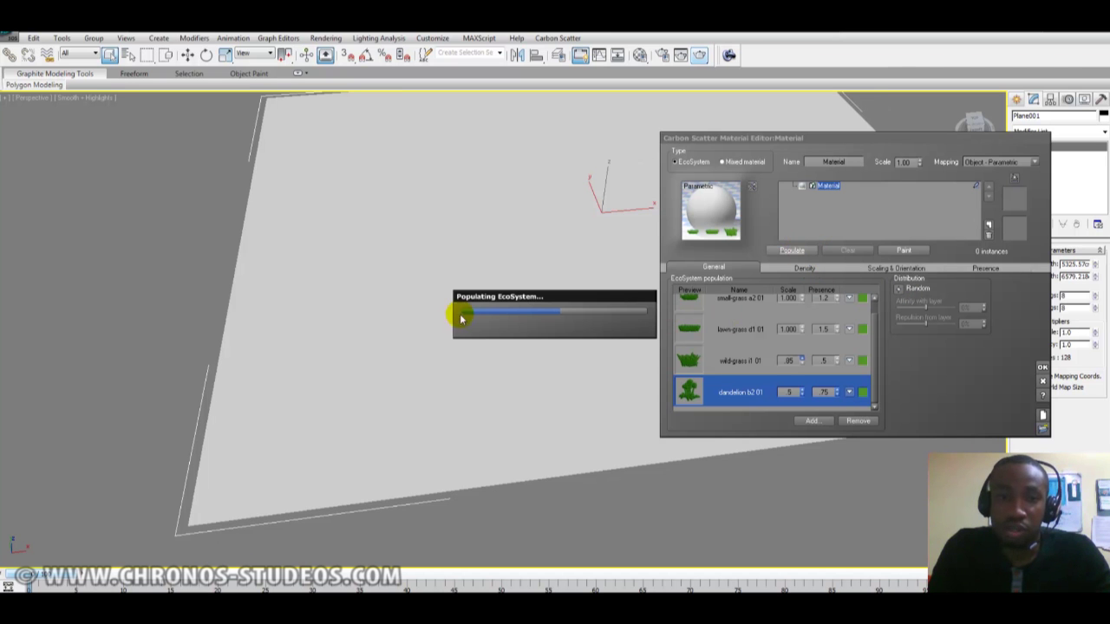
middle_drag(488, 375, 380, 331)
scroll(476, 390, up, 3)
scroll(416, 356, down, 10)
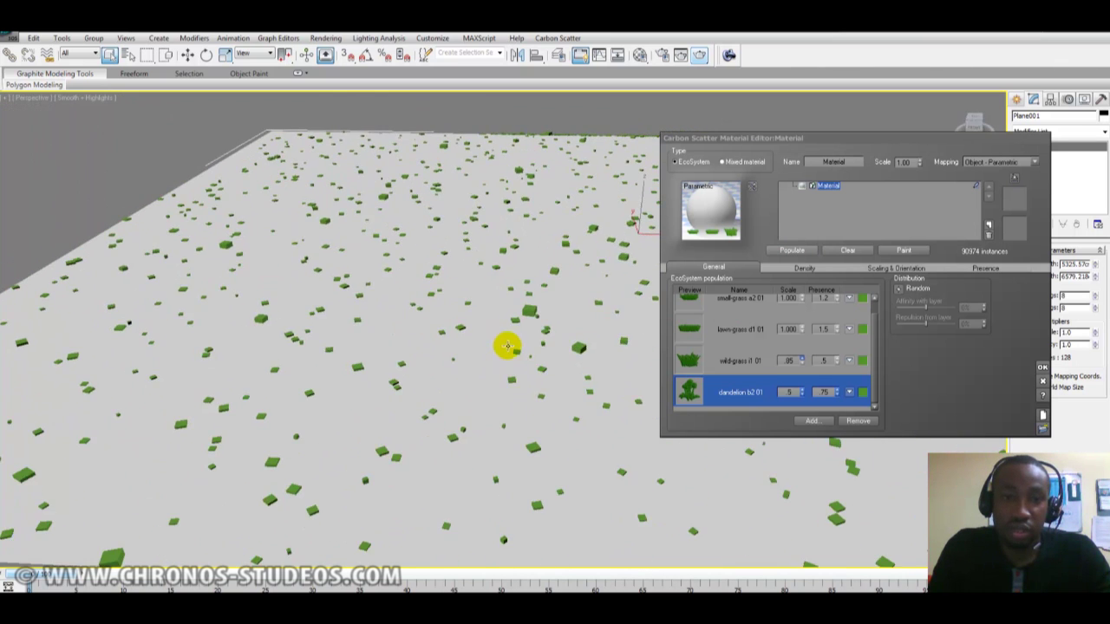
scroll(507, 346, up, 3)
Raise the EcoSystem's overall density to 100%, repopulate the plane and accept the large instance count
click(792, 265)
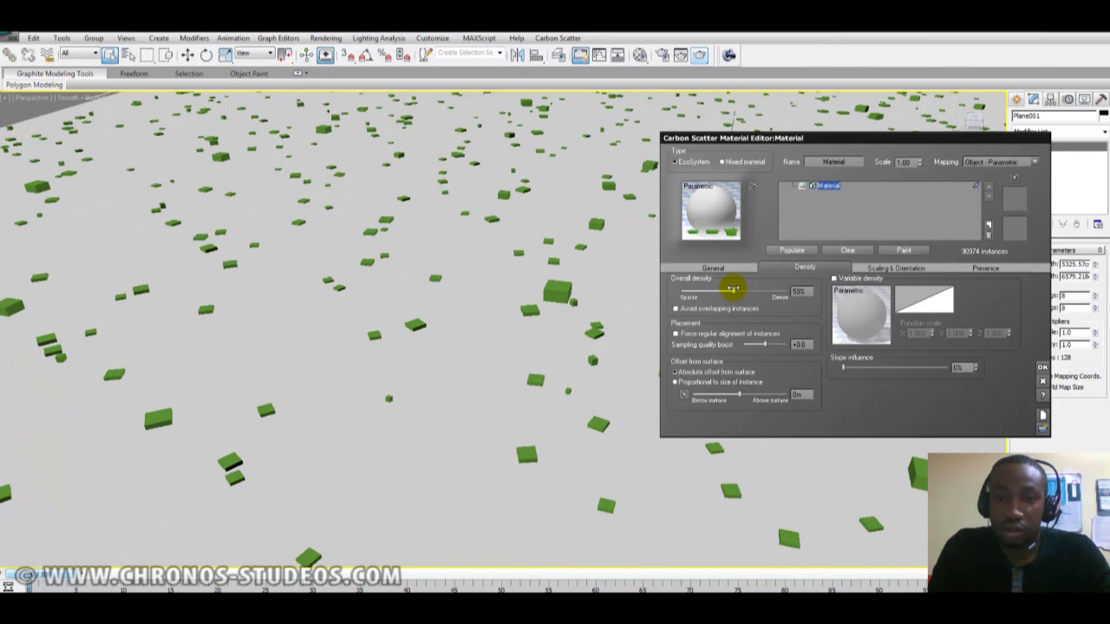
scroll(508, 324, down, 5)
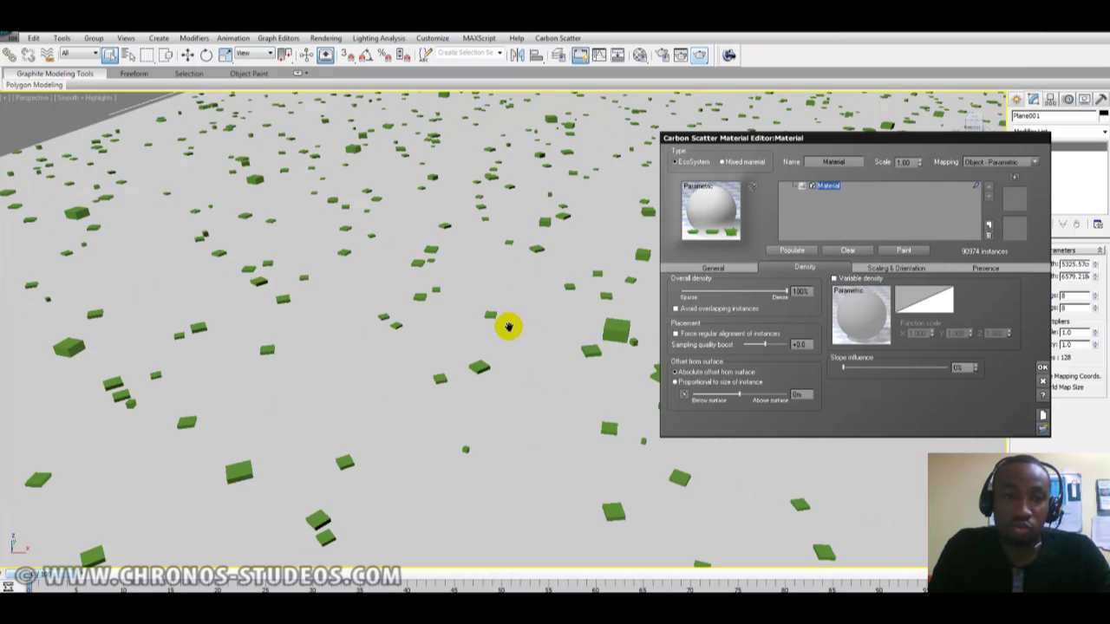
scroll(485, 351, up, 3)
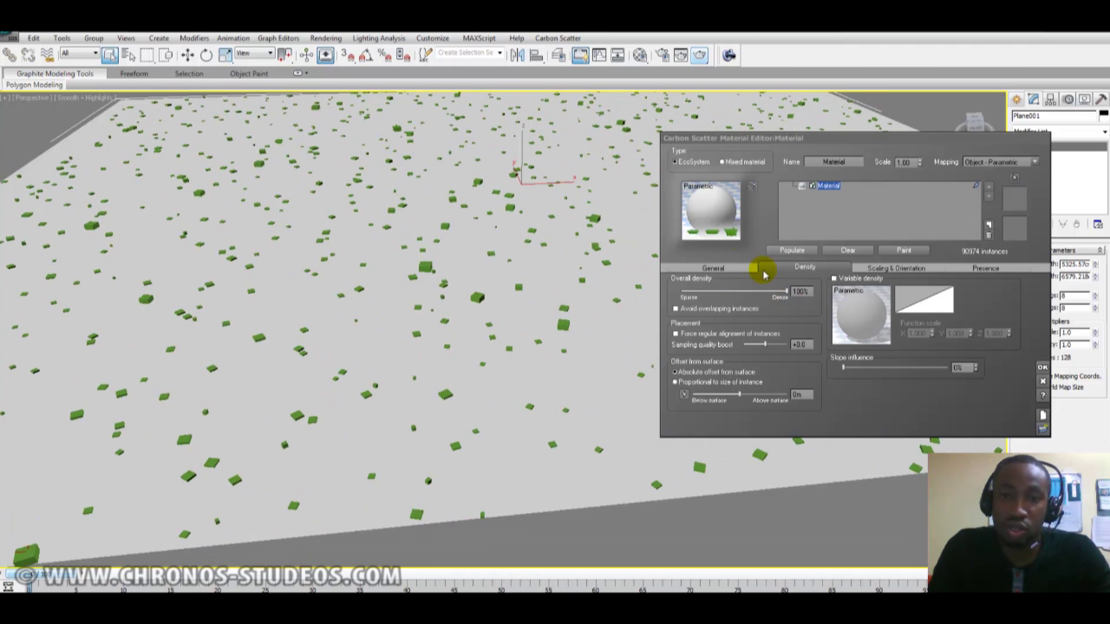
click(791, 251)
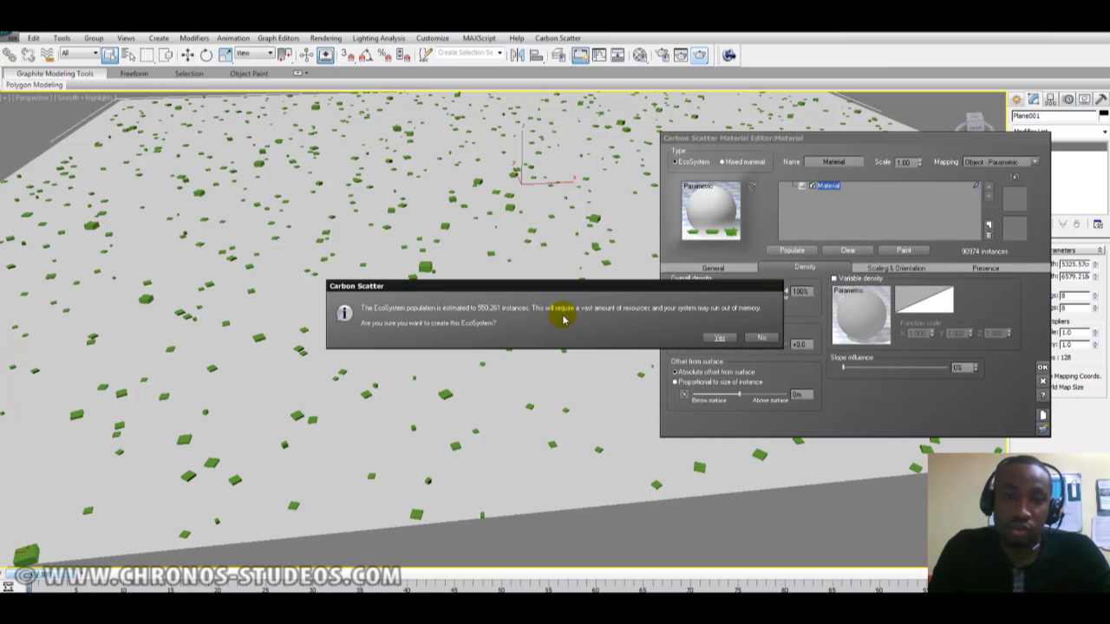
click(719, 338)
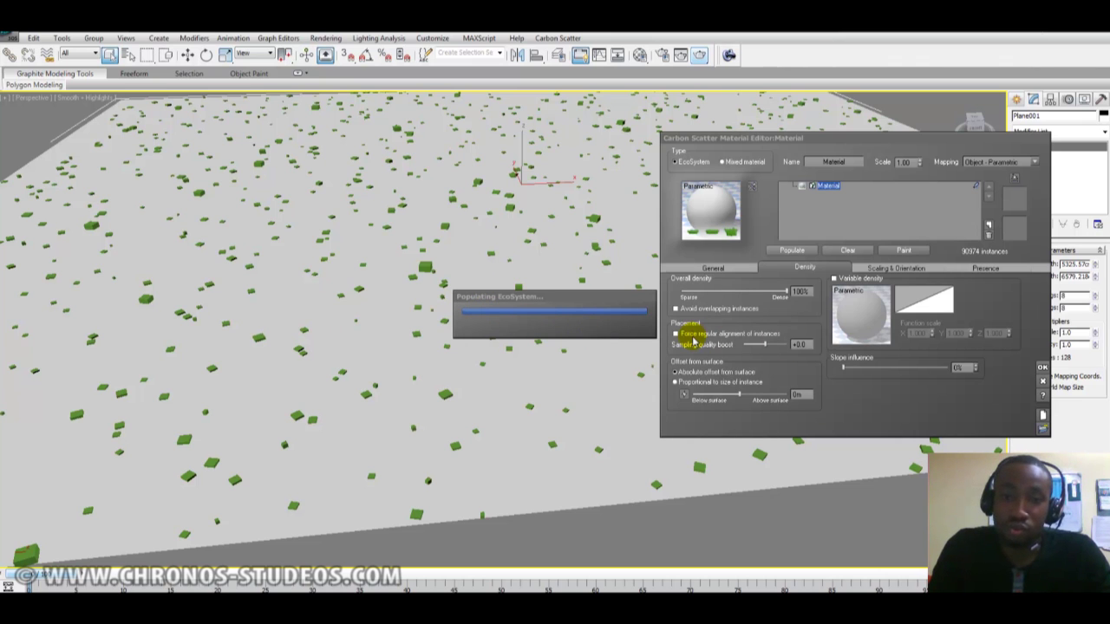
middle_drag(484, 315, 588, 242)
alt+middle_drag(540, 313, 600, 295)
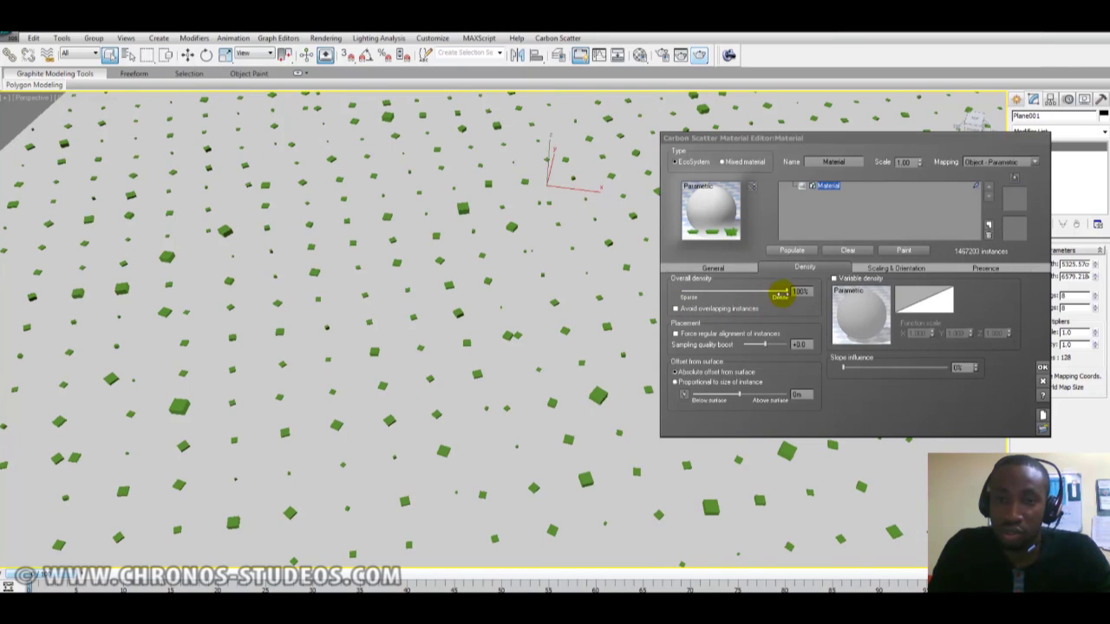
Lower the overall density to roughly half and drive the plant distribution with a Grainy Fractal node
drag(775, 290, 718, 287)
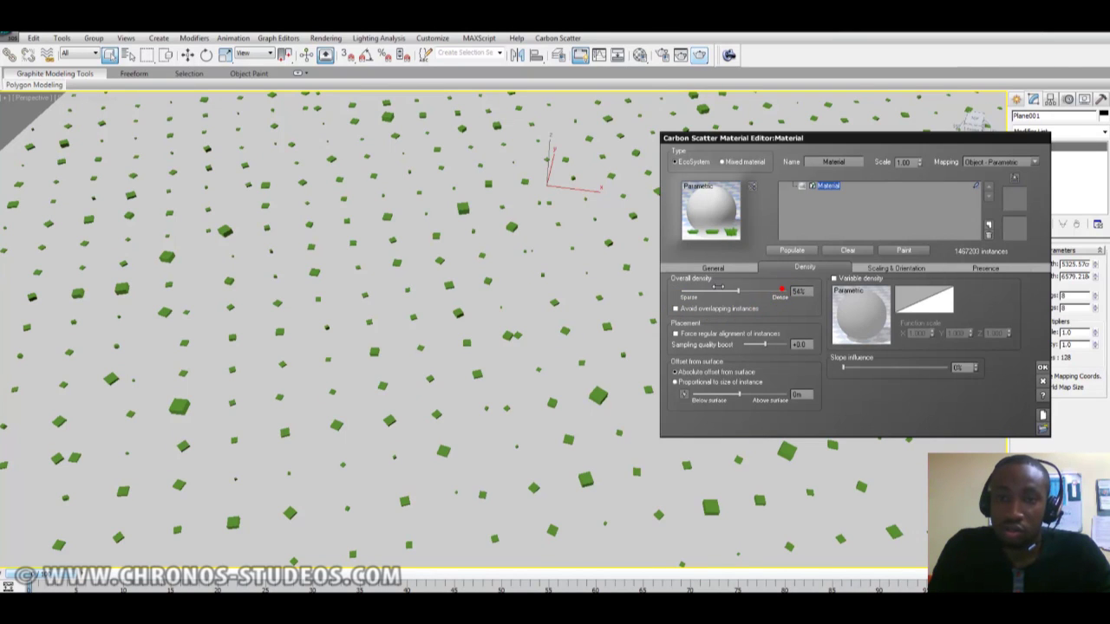
click(730, 269)
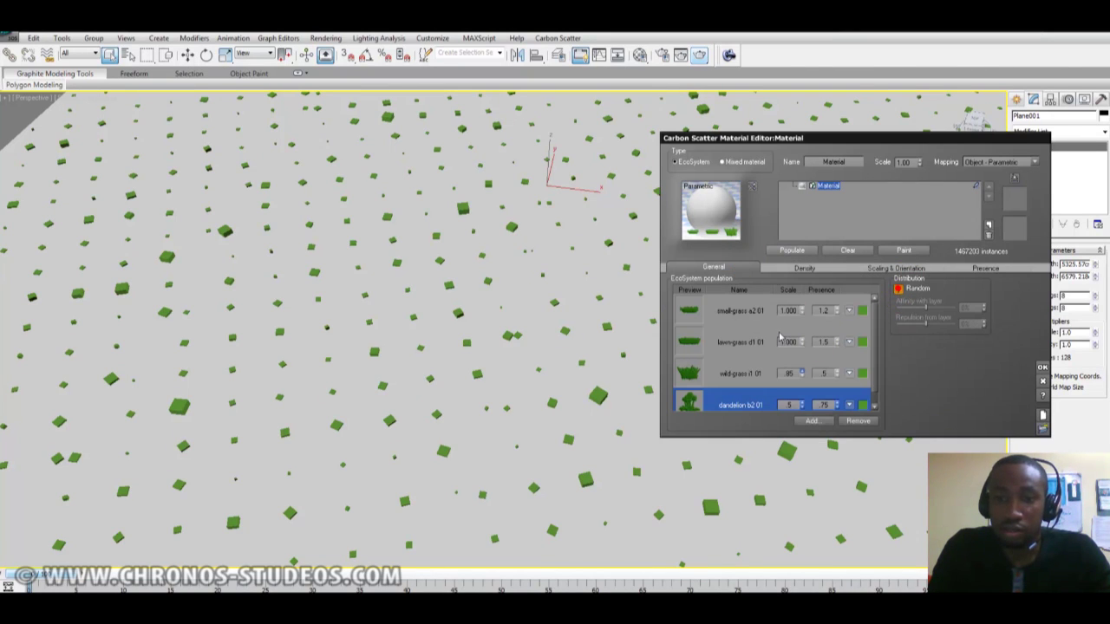
click(898, 288)
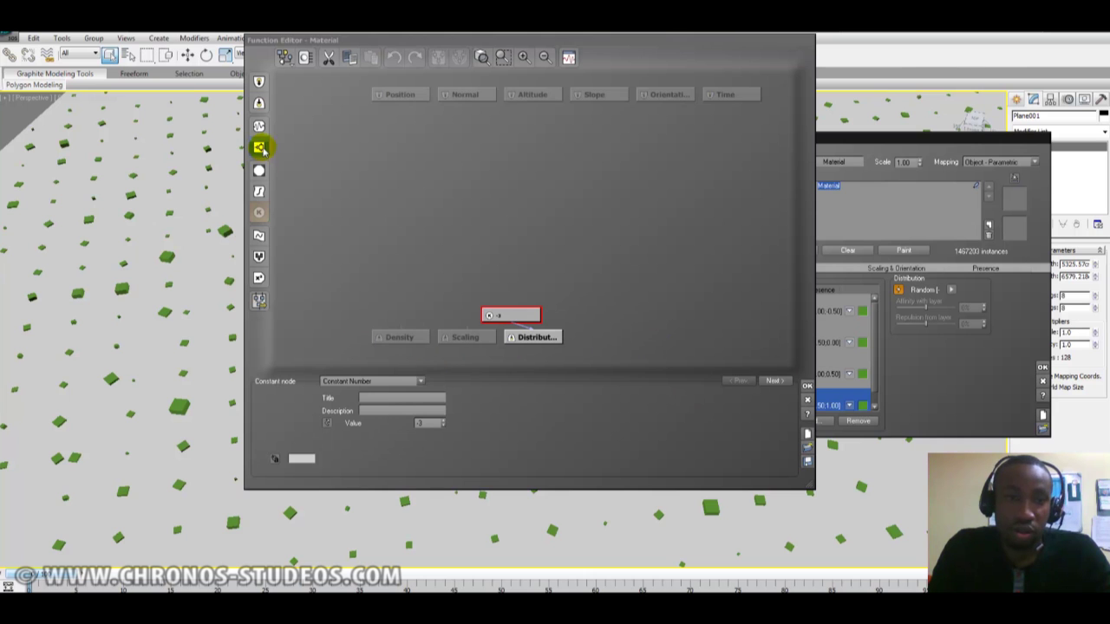
click(259, 147)
click(396, 382)
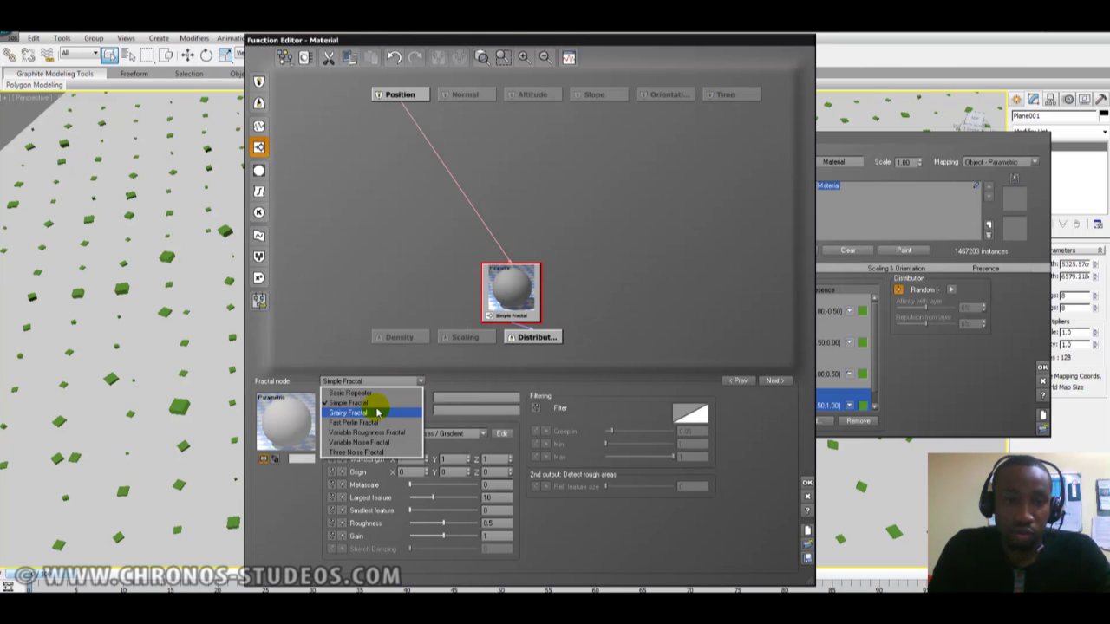
click(380, 413)
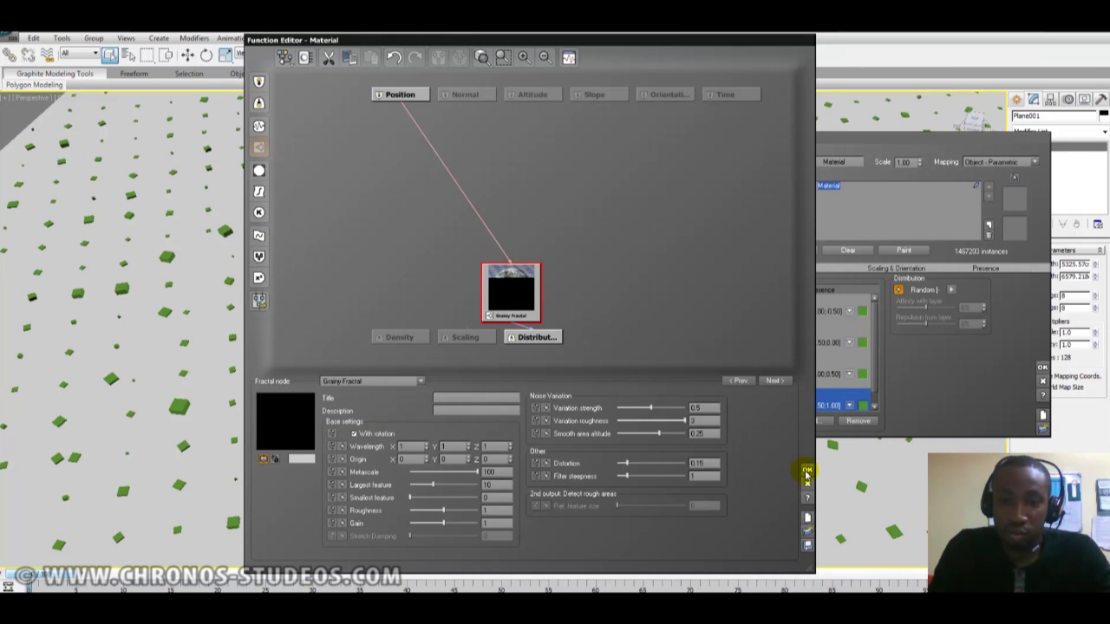
click(806, 471)
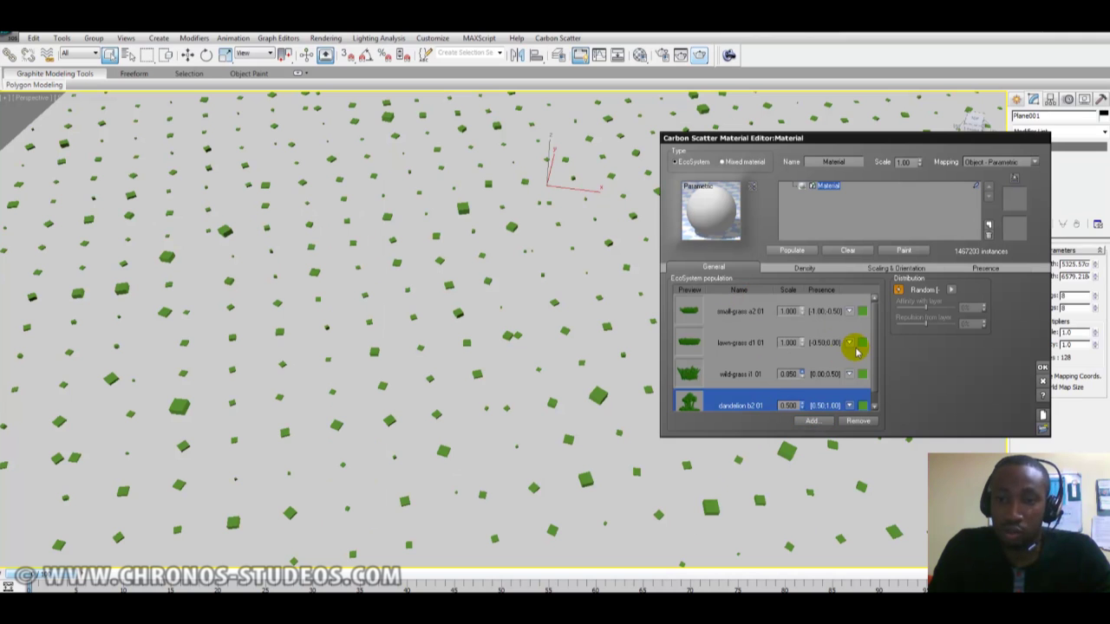
Repopulate the plane with the fractal distribution, check the clustering up close and accept the material
click(789, 249)
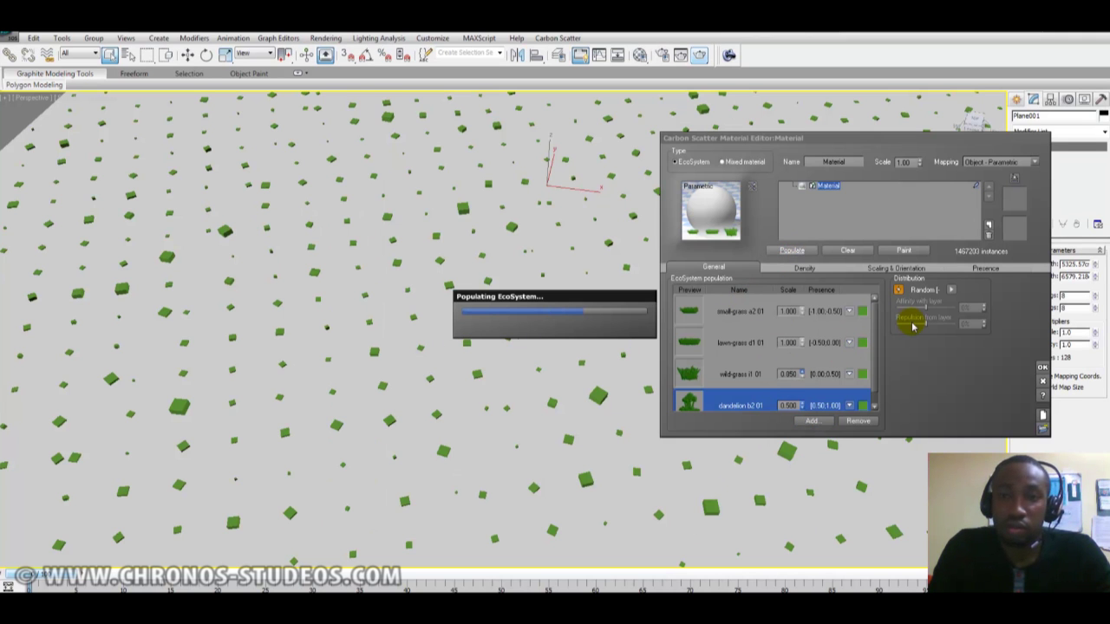
mouse_move(478, 335)
alt+middle_down()
mouse_move(537, 304)
mouse_move(490, 320)
alt+middle_up()
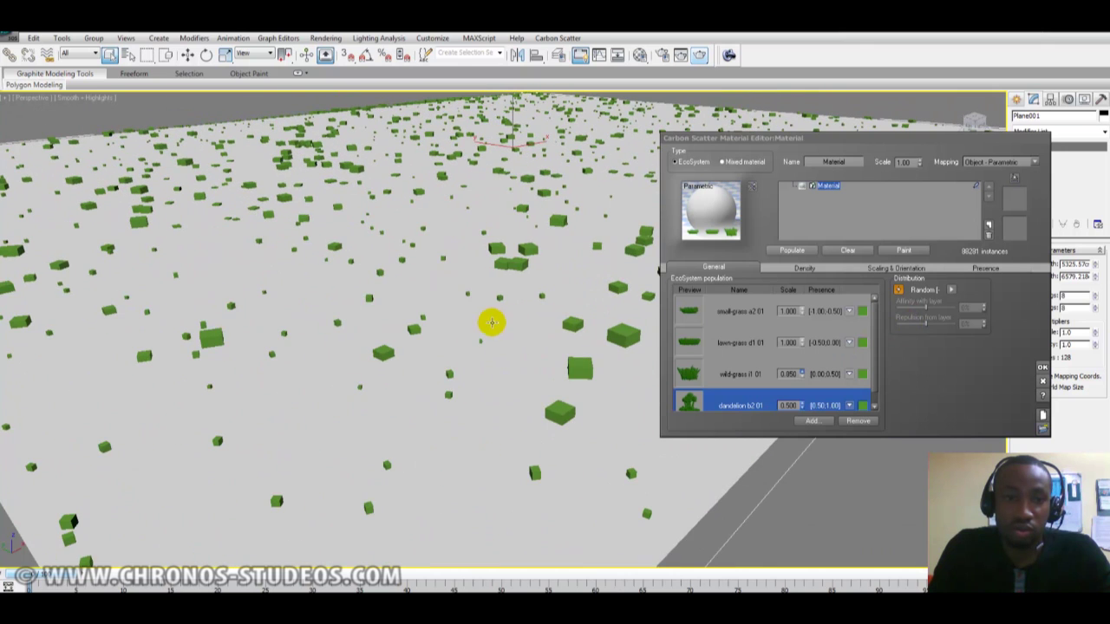
scroll(503, 310, up, 8)
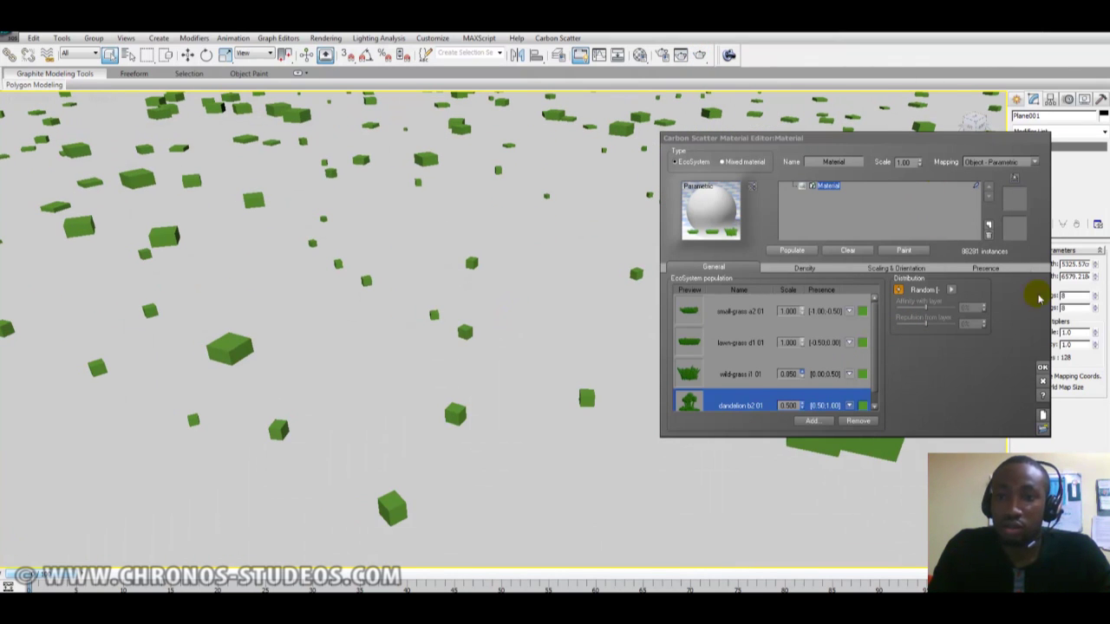
click(1043, 368)
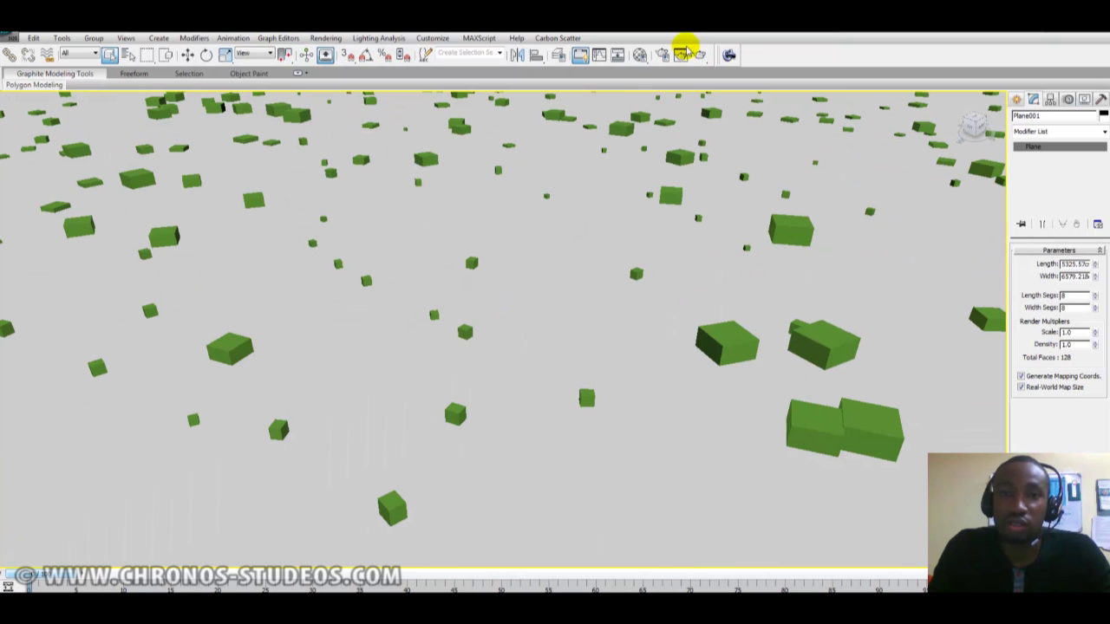
Render the Perspective view, review the grass and flower patches, and close the render and V-Ray messages windows
click(700, 54)
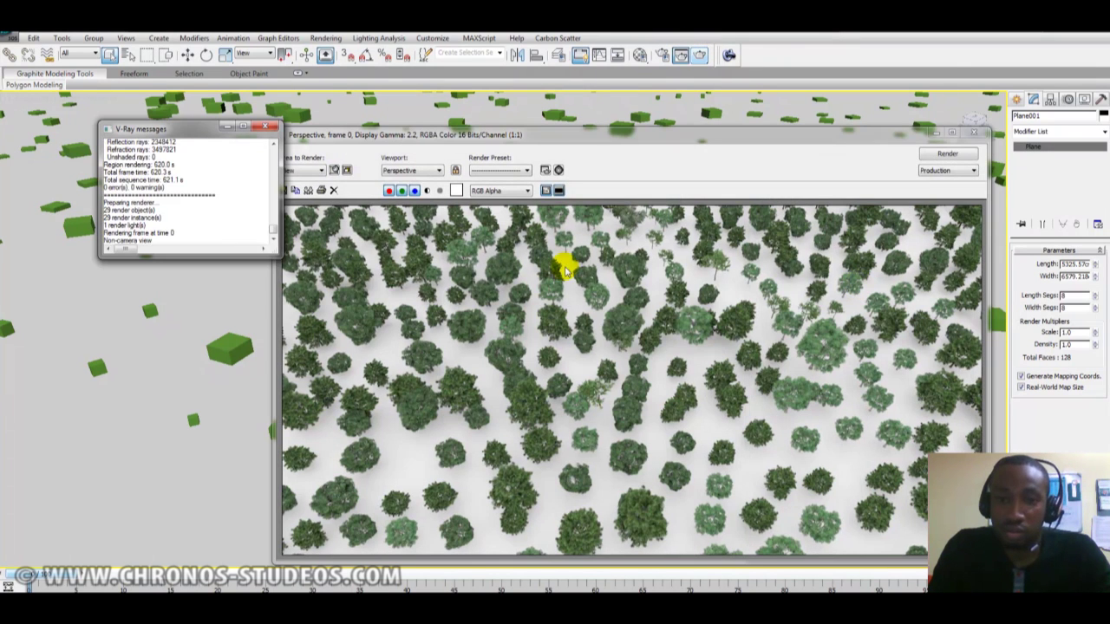
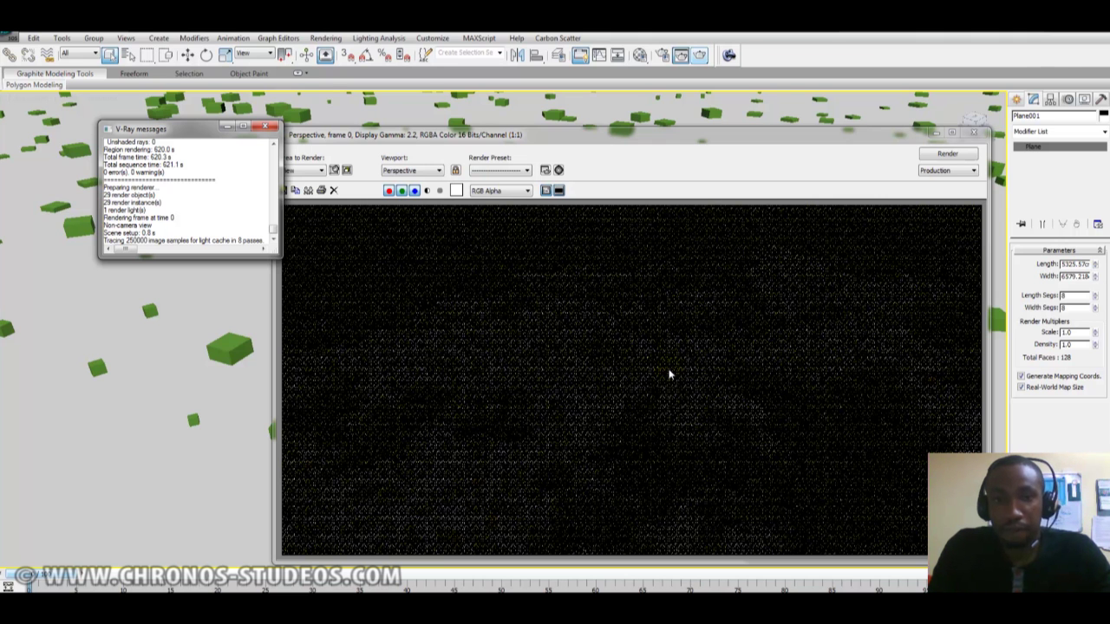
drag(798, 138, 611, 143)
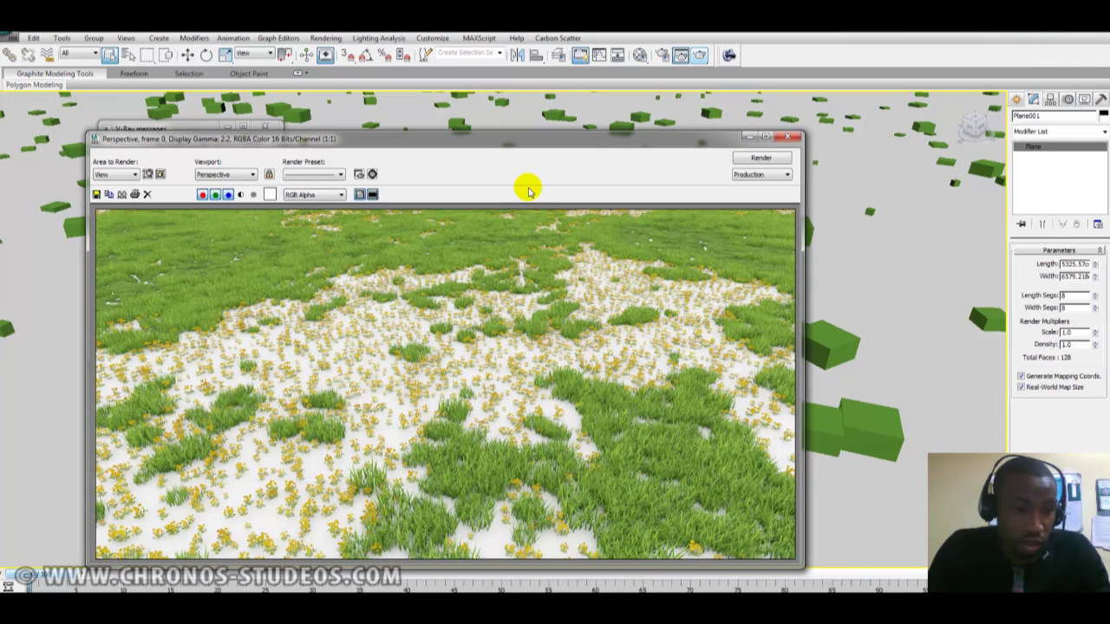
drag(538, 148, 555, 195)
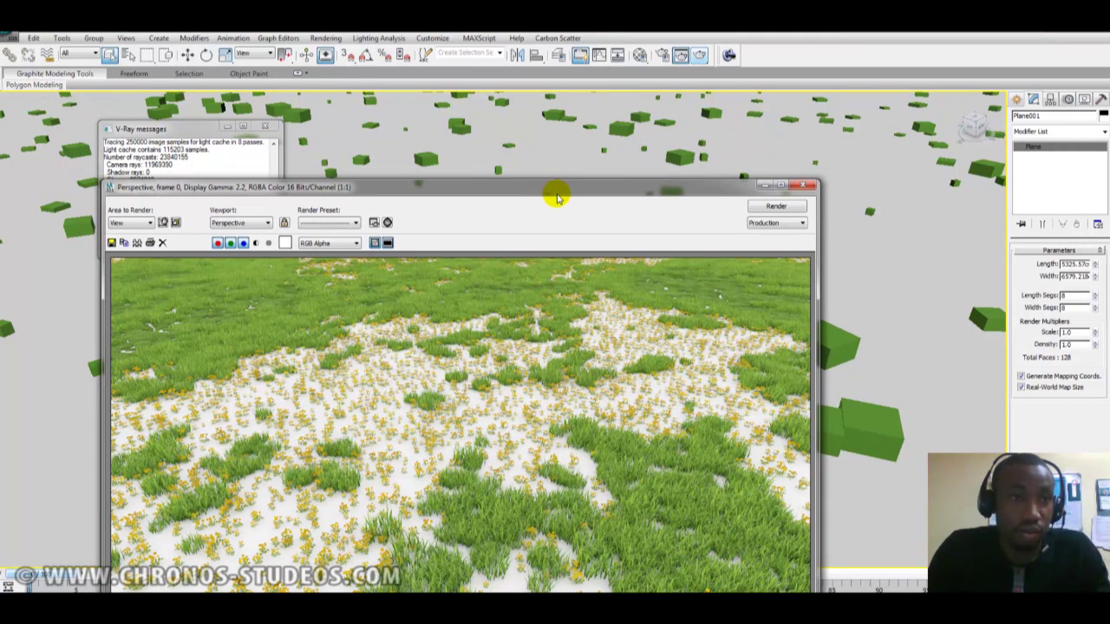
drag(570, 195, 548, 165)
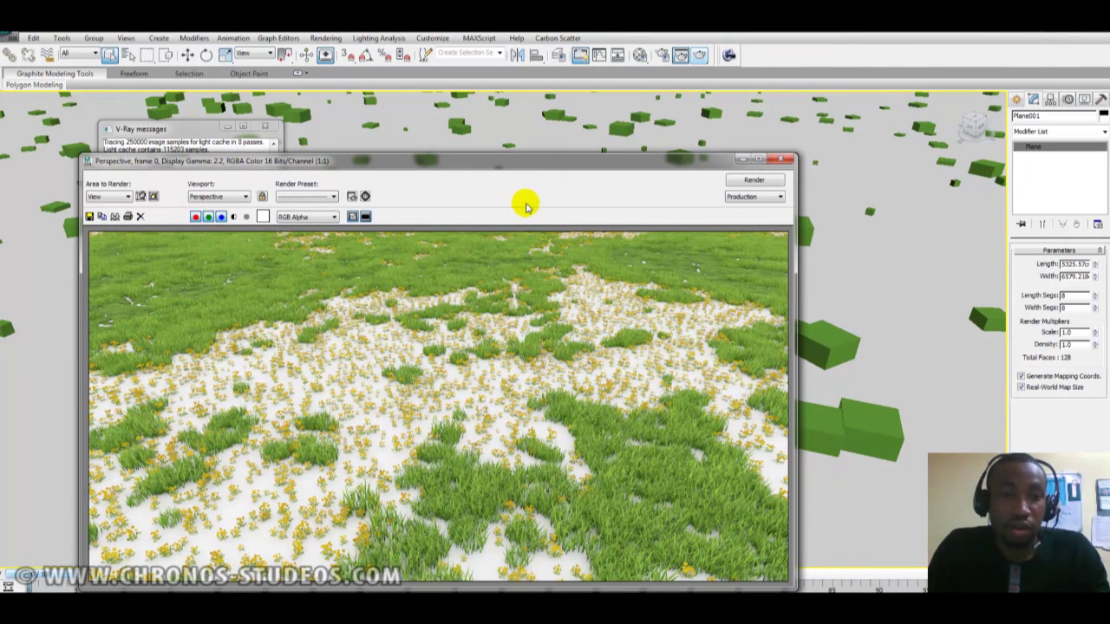
drag(587, 165, 578, 171)
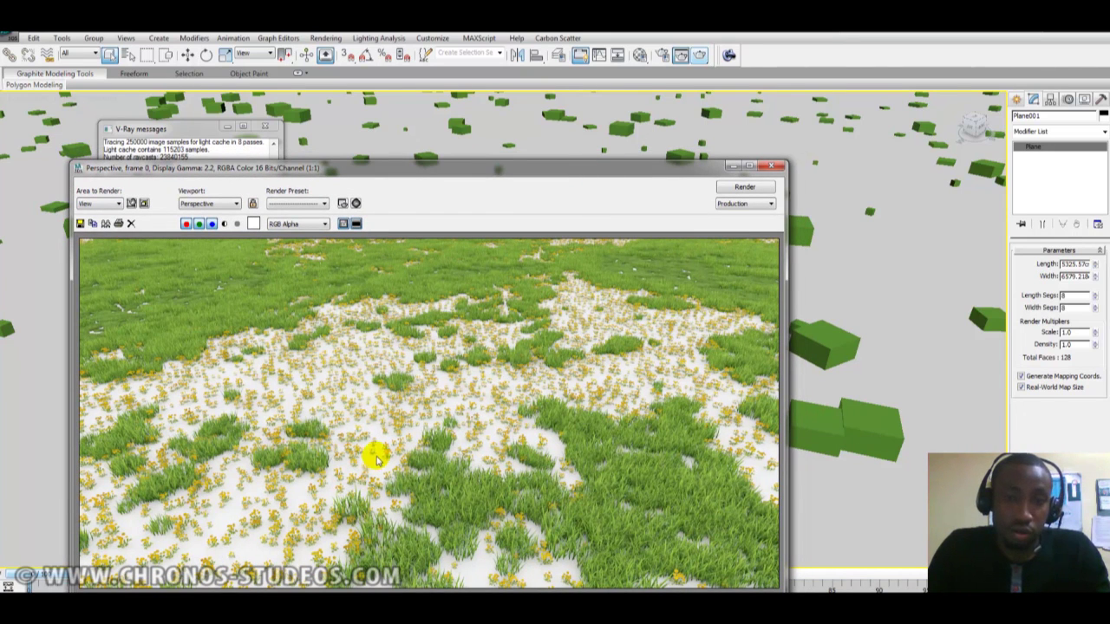
click(772, 167)
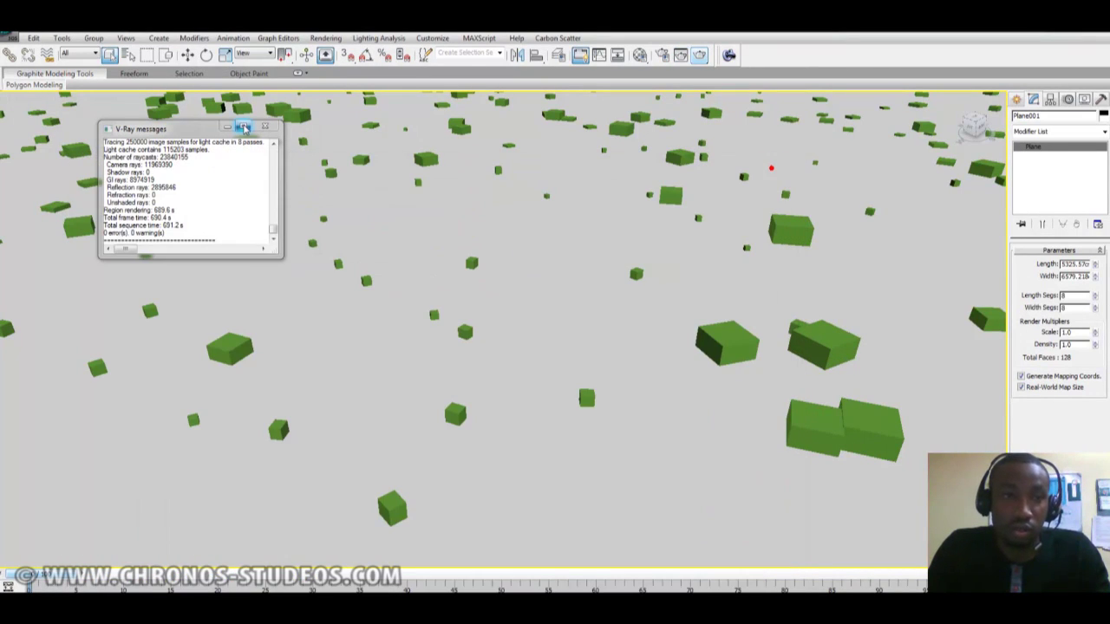
click(258, 132)
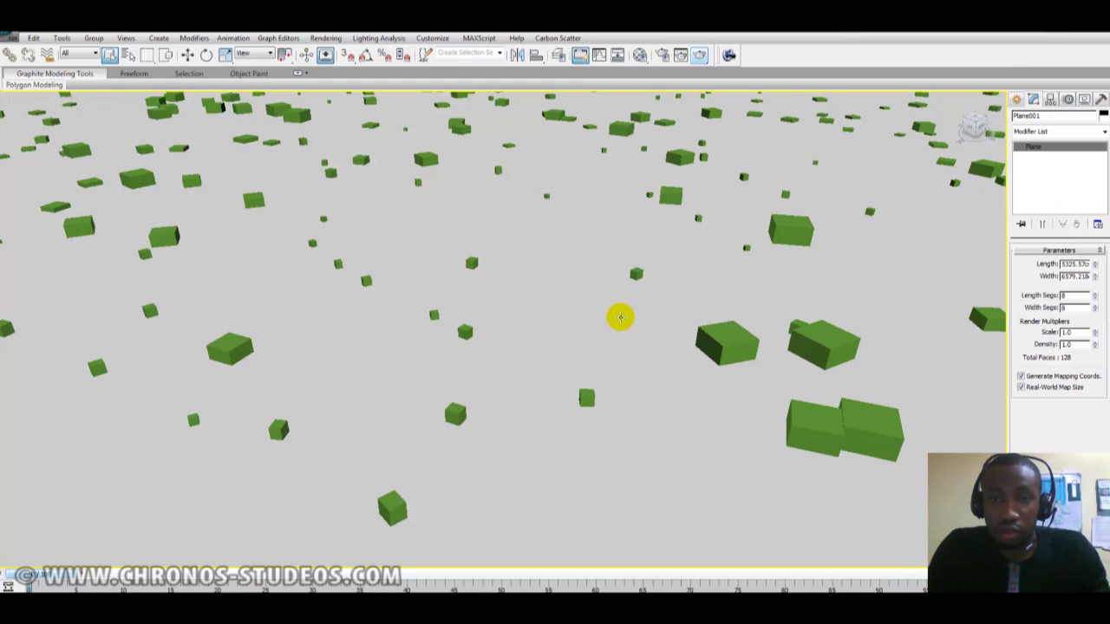
Review how the scattered plants are distributed over the whole plane, close up and from a distance
key(z)
middle_drag(617, 317, 512, 331)
scroll(539, 324, up, 4)
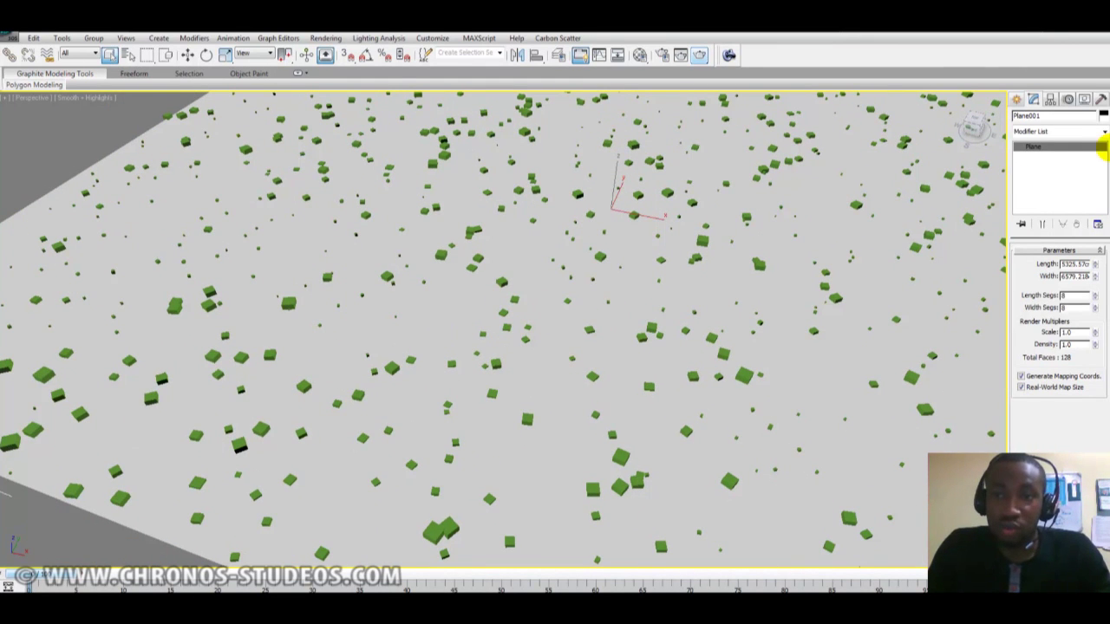
click(1019, 101)
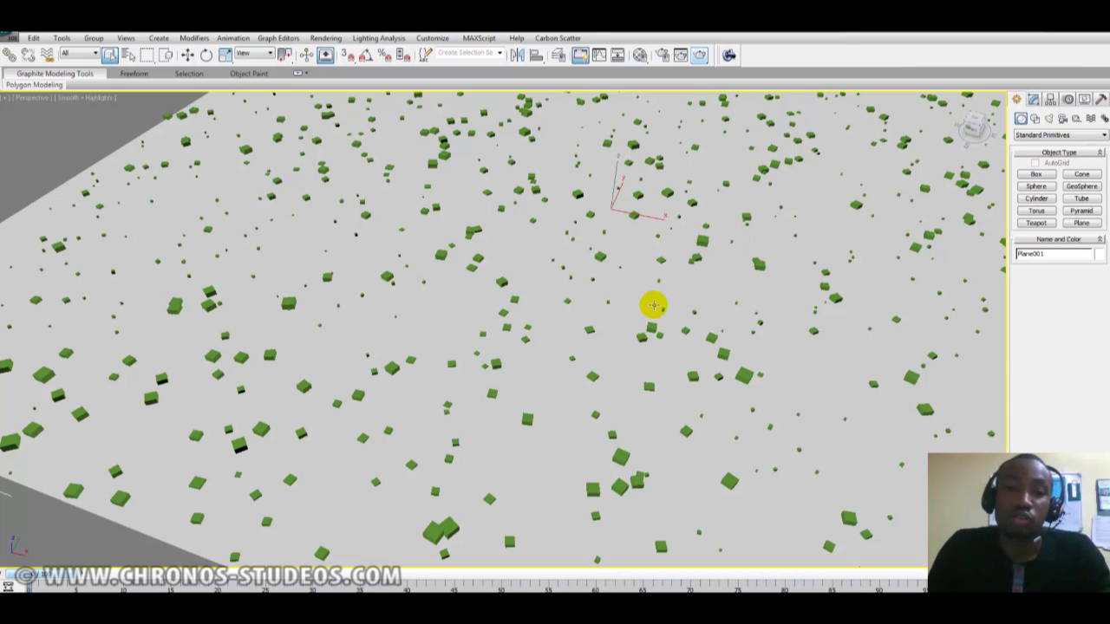
middle_drag(653, 305, 672, 324)
scroll(672, 324, down, 6)
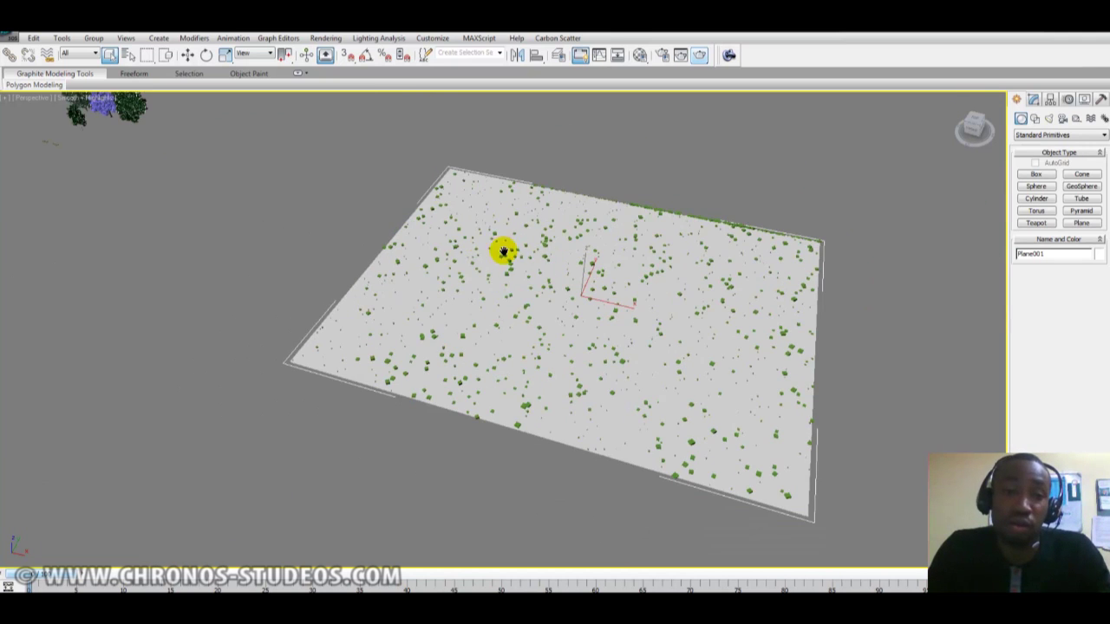
middle_drag(503, 251, 639, 300)
middle_drag(713, 315, 636, 292)
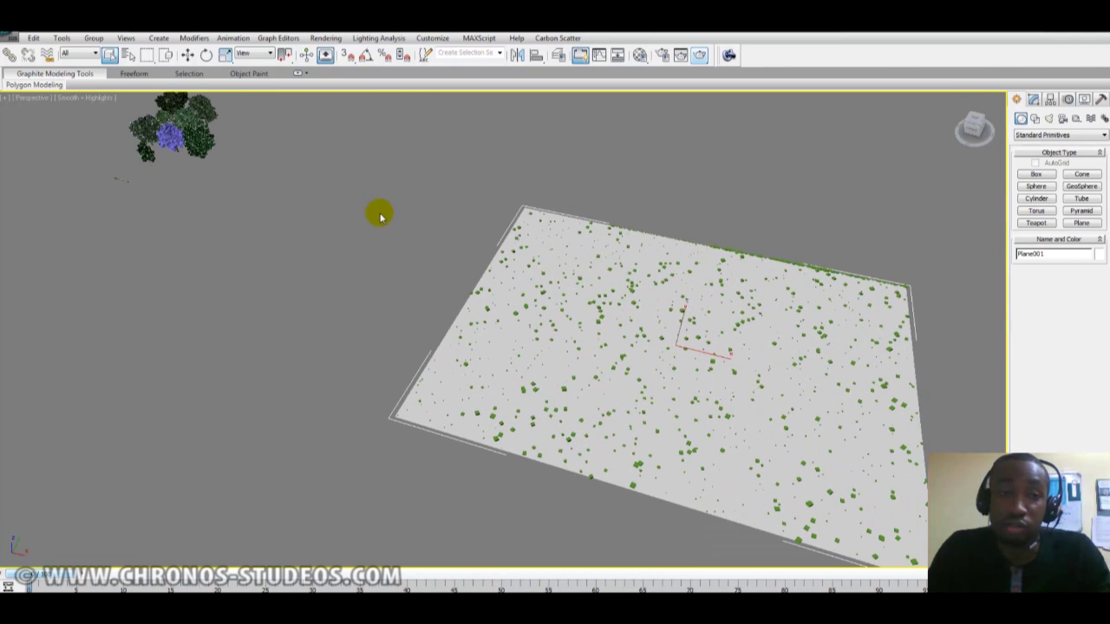
Select forest tree 1, frame it in wireframe display and show its Editable Mesh settings
middle_drag(180, 155, 269, 187)
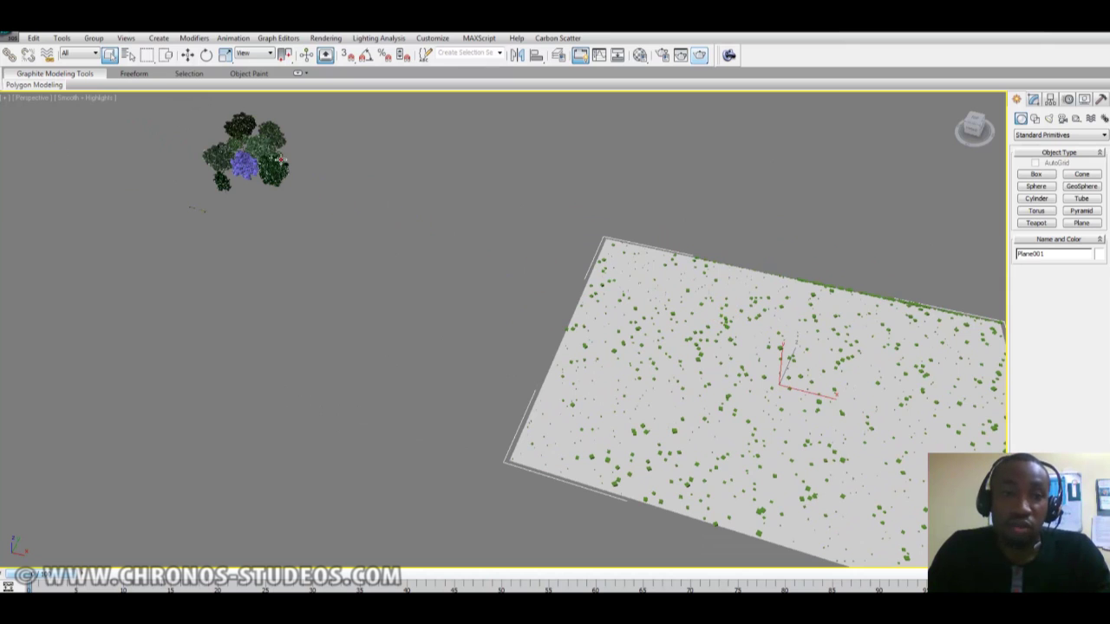
click(280, 159)
key(z)
alt+middle_drag(503, 211, 630, 375)
key(F3)
click(1033, 99)
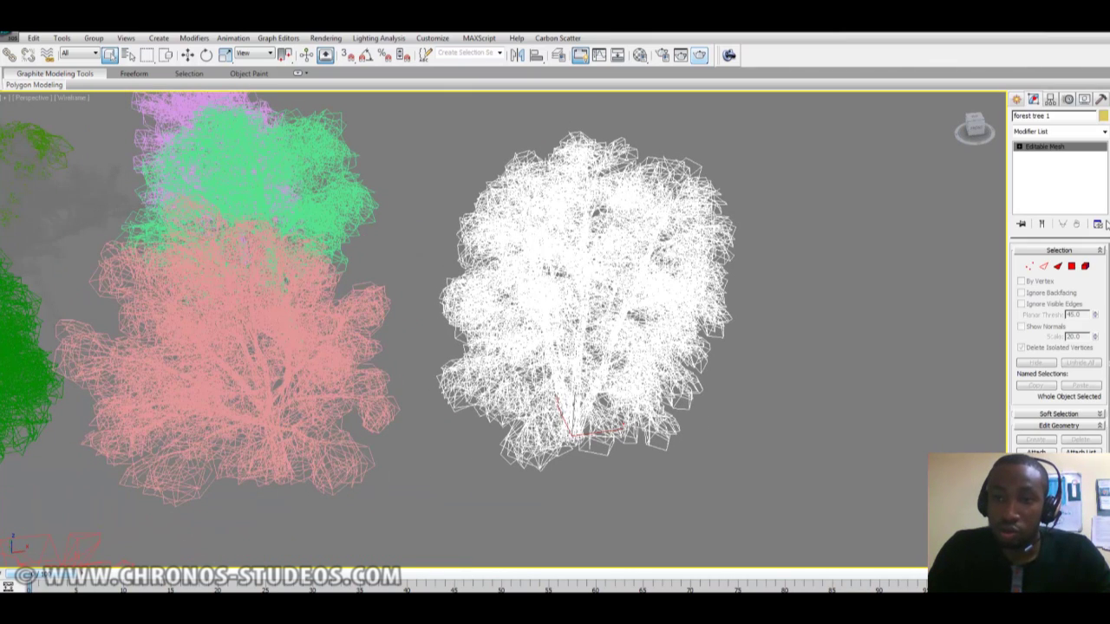
Inspect forest tree 1's mesh by selecting the faces of its upper crown, and leave sub-object editing
click(1084, 266)
click(736, 149)
alt+middle_drag(736, 146, 518, 236)
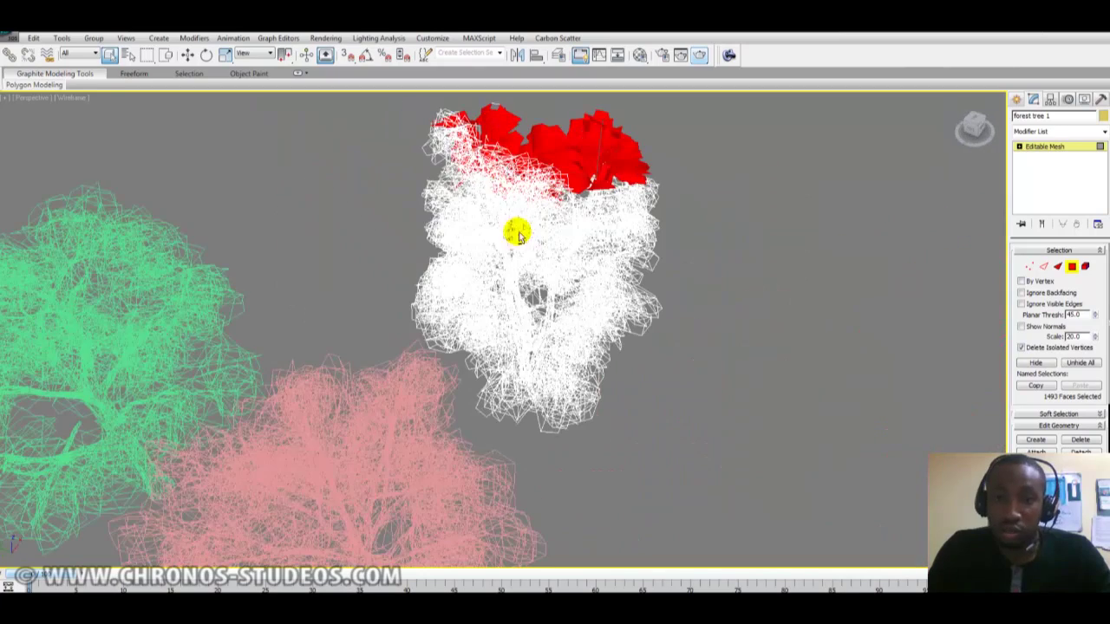
click(1072, 267)
middle_drag(563, 199, 584, 207)
Start a new empty scene without saving the changes to the current one
key(ctrl+o)
click(564, 366)
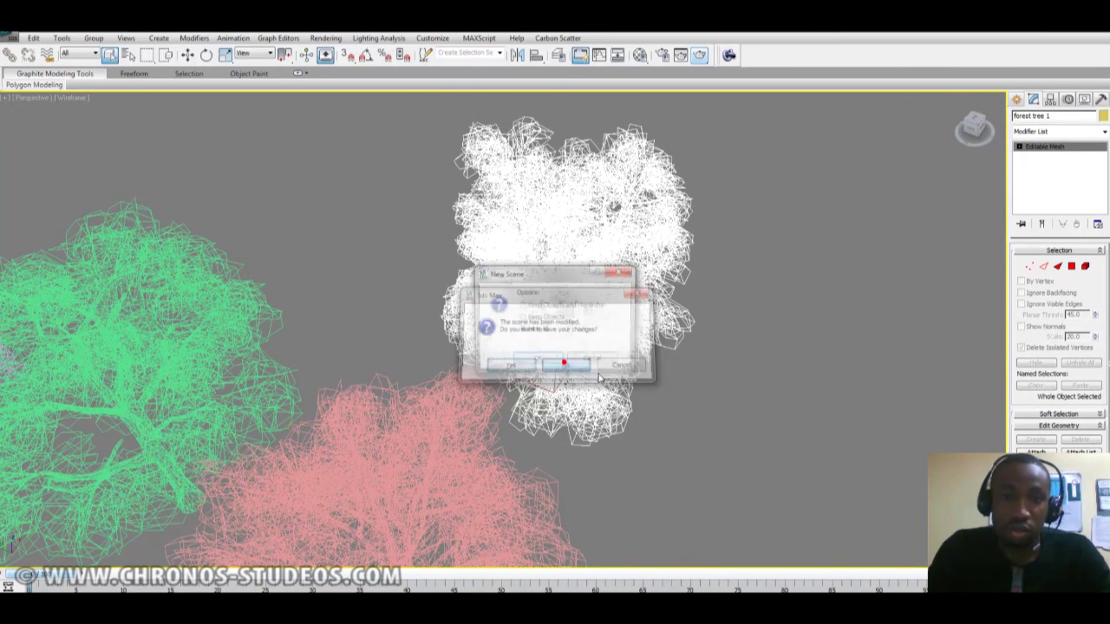
click(537, 361)
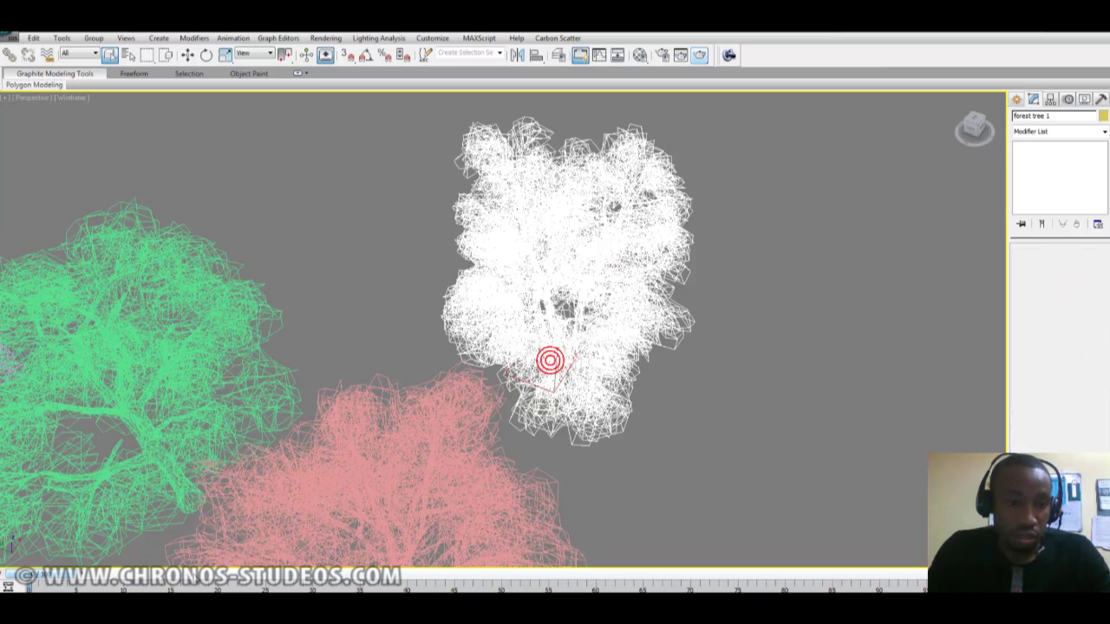
click(734, 332)
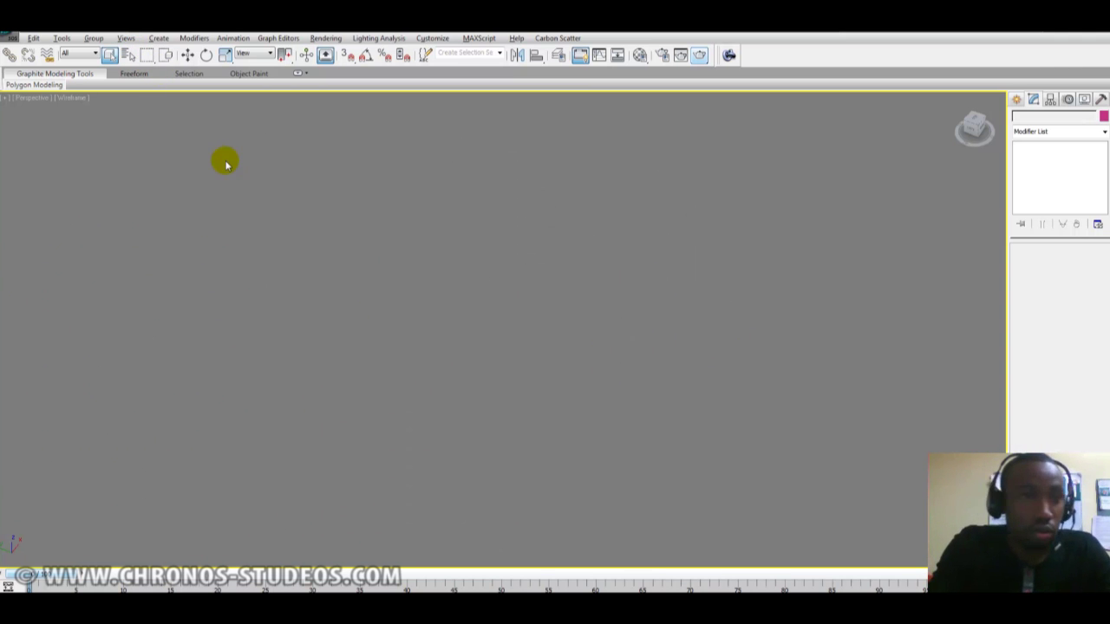
Merge the AM113_054_Sorbus tree from "tree before collapse.max" into the empty scene
click(11, 37)
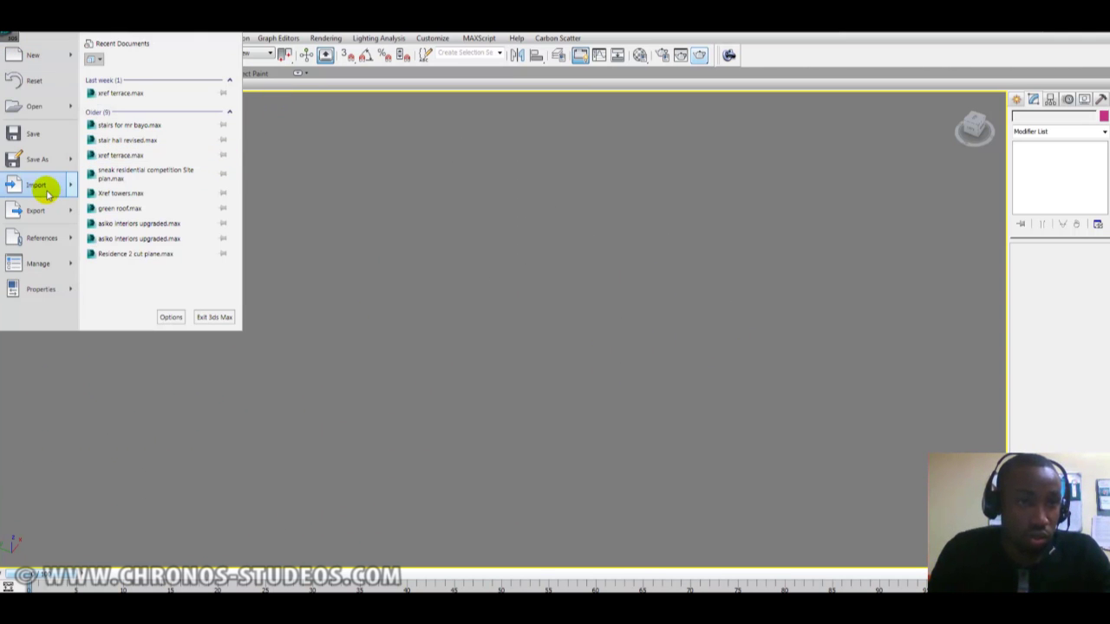
mouse_move(48, 193)
click(119, 107)
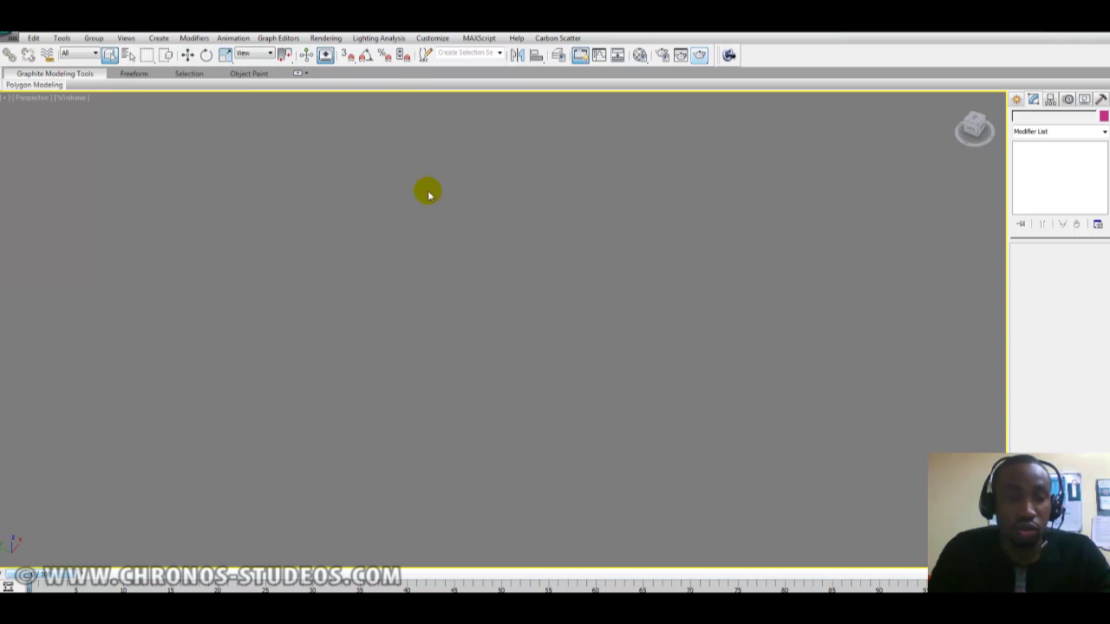
double_click(99, 108)
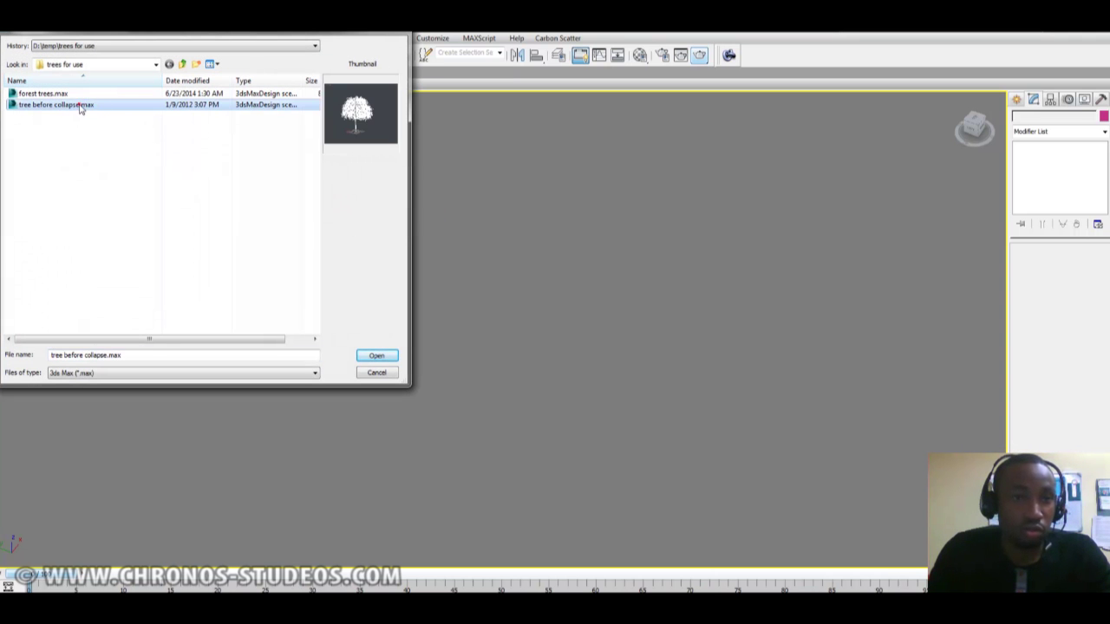
click(503, 237)
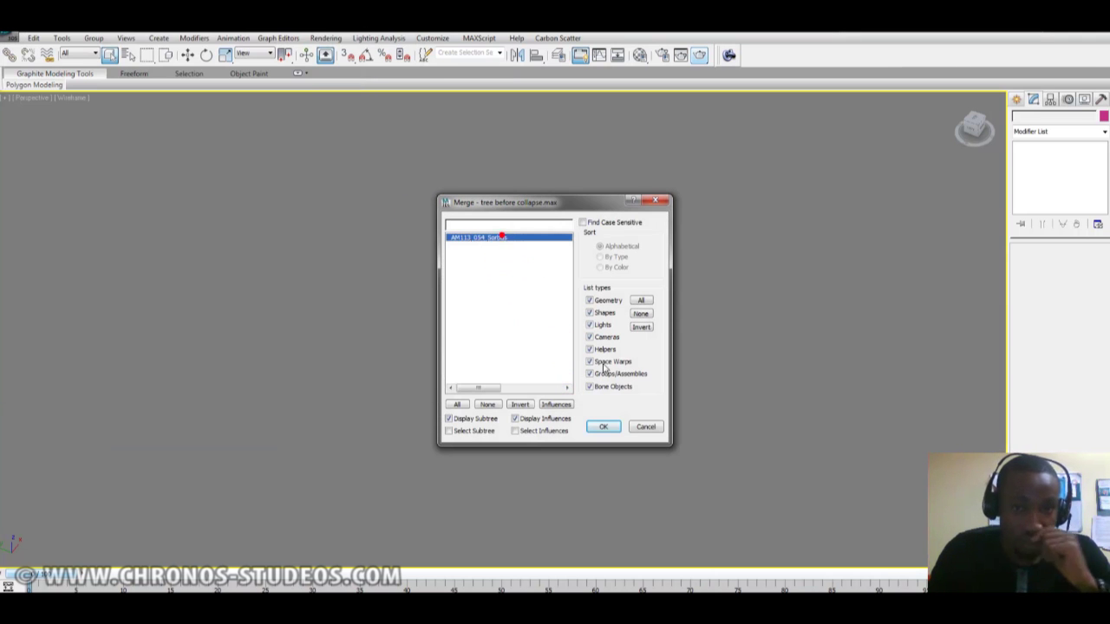
click(604, 426)
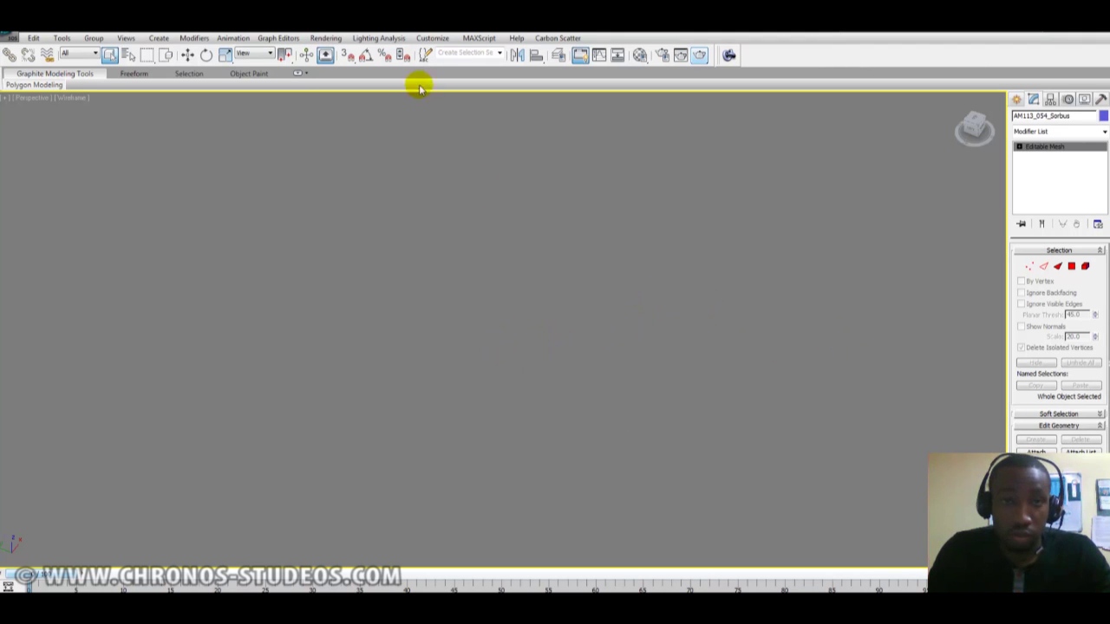
Examine the merged Sorbus tree from the front in wireframe and in shaded display
key(z)
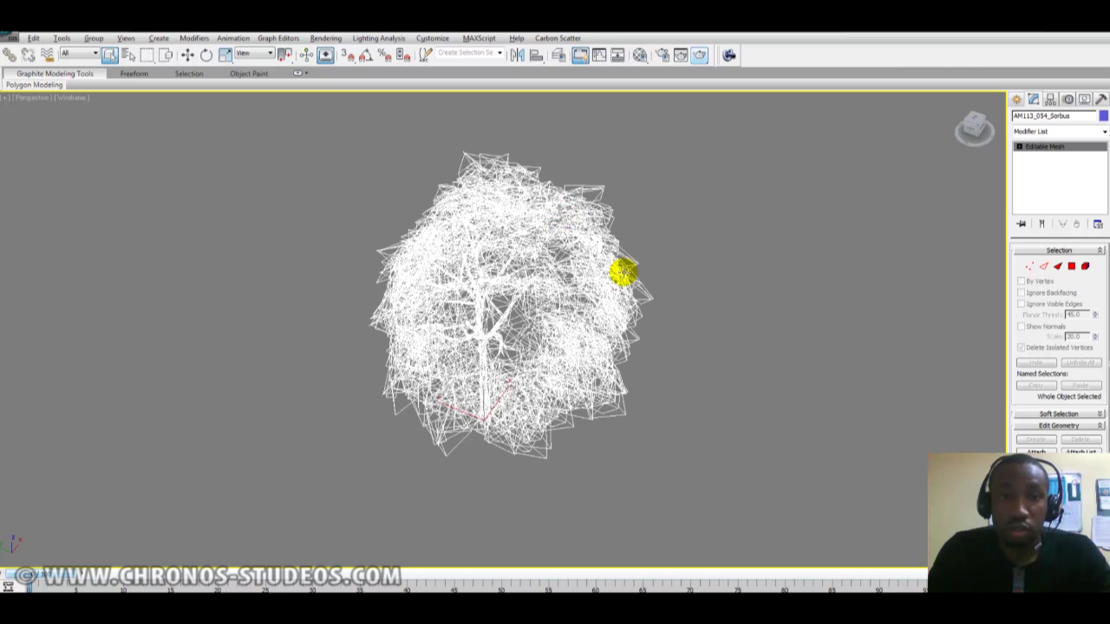
alt+middle_drag(621, 272, 584, 270)
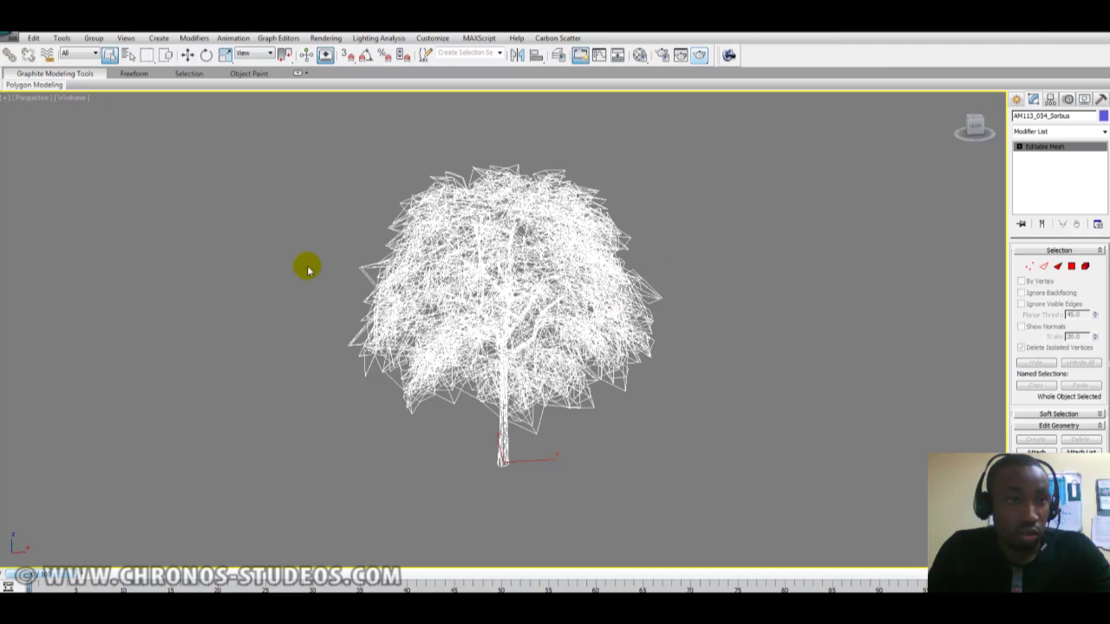
key(F3)
alt+middle_drag(646, 274, 554, 277)
scroll(643, 324, up, 3)
click(800, 351)
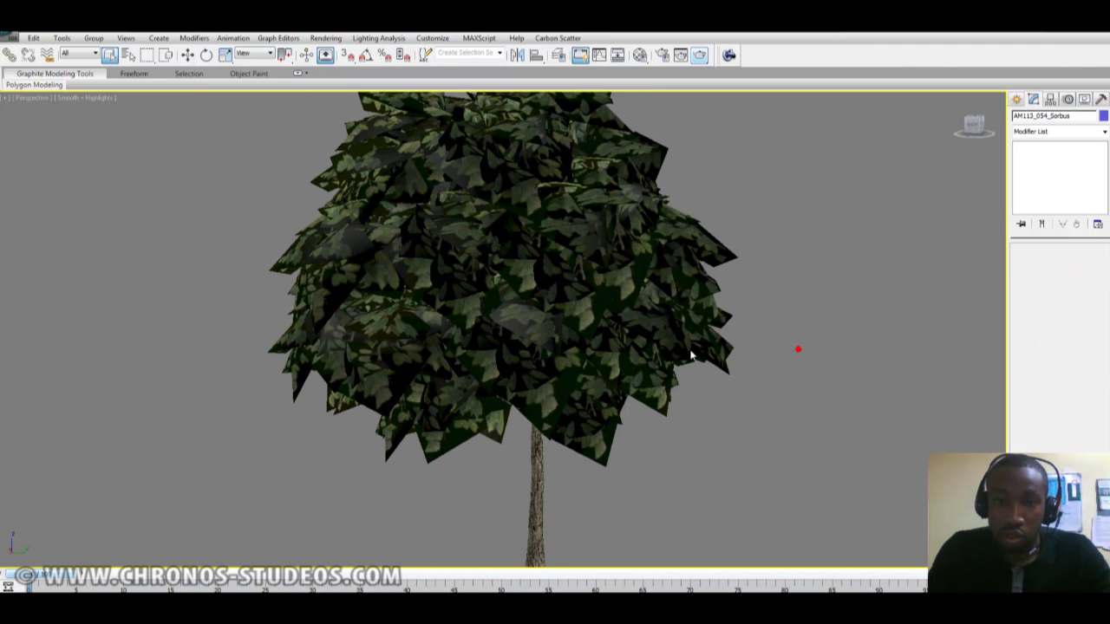
scroll(589, 331, down, 4)
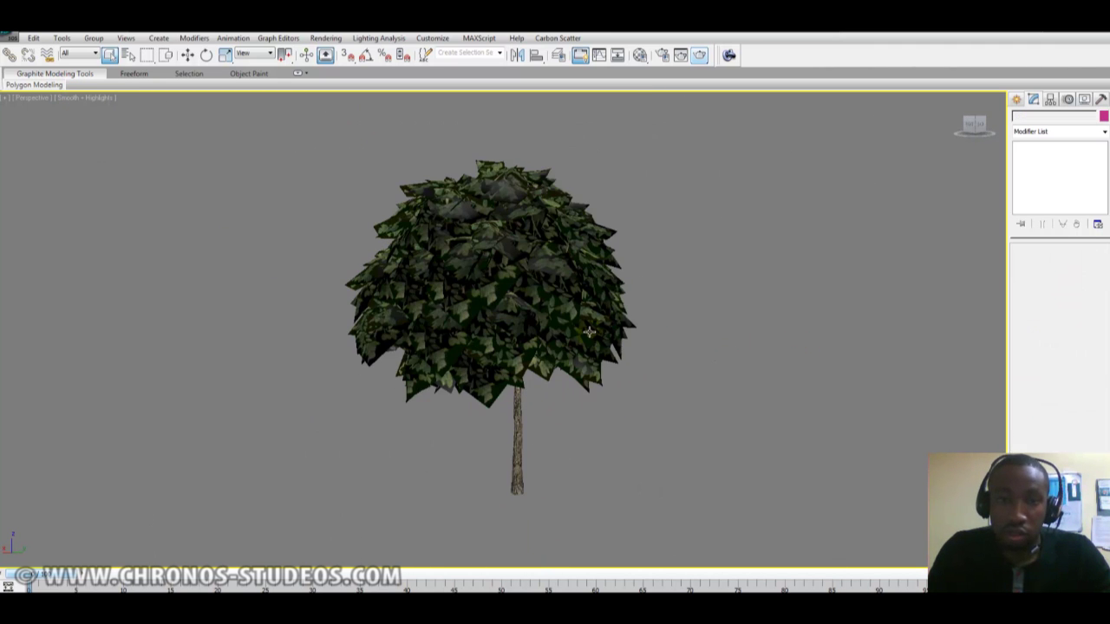
Select the Sorbus tree, make room beside it in the view and check its mesh settings
click(1018, 99)
scroll(622, 297, down, 2)
alt+middle_drag(622, 297, 648, 319)
click(583, 303)
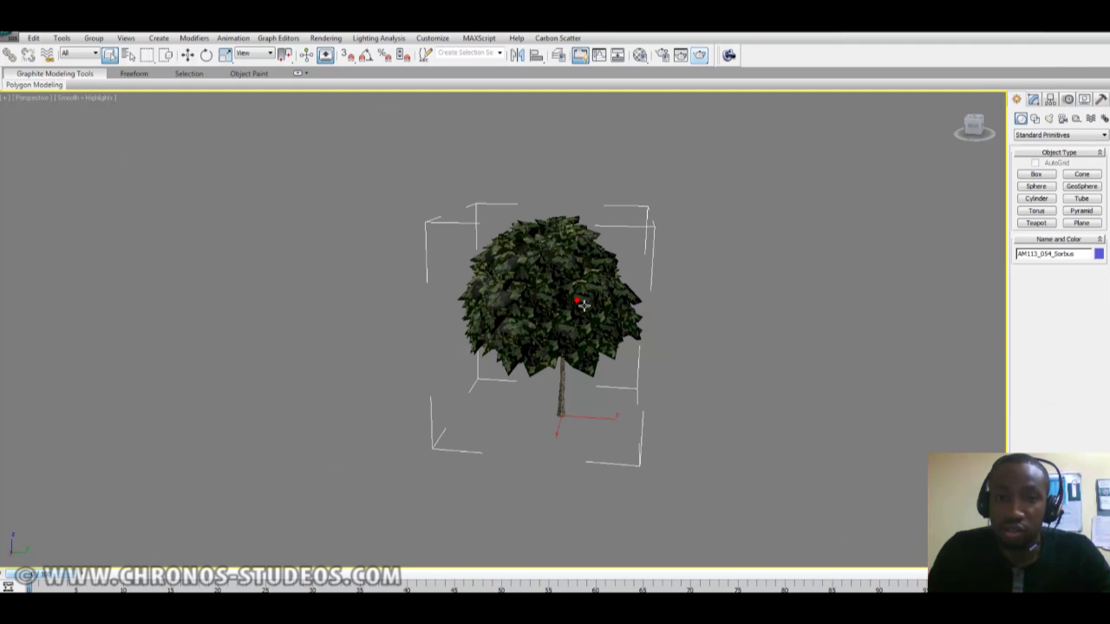
middle_drag(564, 292, 638, 295)
click(1033, 100)
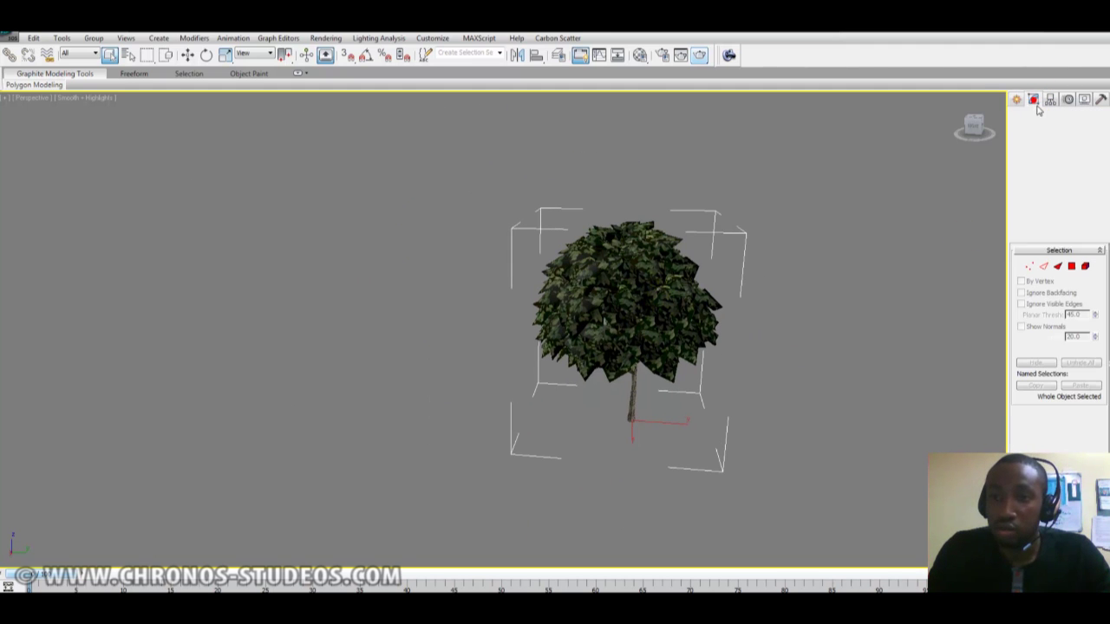
Create a teapot with a radius of about 70.5 cm on the ground near the tree
click(1017, 99)
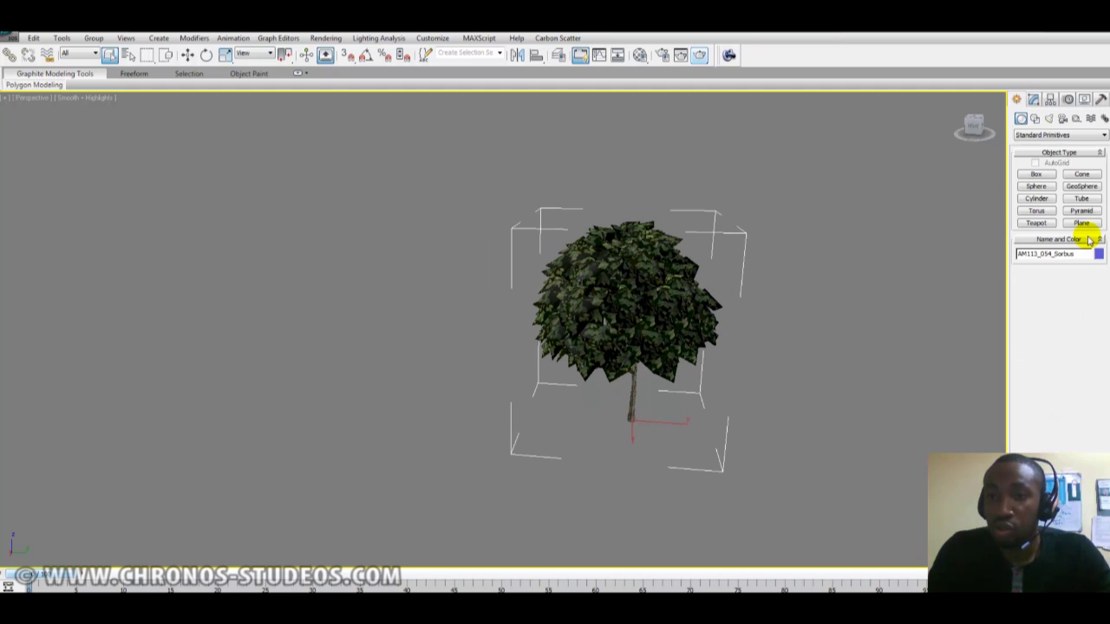
click(1040, 224)
middle_drag(289, 447, 464, 418)
drag(445, 446, 515, 441)
alt+middle_drag(537, 428, 755, 404)
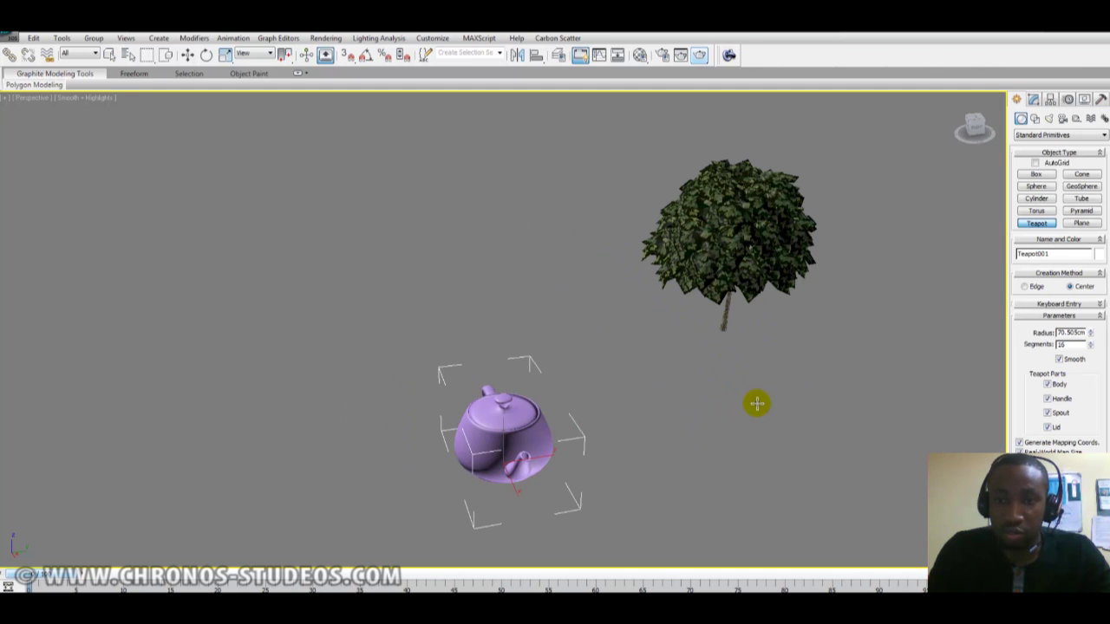
Create a tall box about 30 x 56 x 139 cm and a flat box about 51 x 108 x 13 cm beside the teapot
click(1059, 177)
drag(428, 467, 456, 490)
click(470, 391)
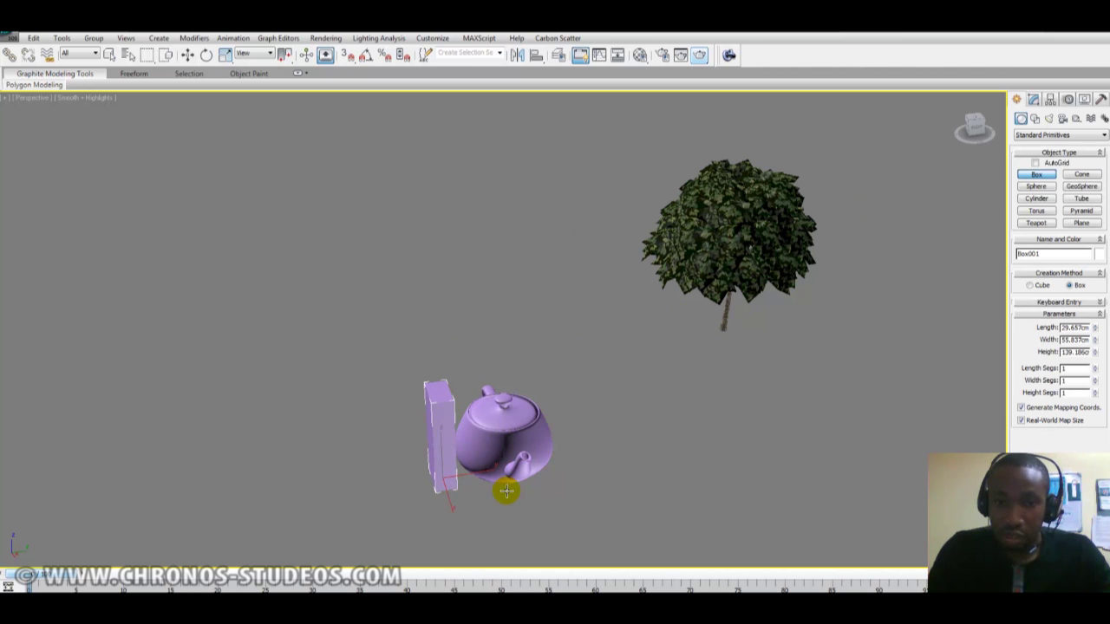
drag(394, 428, 451, 445)
click(451, 439)
alt+middle_drag(450, 455, 555, 457)
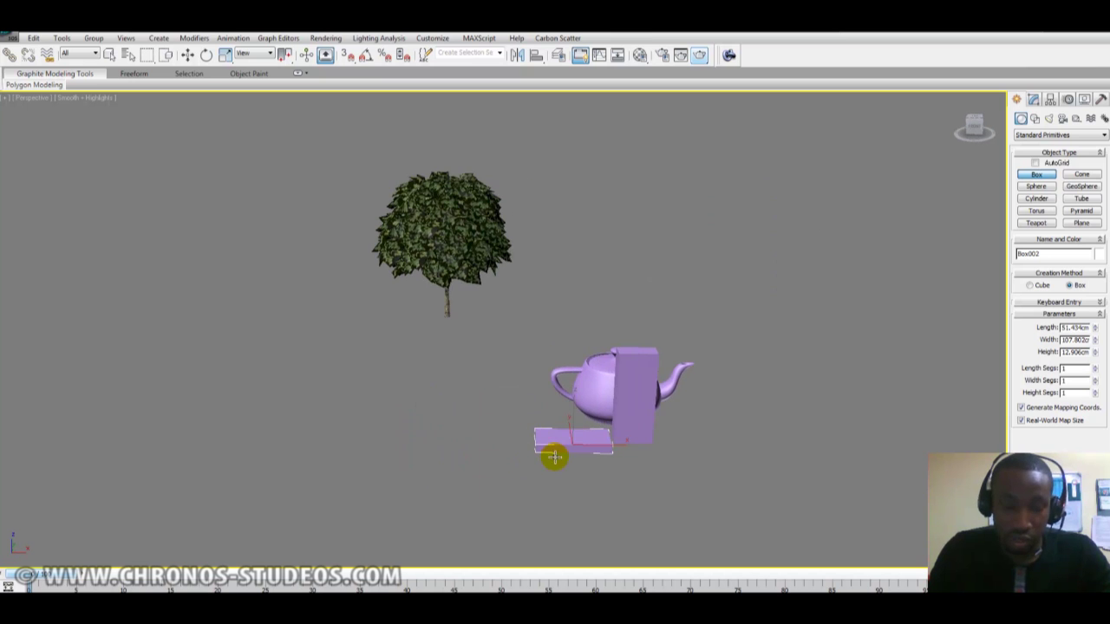
Move the flat box so that it crosses through the middle of the tall box
right_click(684, 478)
key(z)
alt+middle_drag(631, 453, 468, 465)
scroll(612, 445, down, 5)
scroll(468, 465, up, 3)
drag(280, 364, 459, 313)
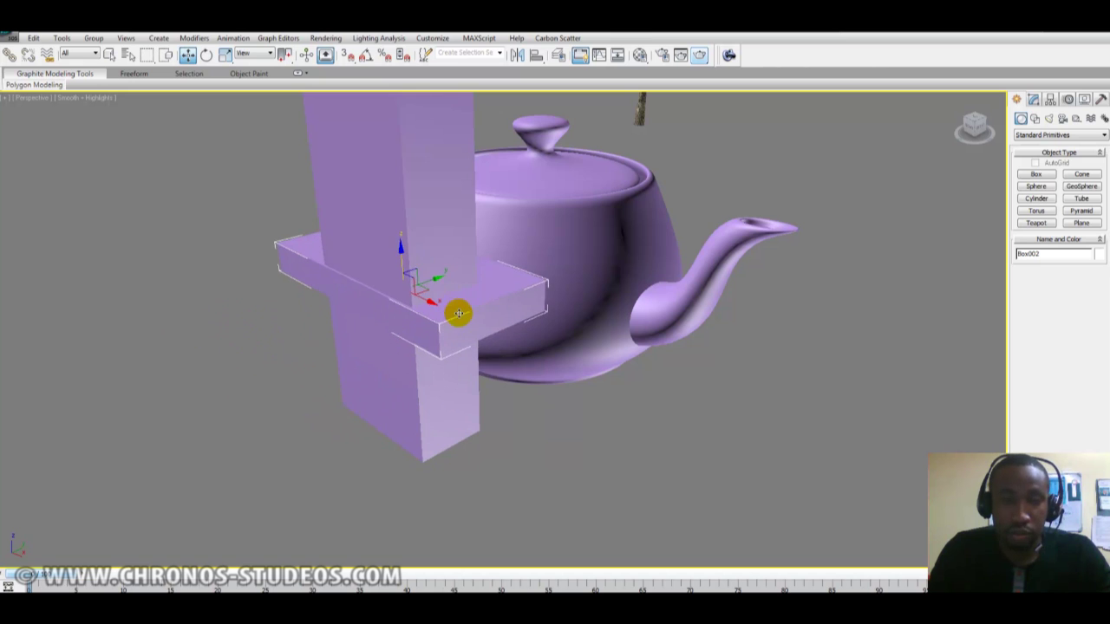
middle_drag(459, 313, 341, 400)
drag(346, 430, 394, 400)
alt+middle_drag(395, 400, 508, 376)
click(508, 378)
alt+middle_drag(520, 456, 472, 368)
click(715, 389)
Group the teapot and the two boxes as Group001 and clear the selection
drag(714, 226, 346, 425)
click(92, 38)
click(102, 53)
click(560, 346)
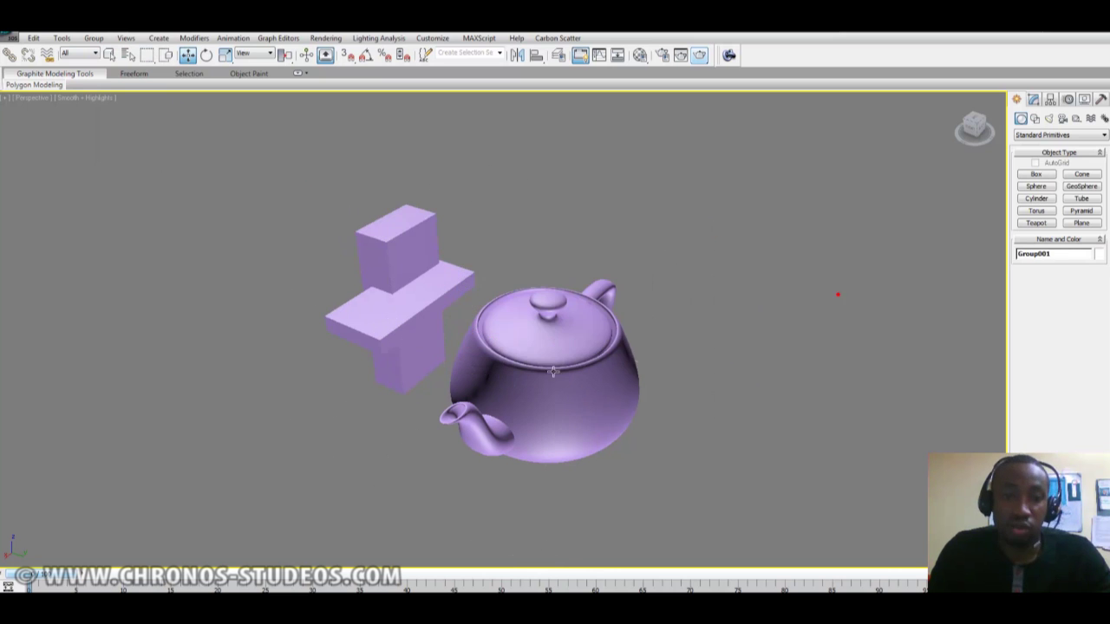
alt+middle_drag(460, 305, 699, 386)
click(778, 355)
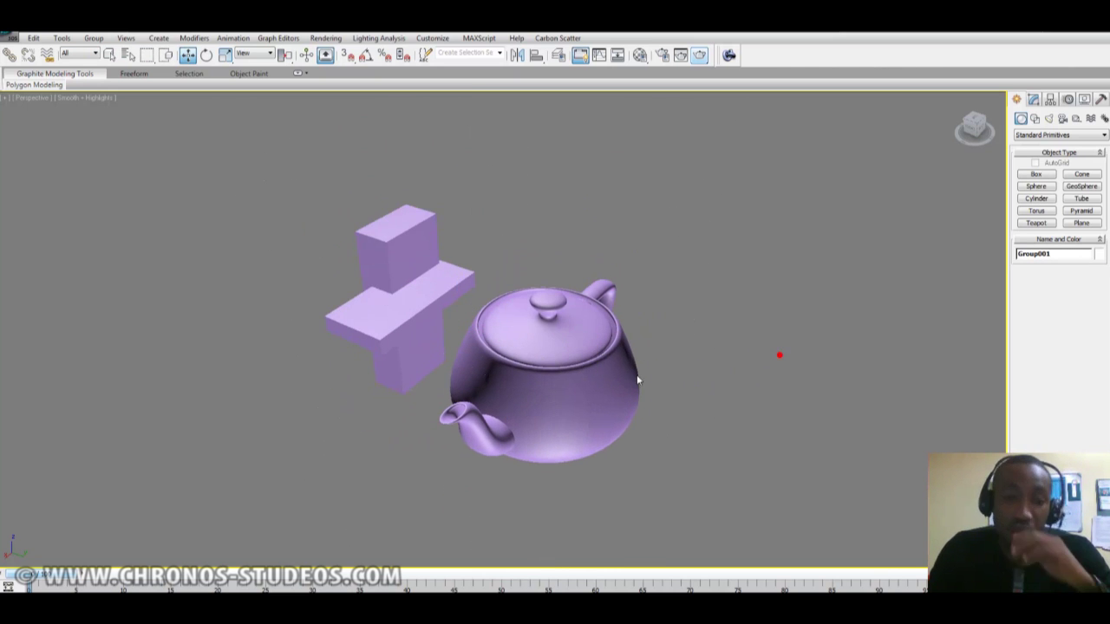
Select Group001, check its modifier stack and its conversion options, and deselect it
click(574, 347)
click(1033, 100)
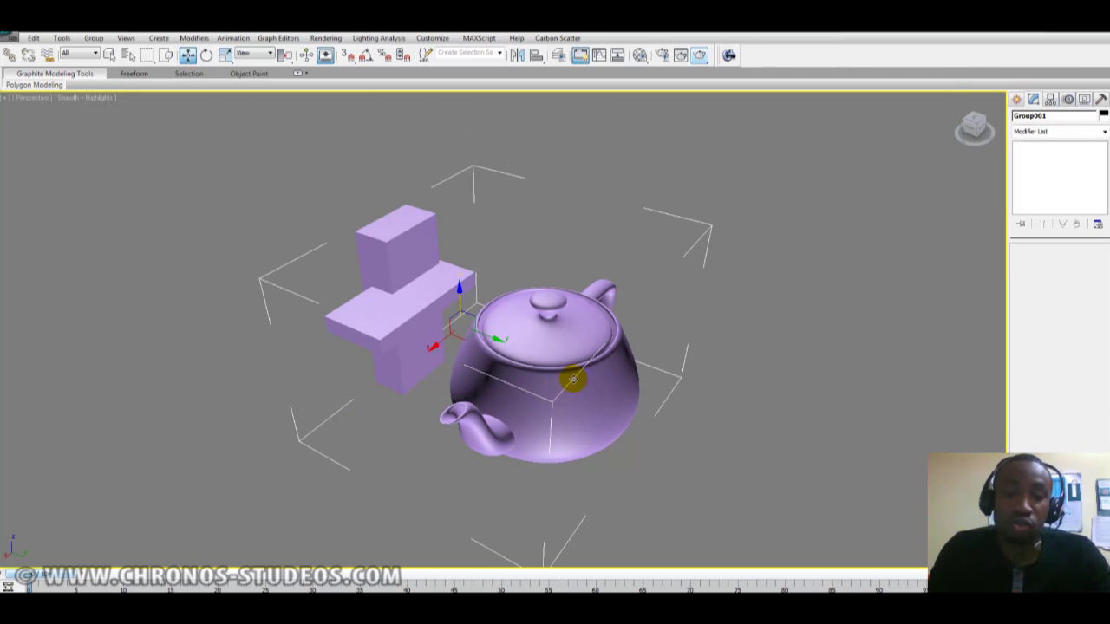
right_click(545, 348)
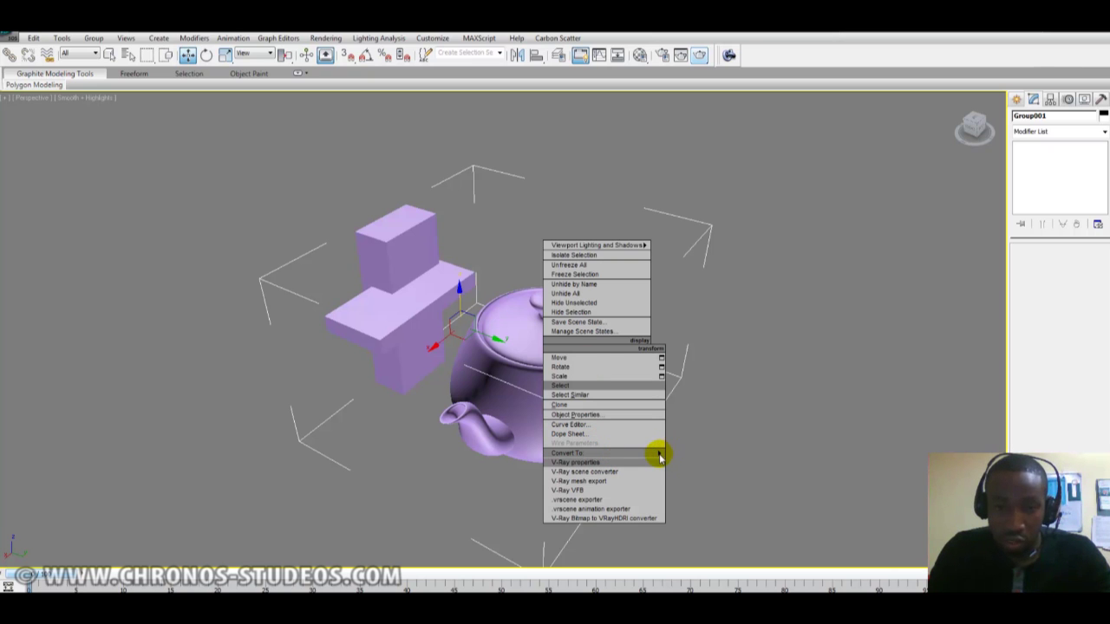
mouse_move(639, 453)
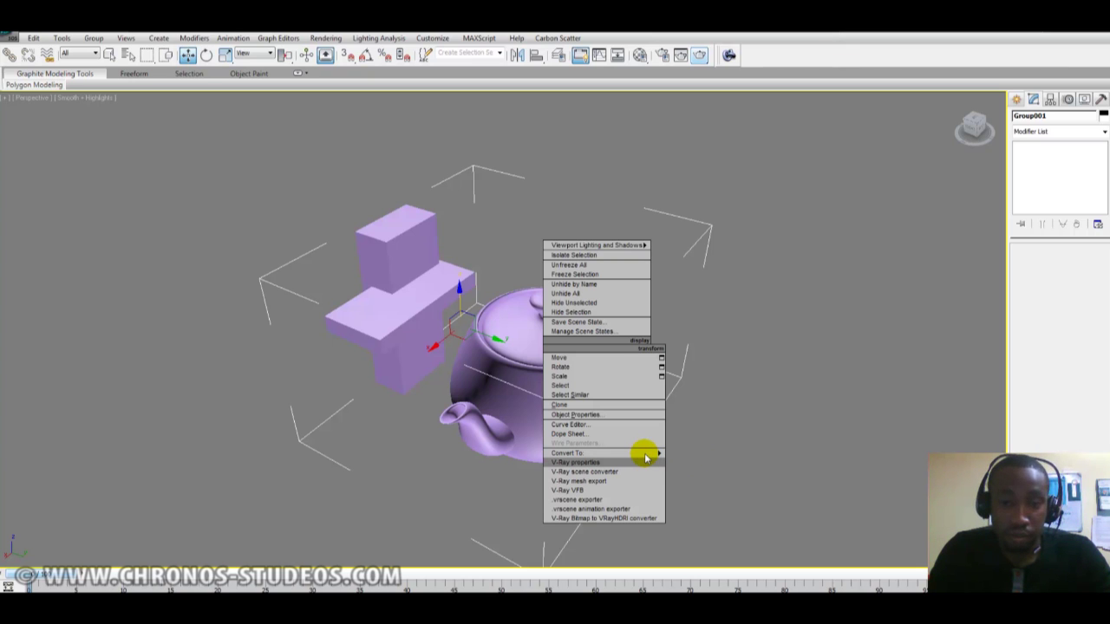
click(703, 421)
Select the Sorbus tree and delete it from the scene
scroll(743, 401, down, 5)
scroll(535, 335, up, 6)
scroll(699, 384, down, 2)
middle_drag(698, 384, 337, 379)
click(931, 200)
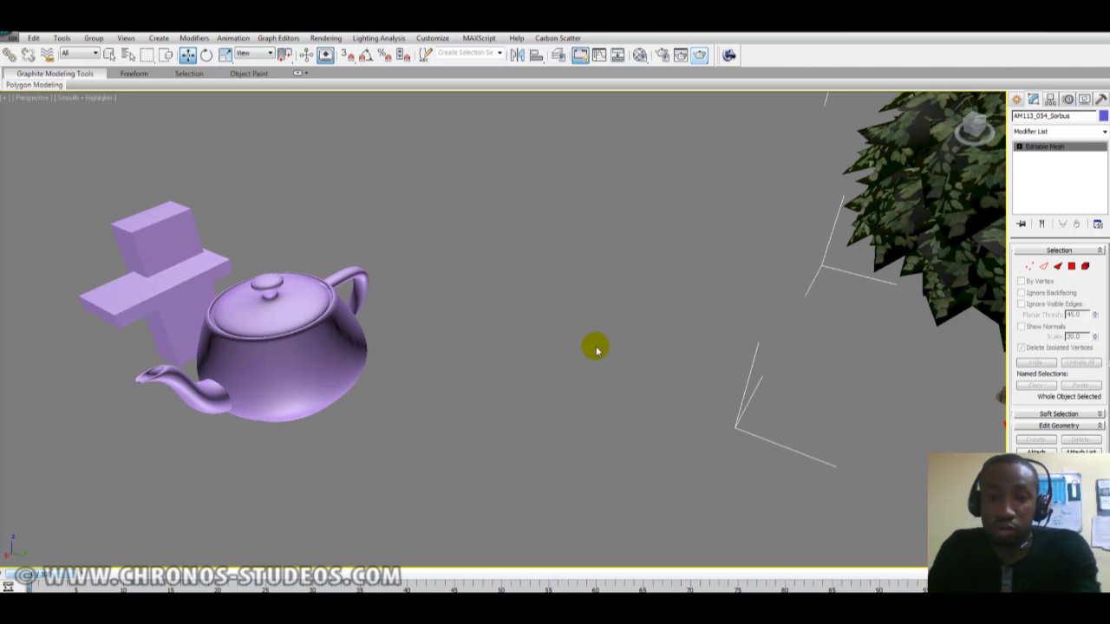
key(Delete)
Ungroup Group001 into the separate teapot and boxes
middle_drag(448, 359, 733, 352)
scroll(736, 354, up, 3)
click(638, 395)
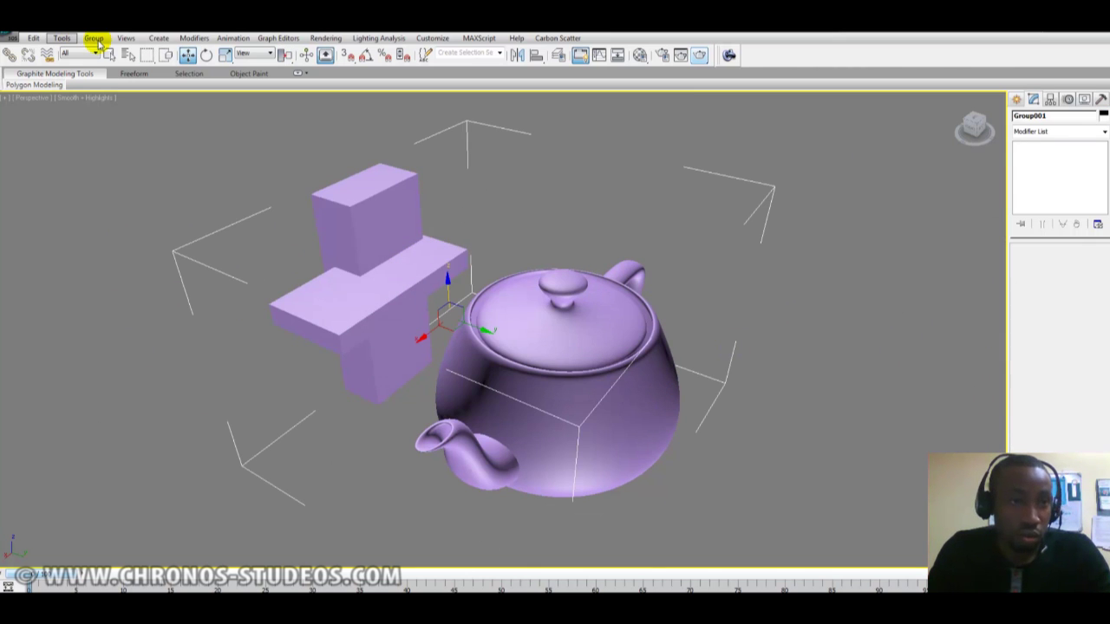
click(96, 39)
click(111, 68)
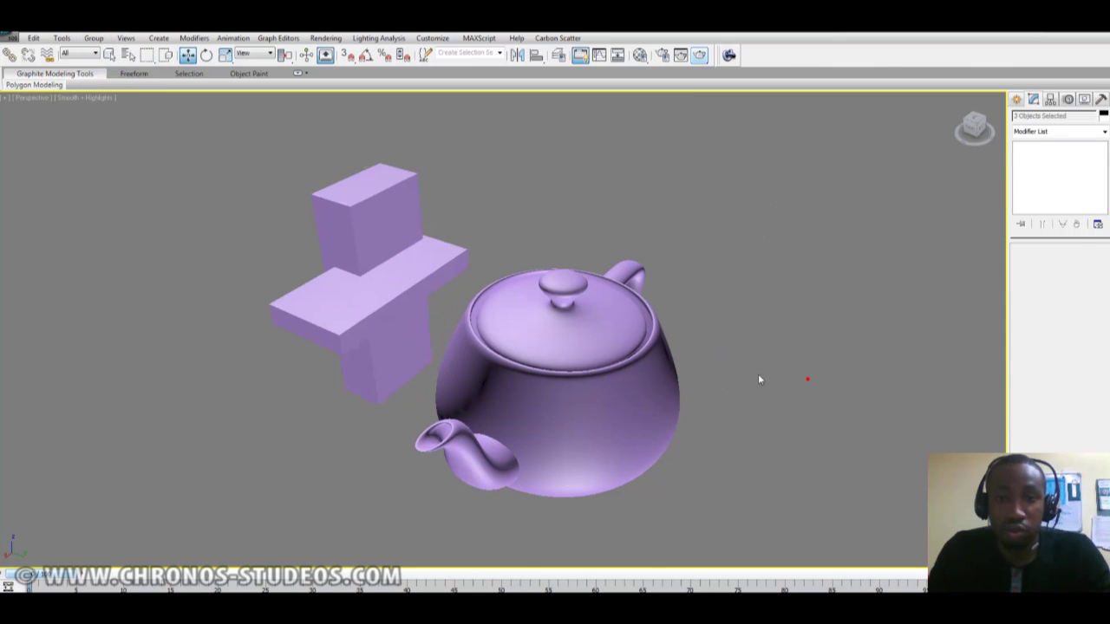
click(579, 340)
right_click(579, 341)
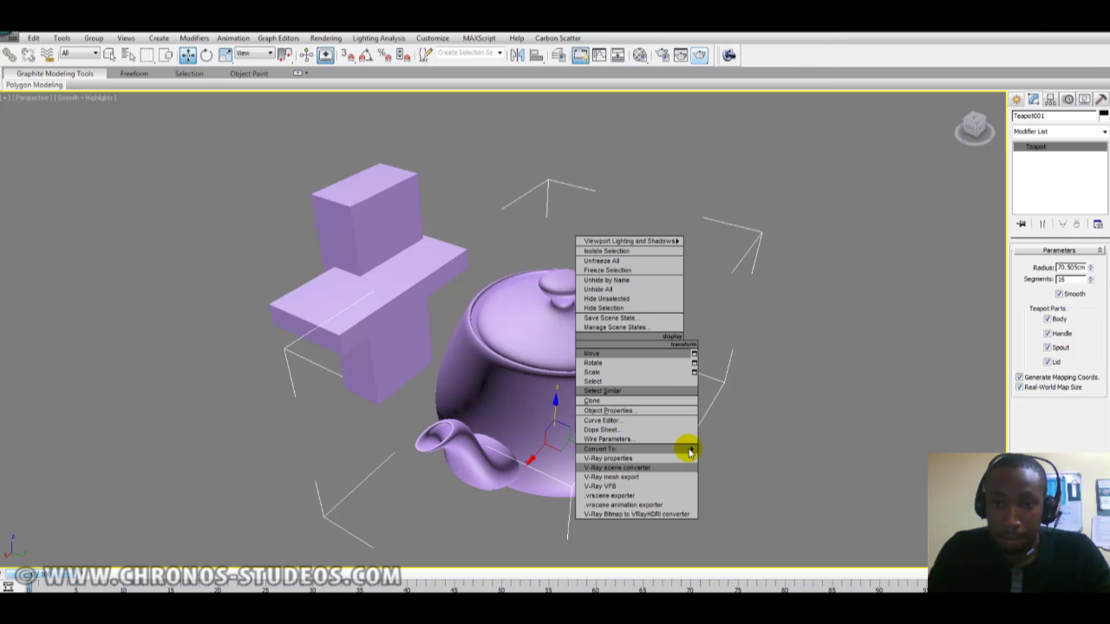
click(388, 335)
middle_drag(425, 312, 495, 347)
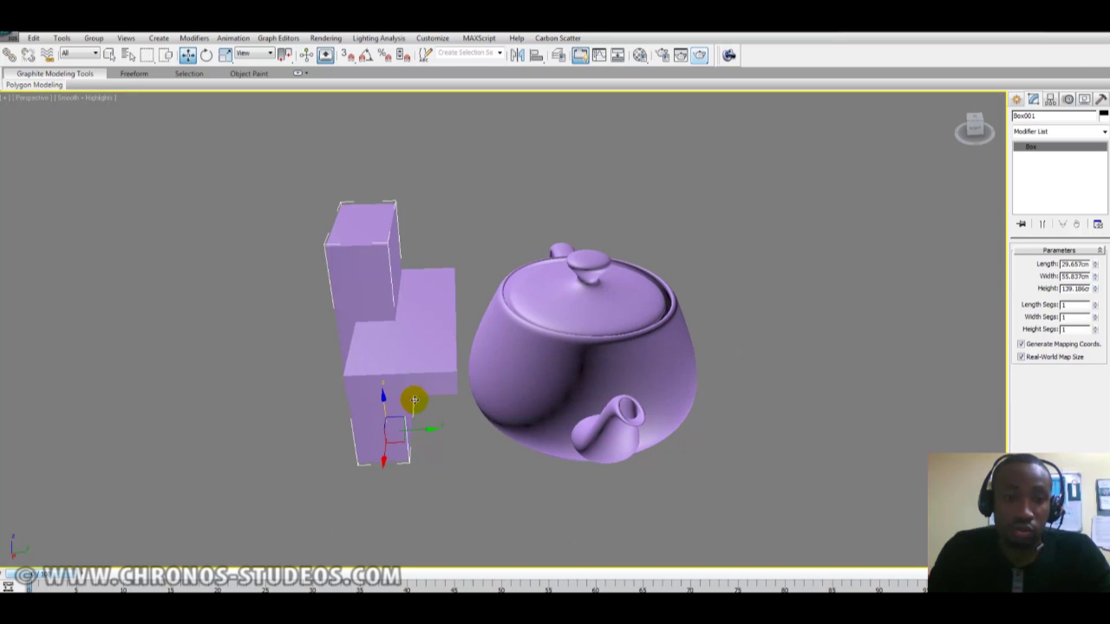
mouse_move(402, 444)
mouse_down()
mouse_move(320, 424)
mouse_move(402, 440)
mouse_up()
Convert the teapot to an Editable Poly
click(392, 373)
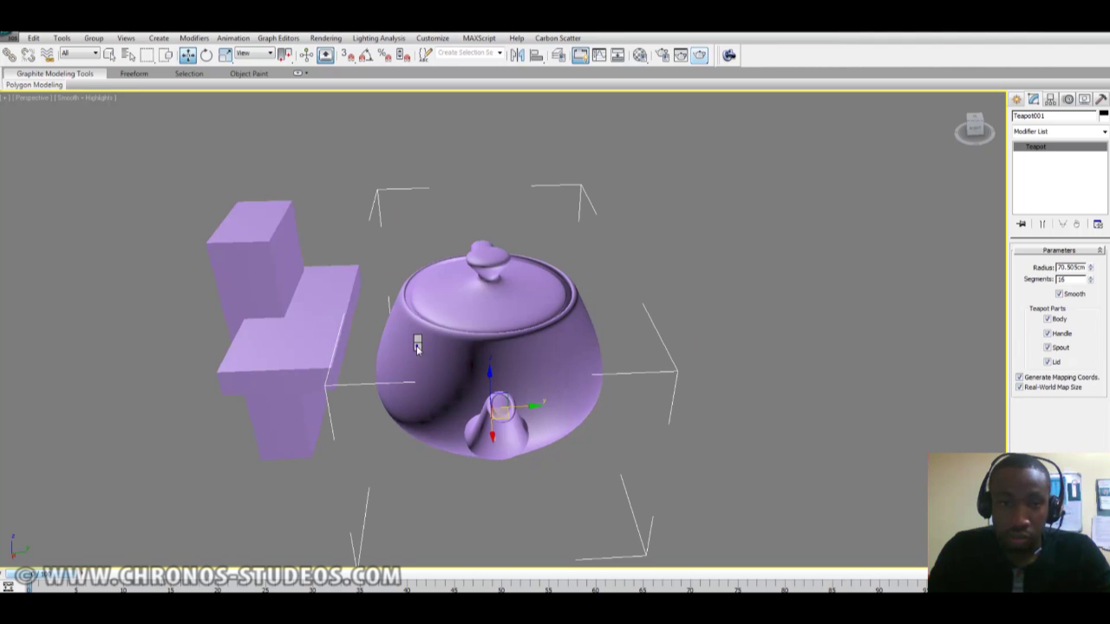
right_click(416, 347)
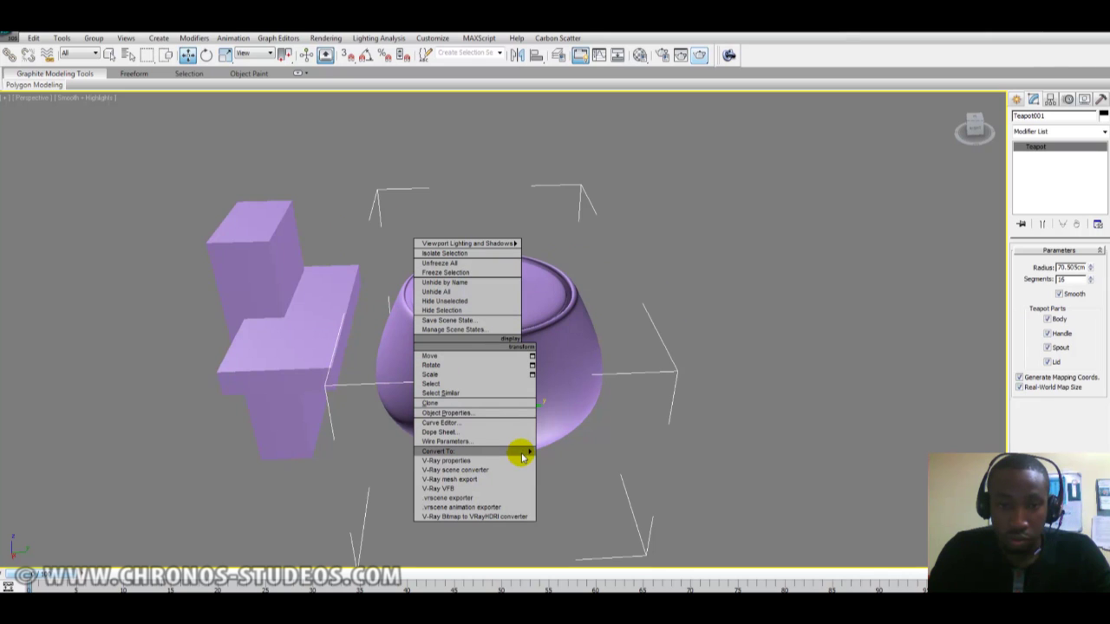
mouse_move(518, 452)
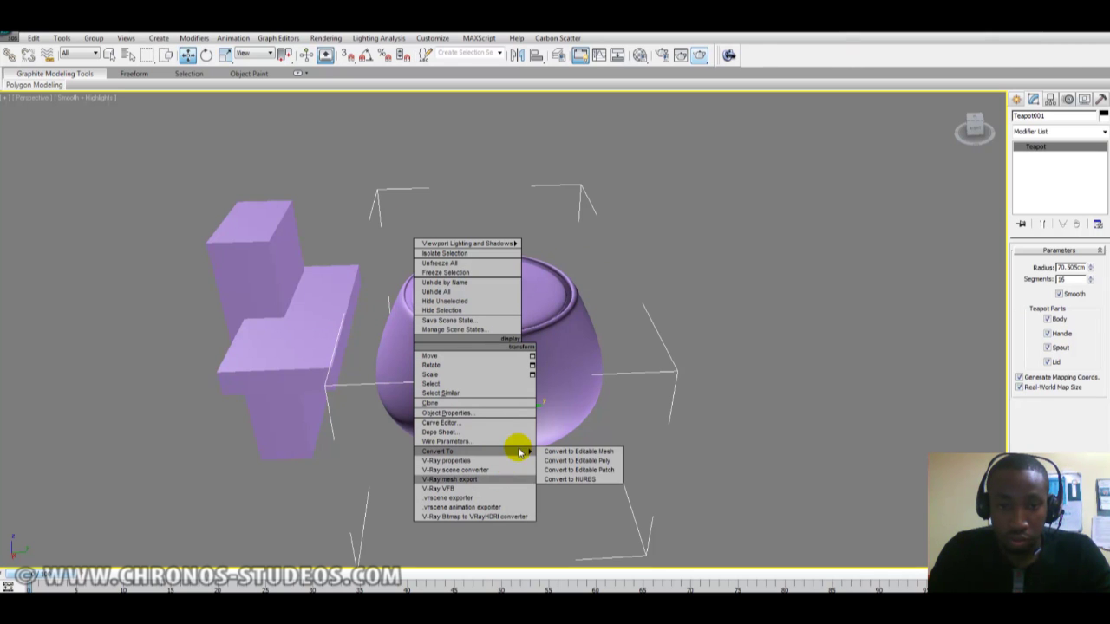
click(577, 460)
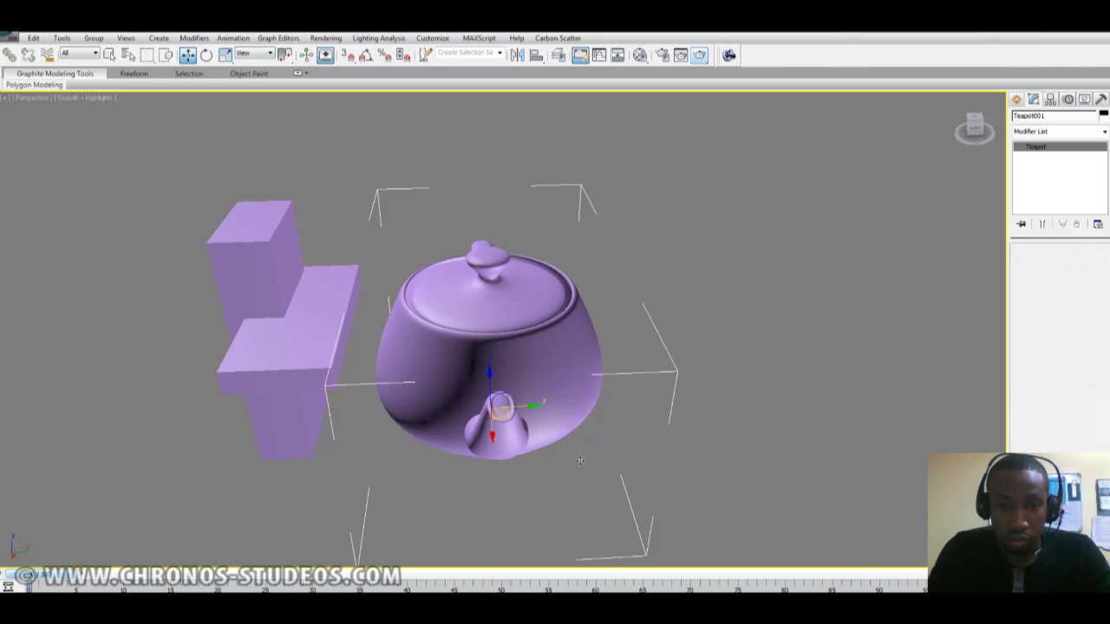
Convert the flat horizontal box, Box002, to an Editable Poly
middle_drag(239, 330, 288, 352)
click(312, 366)
right_click(325, 381)
right_click(325, 384)
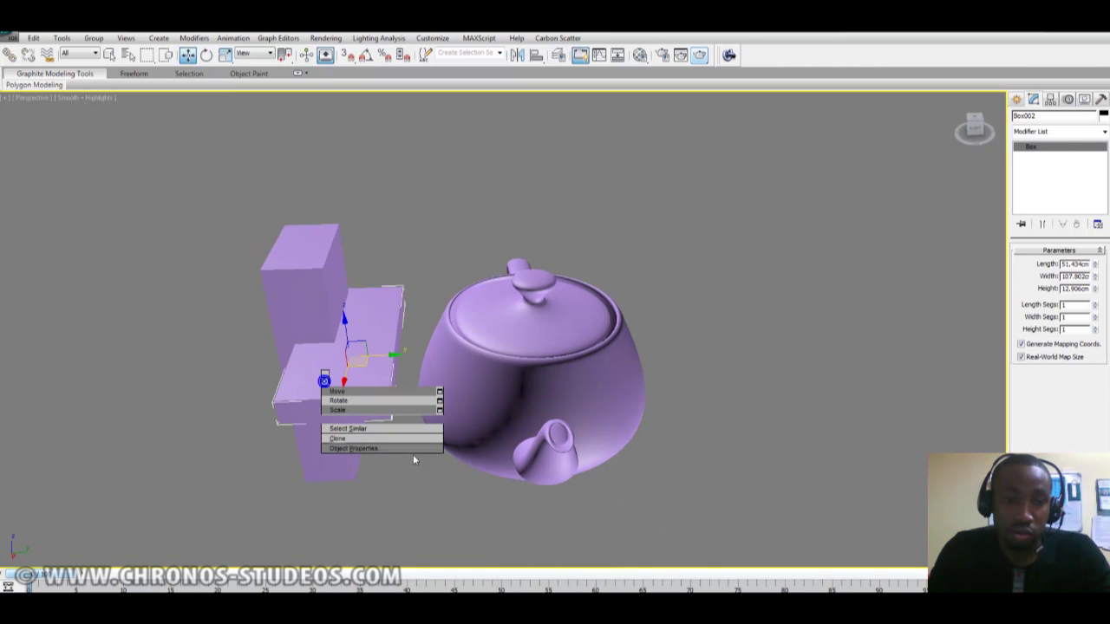
mouse_move(425, 486)
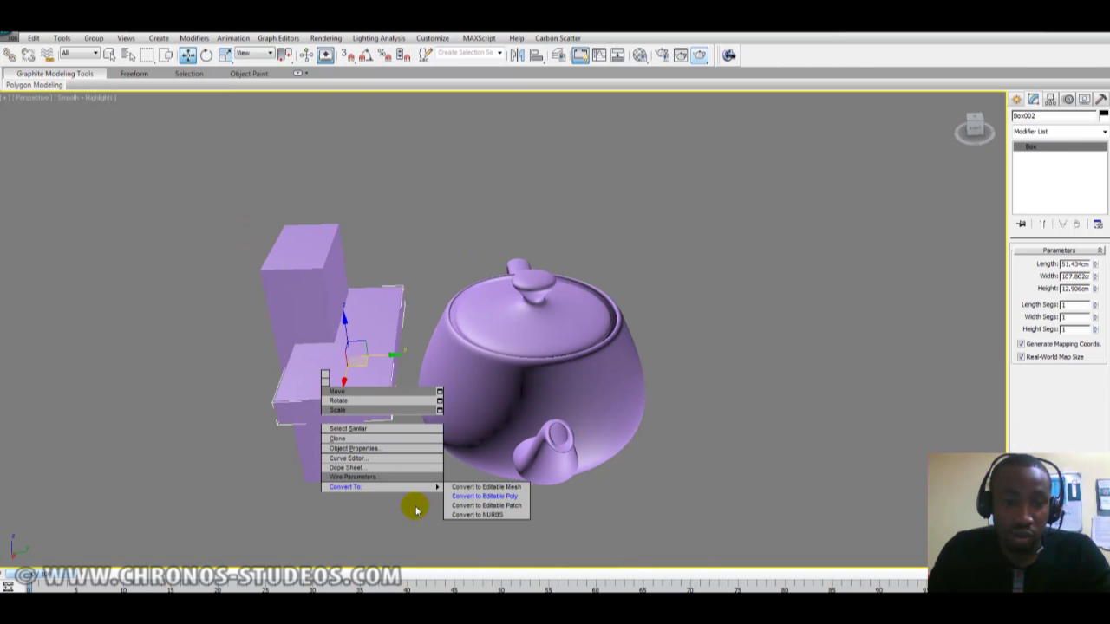
click(484, 497)
Convert the tall upright box, Box001, to an Editable Poly and clear the selection
click(300, 278)
right_click(306, 293)
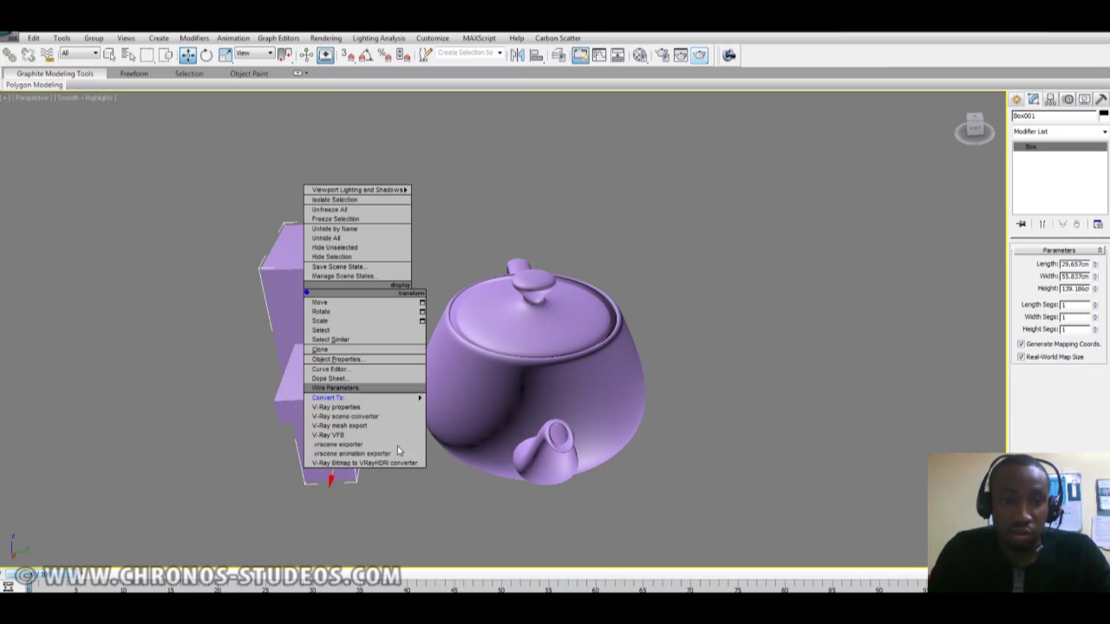
mouse_move(404, 397)
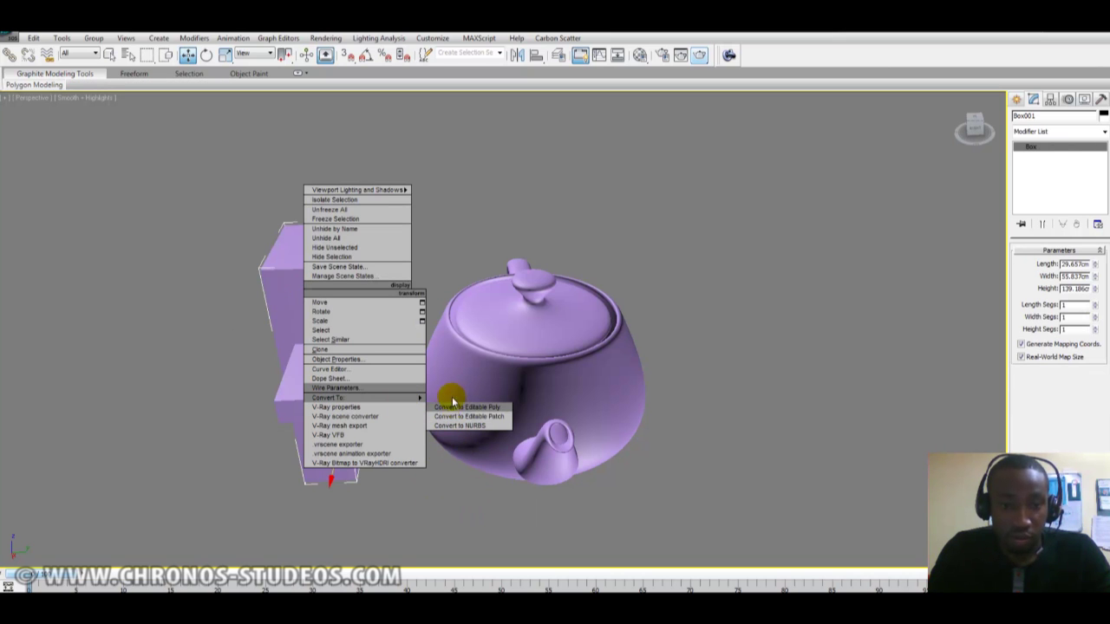
click(473, 410)
click(800, 260)
alt+middle_drag(458, 354, 578, 440)
Attach the two boxes to the teapot's Editable Poly so that all three parts form a single mesh
click(575, 372)
click(719, 340)
click(474, 368)
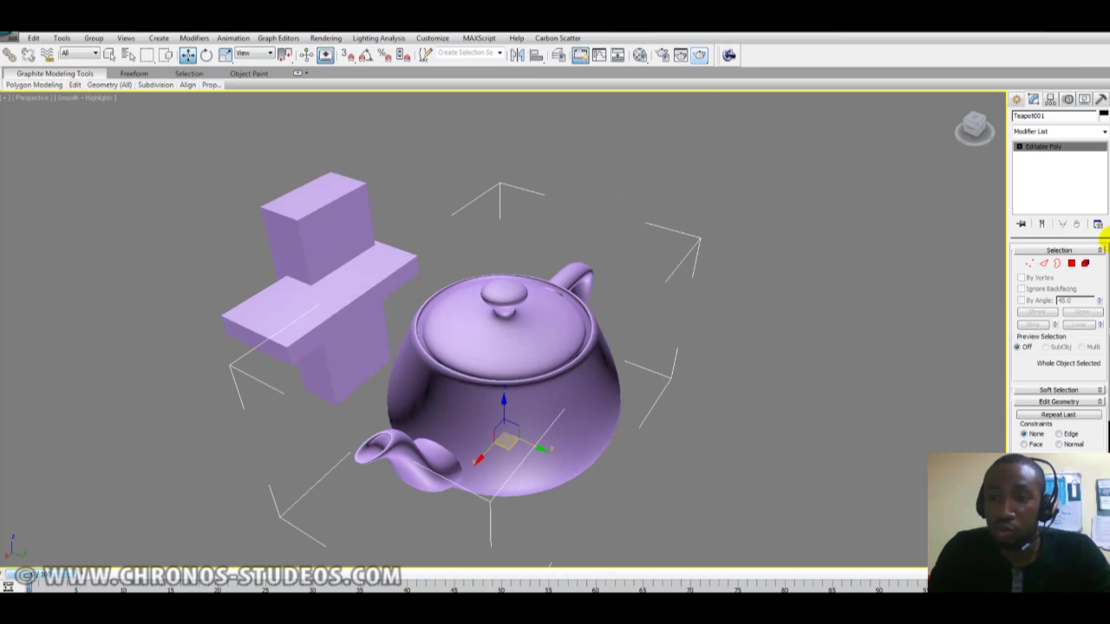
scroll(1092, 279, down, 1)
scroll(1045, 275, up, 1)
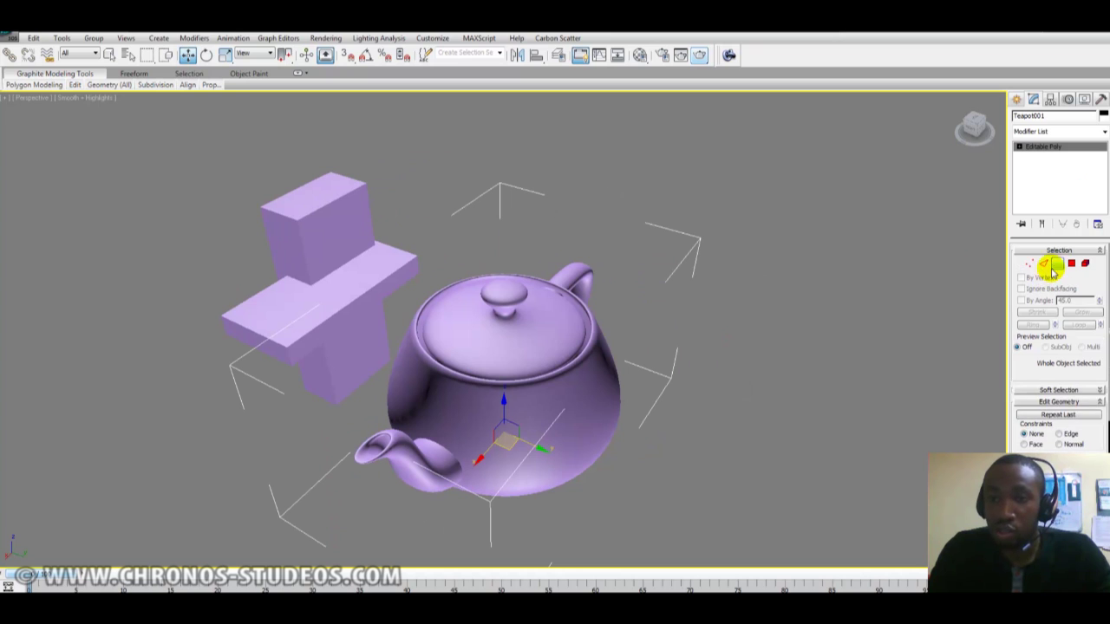
click(1047, 265)
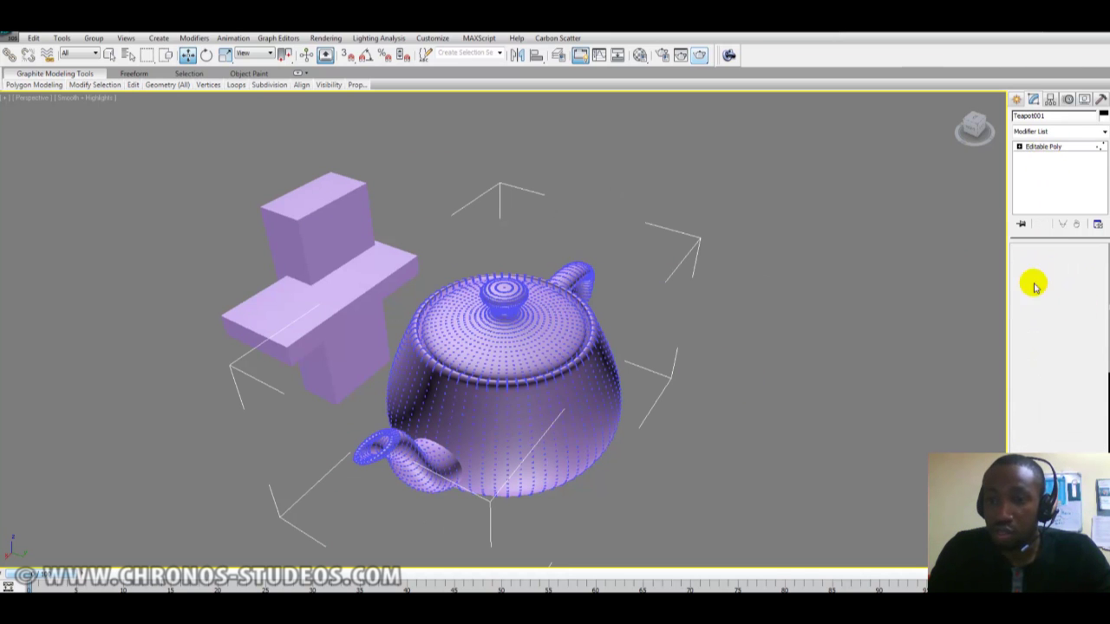
drag(1033, 368, 1034, 331)
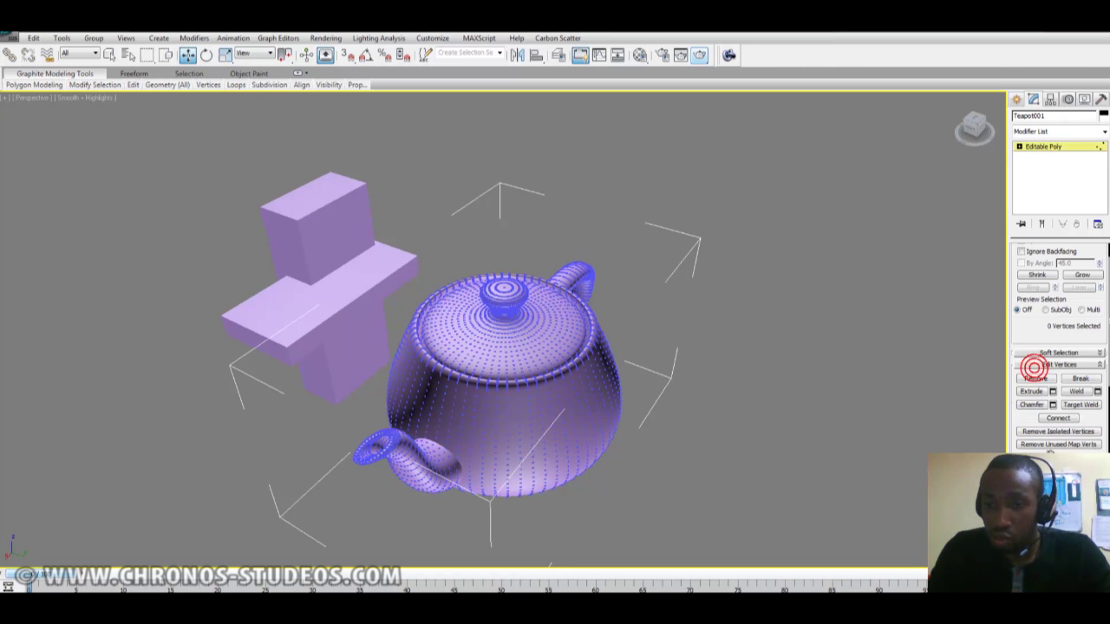
drag(1052, 430, 1052, 396)
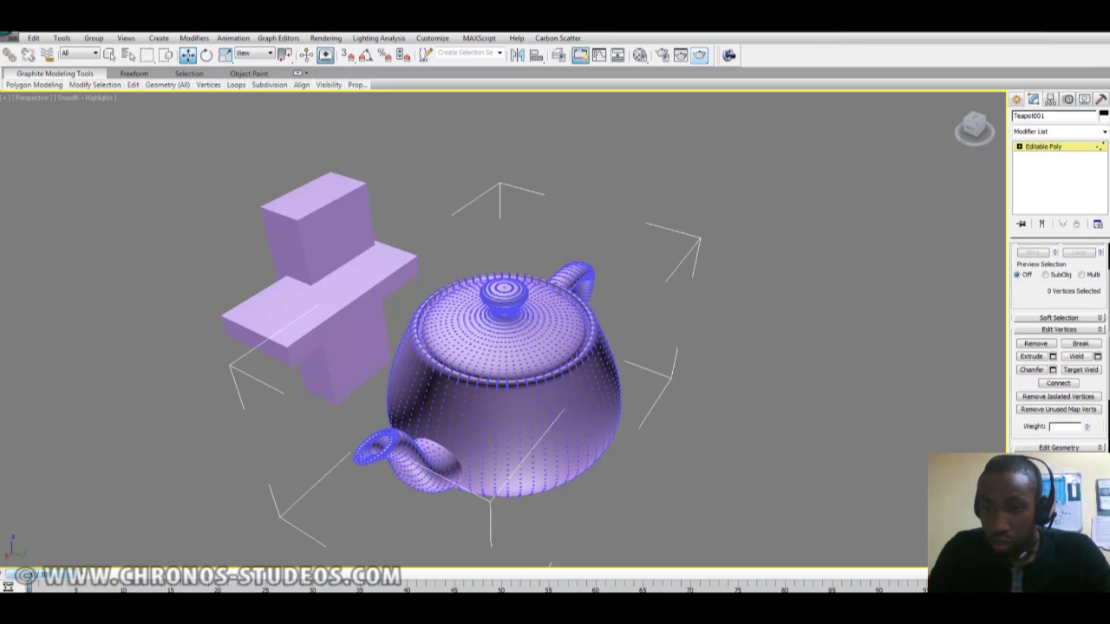
click(270, 309)
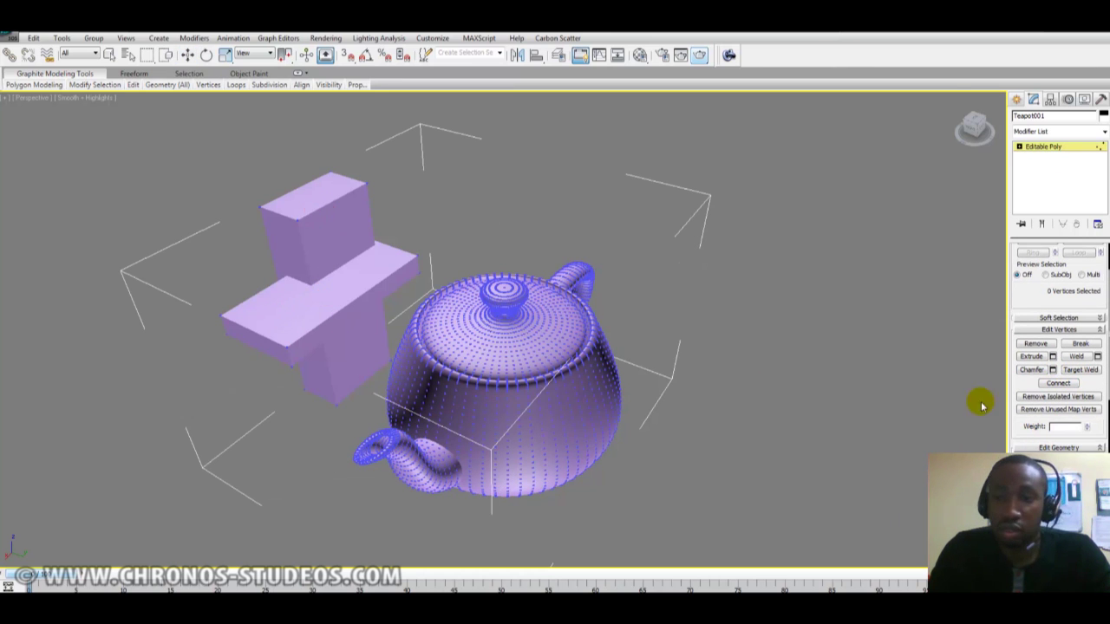
Try moving the combined teapot and boxes as one object, cancel the move, and deselect the mesh
click(1018, 99)
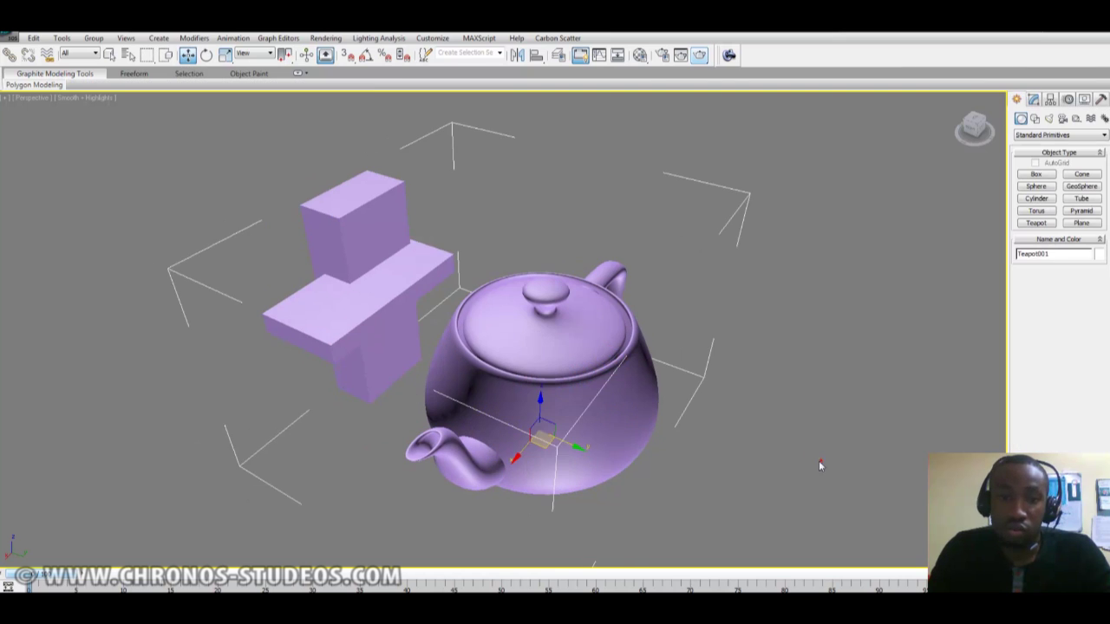
drag(540, 401, 647, 363)
right_click(647, 363)
scroll(647, 381, down, 5)
click(720, 416)
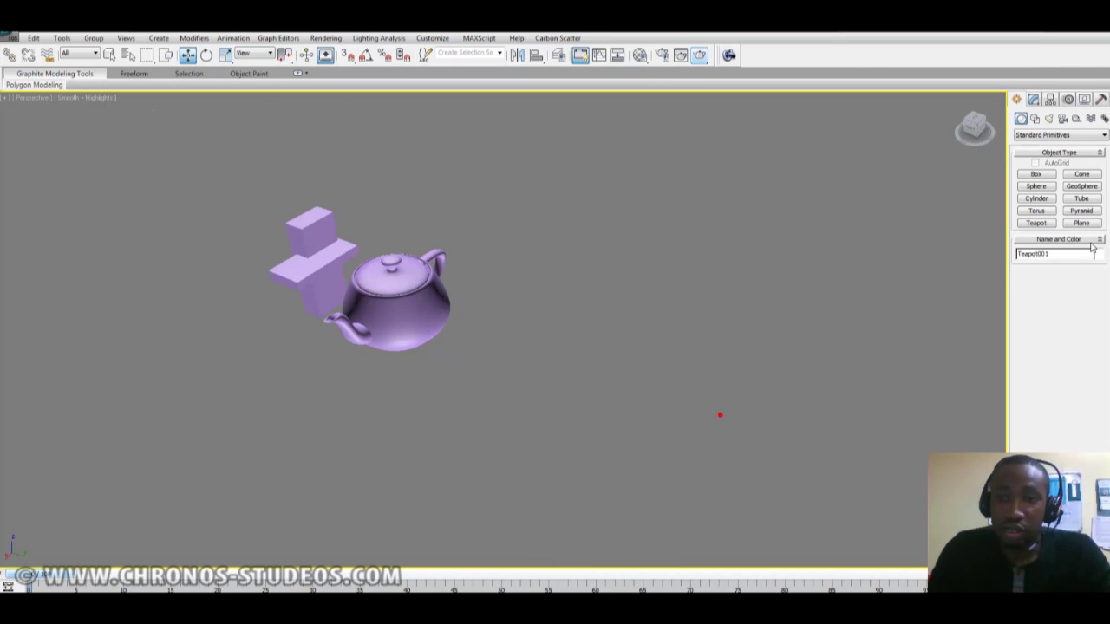
Create a ground plane about 1352 cm long and 1734 cm wide around the combined mesh
click(1082, 223)
middle_drag(649, 394, 533, 342)
scroll(533, 342, down, 3)
drag(719, 211, 48, 332)
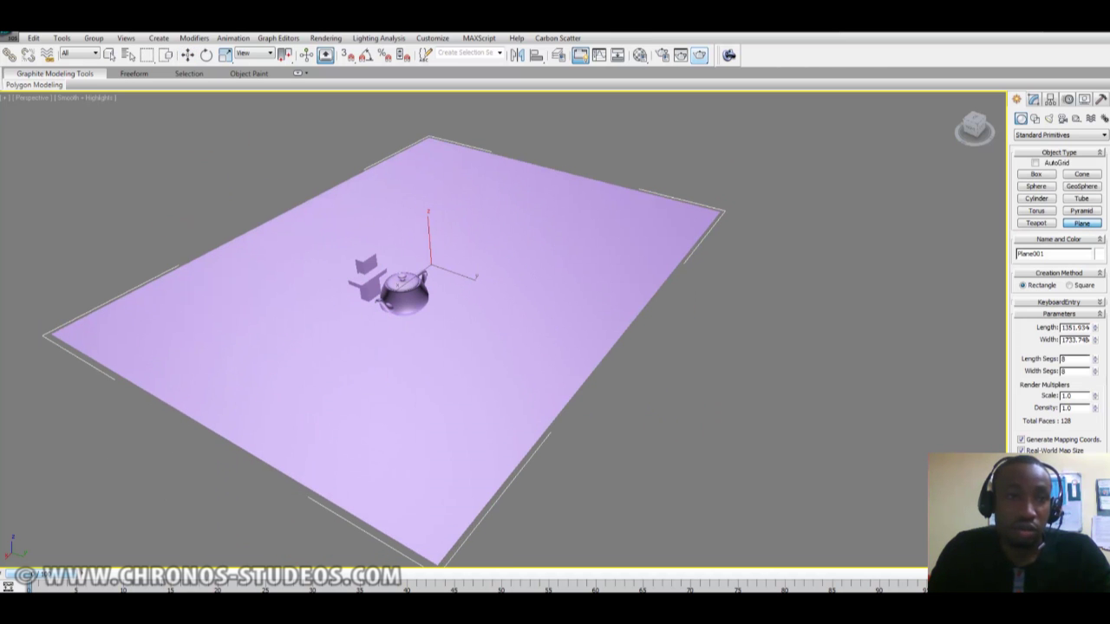
Start Carbon Scatter's Populate objects for the plane and add Teapot001 to the EcoSystem population
click(110, 54)
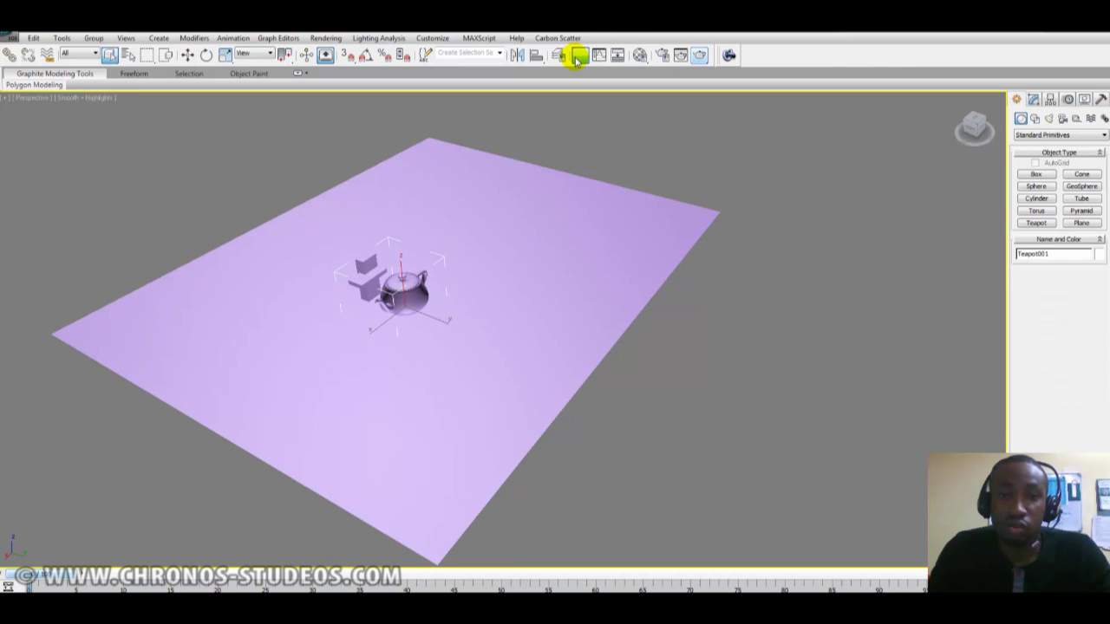
click(541, 39)
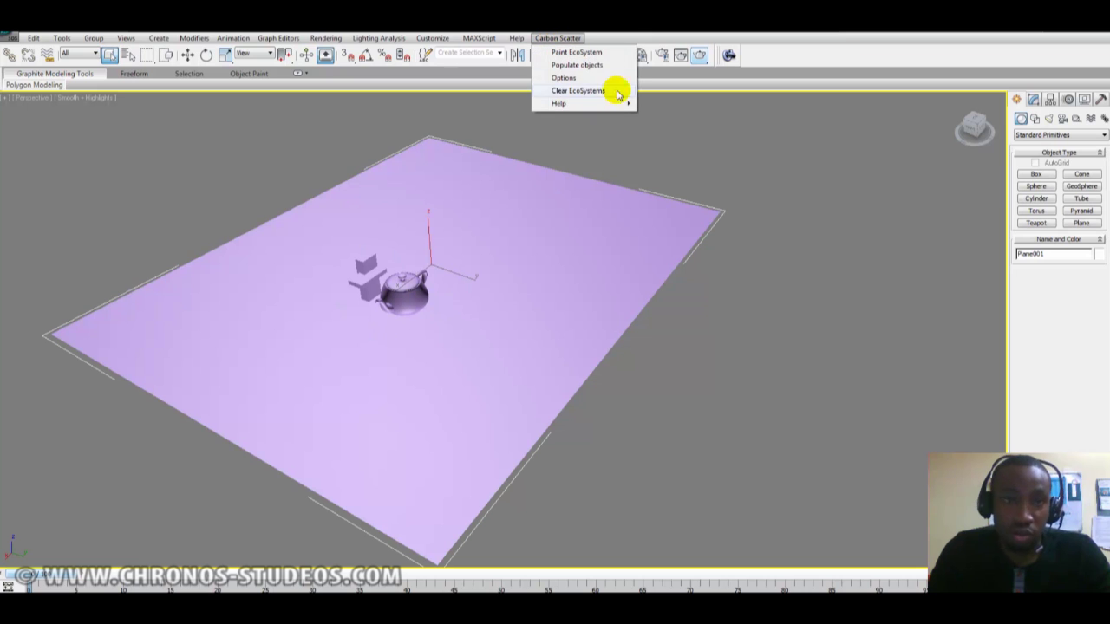
click(605, 67)
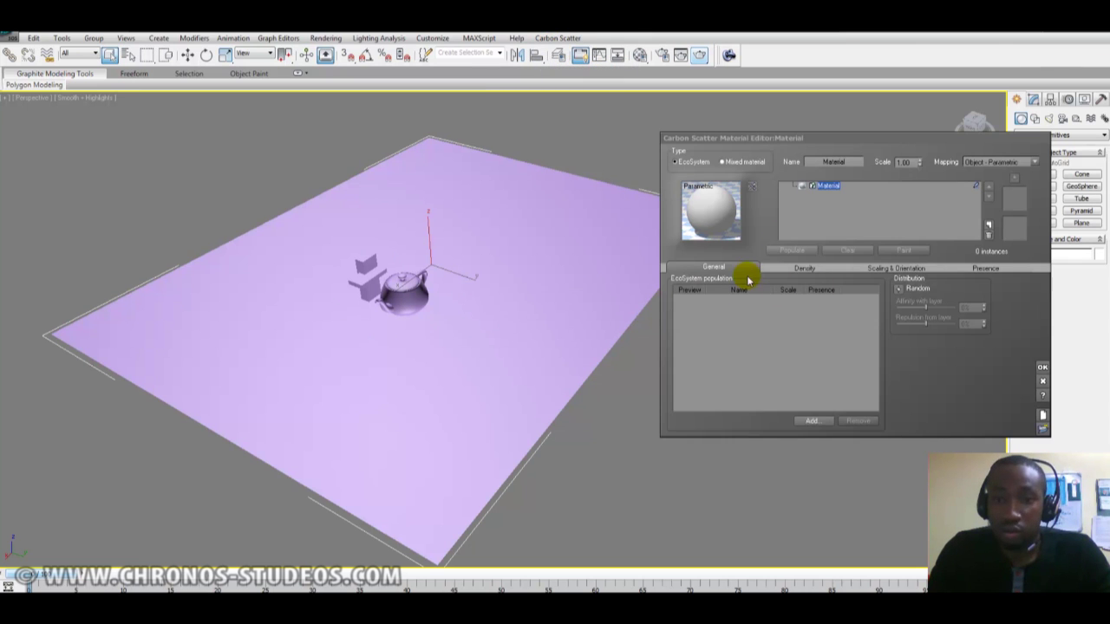
click(807, 421)
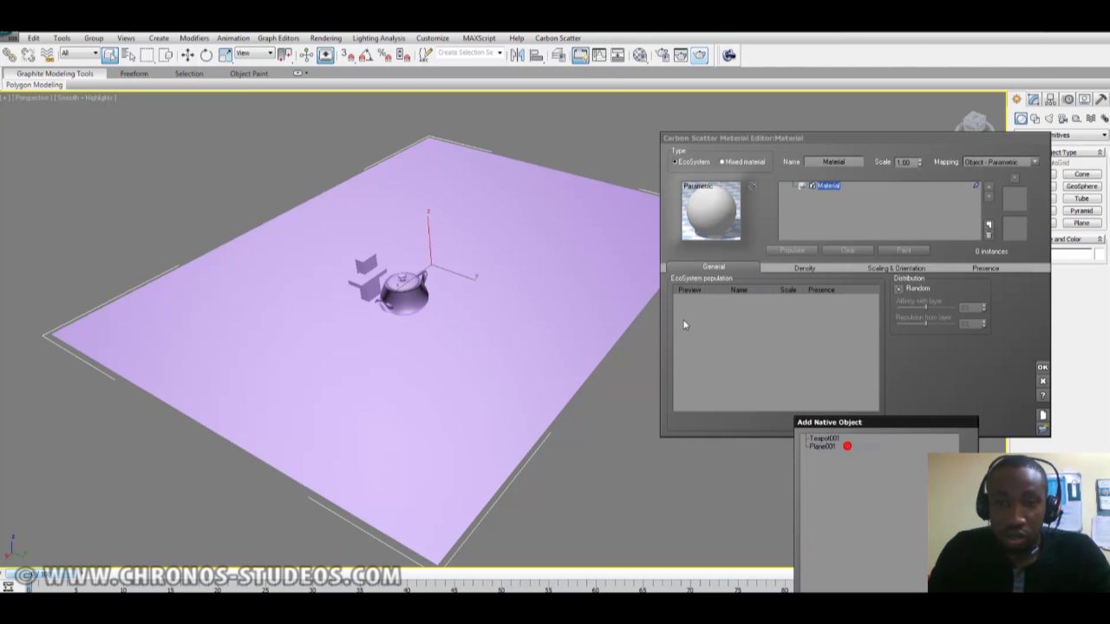
click(830, 446)
double_click(835, 439)
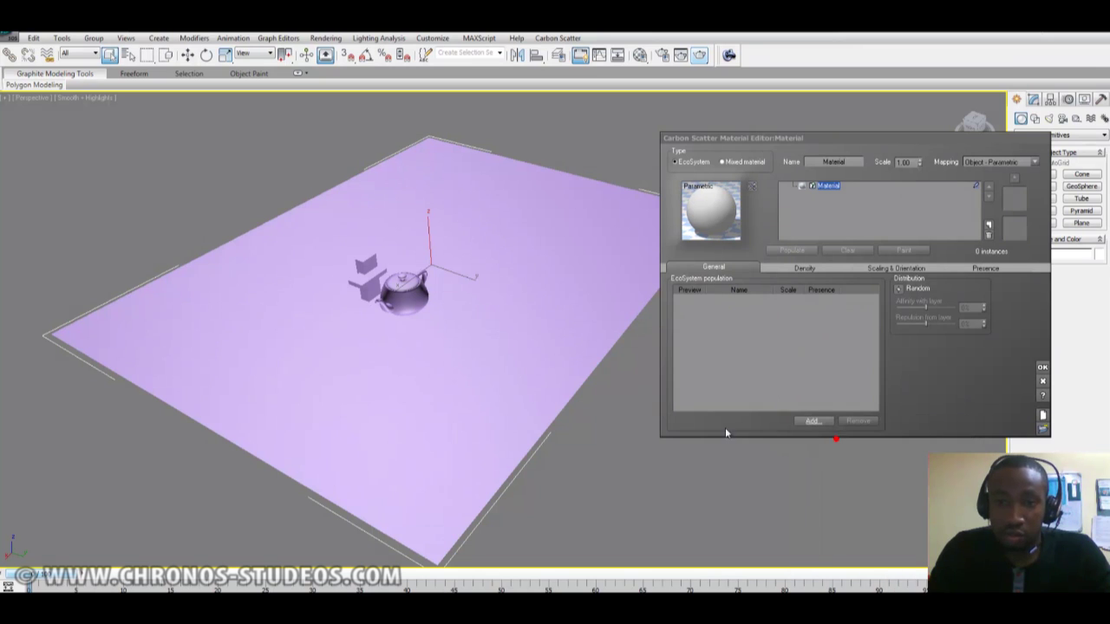
click(809, 266)
click(740, 267)
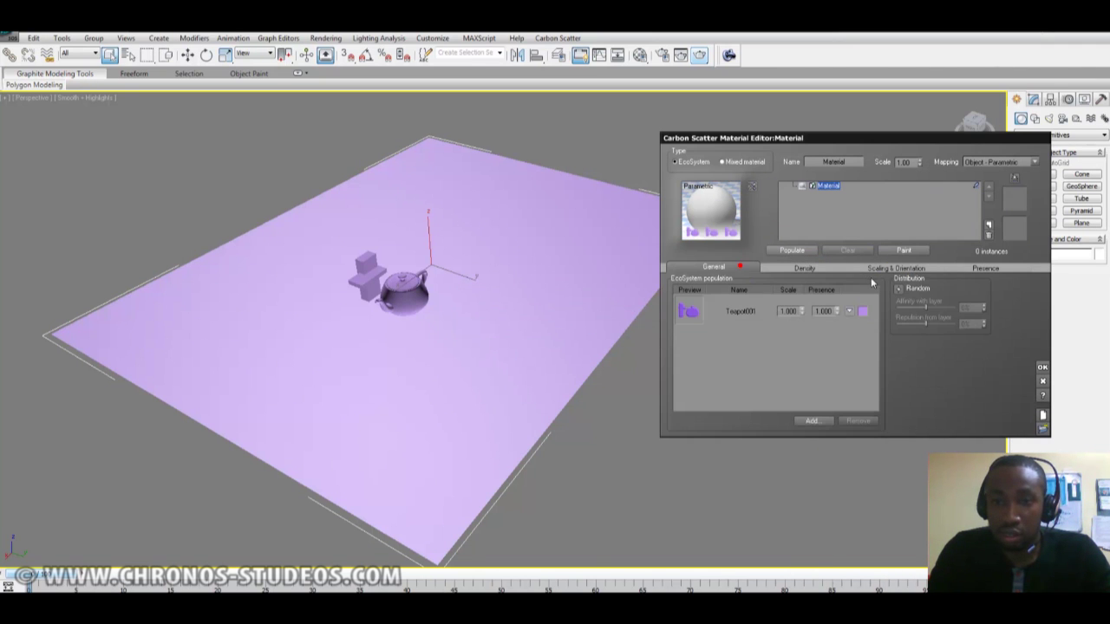
Populate the plane with Teapot001 at the default settings and clear the scattered instances
click(784, 250)
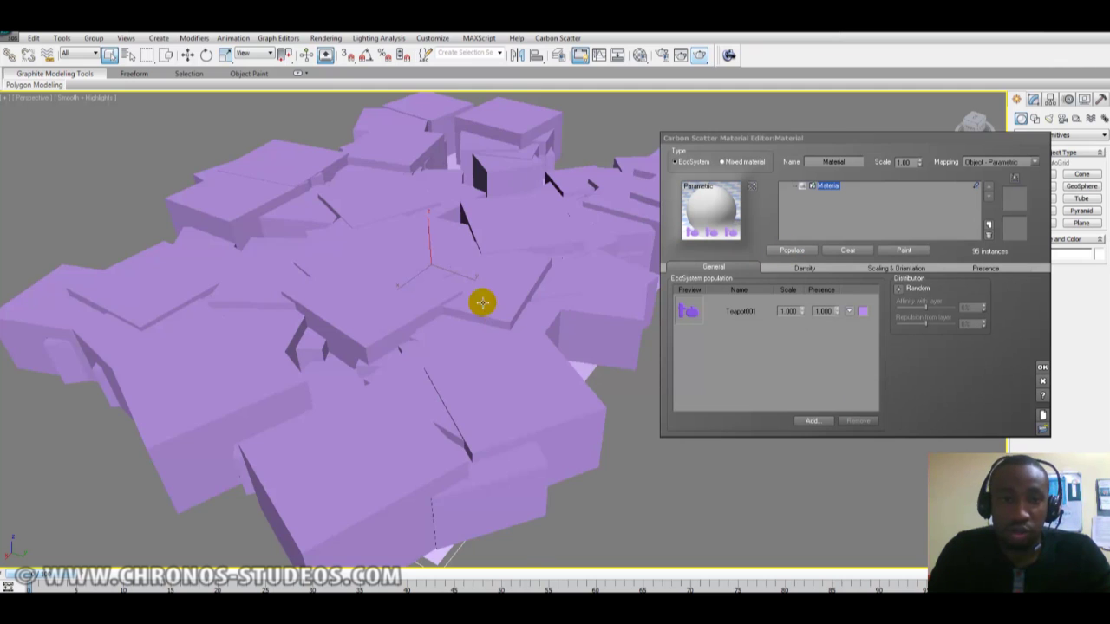
middle_drag(482, 302, 512, 326)
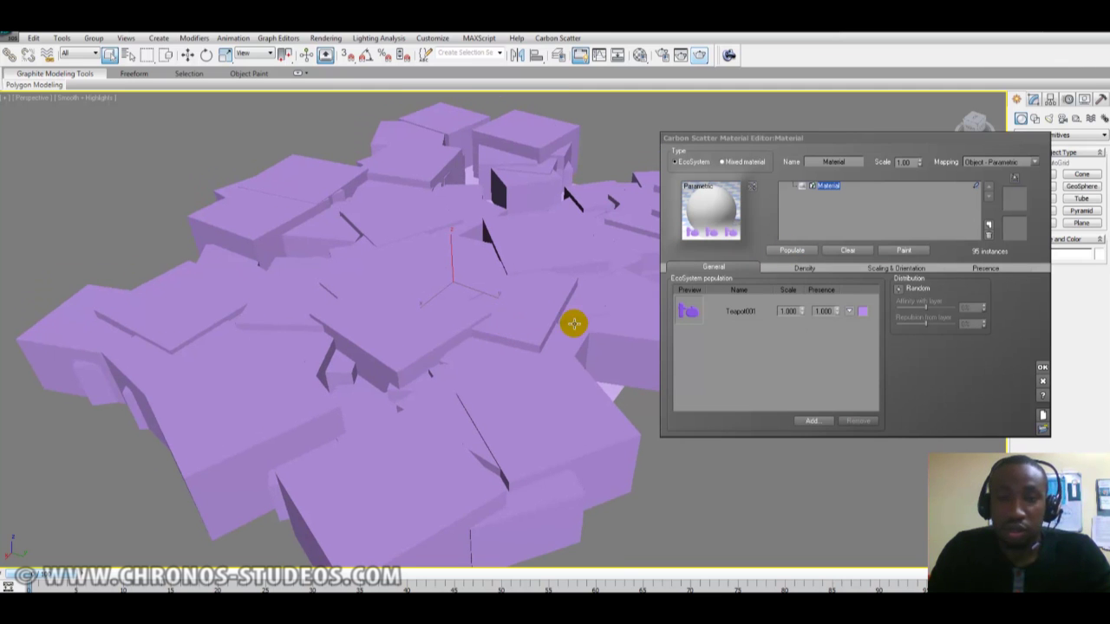
click(839, 253)
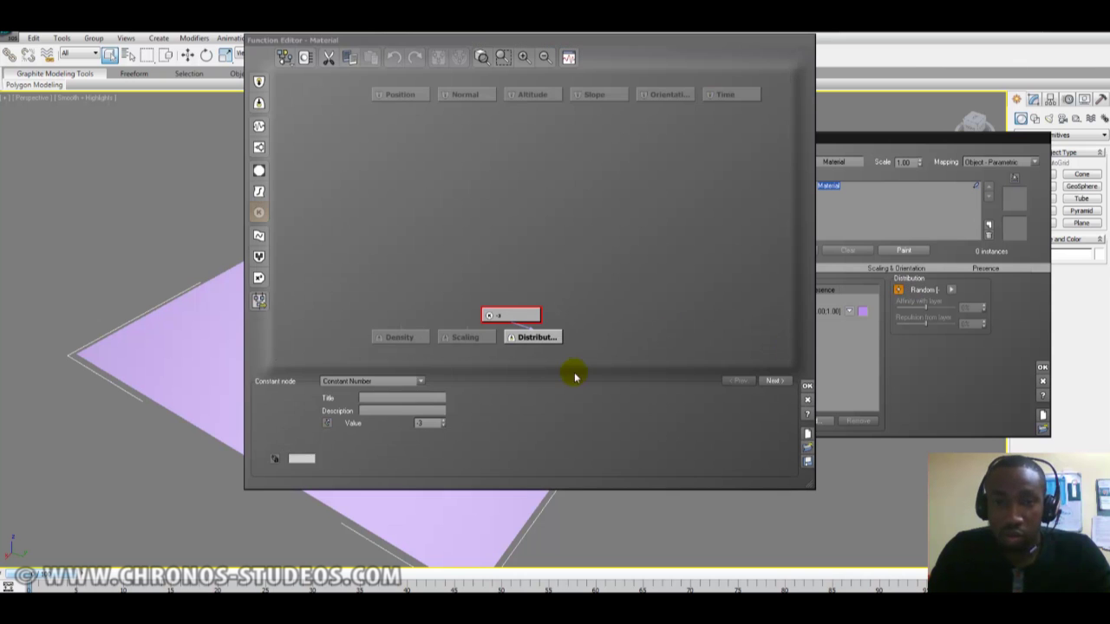
Drive the EcoSystem's distribution with a Grainy Fractal node and accept the function
click(258, 149)
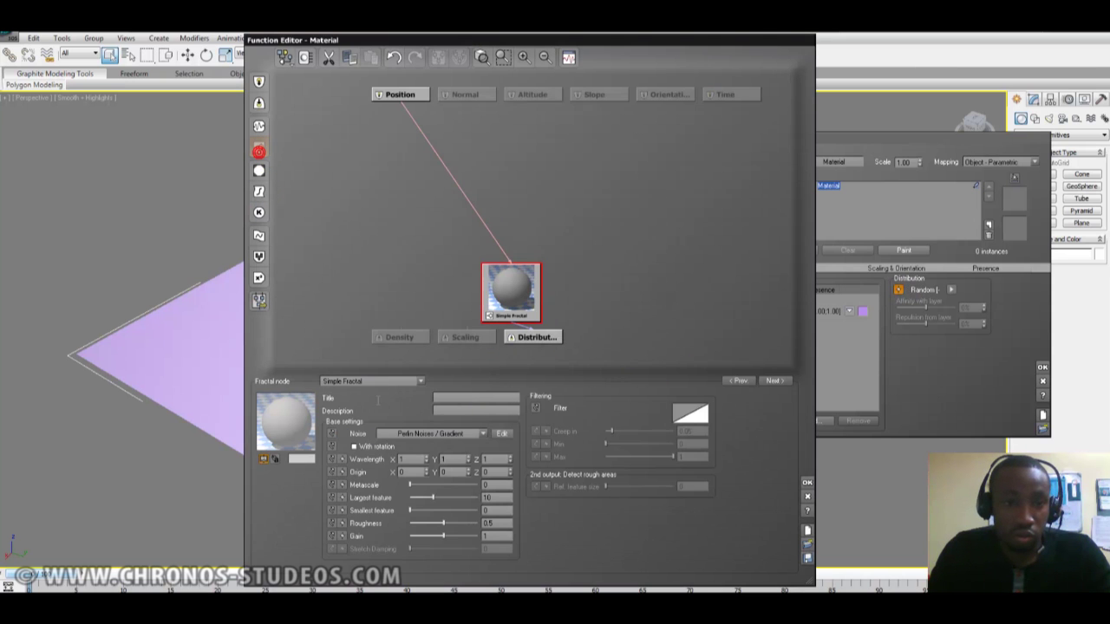
click(372, 381)
click(389, 410)
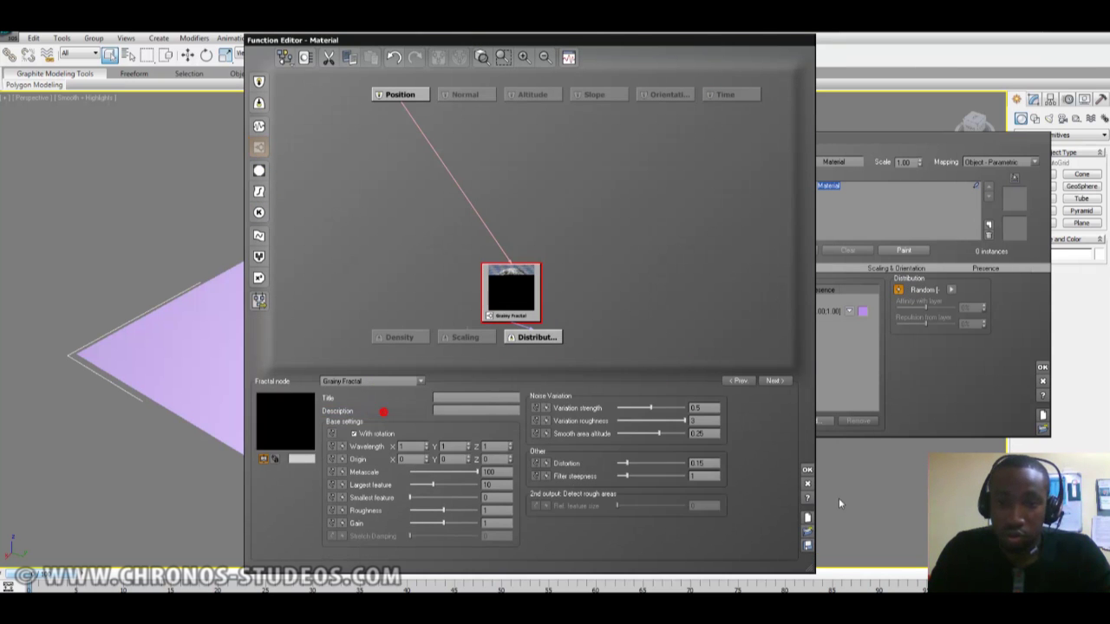
click(808, 470)
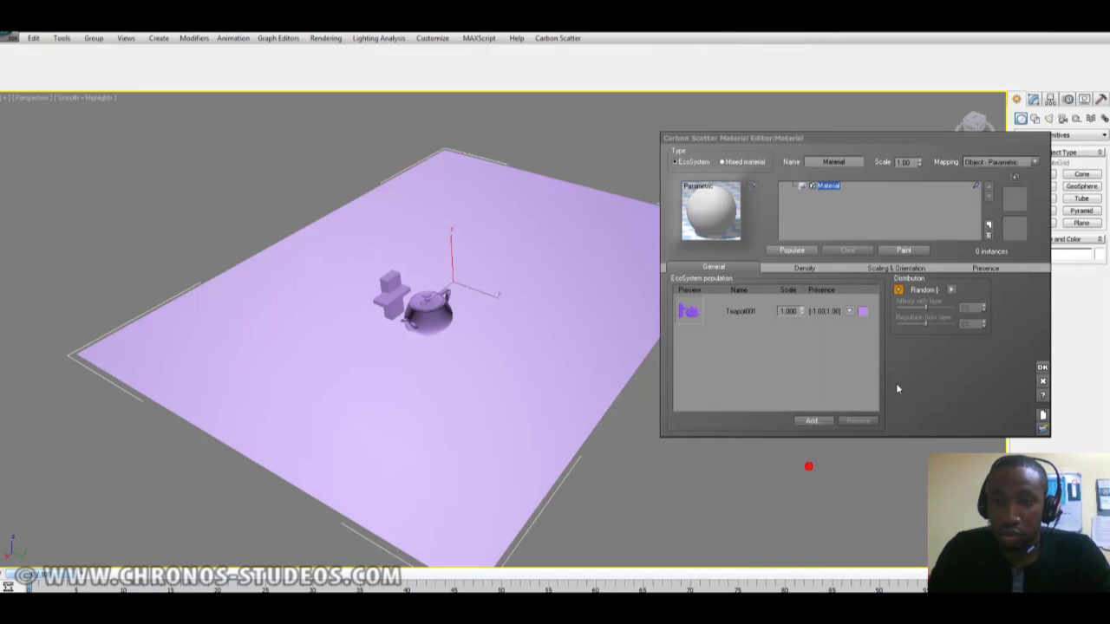
Enable avoiding overlapping instances, populate the plane with Teapot001, and accept the EcoSystem material
click(791, 268)
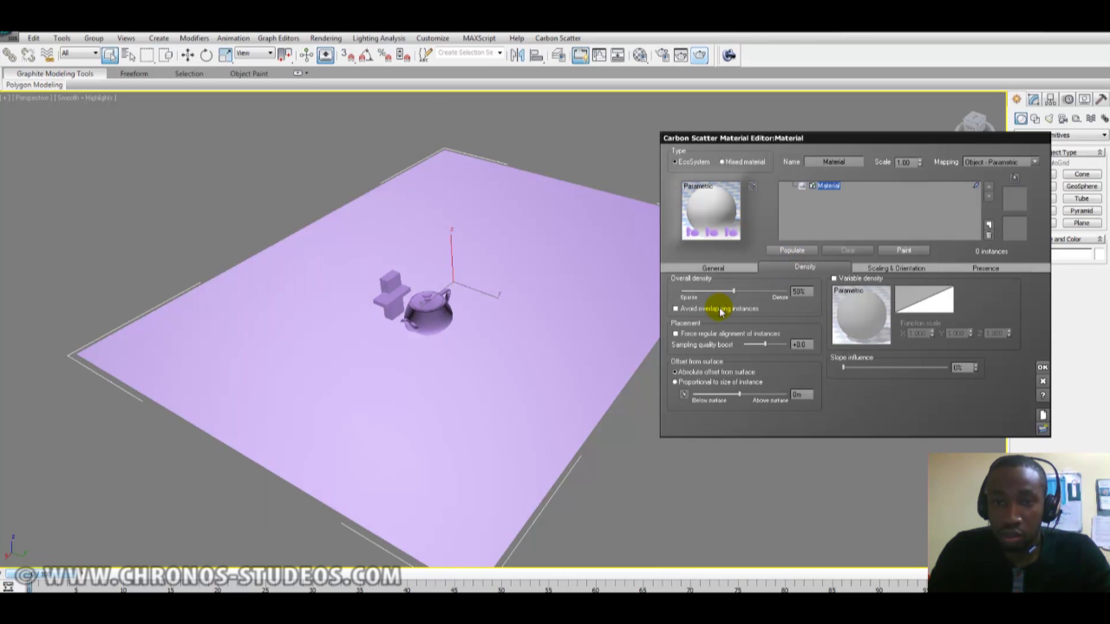
click(789, 254)
alt+middle_drag(485, 368, 381, 476)
scroll(490, 374, up, 3)
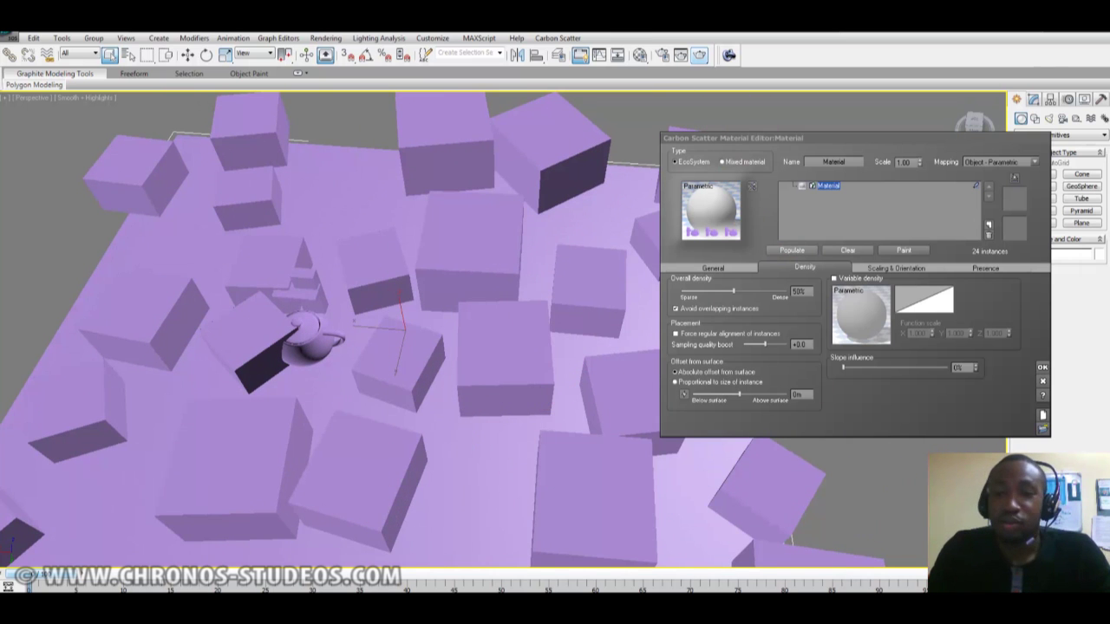
click(1040, 366)
middle_drag(563, 341, 677, 300)
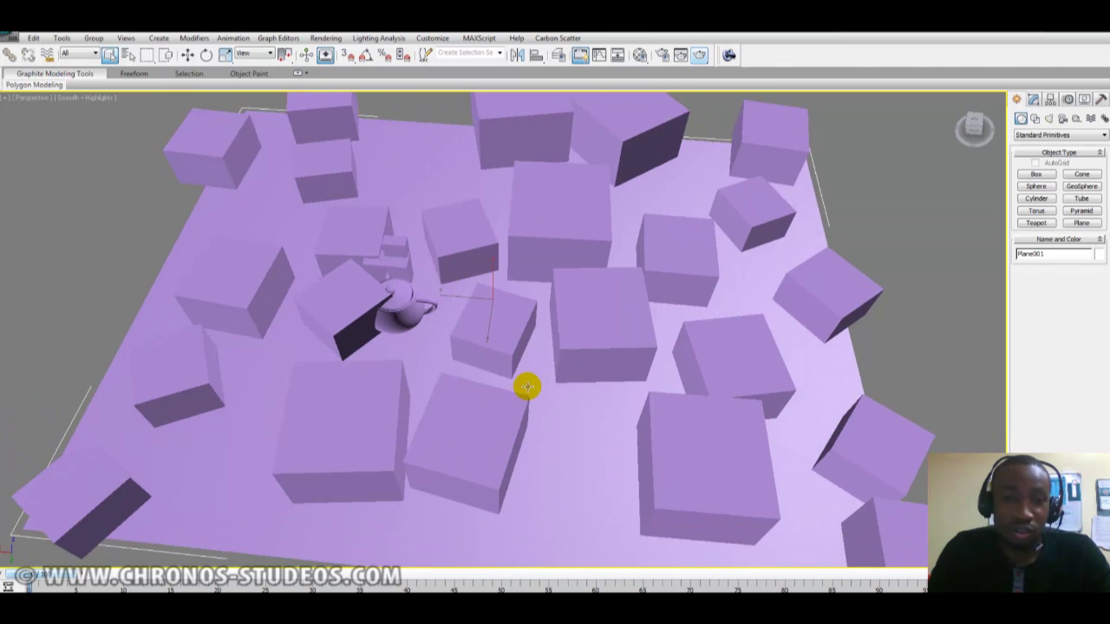
alt+middle_drag(526, 386, 571, 356)
scroll(523, 414, up, 2)
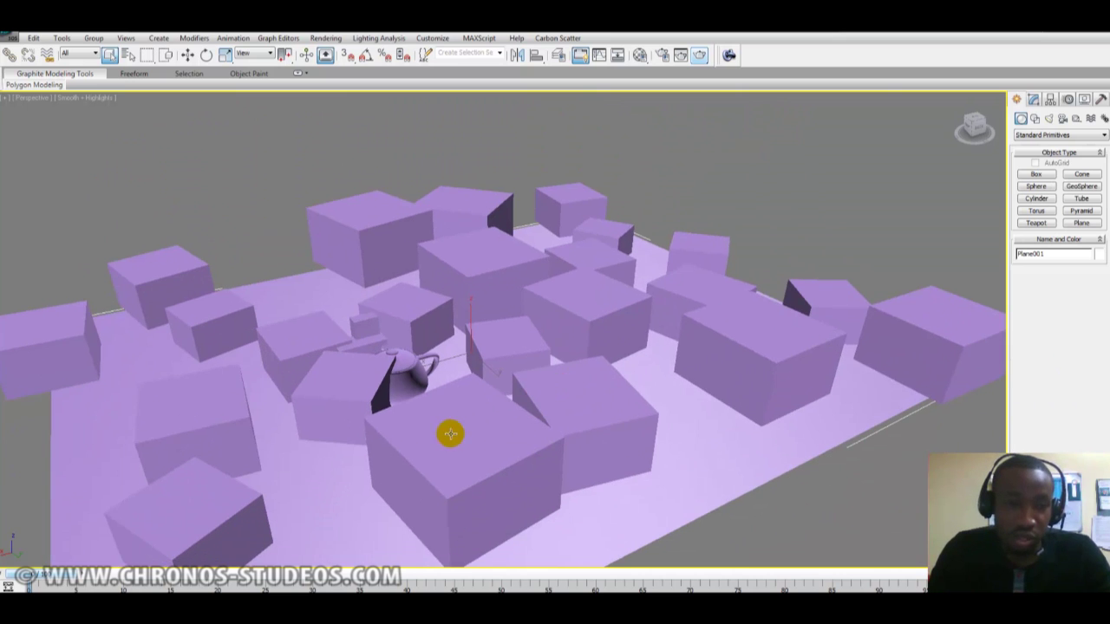
scroll(503, 400, up, 2)
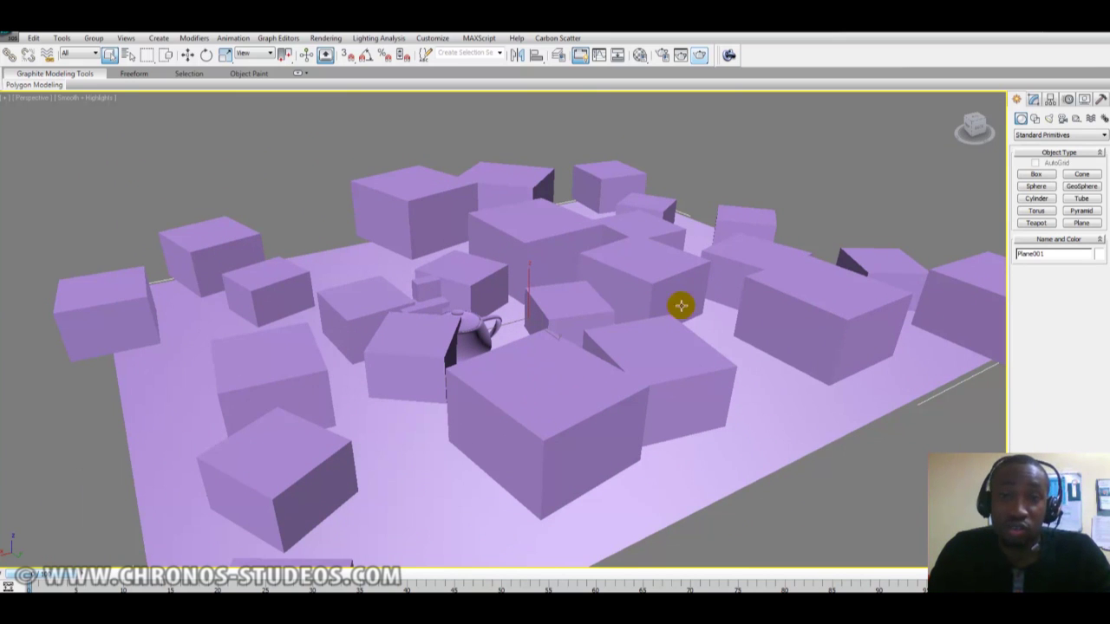